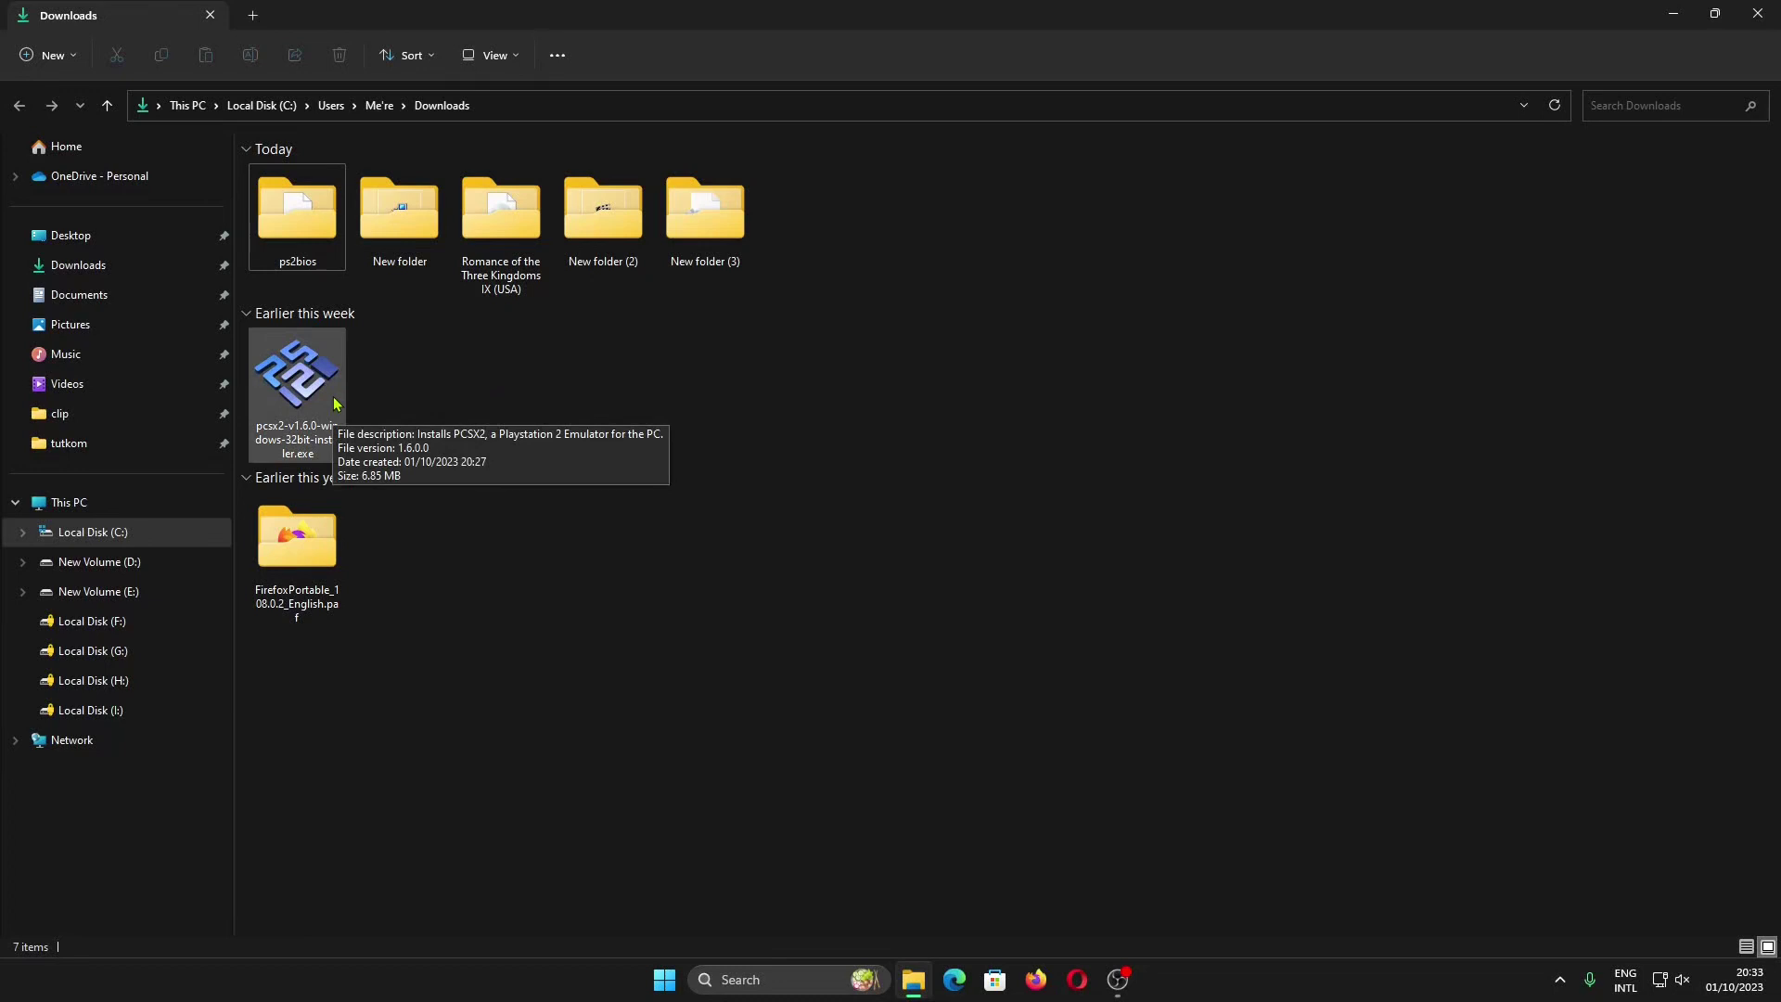
# Launch the PCSX2 1.6.0 installer from Downloads and choose the Portable Installation mode
pyautogui.doubleClick(335, 404)
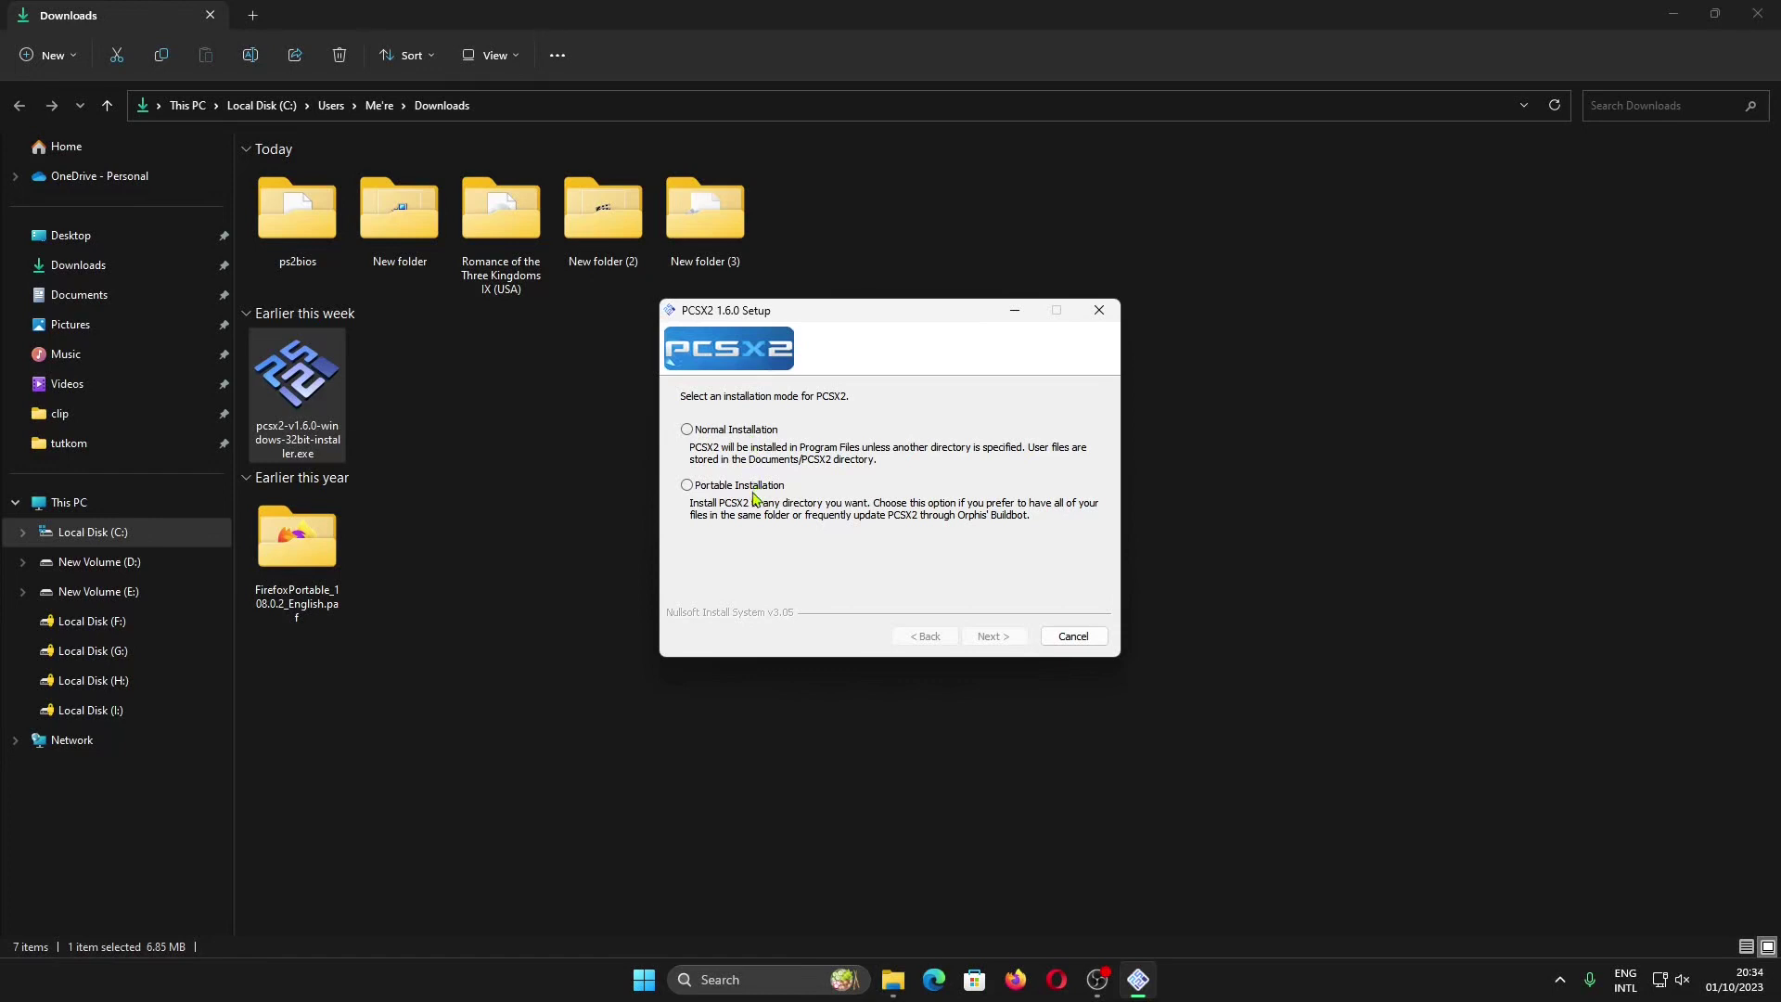
pyautogui.click(741, 432)
pyautogui.click(744, 493)
pyautogui.click(998, 639)
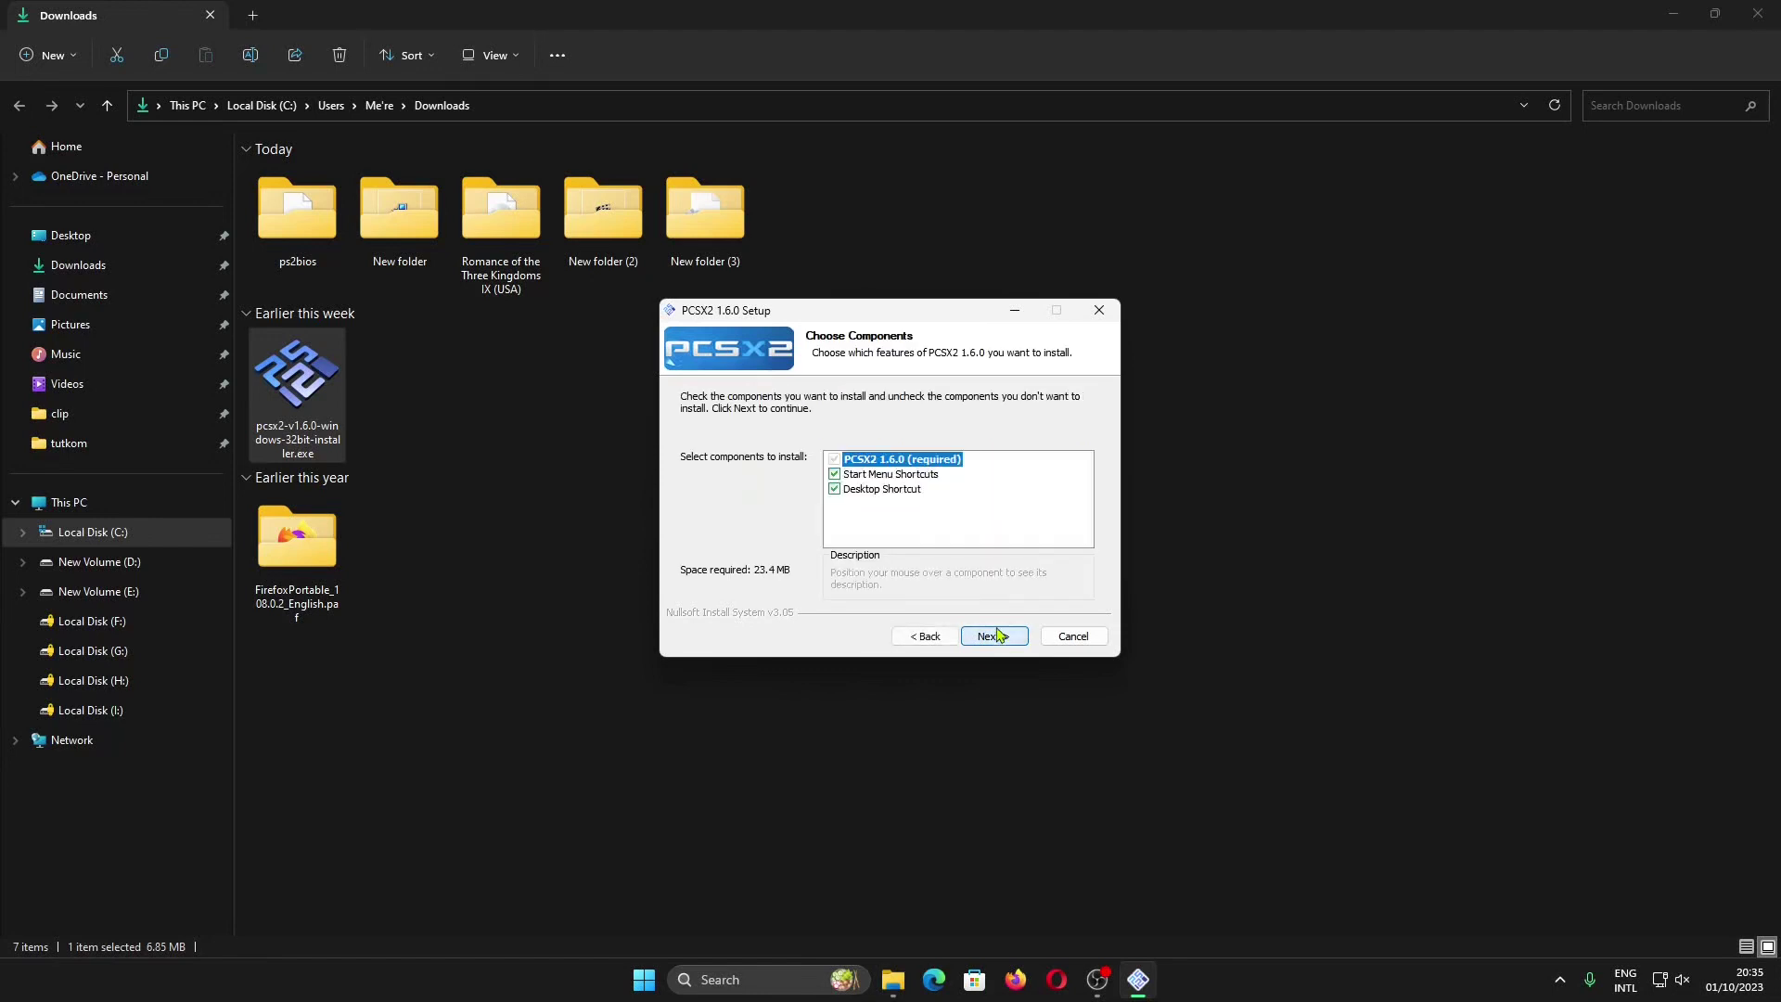
# Exclude the Desktop Shortcut from the components to install and continue to the install location
pyautogui.moveTo(914, 475)
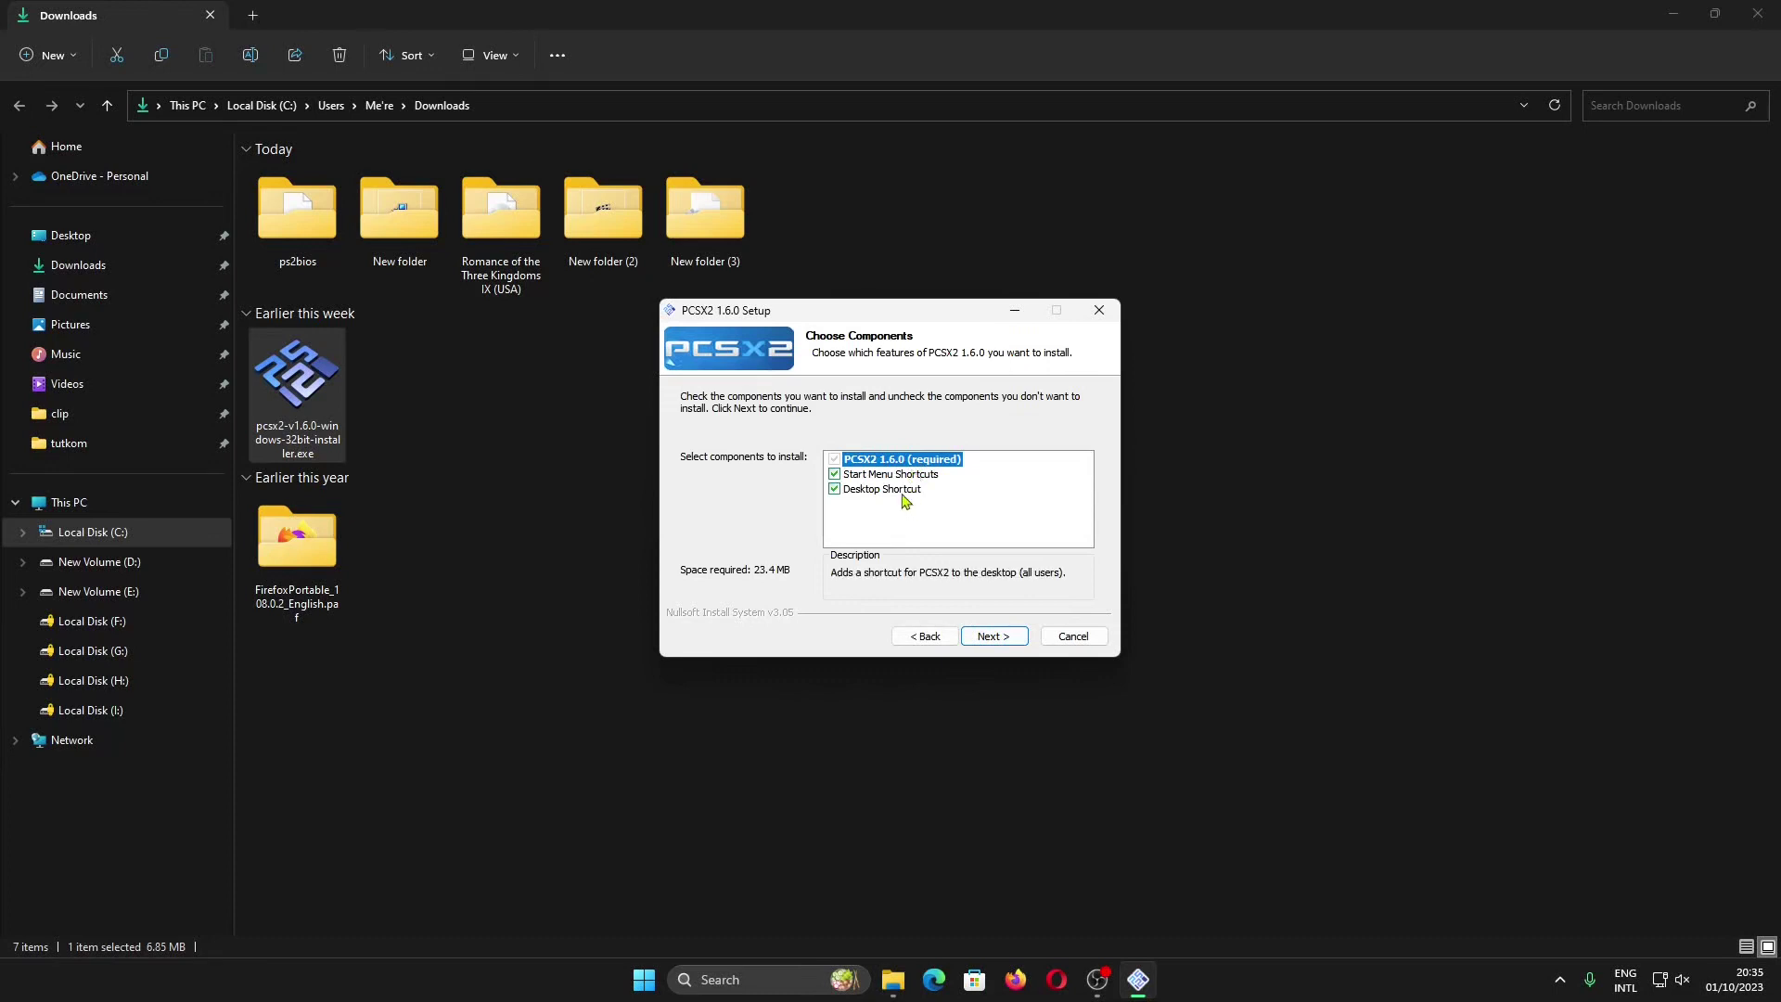
pyautogui.click(905, 502)
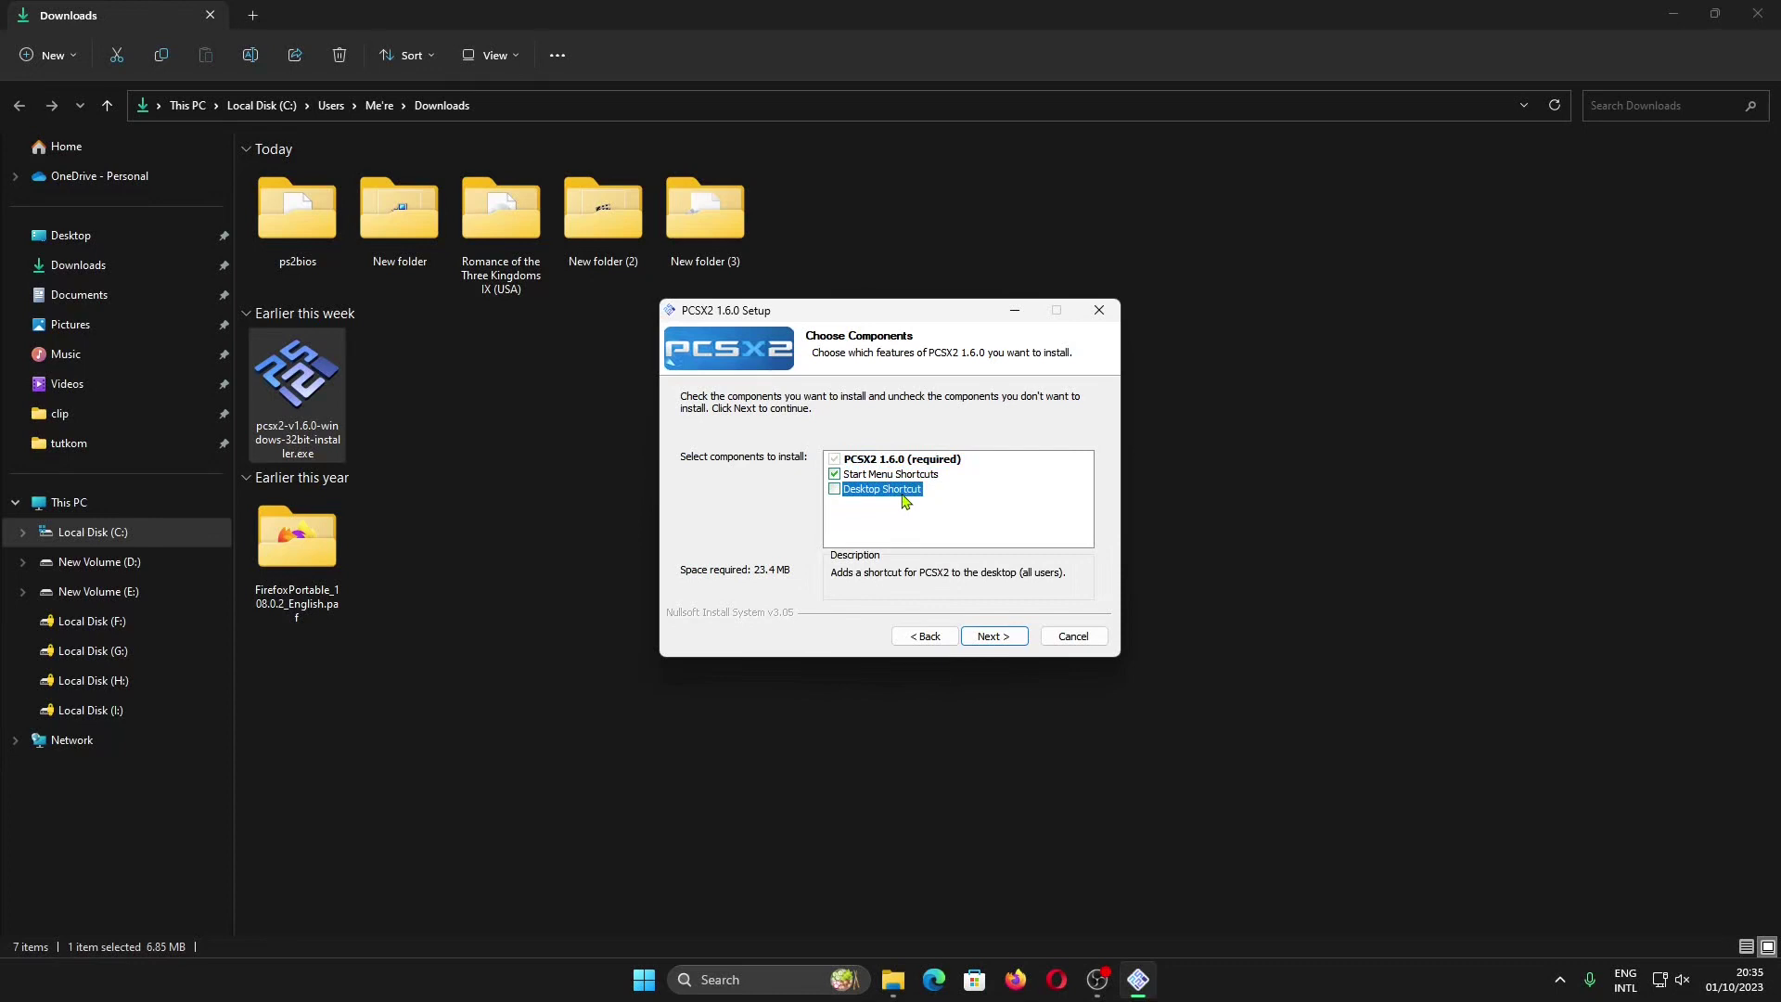
pyautogui.click(994, 637)
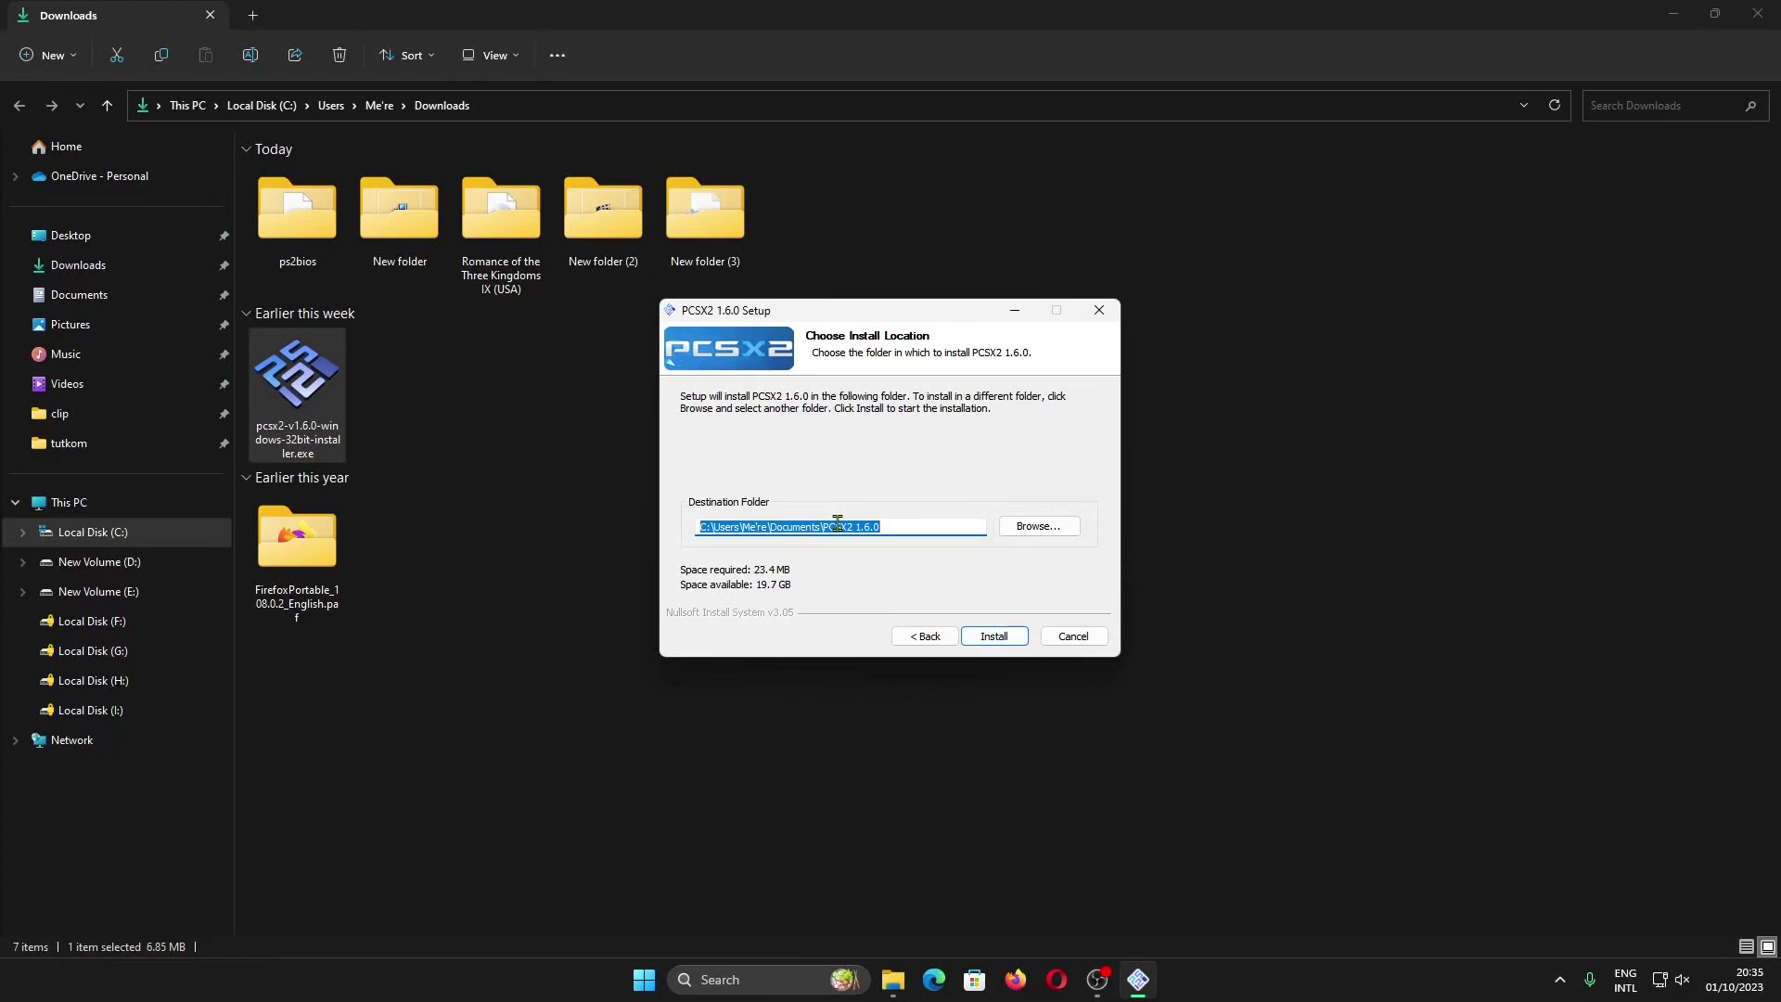
# Change the destination to a PCSX2 1.6.0 folder inside Downloads and install the emulator there
pyautogui.click(787, 108)
pyautogui.hotkey('ctrl', 'c')
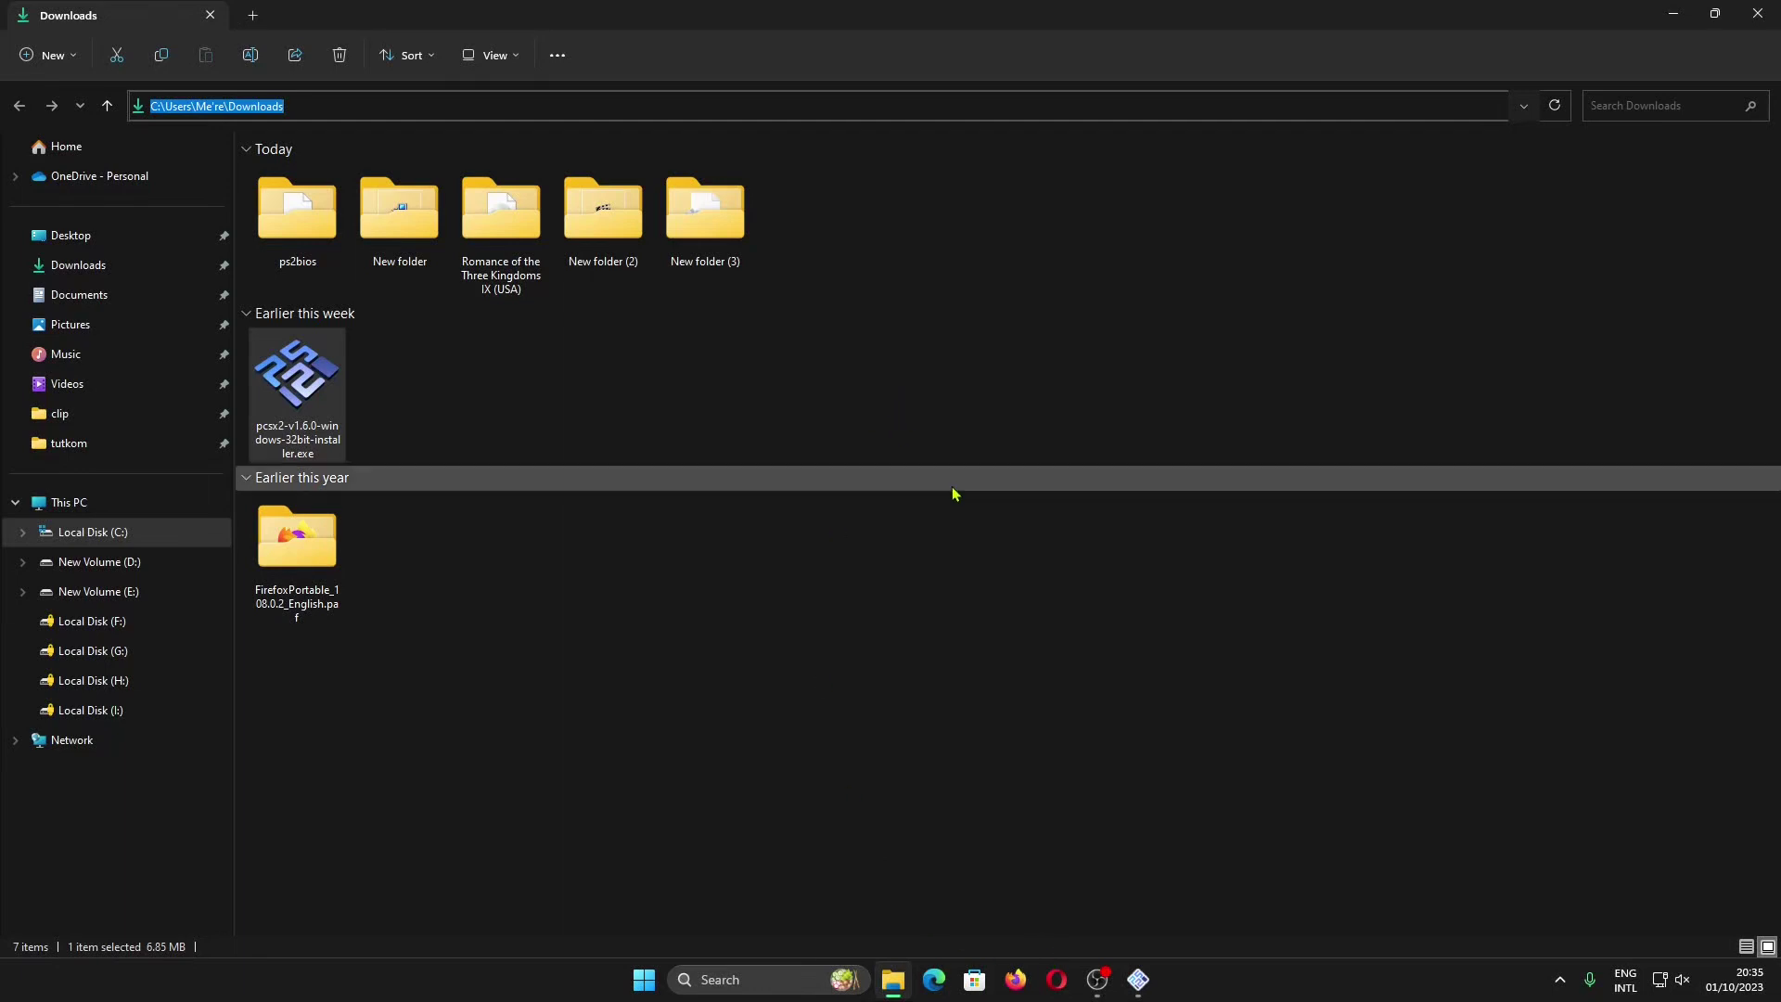
pyautogui.click(1138, 979)
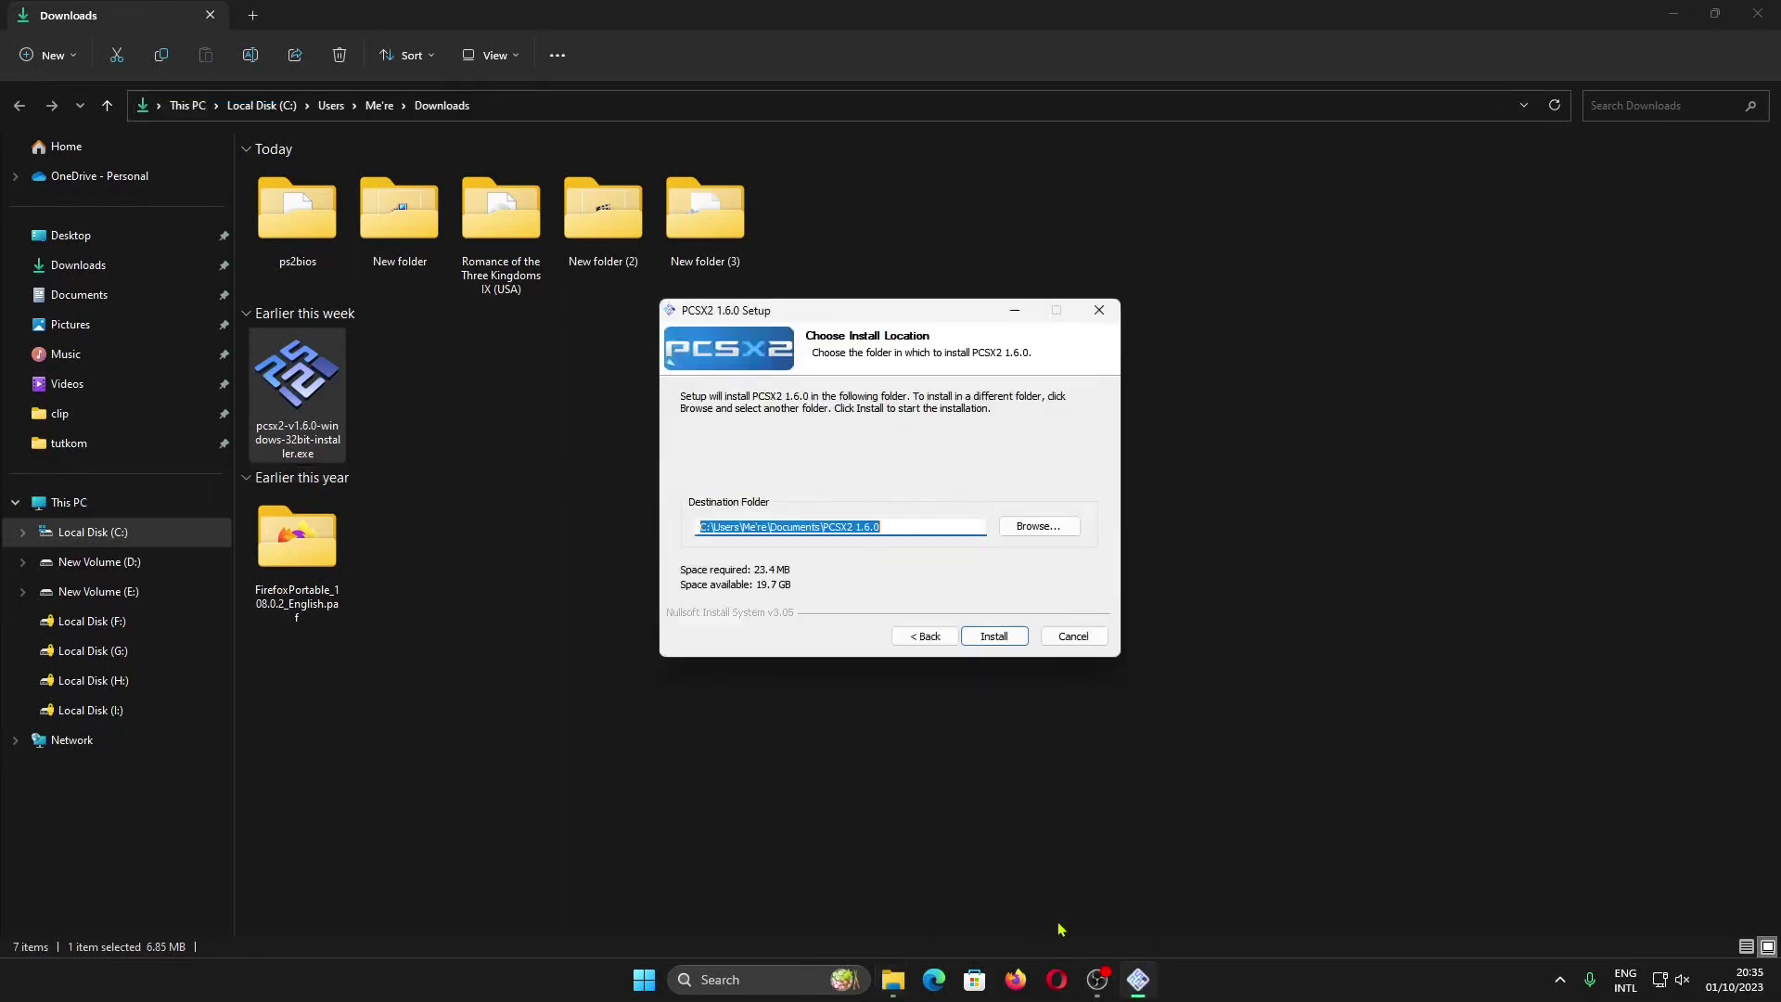
pyautogui.click(900, 526)
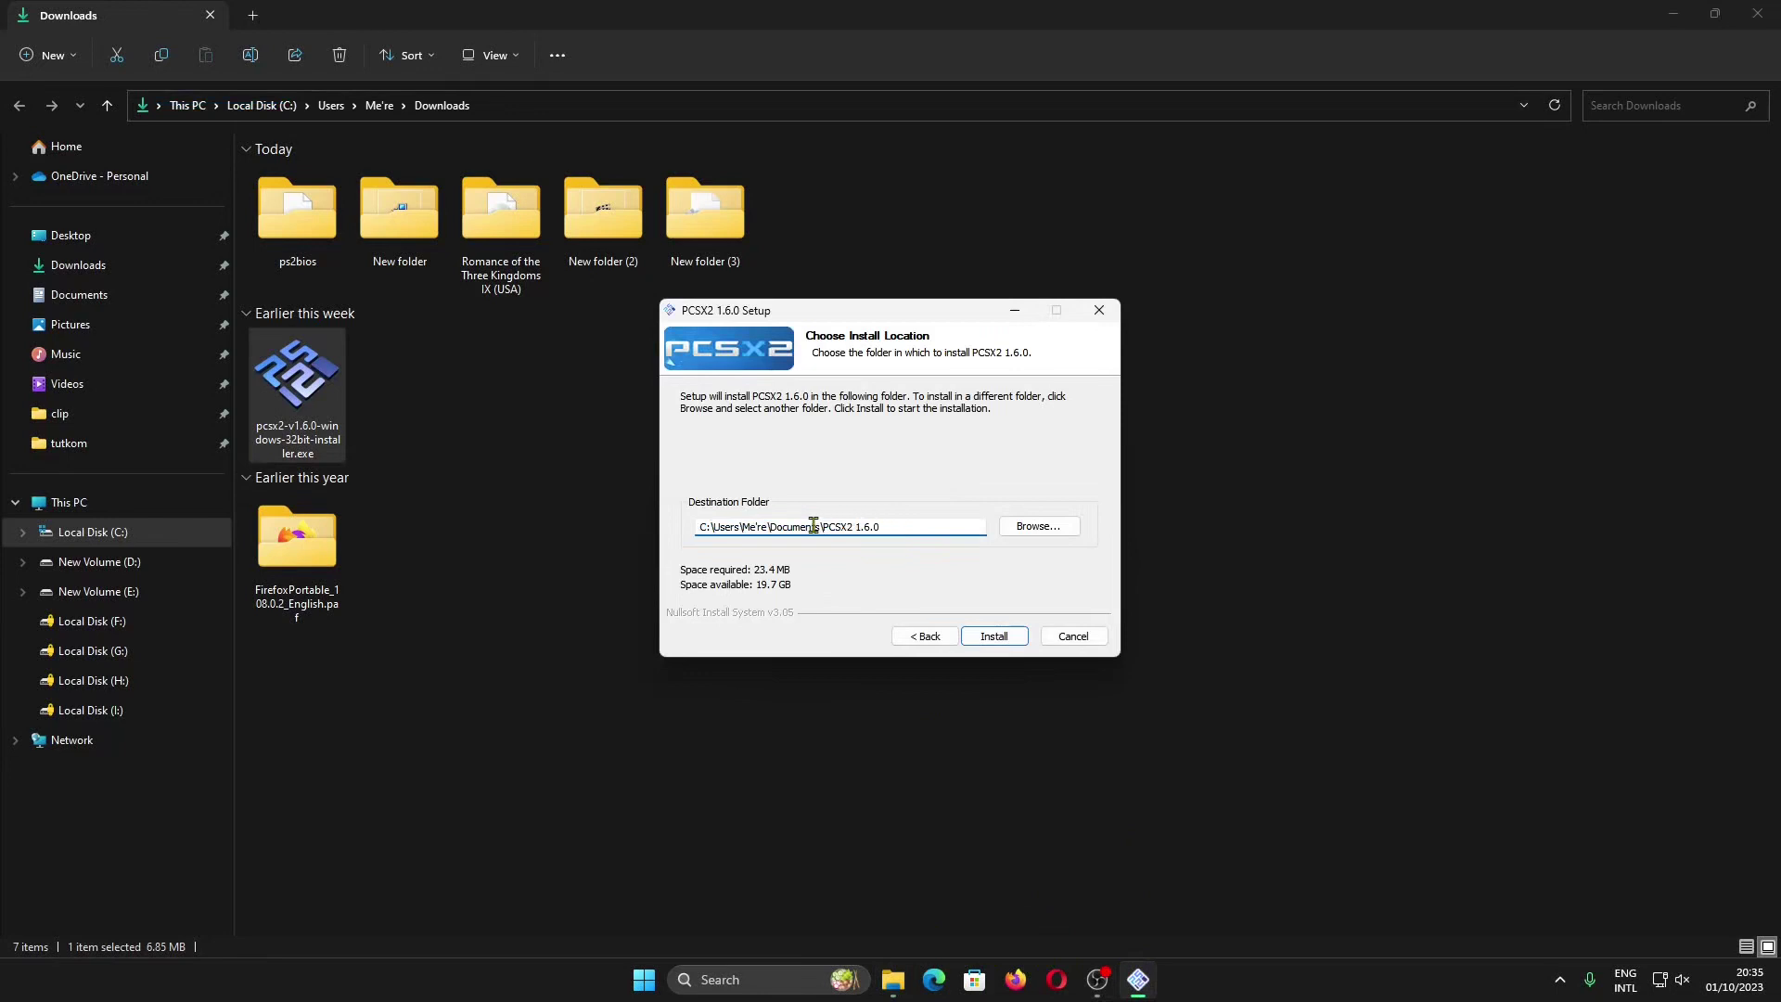
pyautogui.moveTo(820, 526); pyautogui.dragTo(697, 526)
pyautogui.hotkey('ctrl', 'v')
pyautogui.click(990, 636)
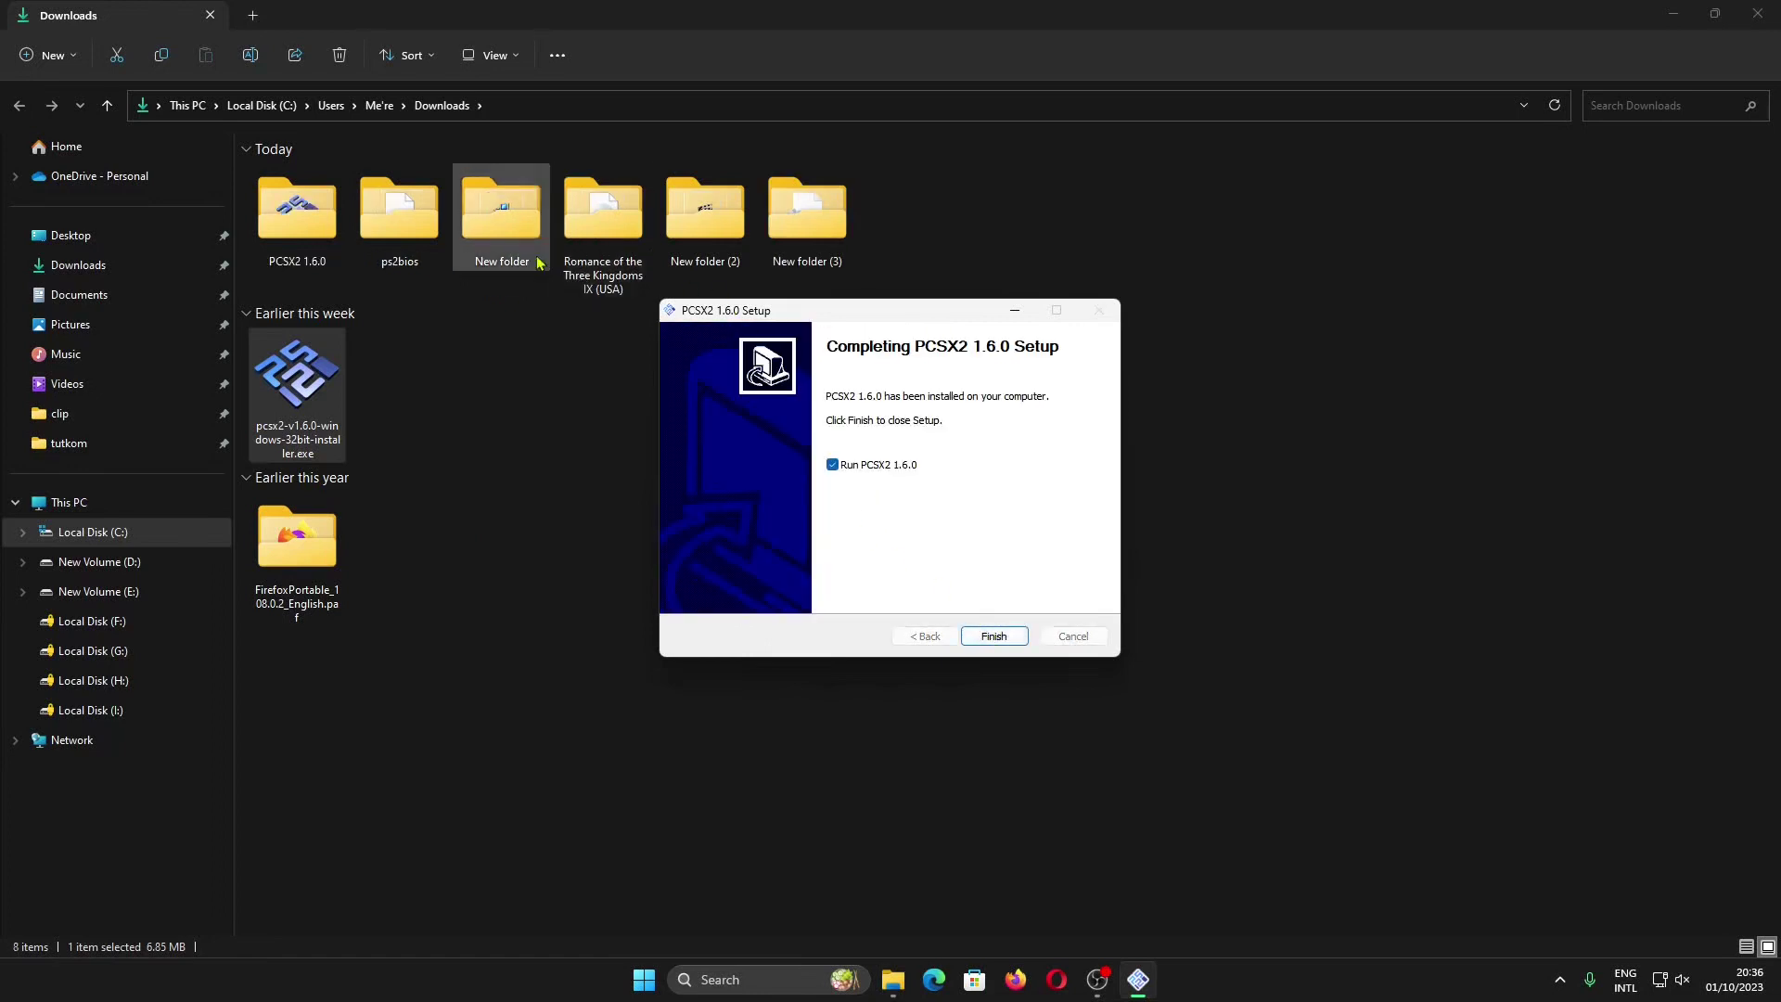
# Examine the contents of the new PCSX2 1.6.0 folder in Downloads and return to the setup window
pyautogui.doubleClick(297, 211)
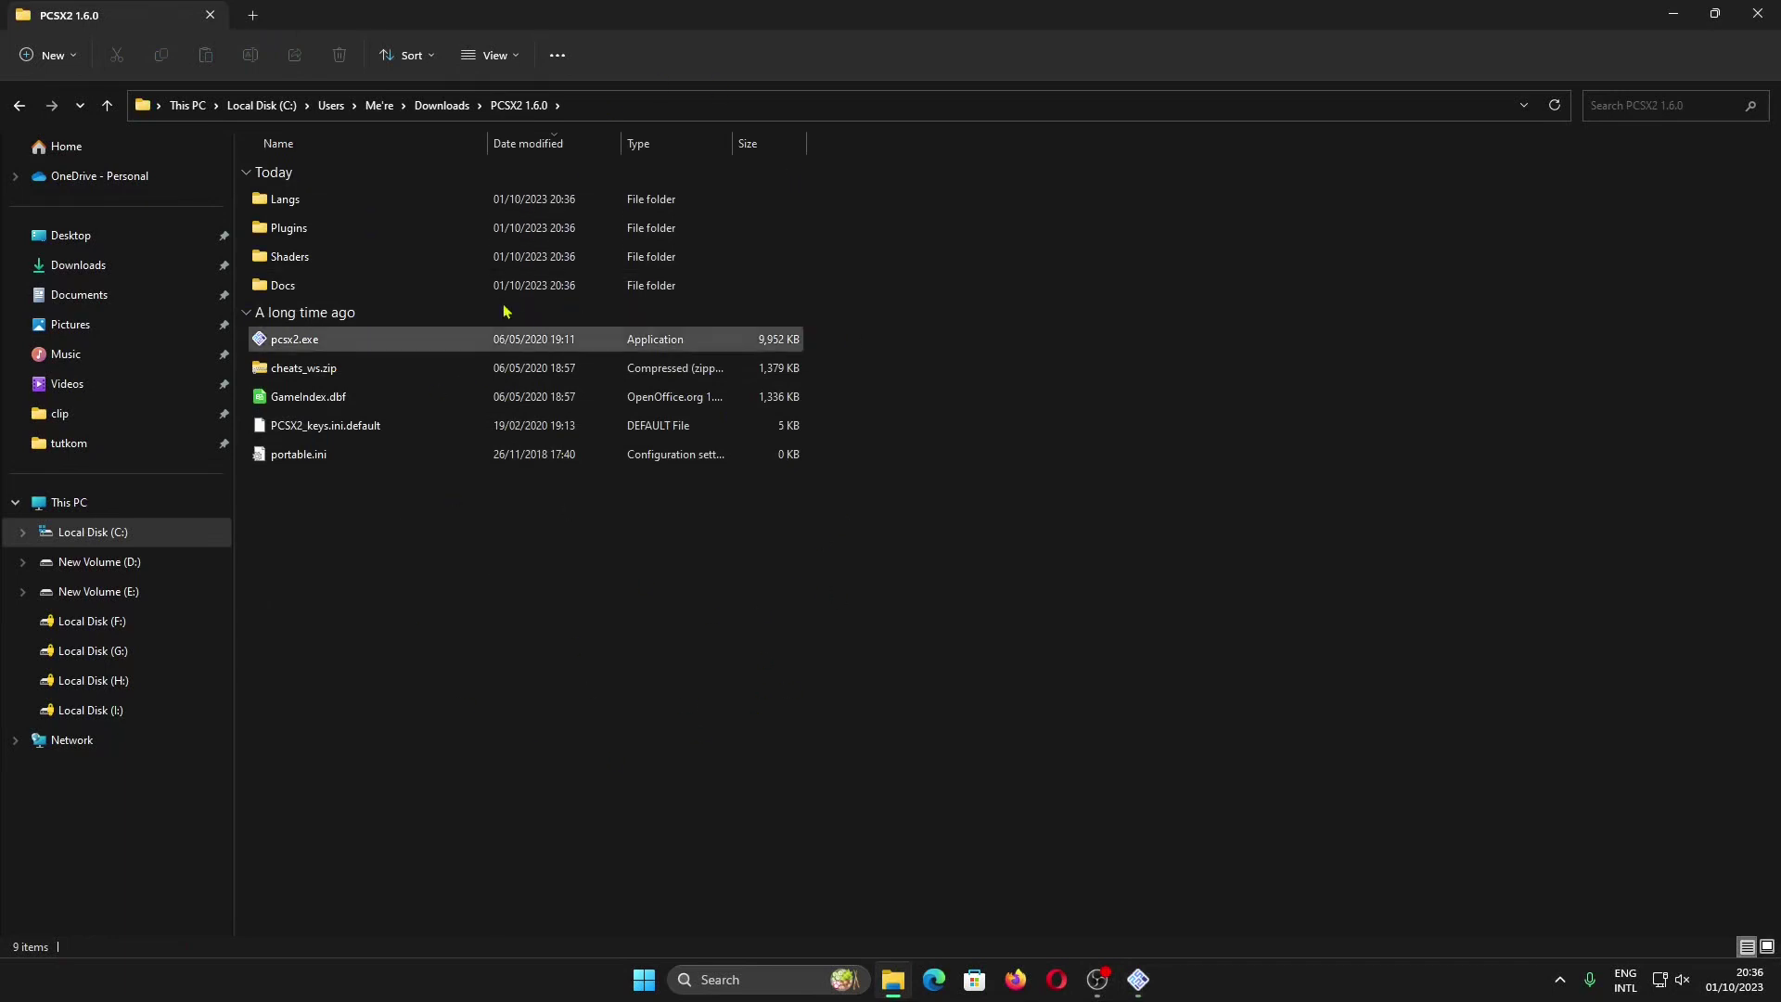
pyautogui.click(20, 104)
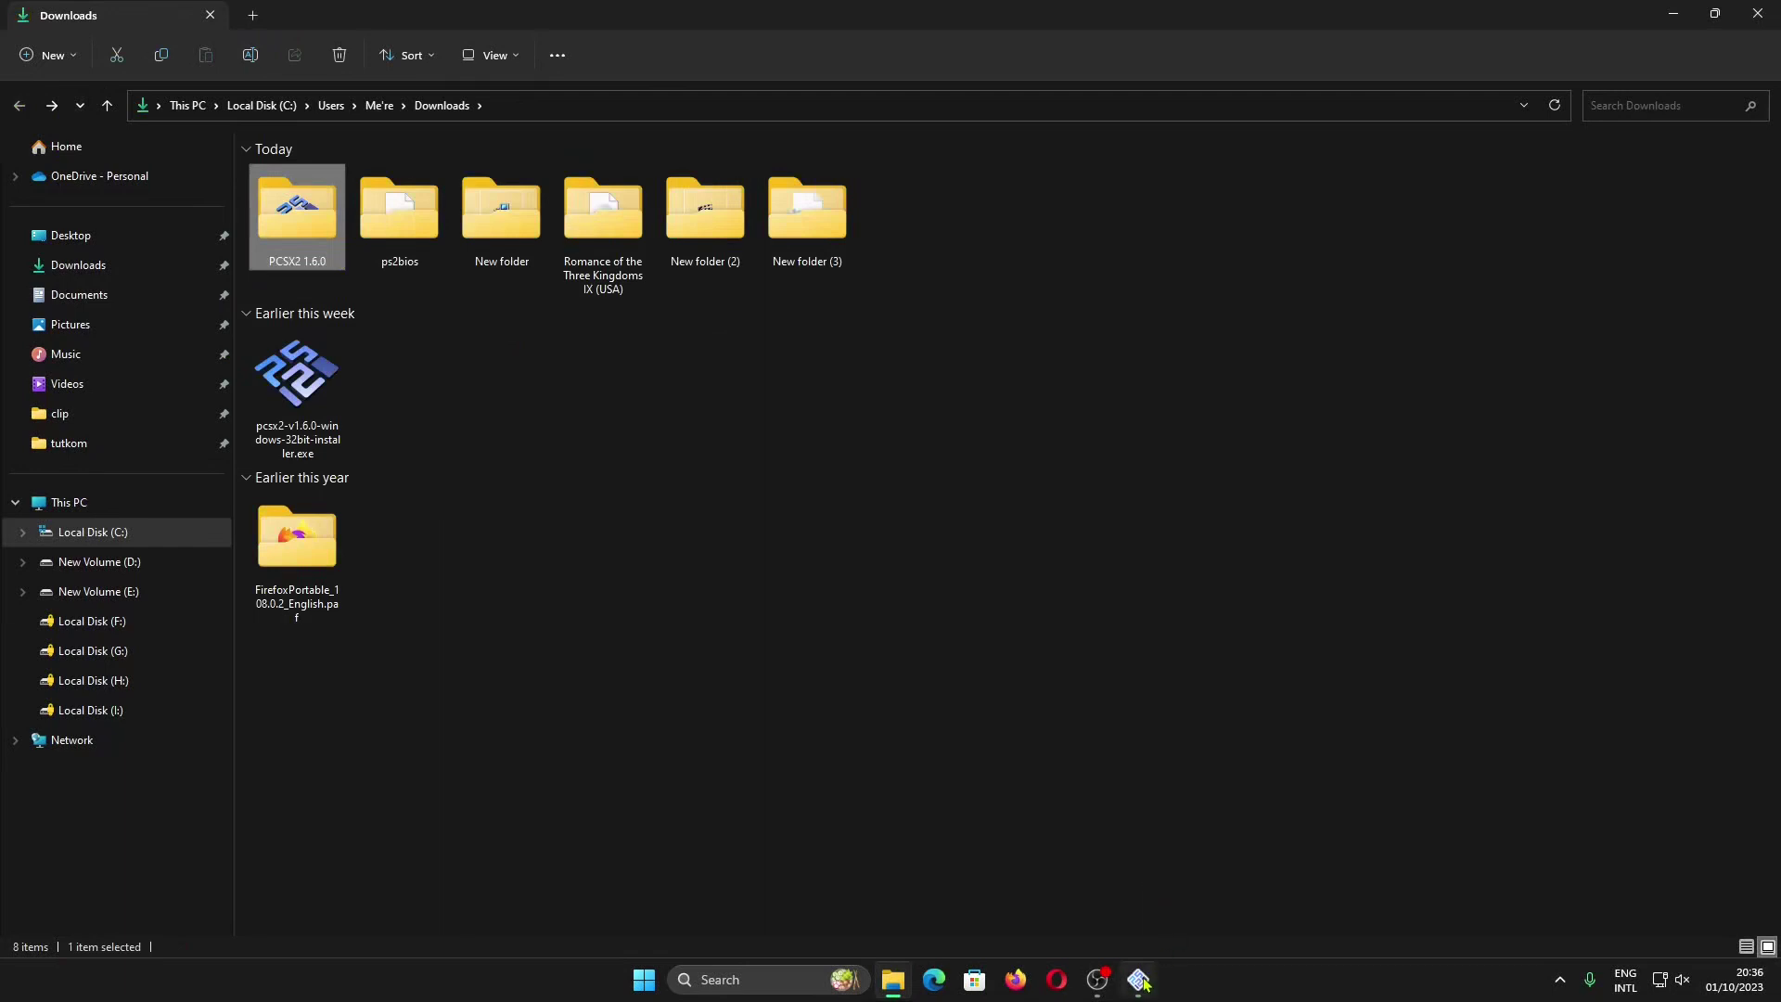
pyautogui.click(1141, 981)
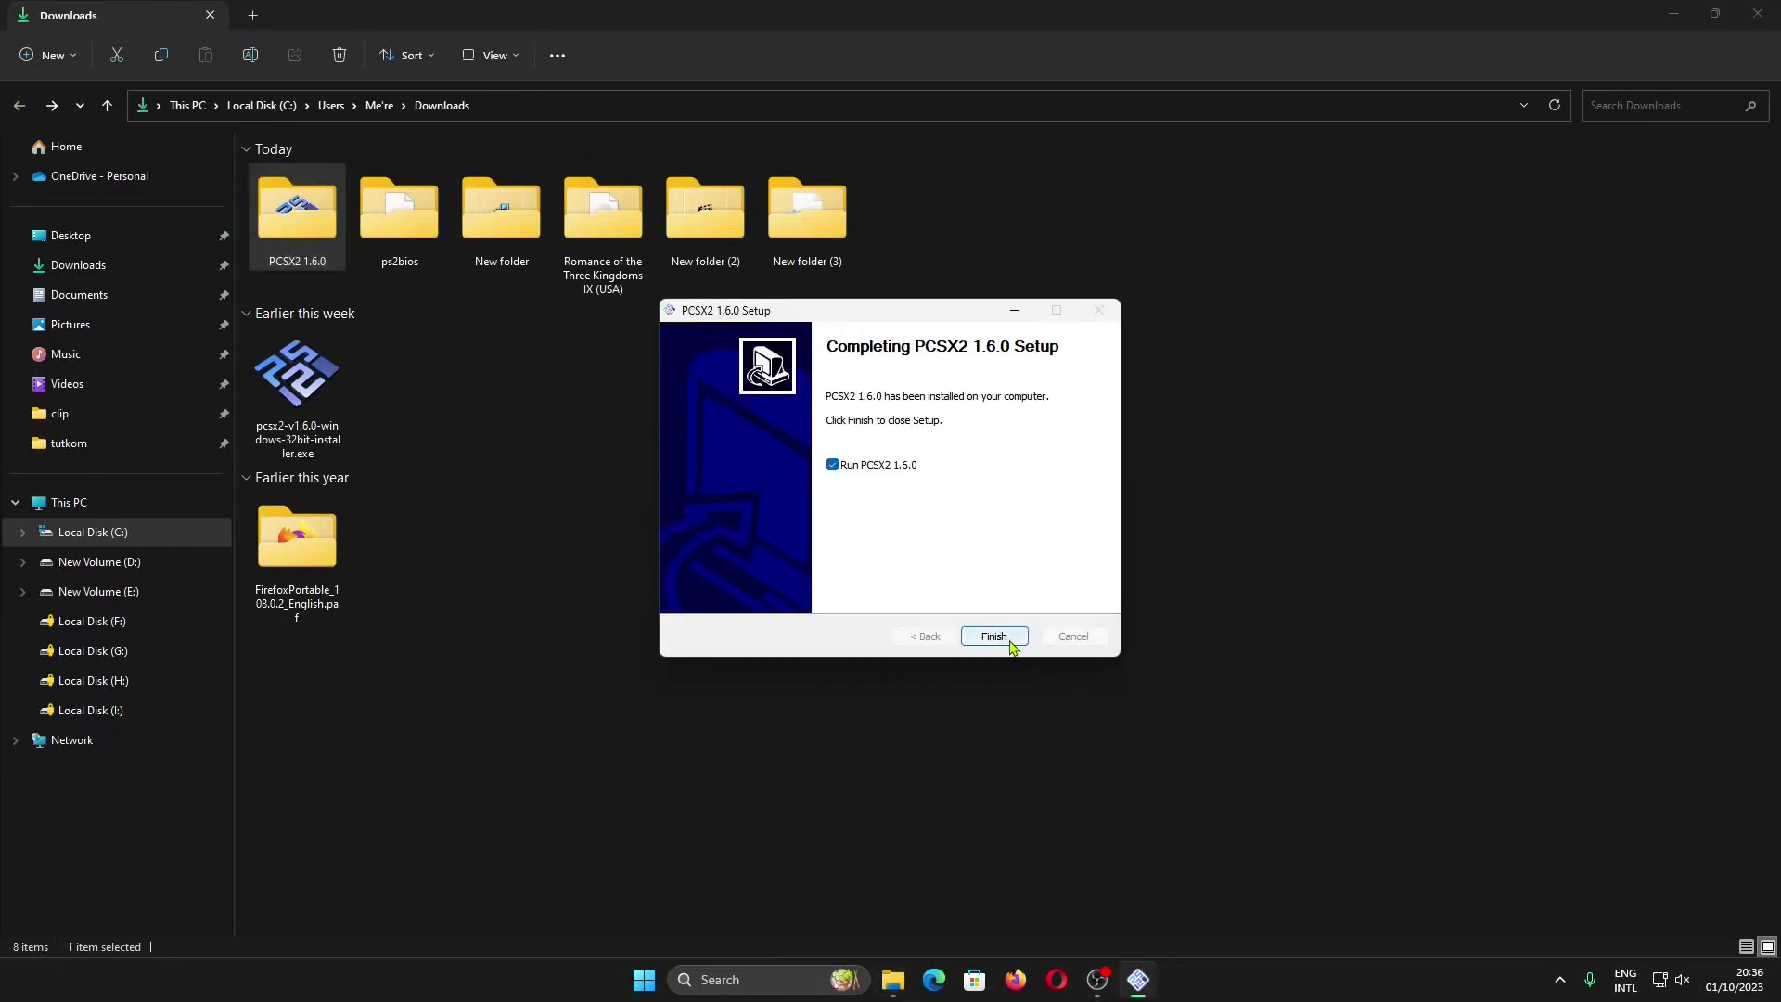
# Finish the setup with Run PCSX2 1.6.0 enabled and keep the System Default language in the first-time configuration
pyautogui.click(901, 471)
pyautogui.click(901, 471)
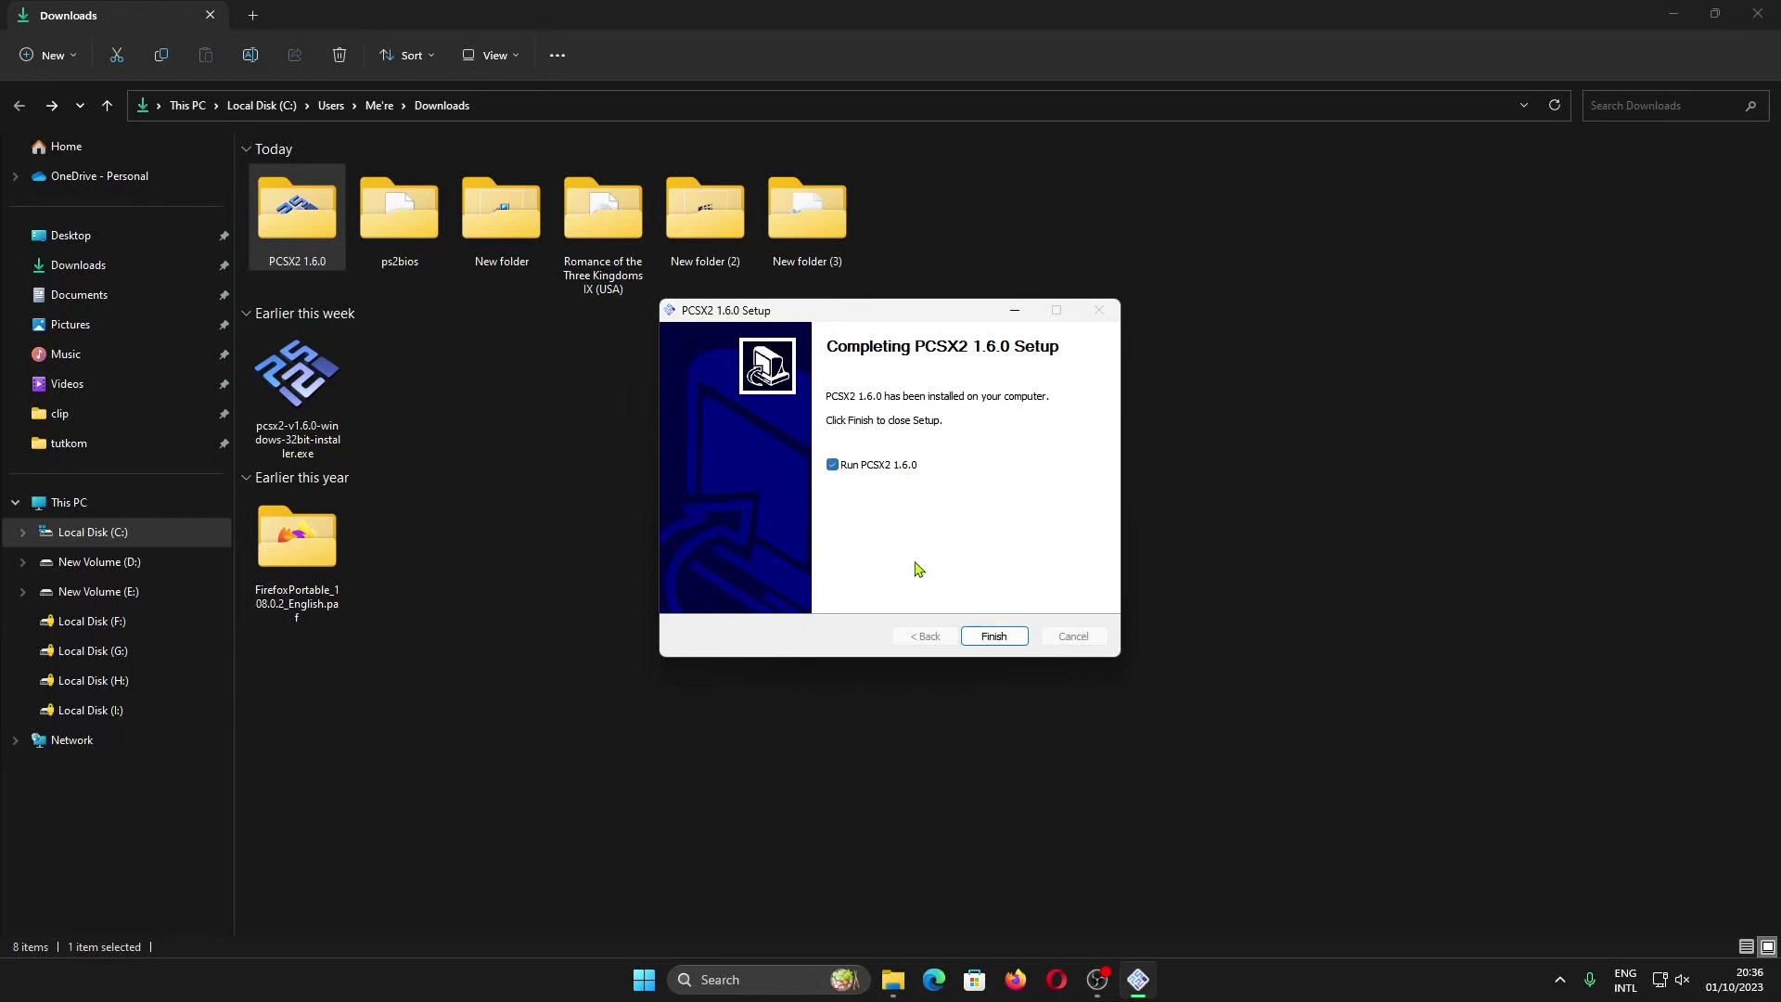
pyautogui.click(998, 641)
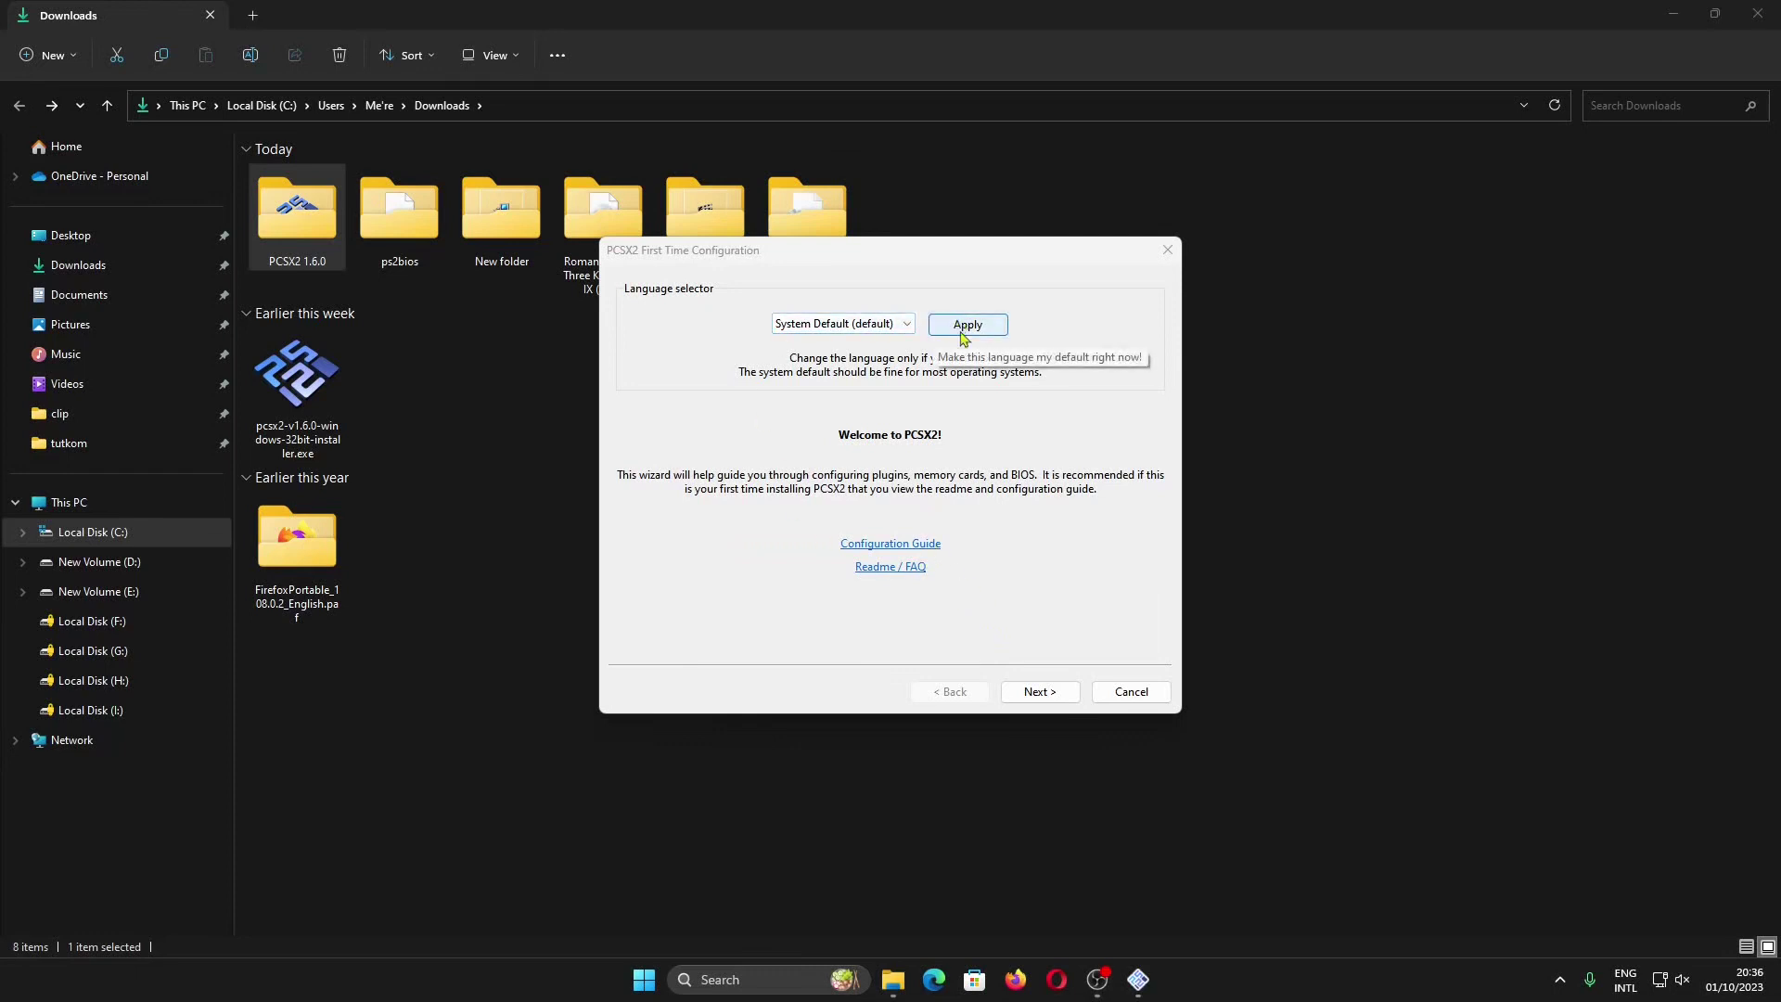
pyautogui.click(1035, 692)
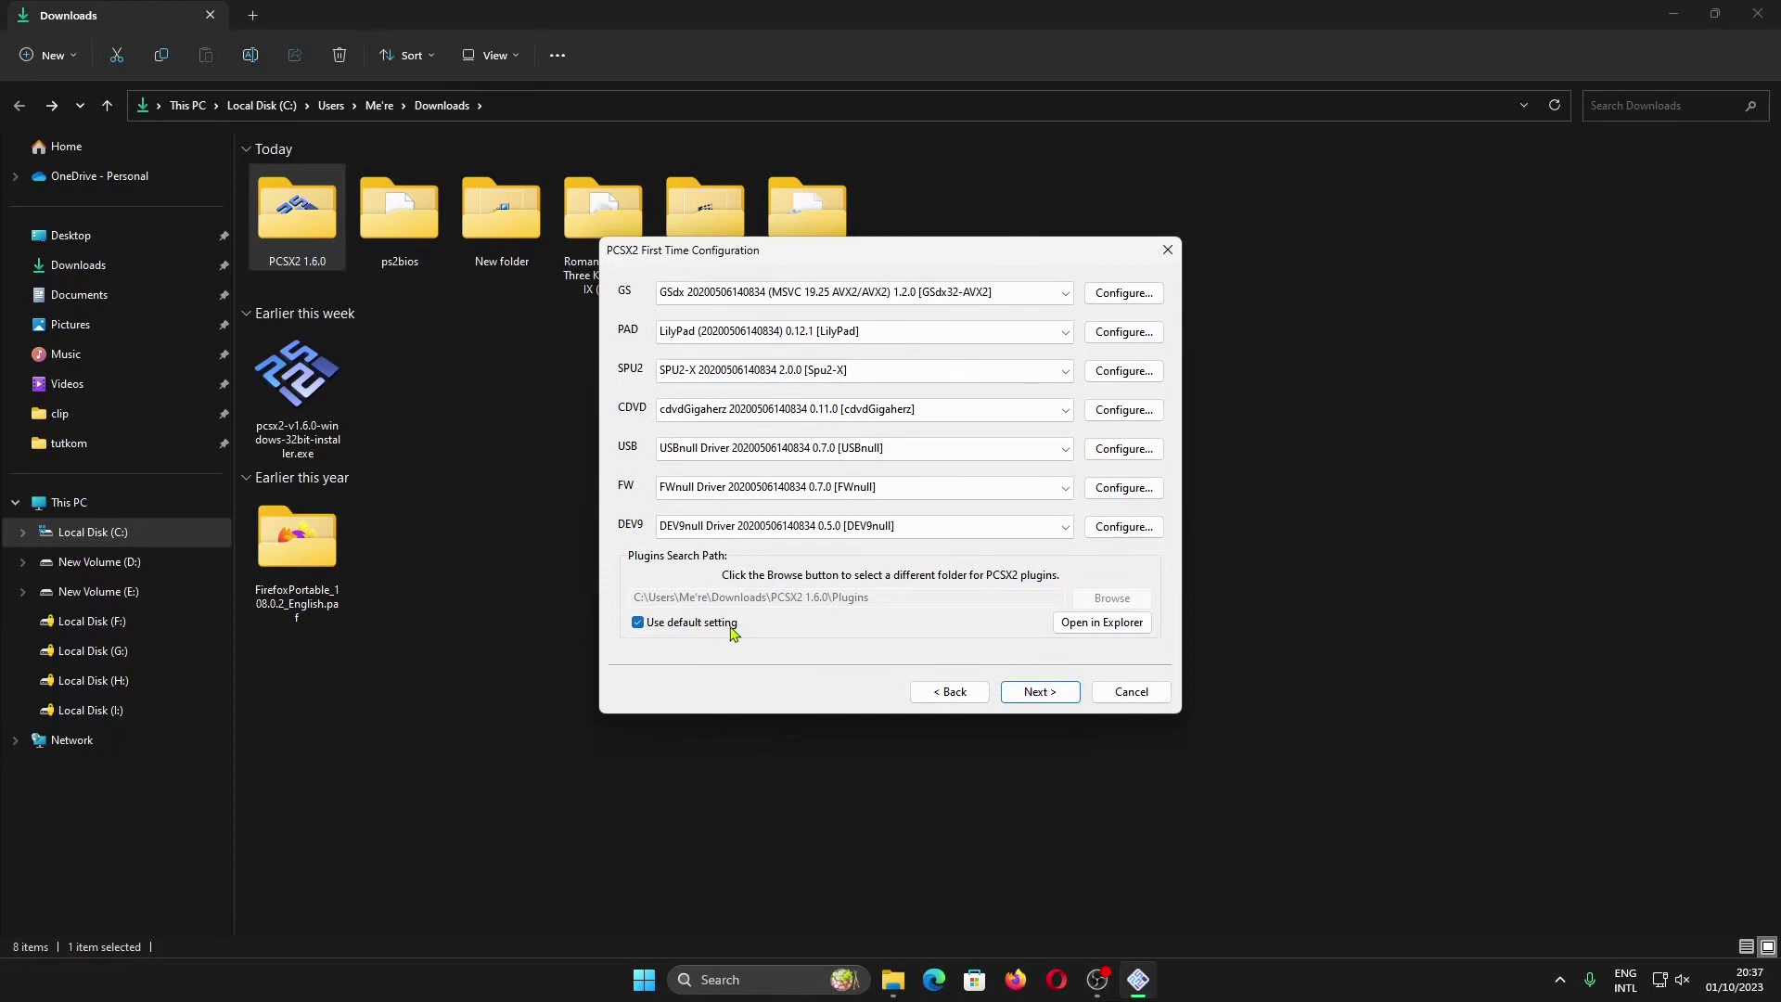
# Check the Plugins folder of the PCSX2 1.6.0 installation and accept the default plugins and search path
pyautogui.doubleClick(317, 264)
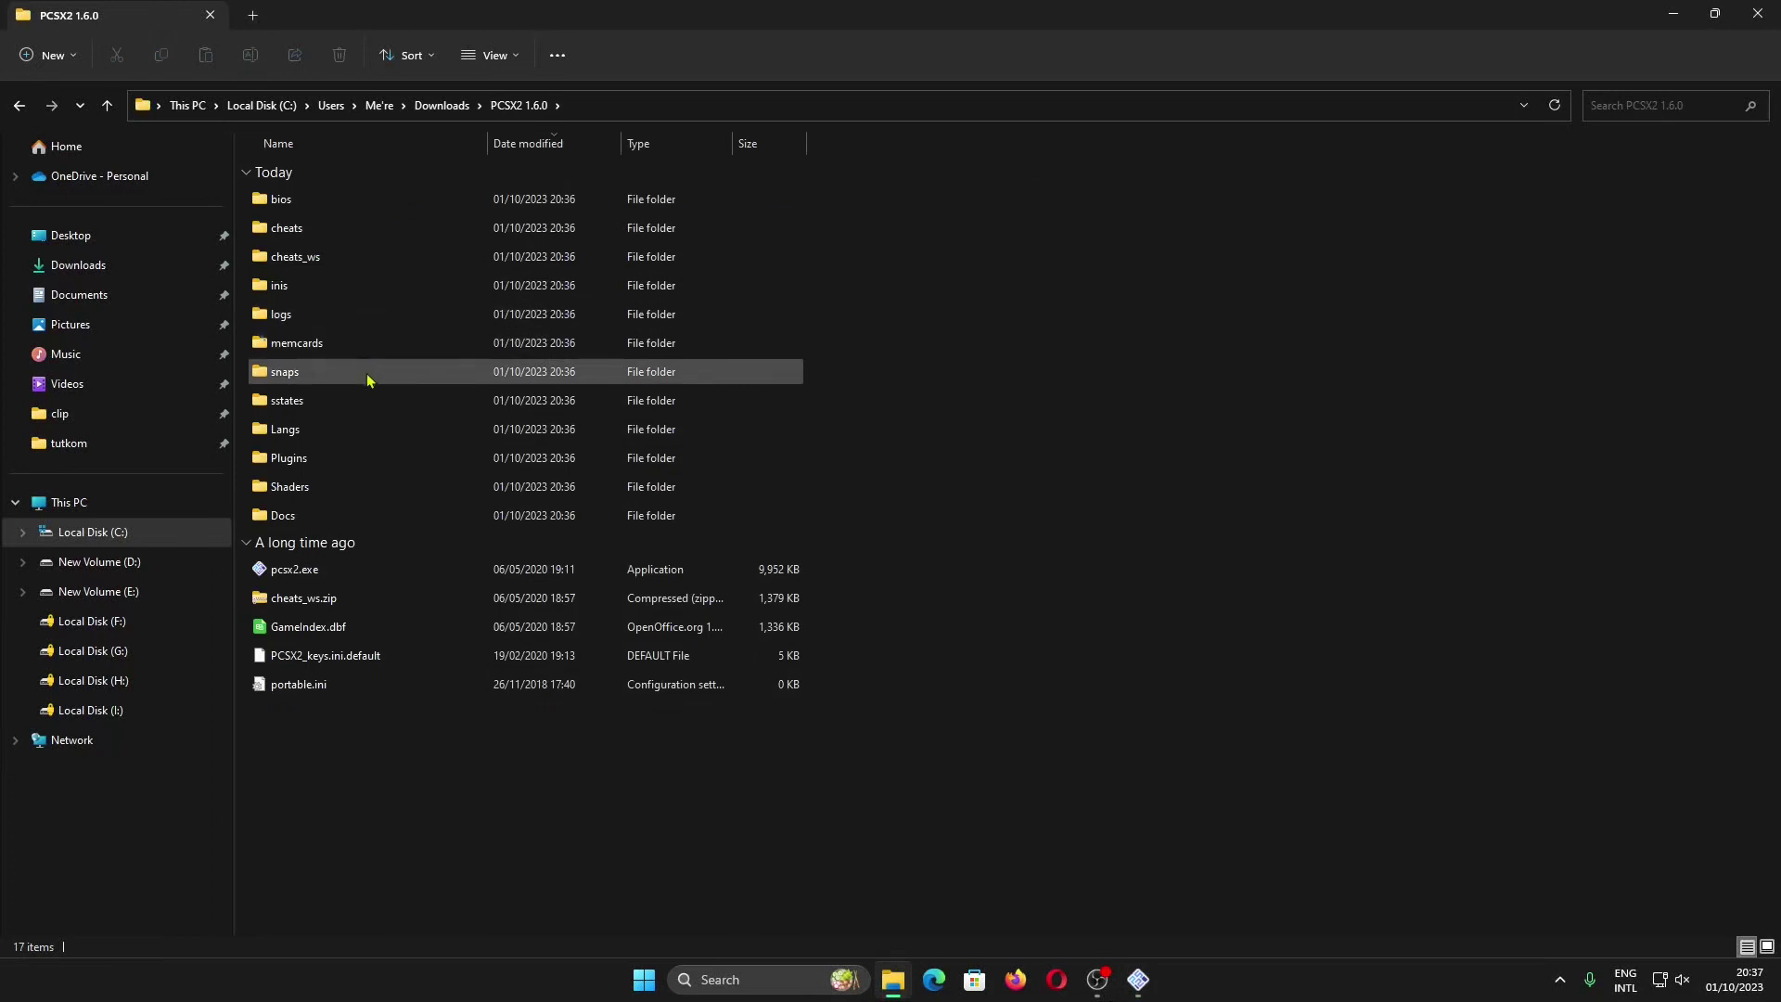
pyautogui.doubleClick(366, 463)
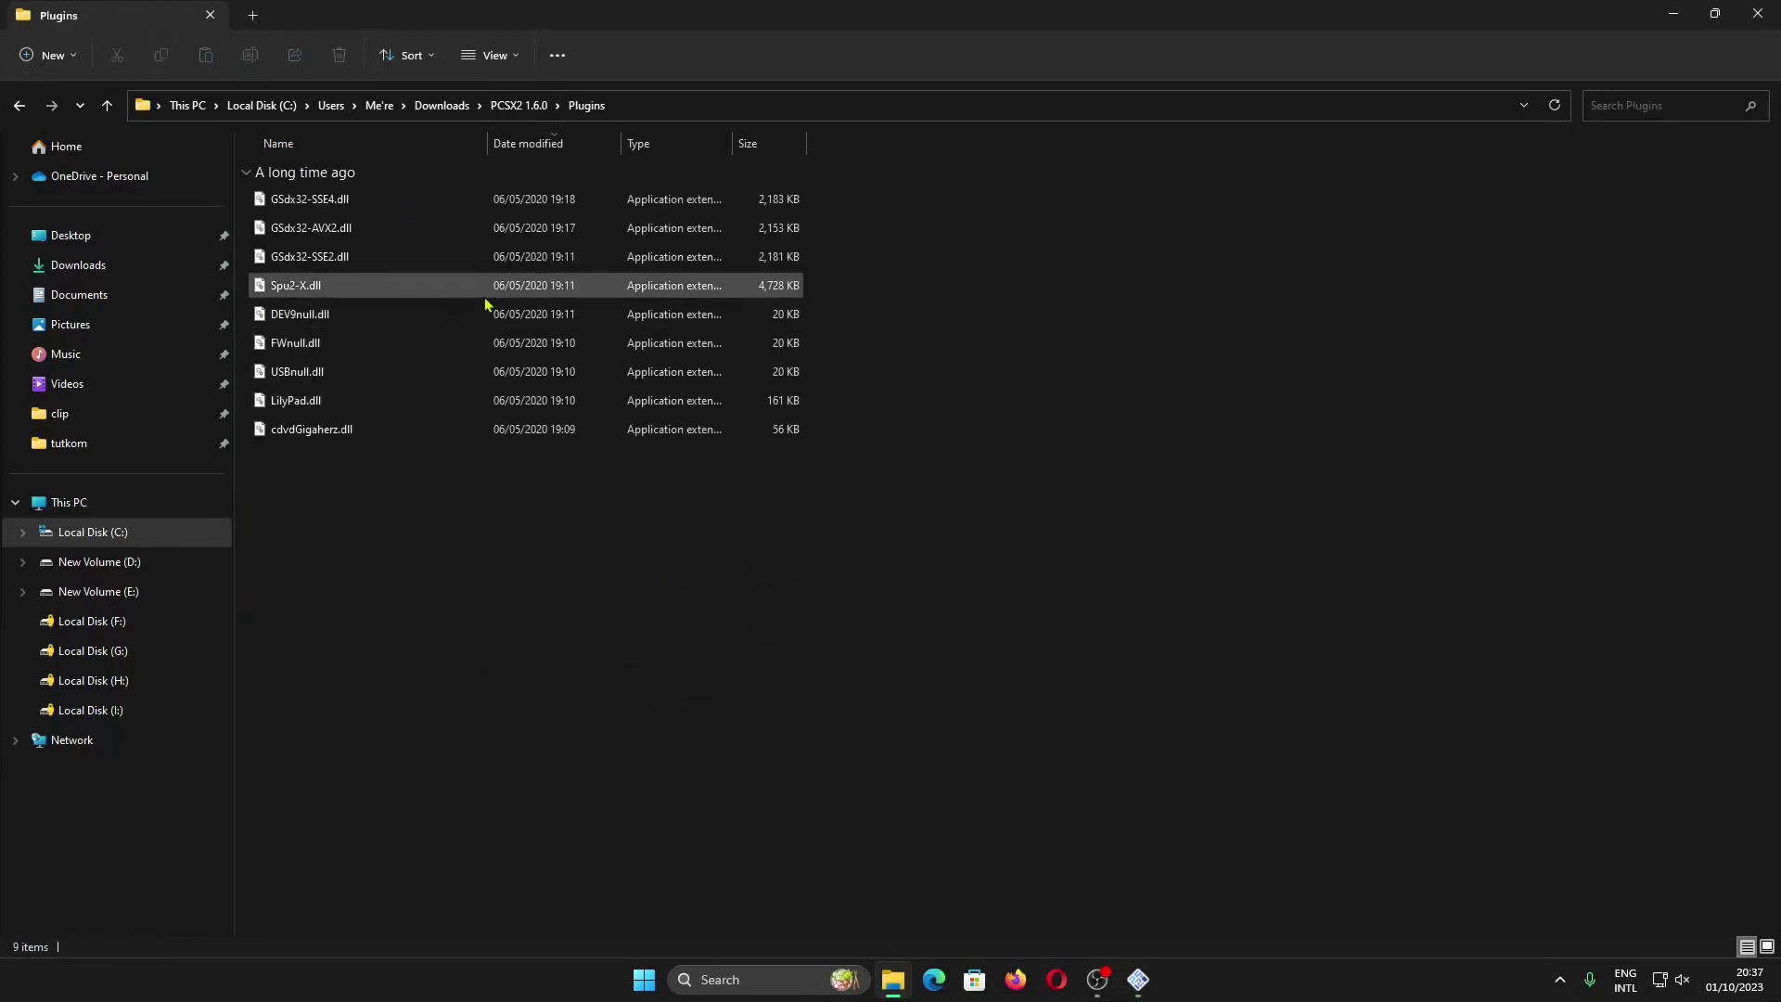
pyautogui.click(19, 105)
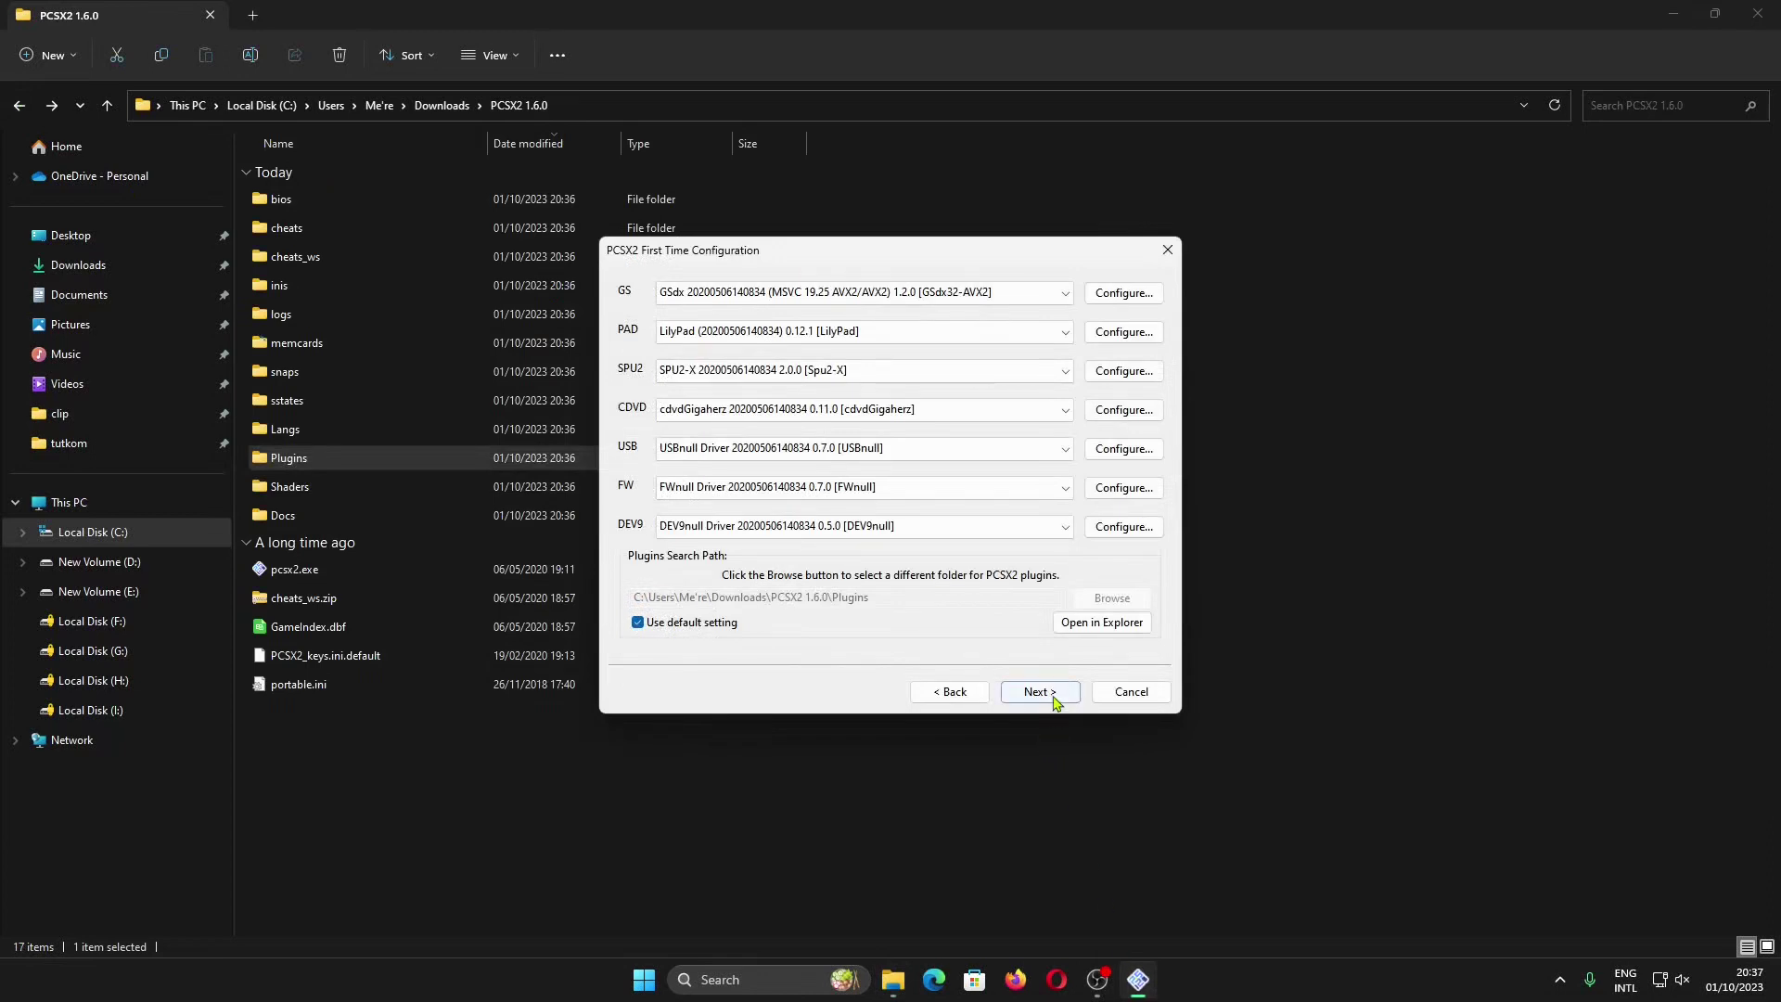
pyautogui.click(1038, 692)
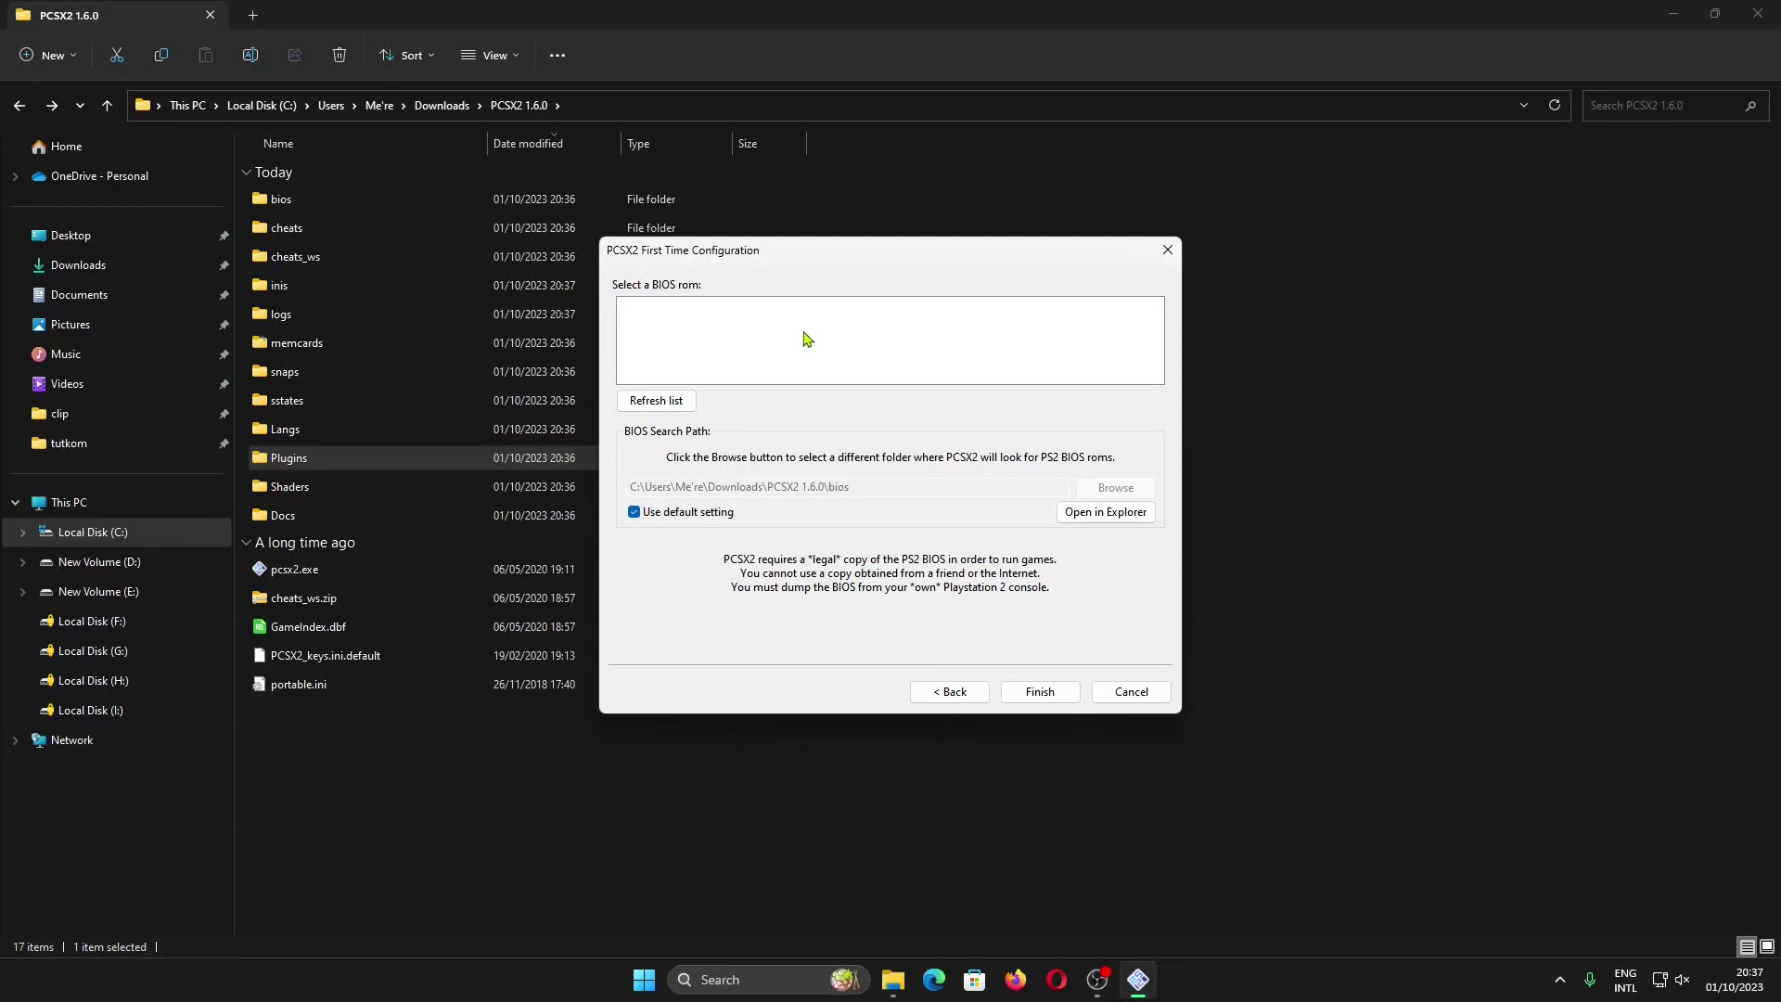
# Try to finish the first-time configuration without selecting a BIOS rom
pyautogui.click(1040, 692)
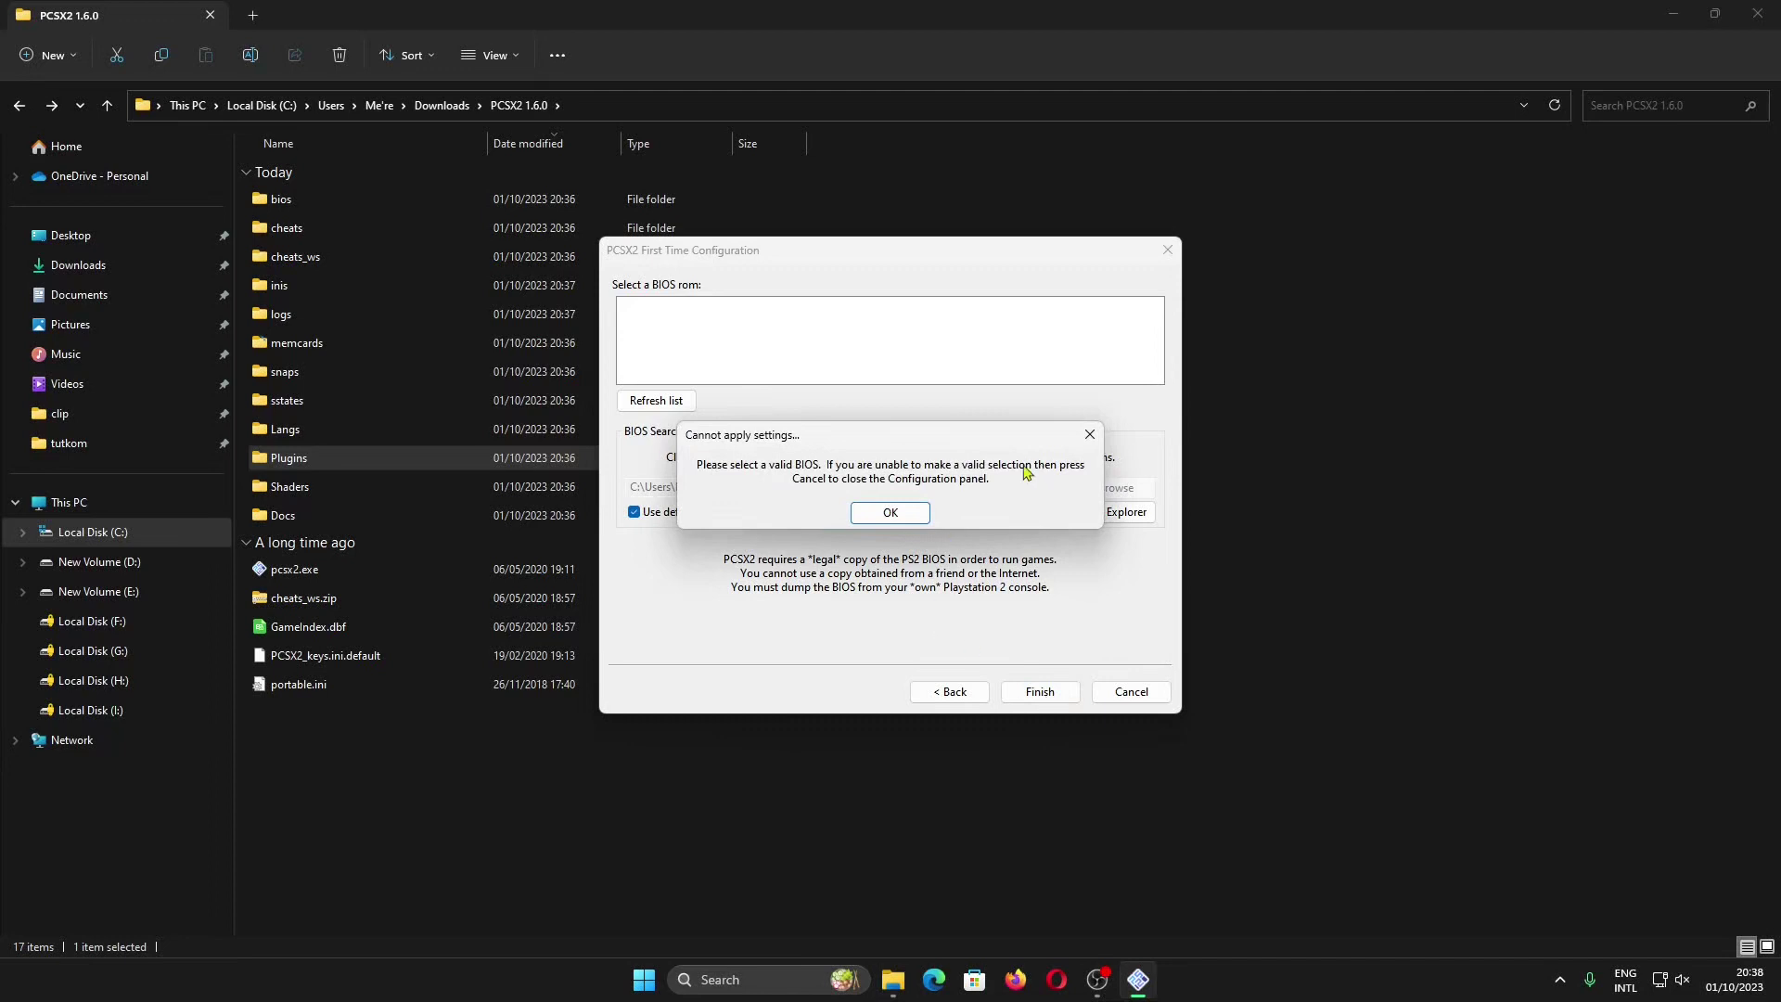
pyautogui.click(891, 512)
pyautogui.click(1040, 692)
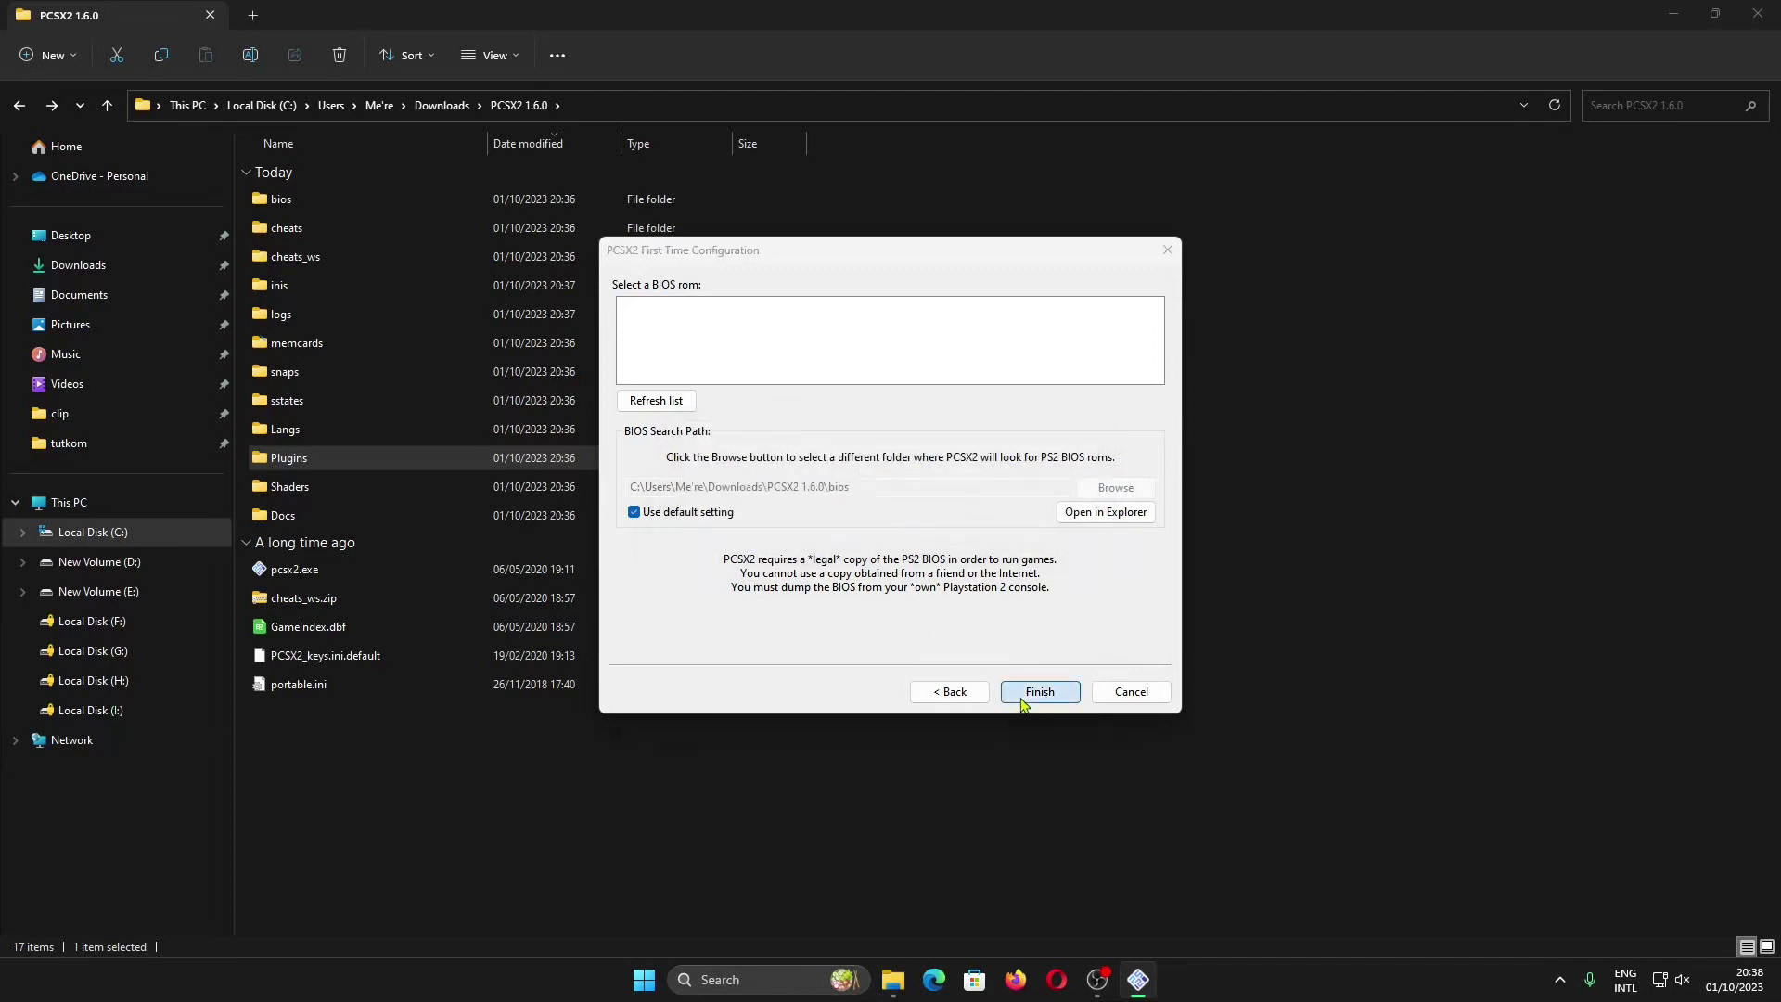
pyautogui.click(890, 513)
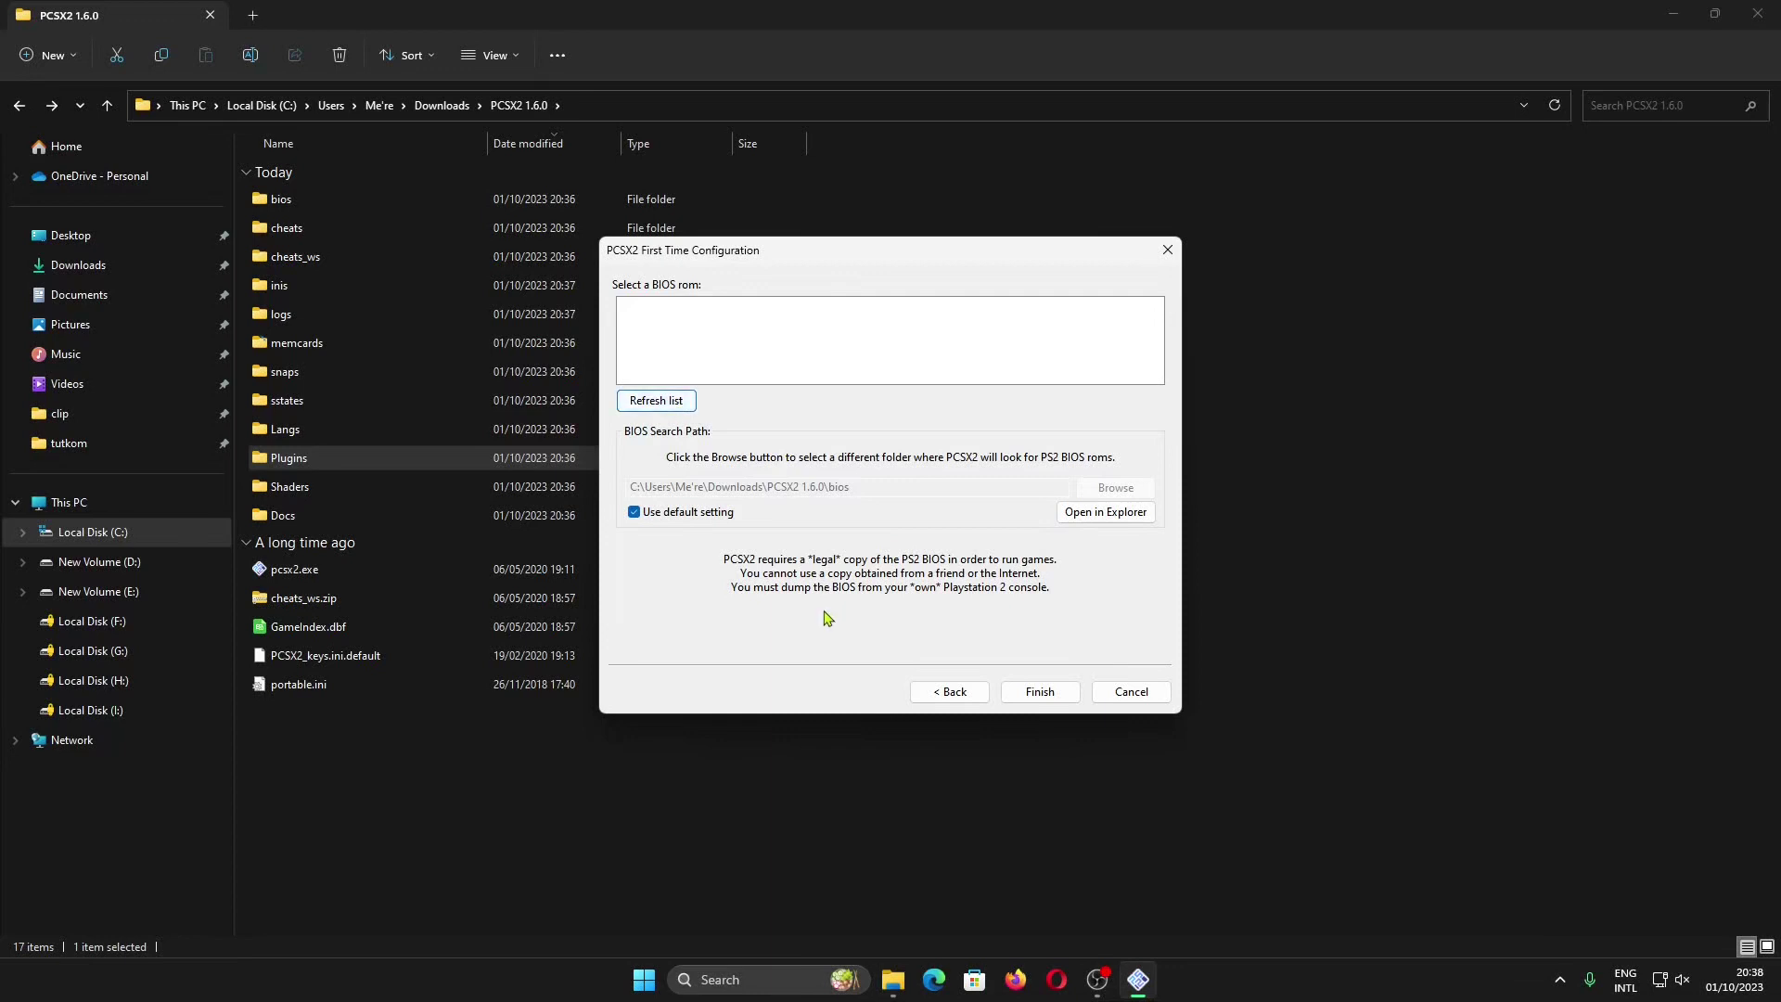
# Move all files from the ps2bios folder in Downloads into the bios folder of PCSX2 1.6.0
pyautogui.click(19, 105)
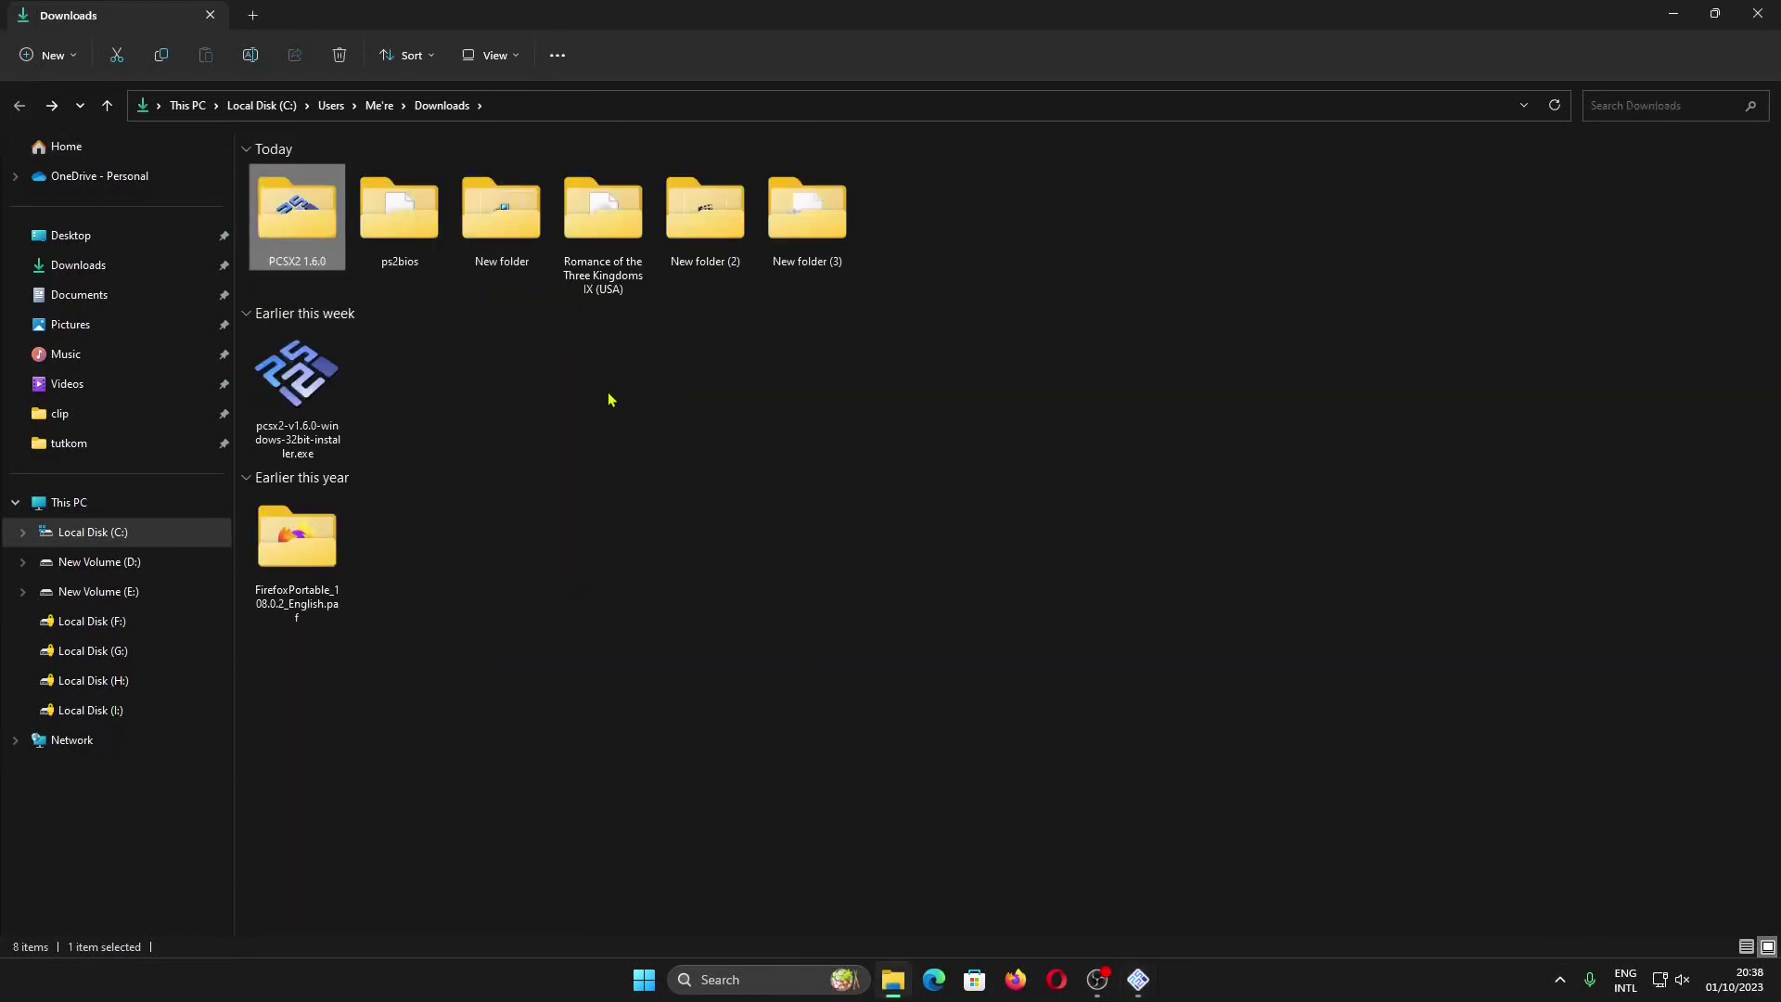
pyautogui.doubleClick(399, 218)
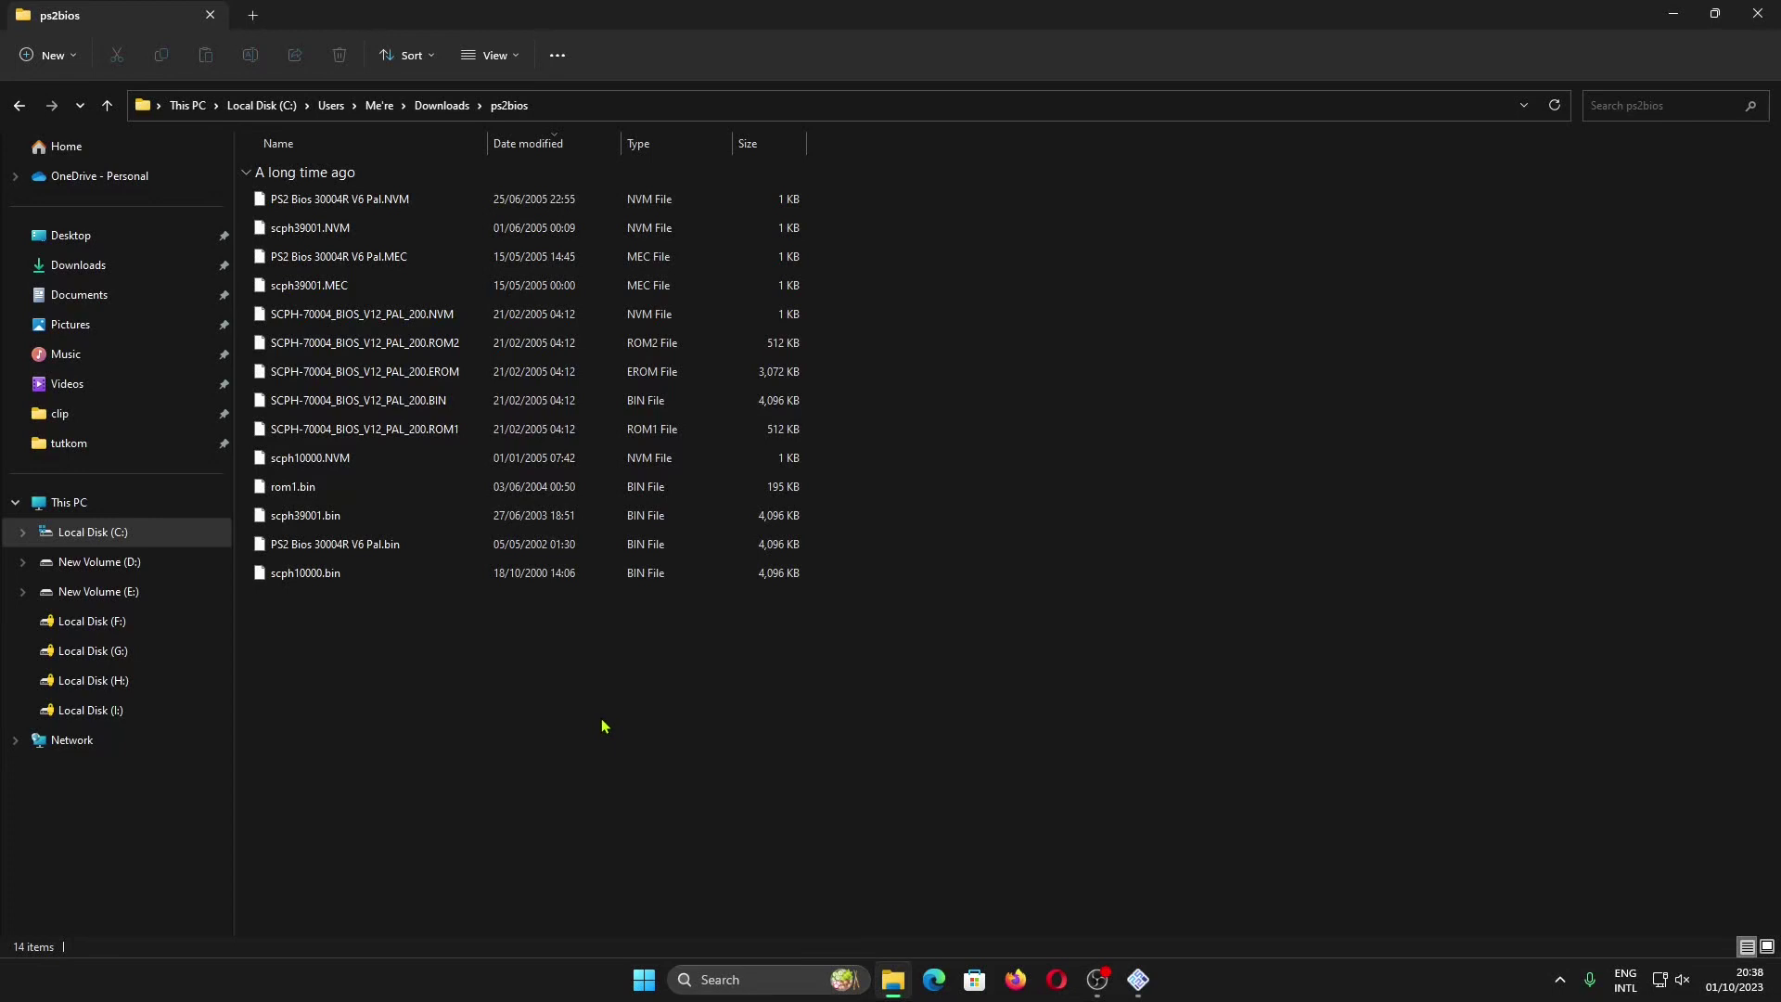
pyautogui.moveTo(602, 725); pyautogui.dragTo(955, 398)
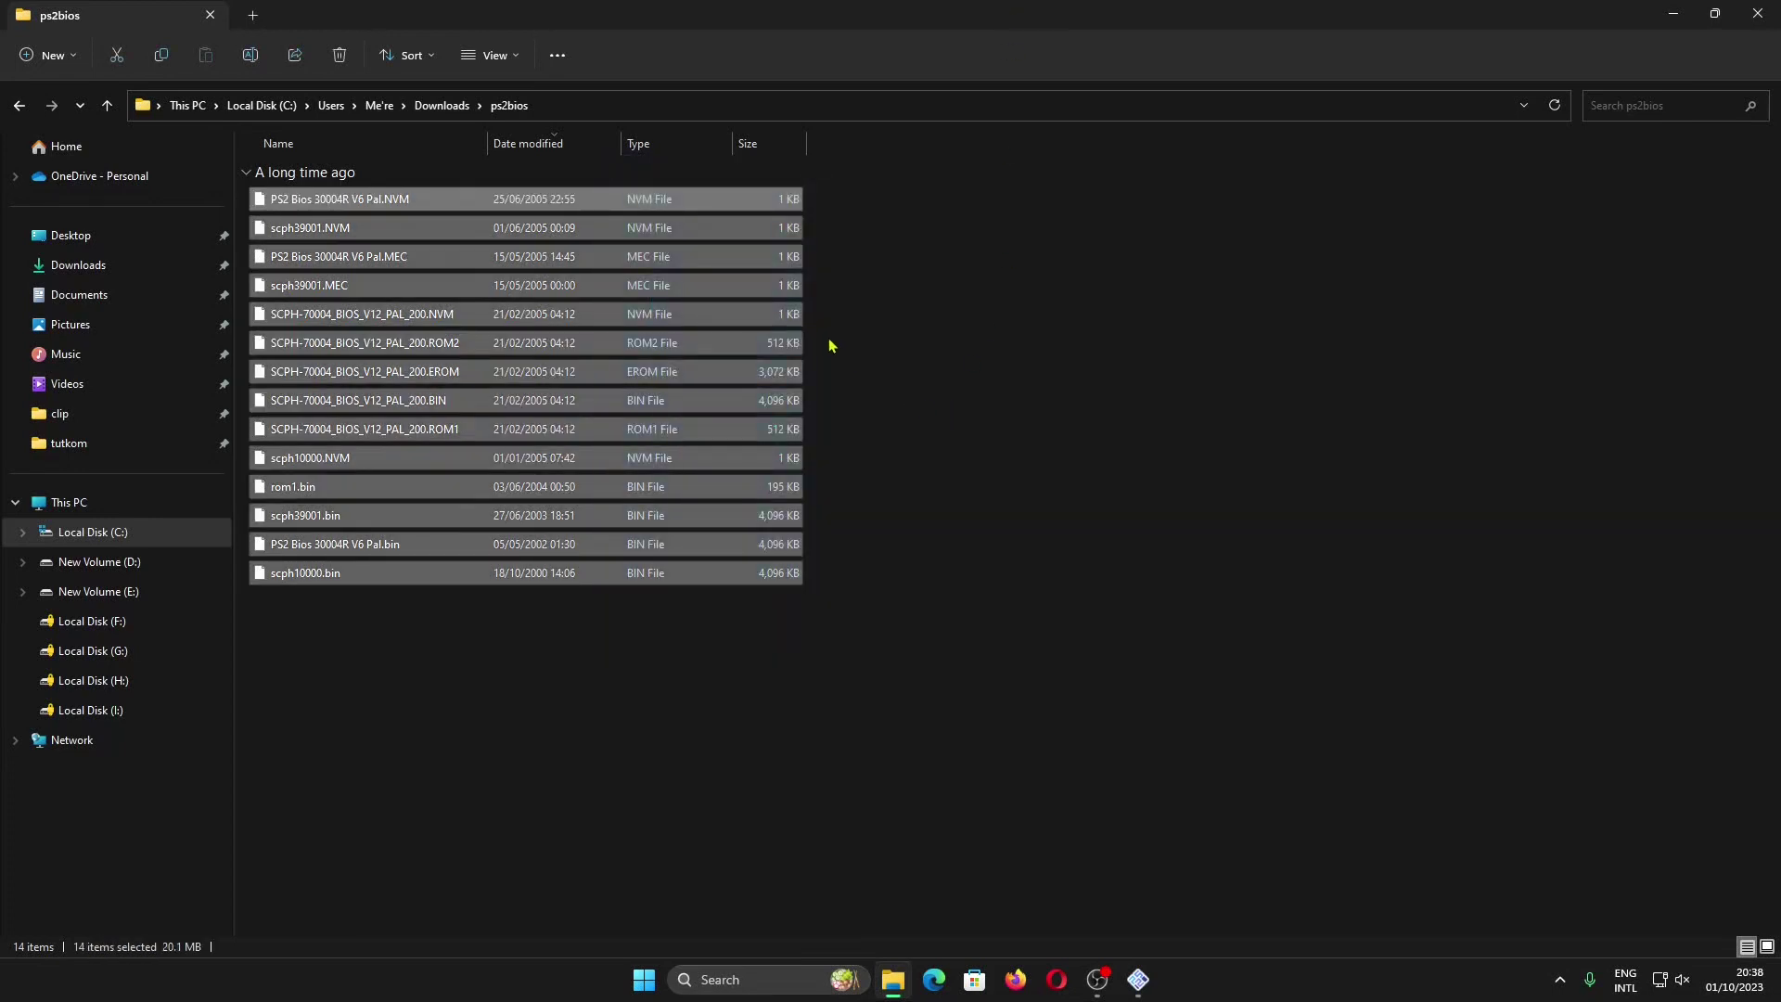
pyautogui.click(19, 105)
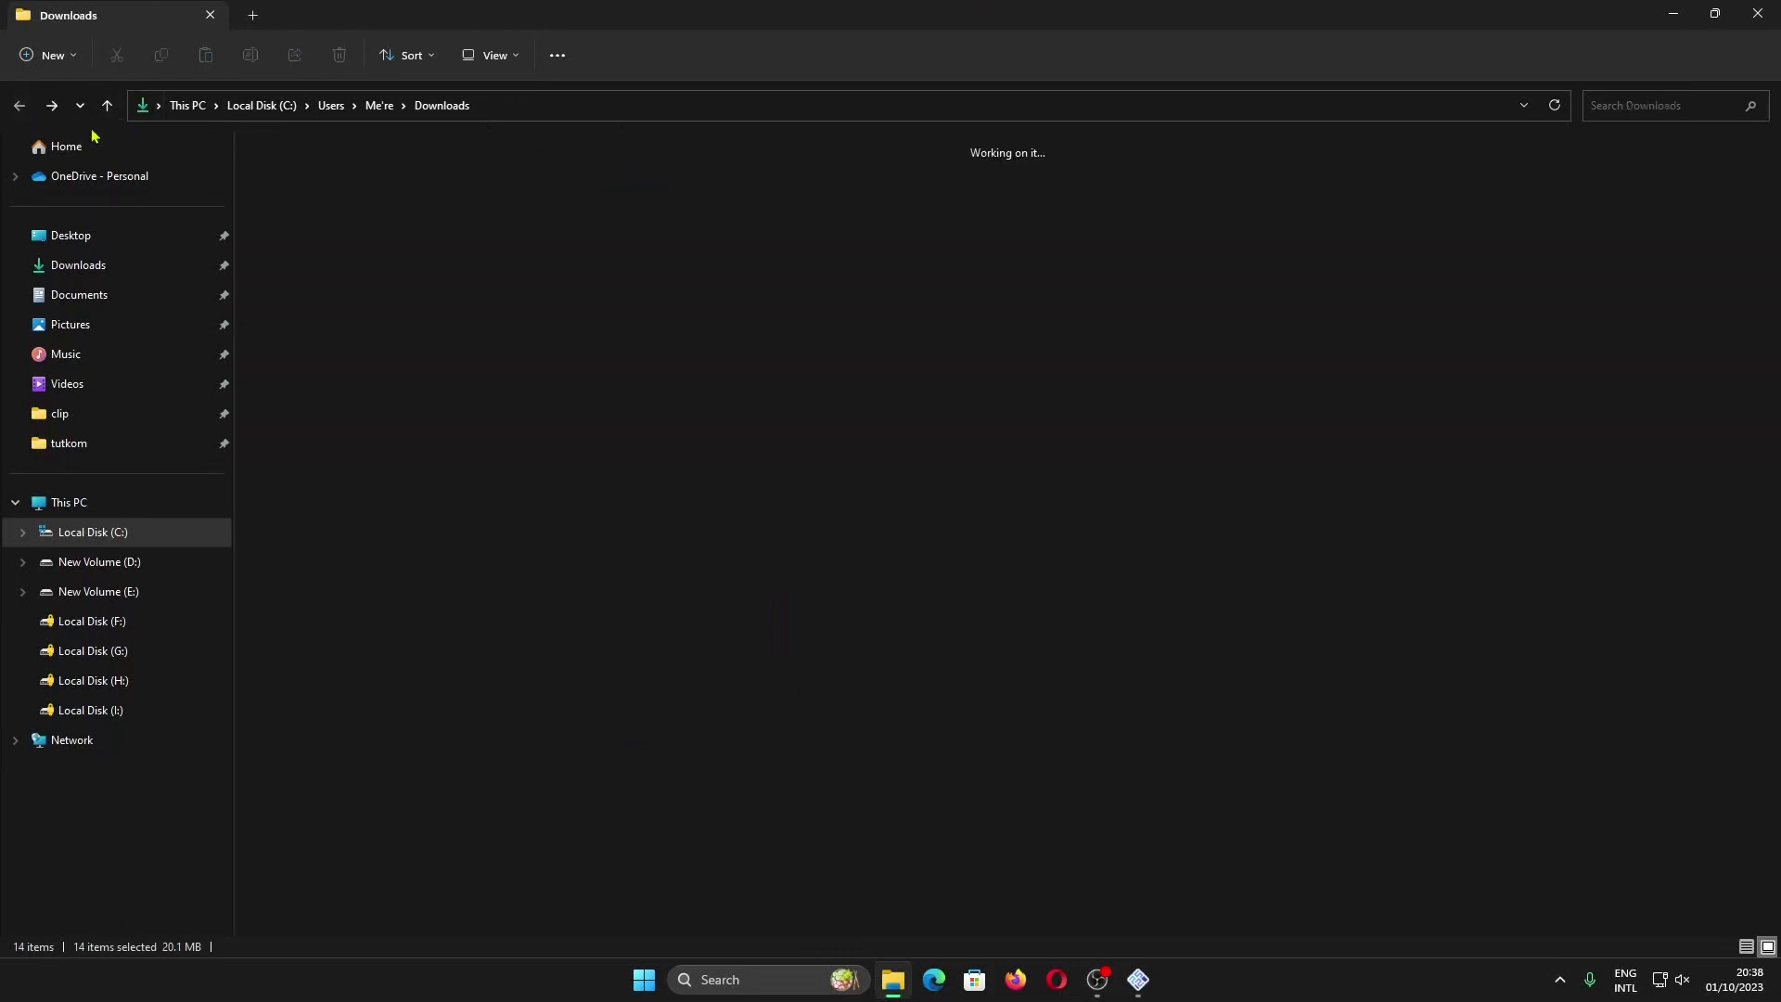
pyautogui.doubleClick(295, 199)
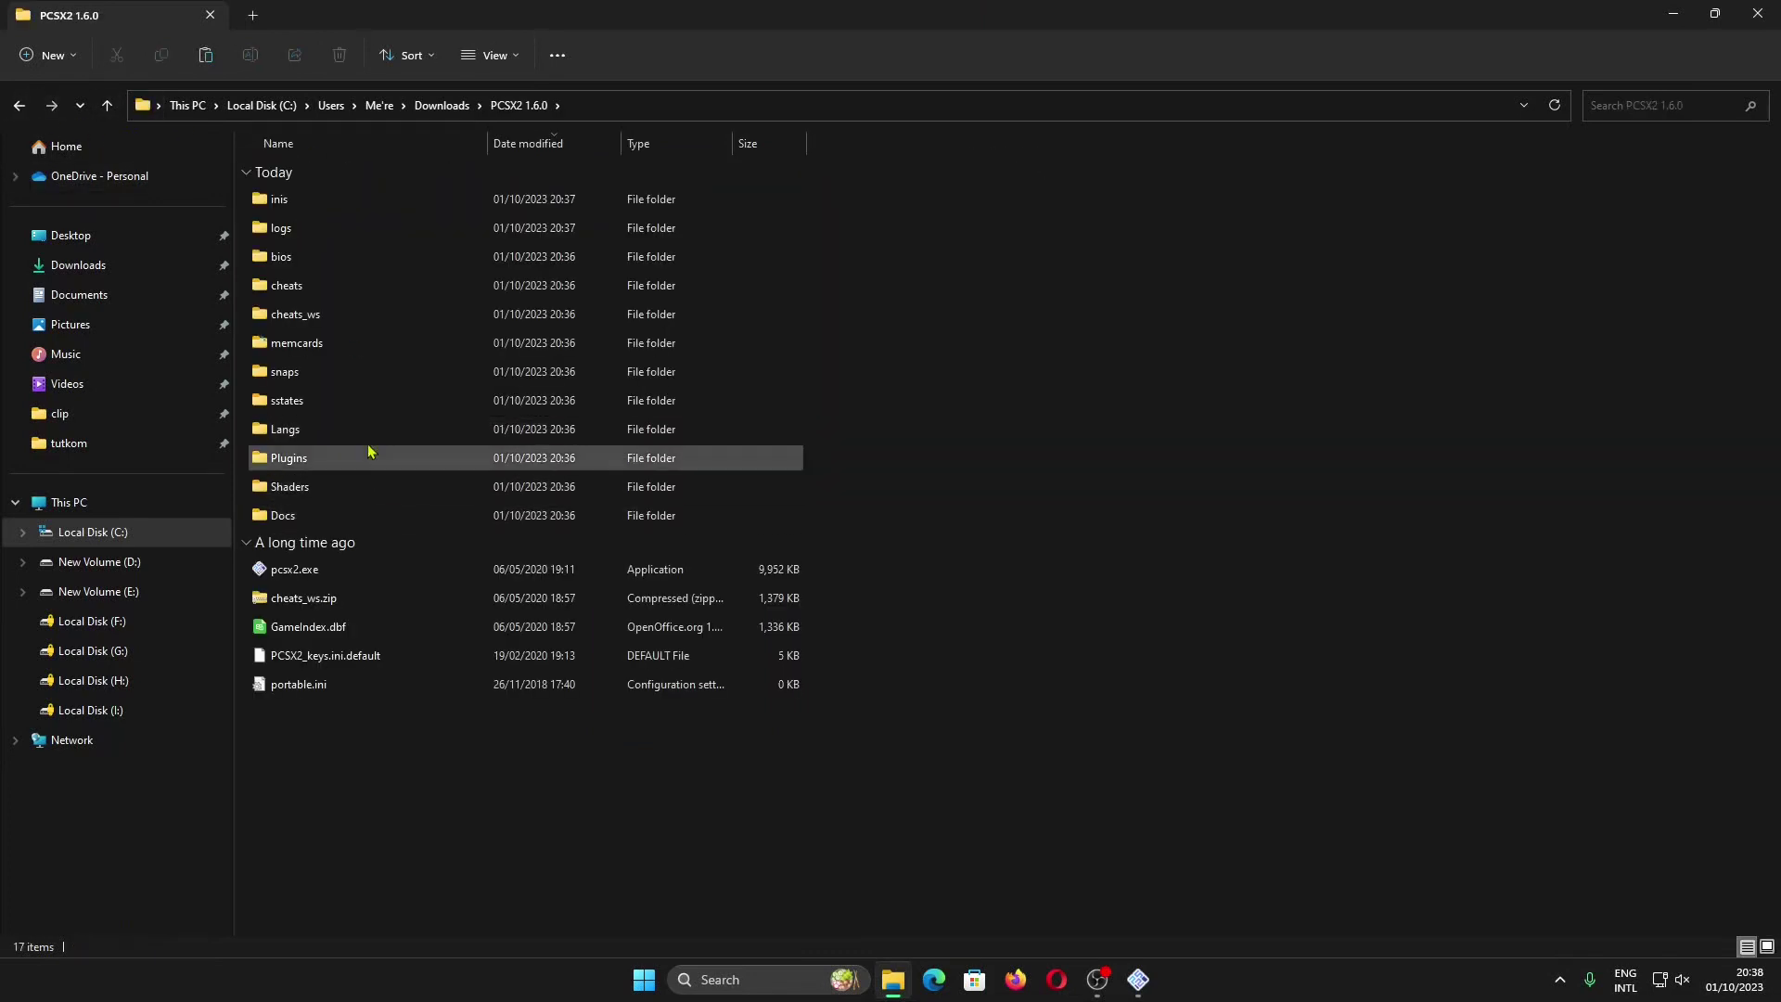
pyautogui.doubleClick(390, 256)
pyautogui.hotkey('ctrl', 'a')
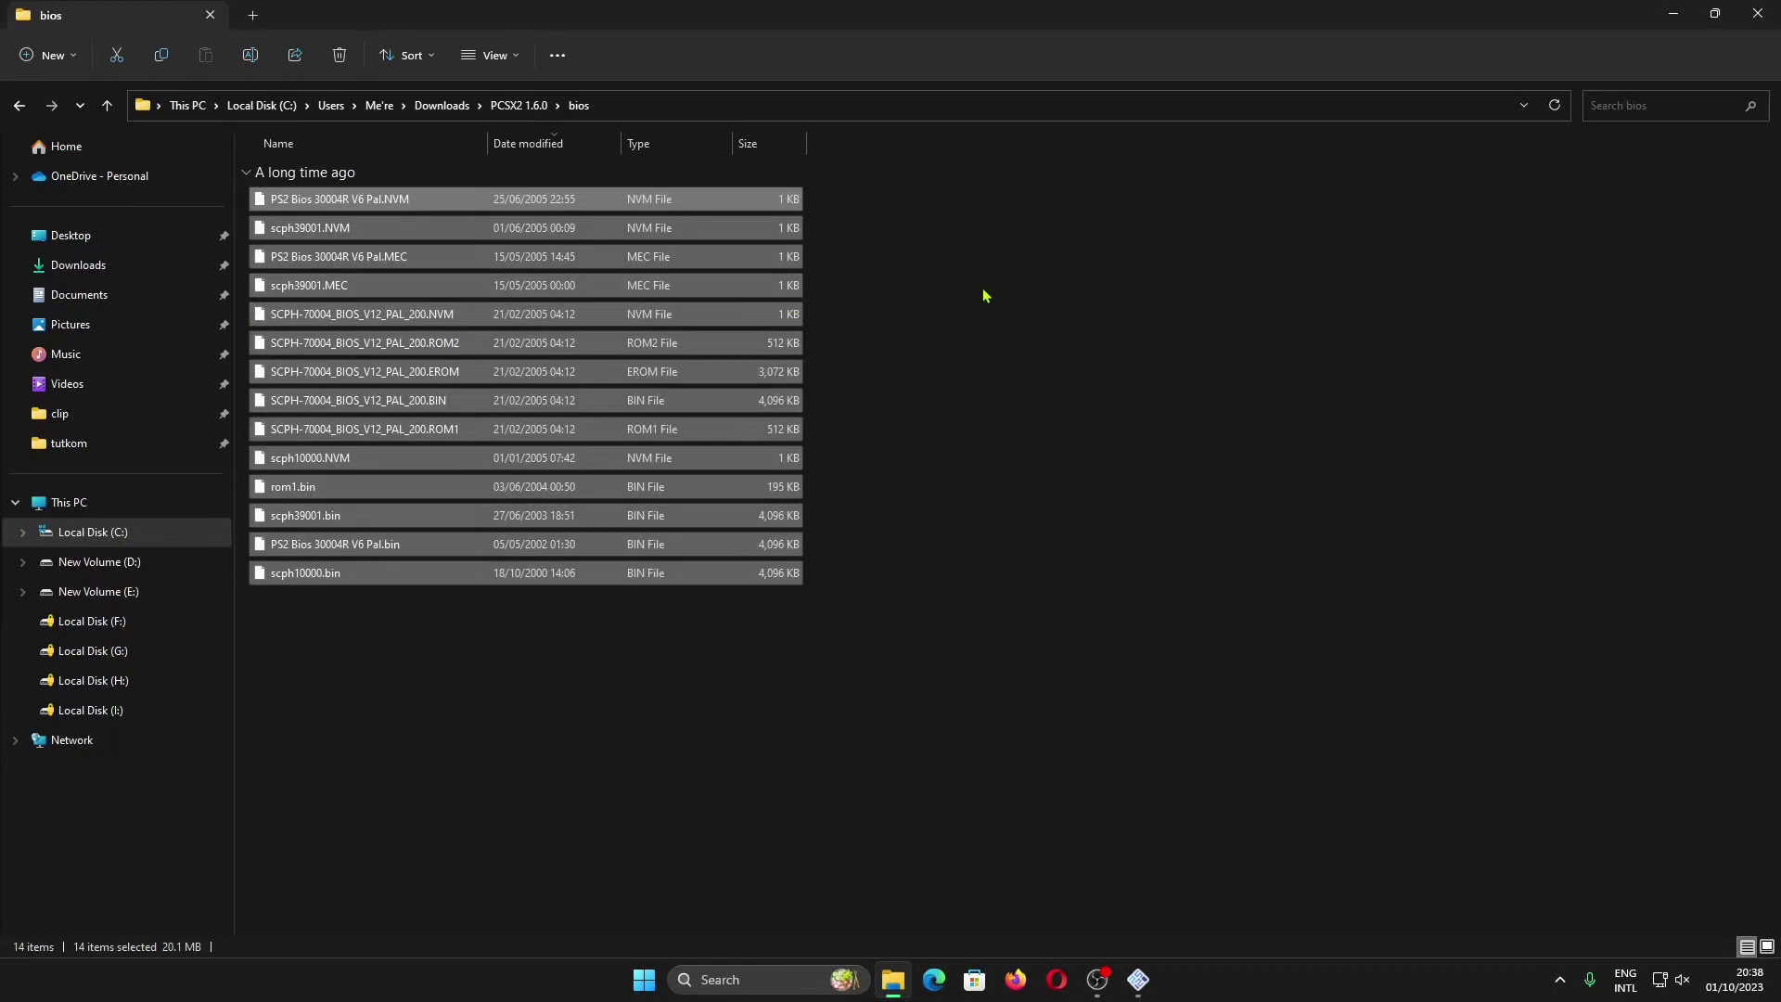
# Refresh the BIOS list, select the USA v01.60 (07/02/2002) Console rom and finish the first-time configuration
pyautogui.click(1138, 980)
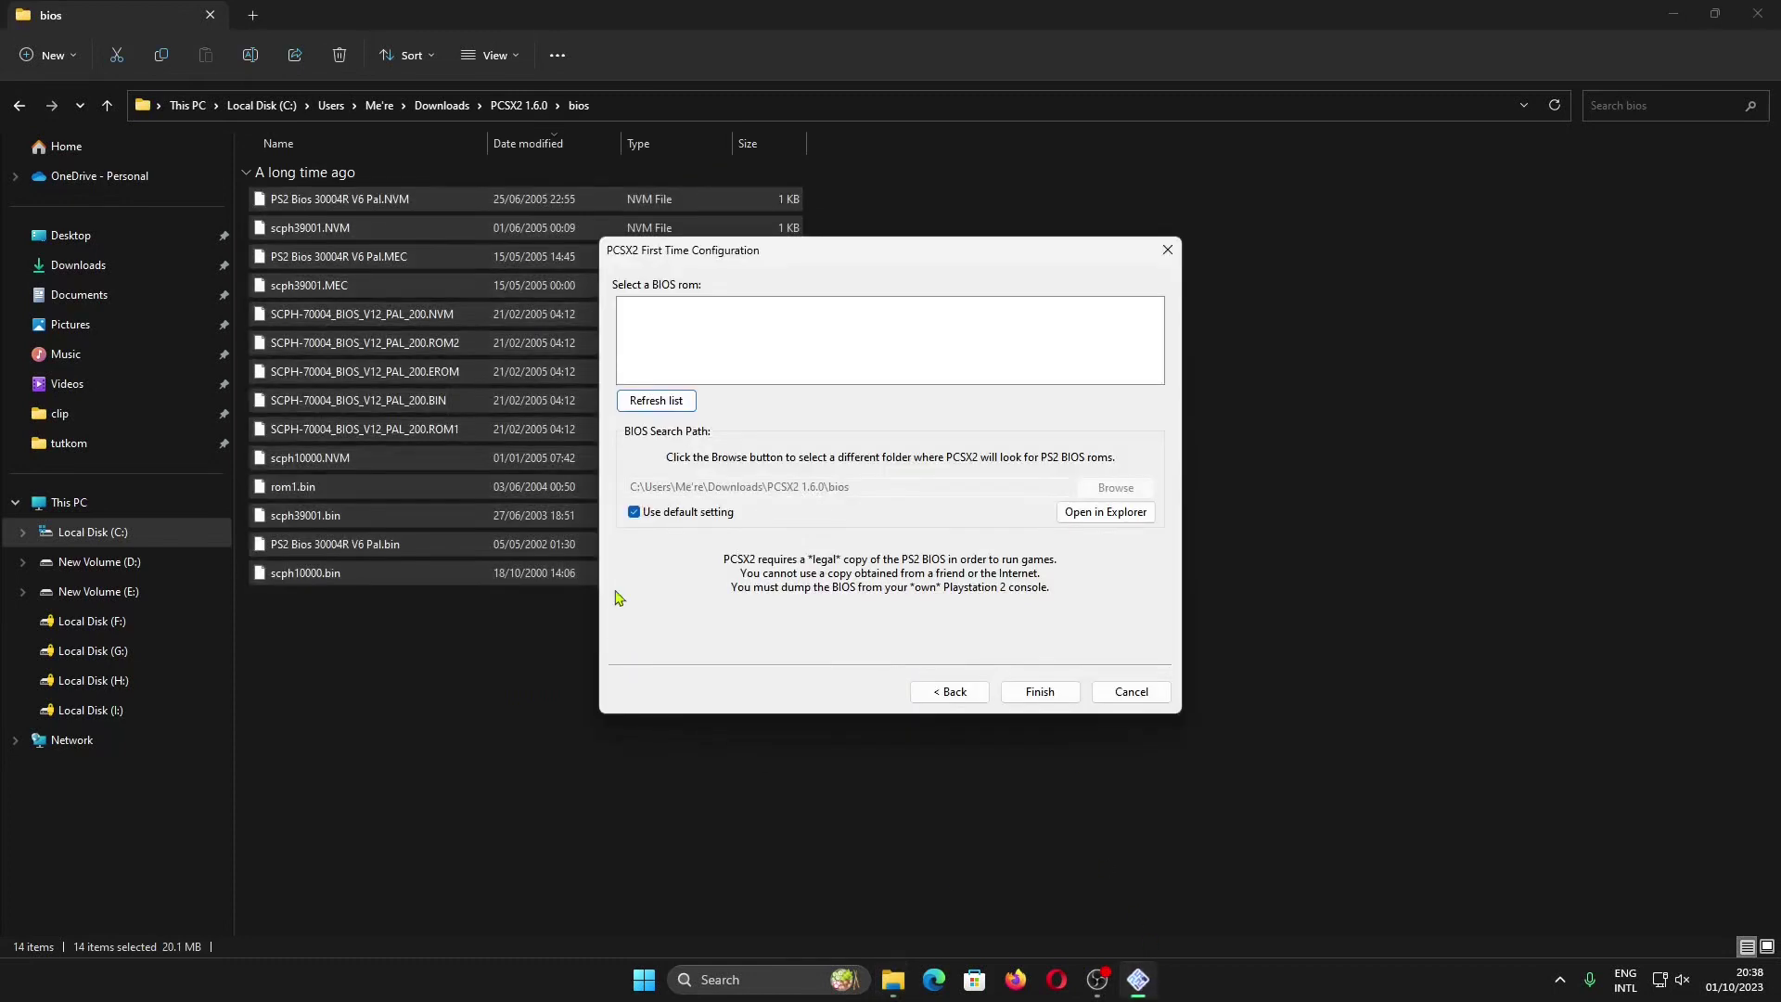
pyautogui.click(656, 401)
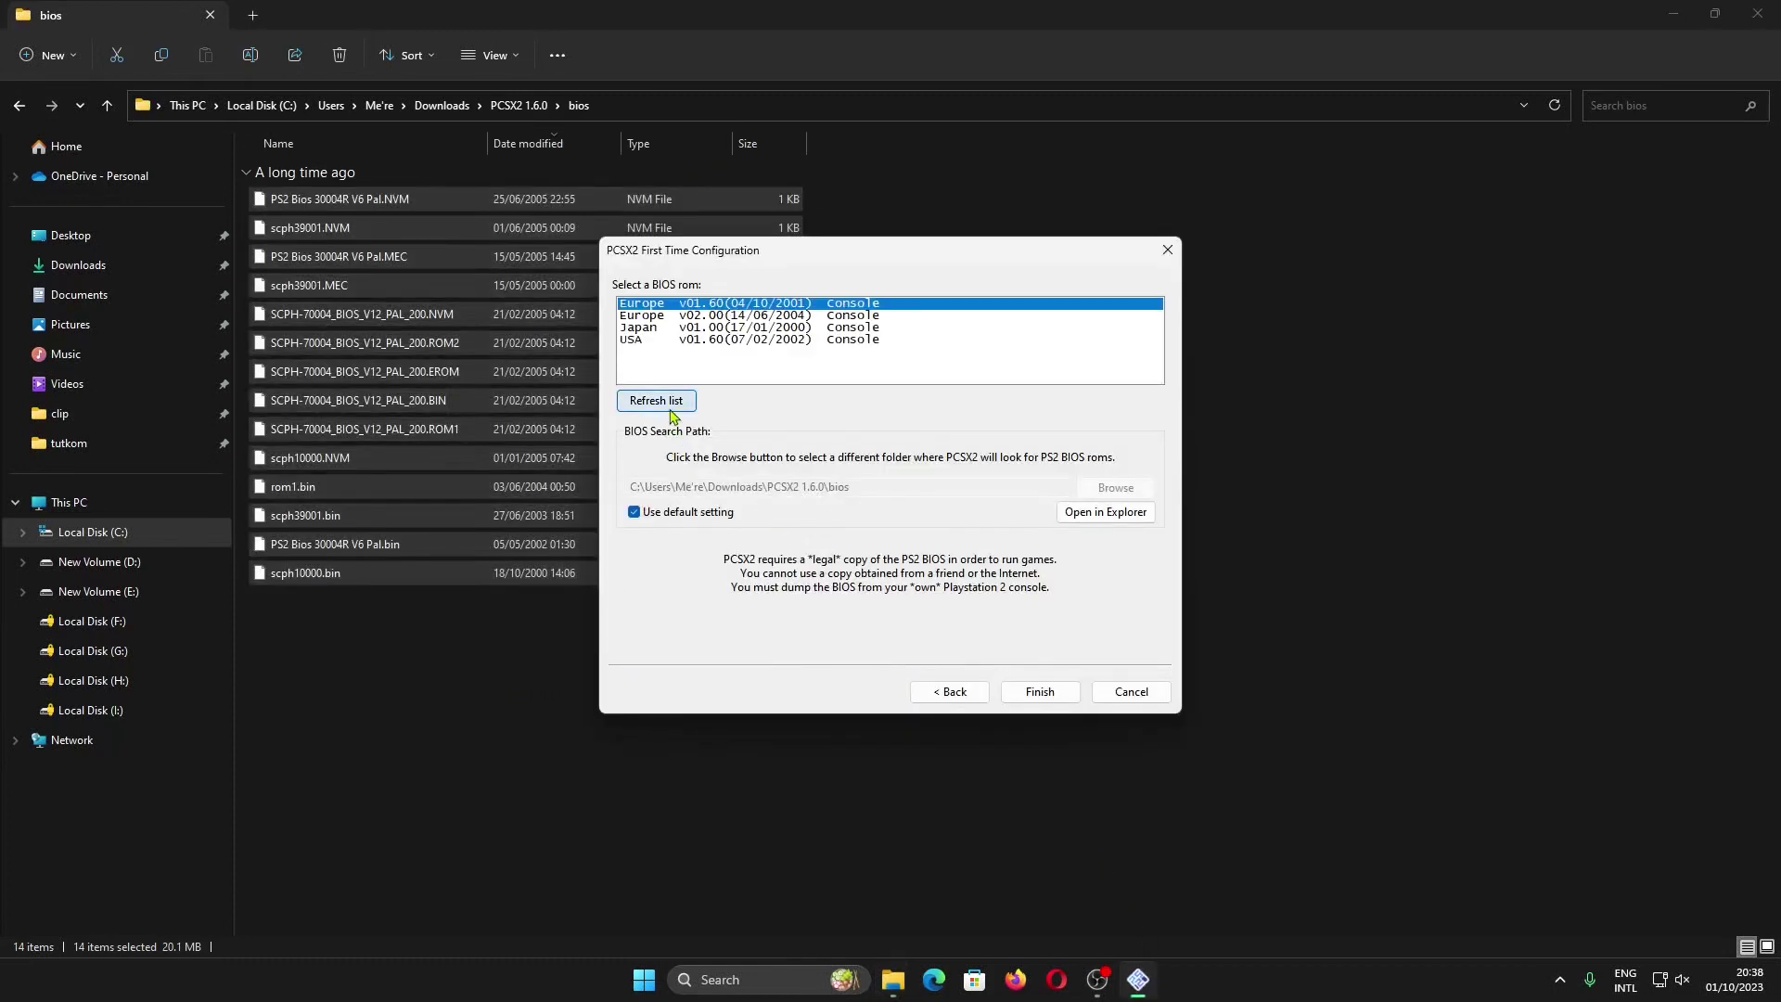
pyautogui.click(757, 340)
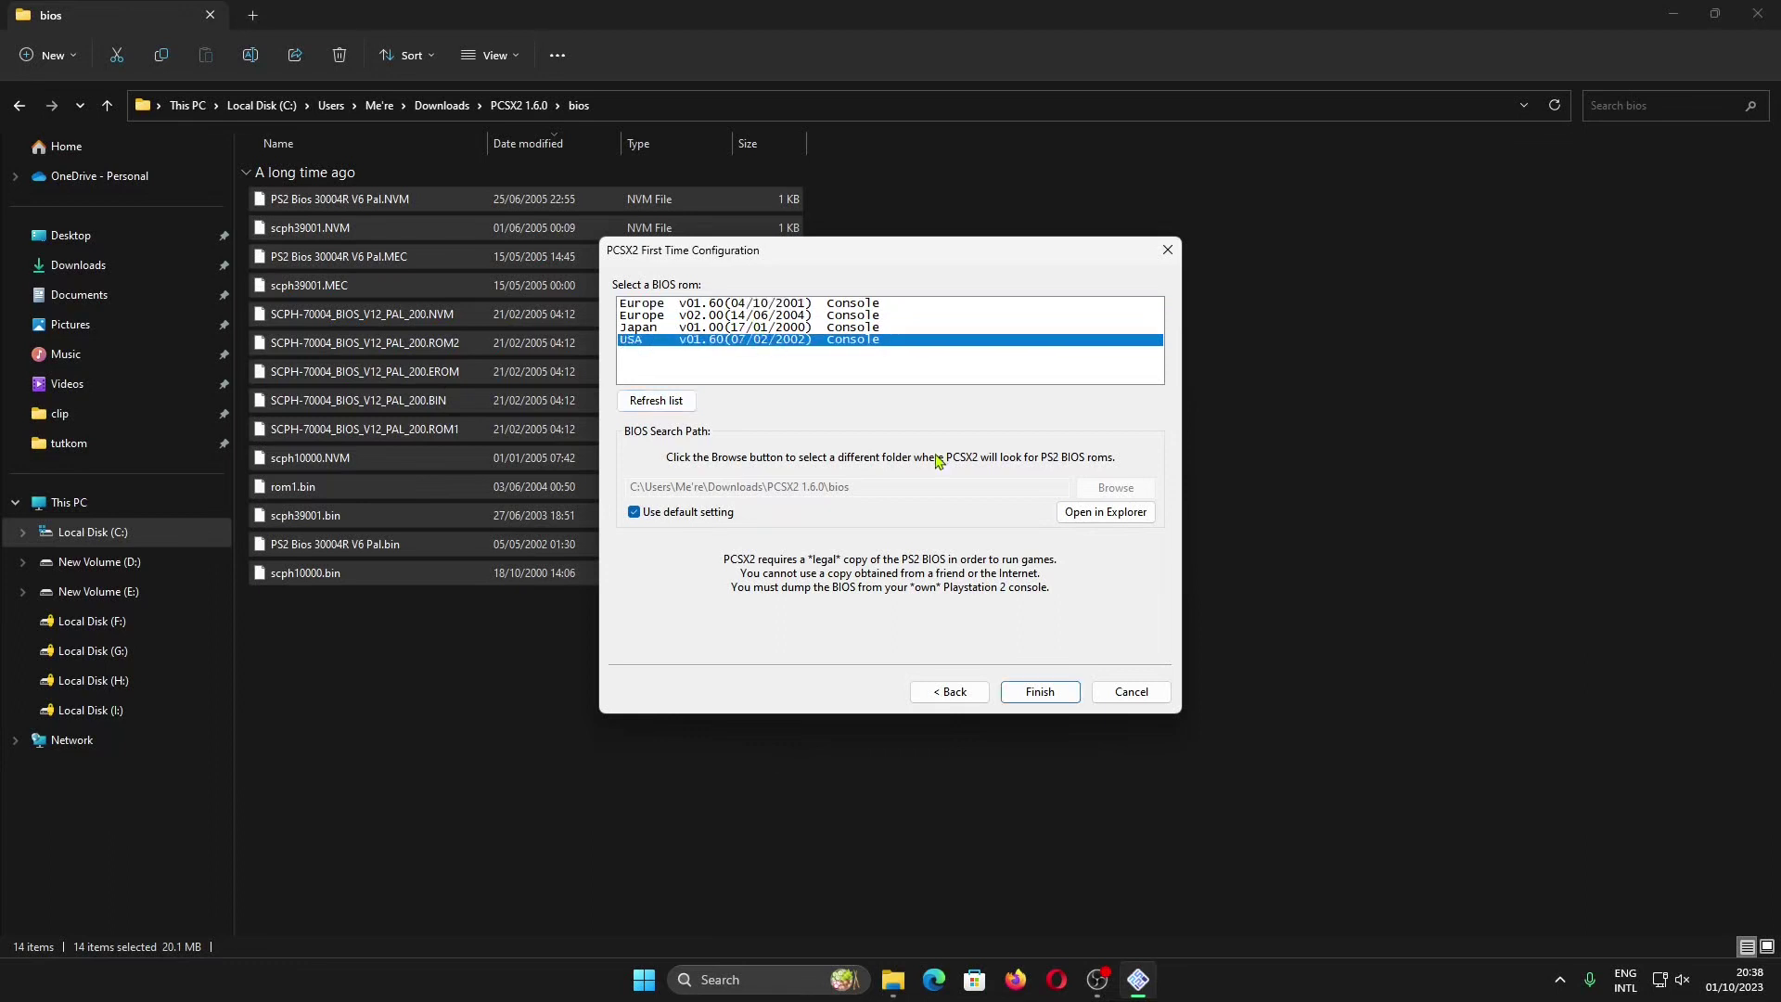
pyautogui.click(1039, 692)
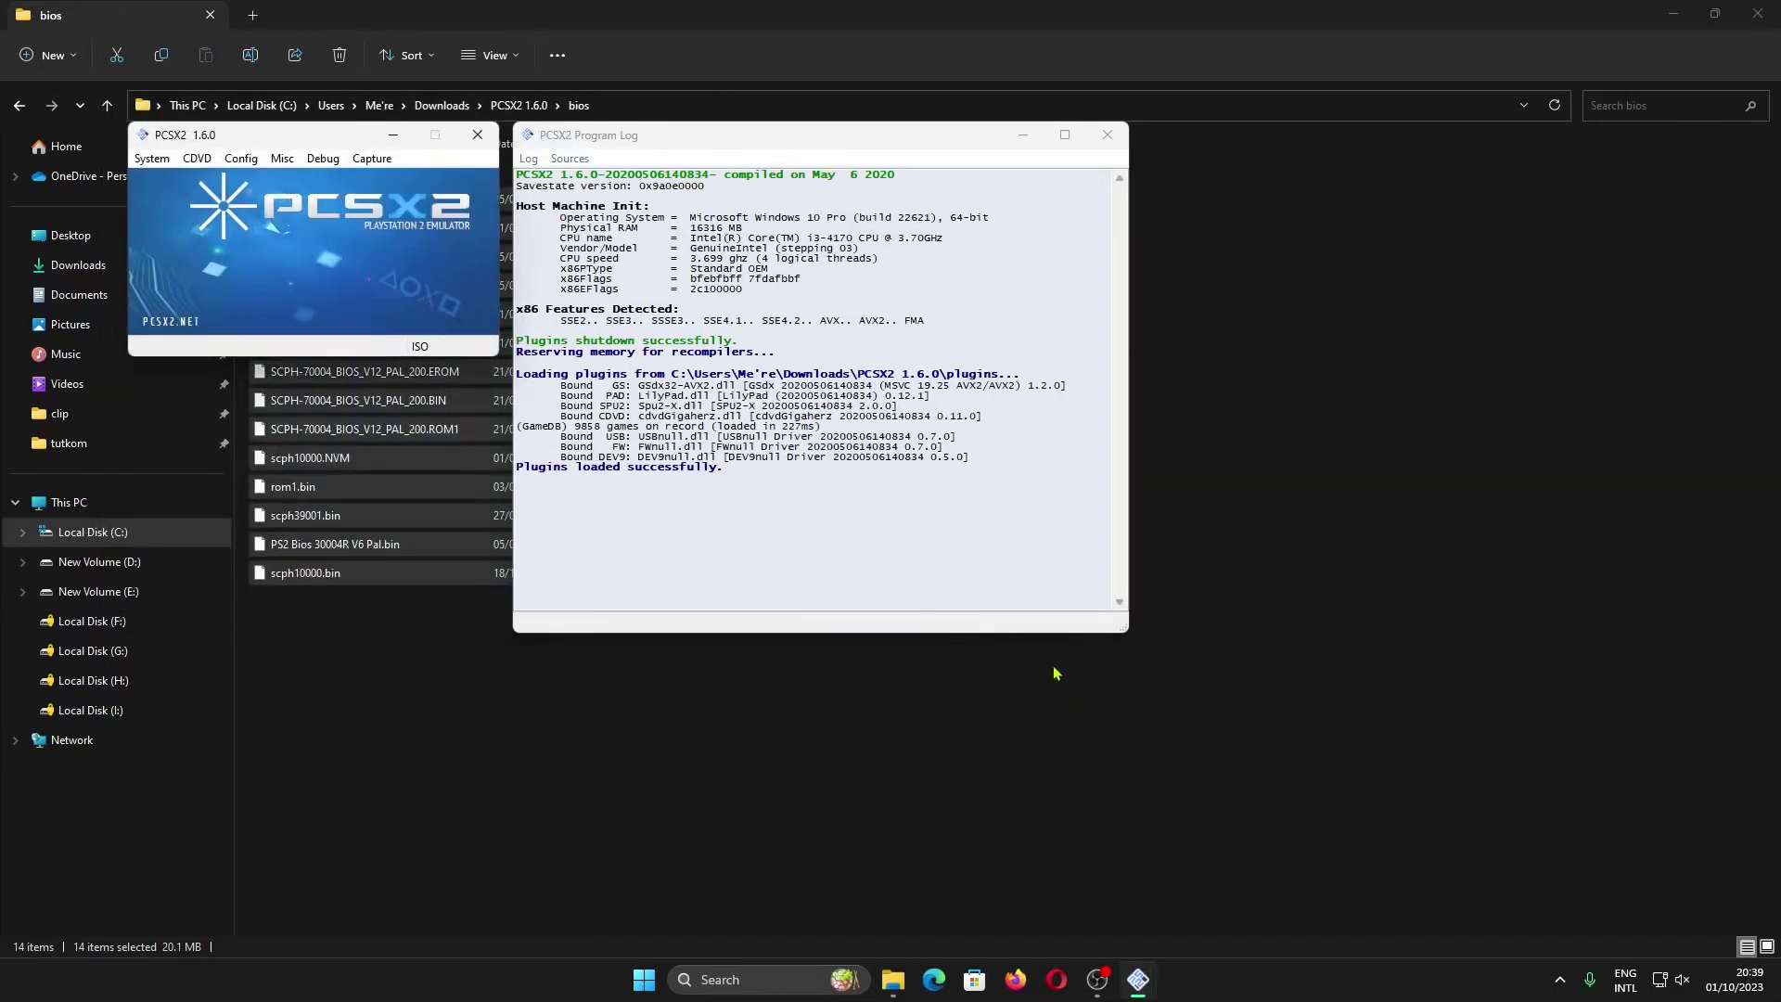
# Select Romance of the Three Kingdoms IX (USA).iso from its folder in Downloads as the disc image
pyautogui.click(154, 161)
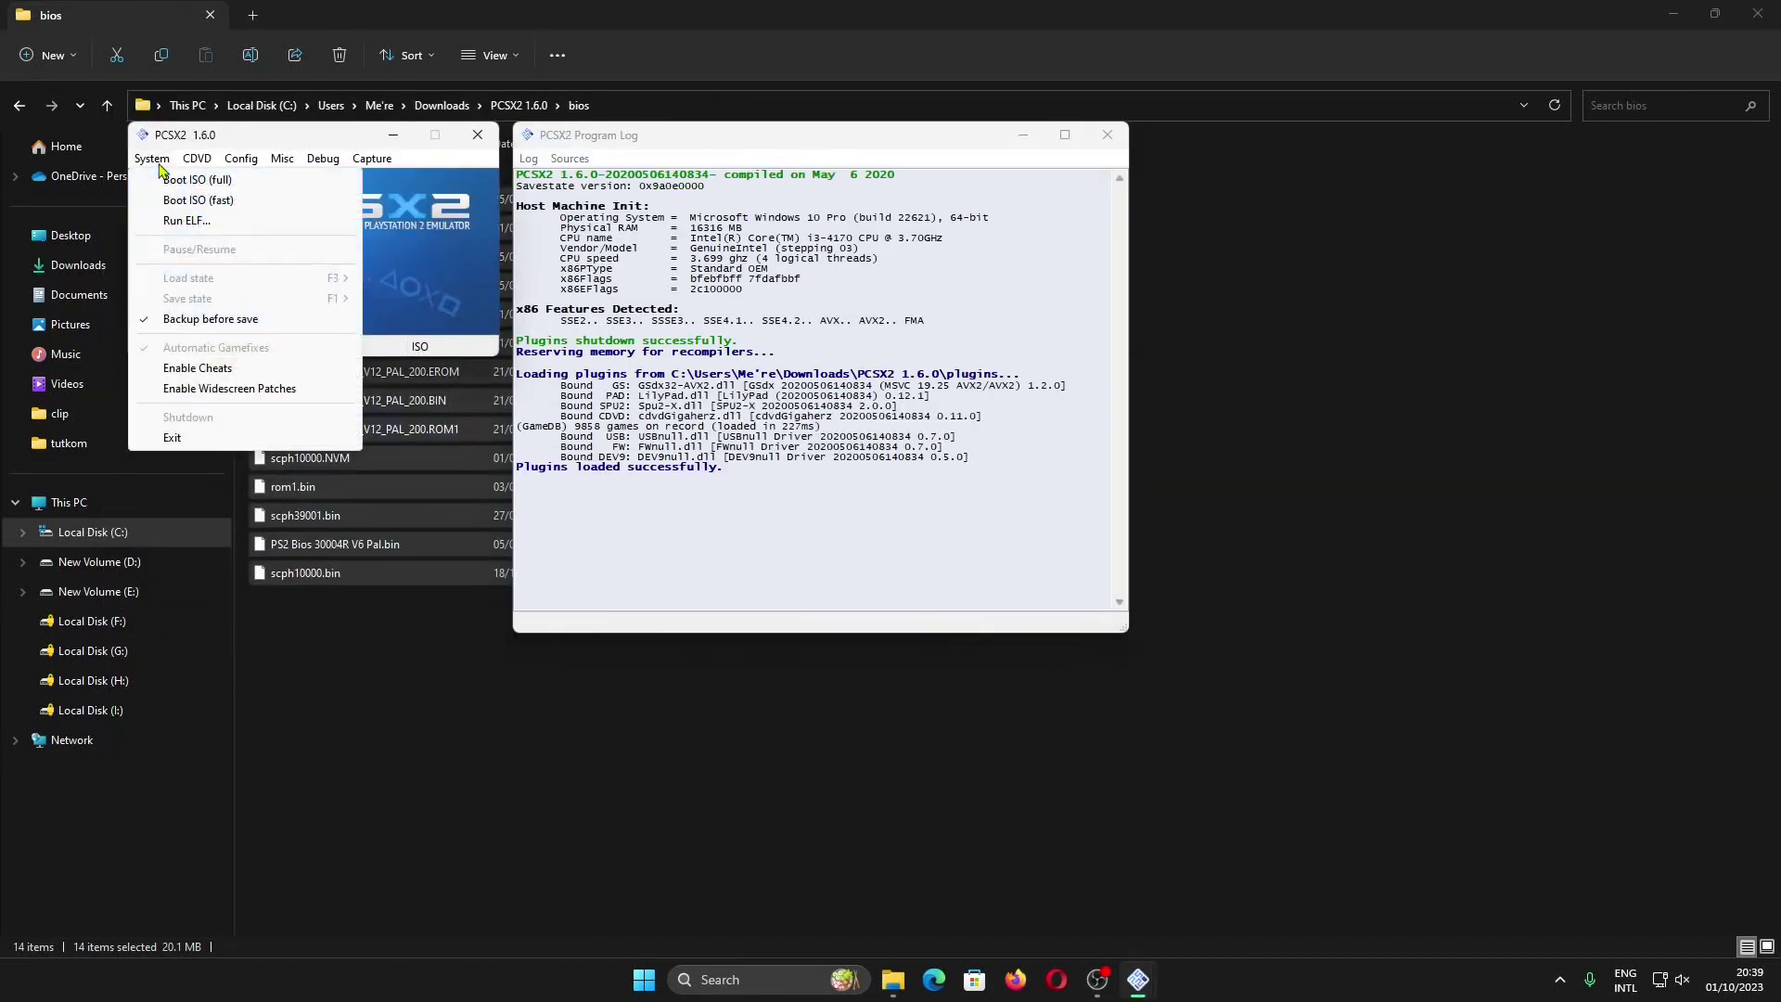
pyautogui.moveTo(243, 162)
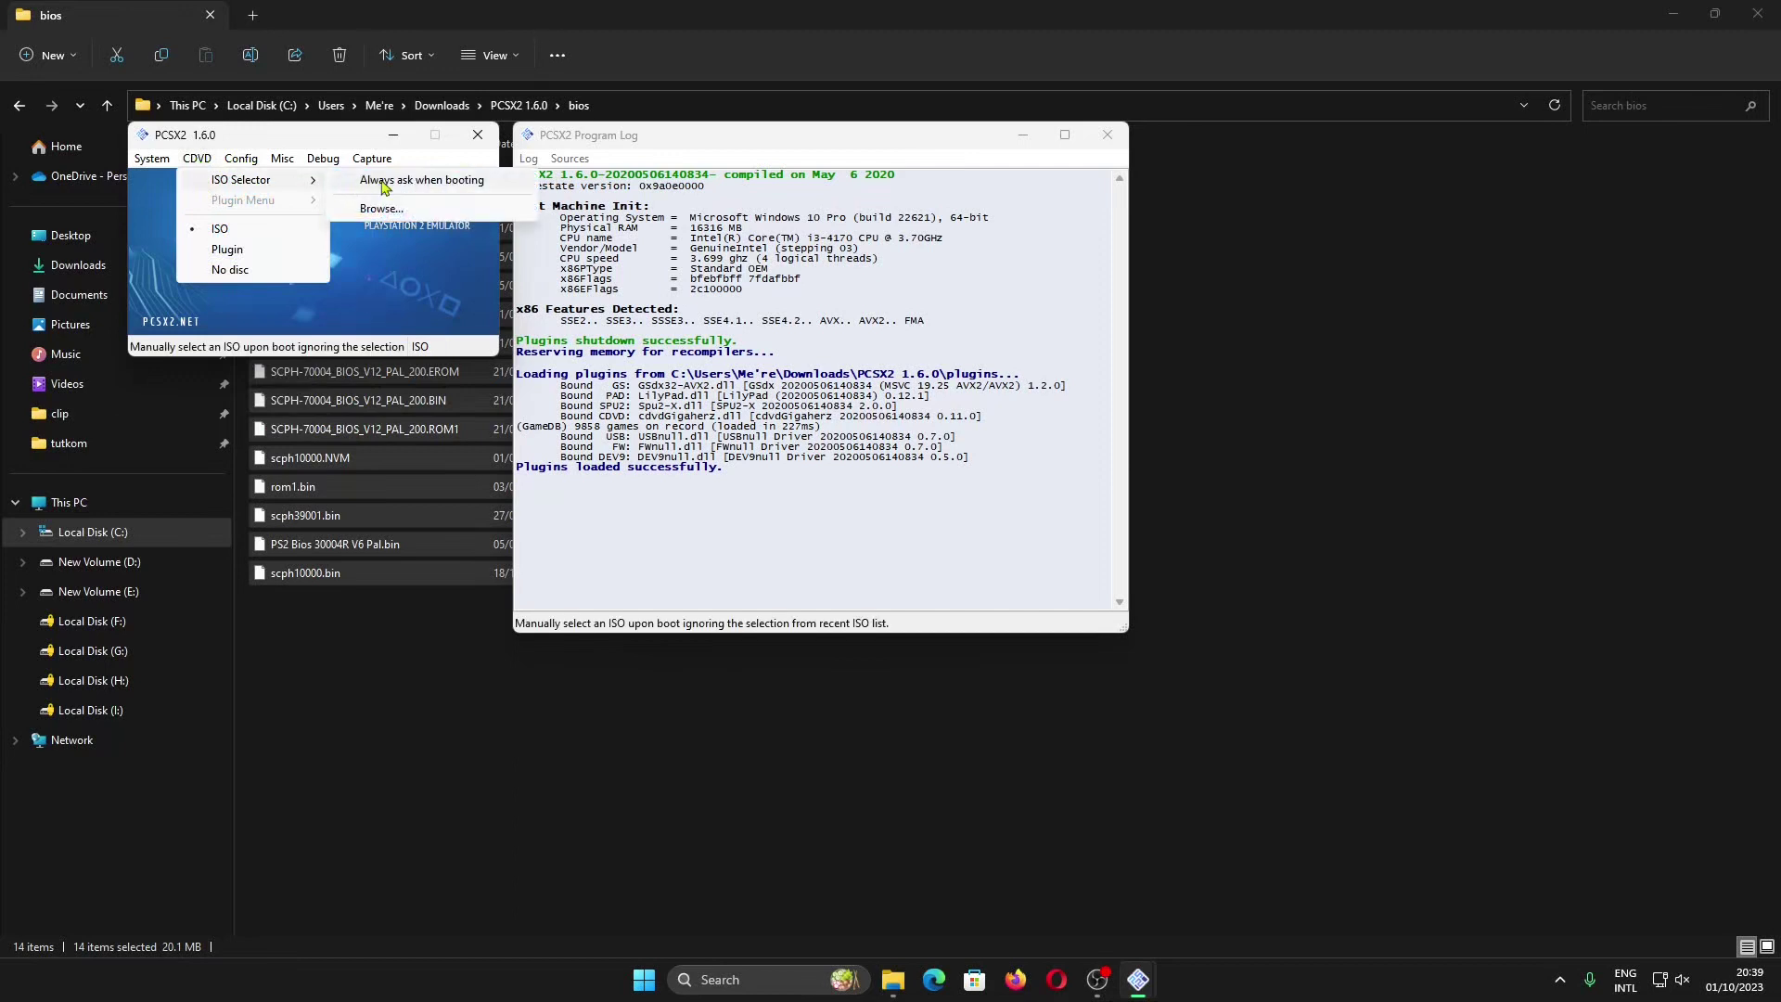
pyautogui.click(387, 210)
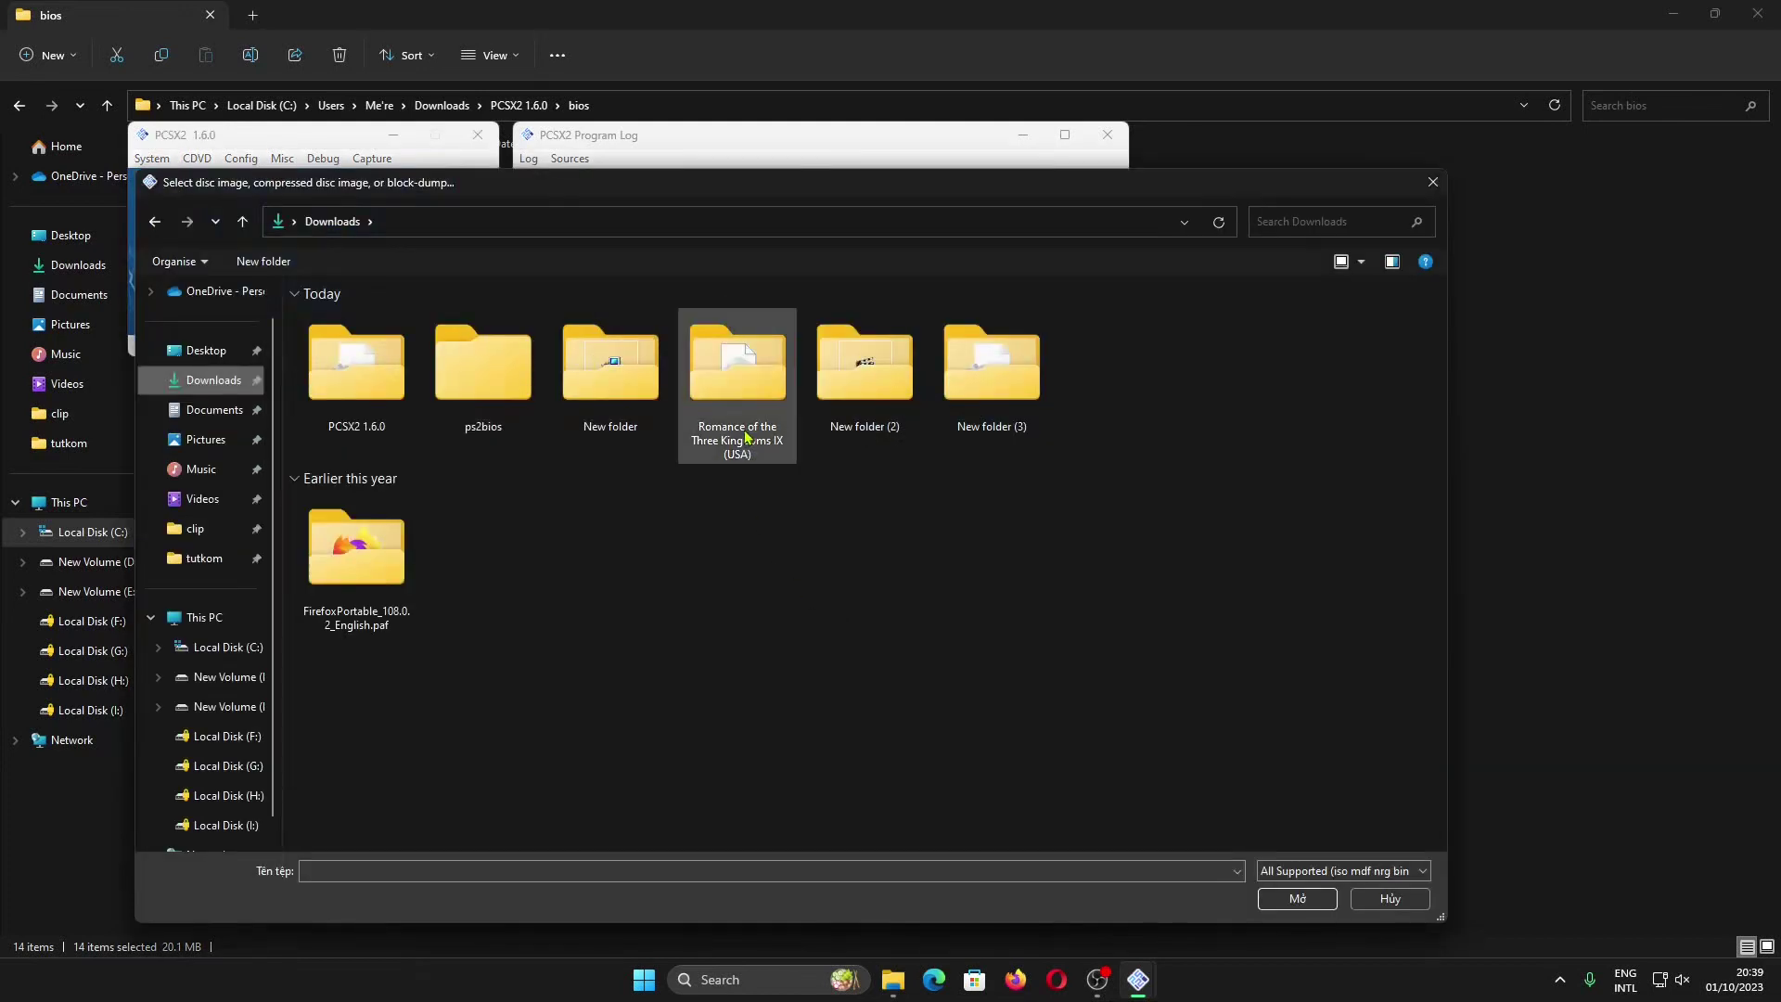
pyautogui.doubleClick(738, 401)
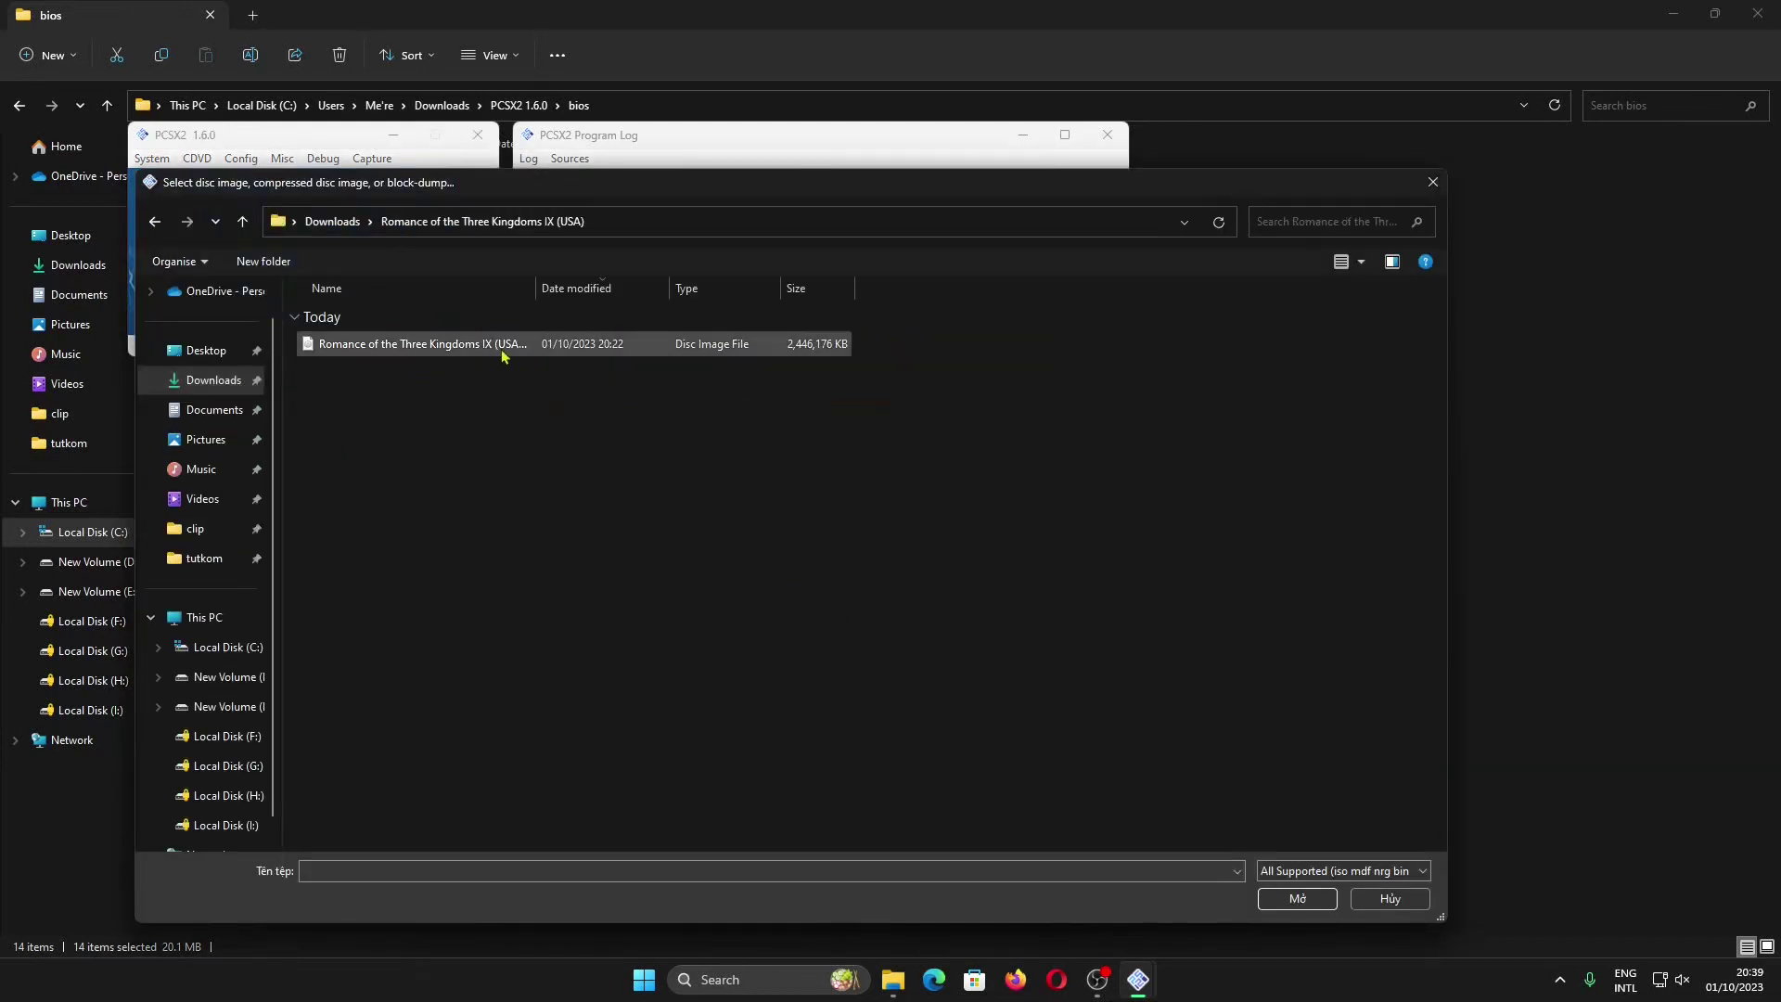
pyautogui.click(470, 347)
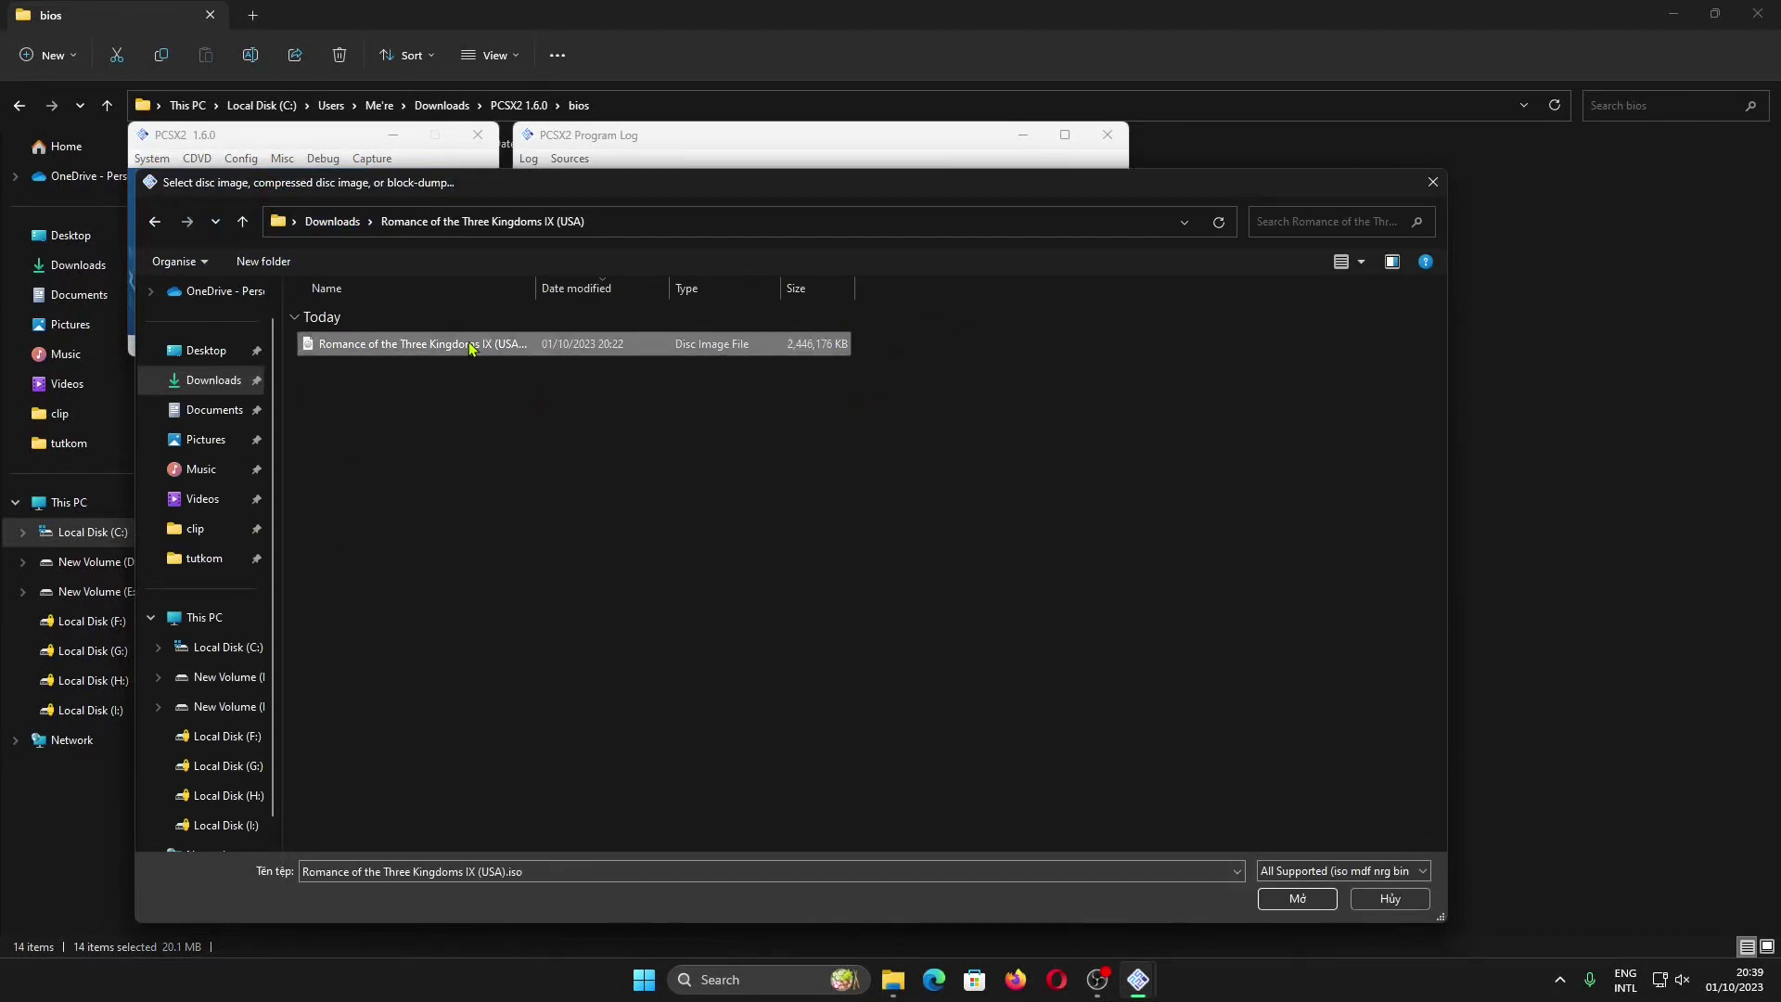
pyautogui.doubleClick(470, 347)
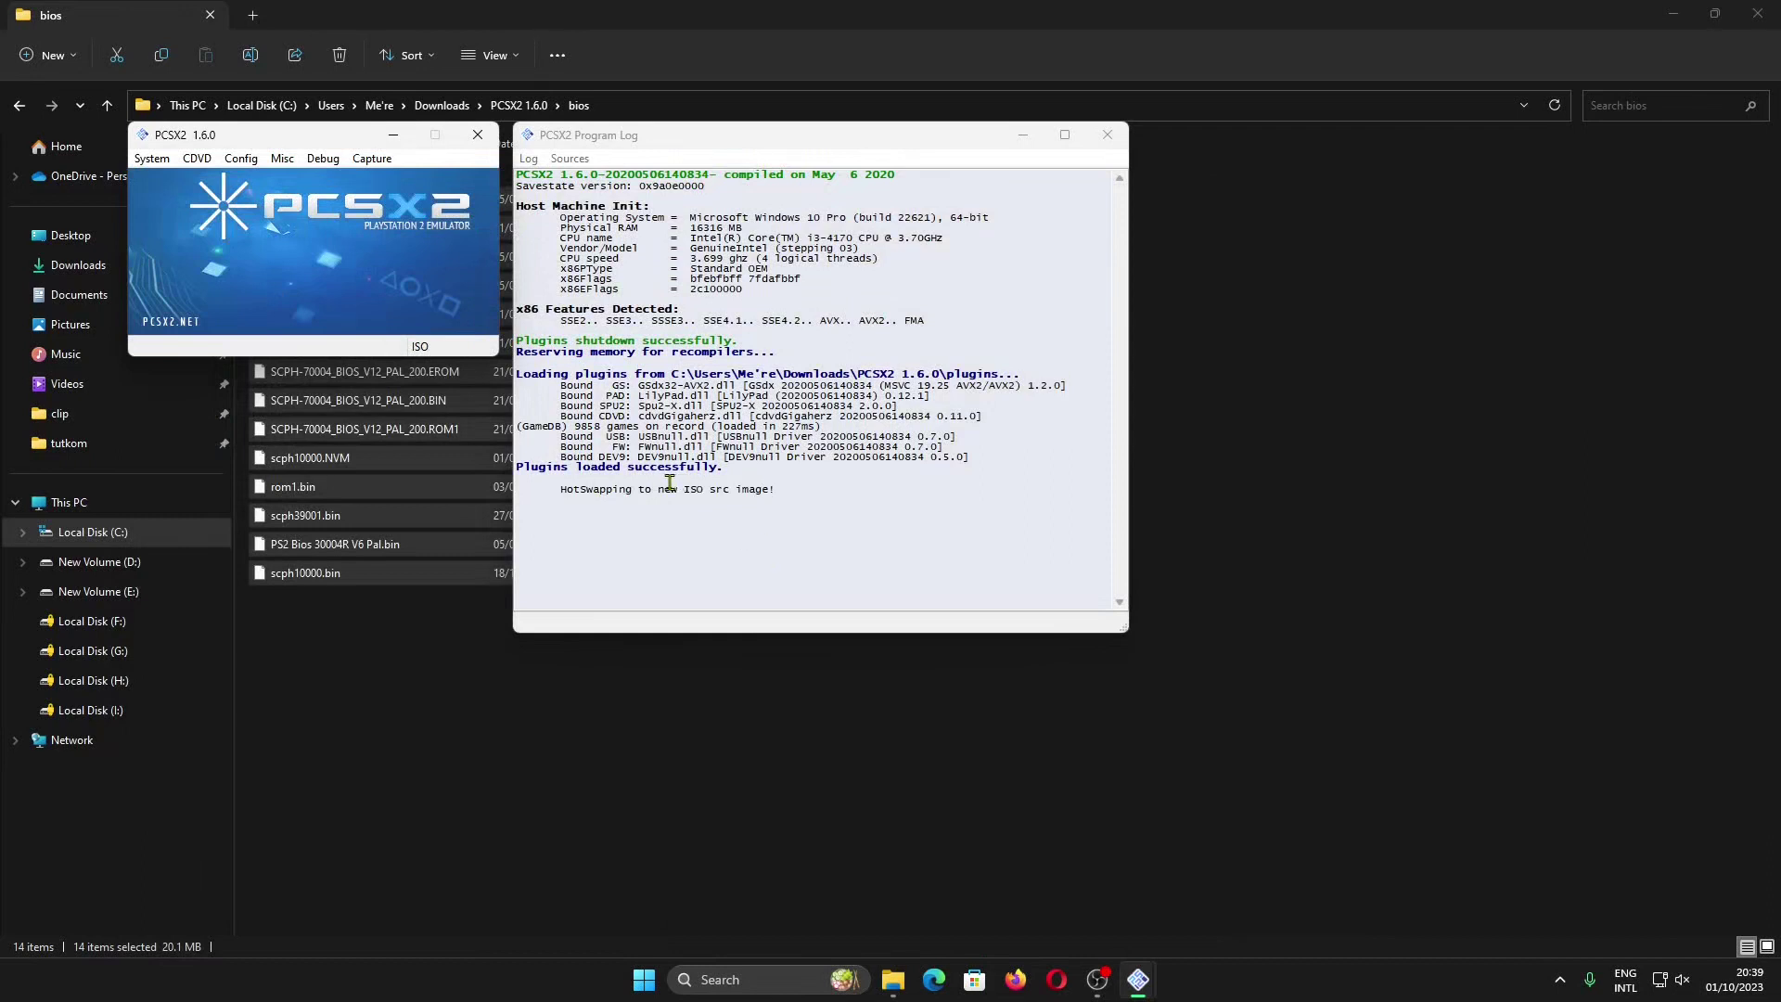
# Boot the selected ISO in full mode and maximize the game window
pyautogui.click(150, 159)
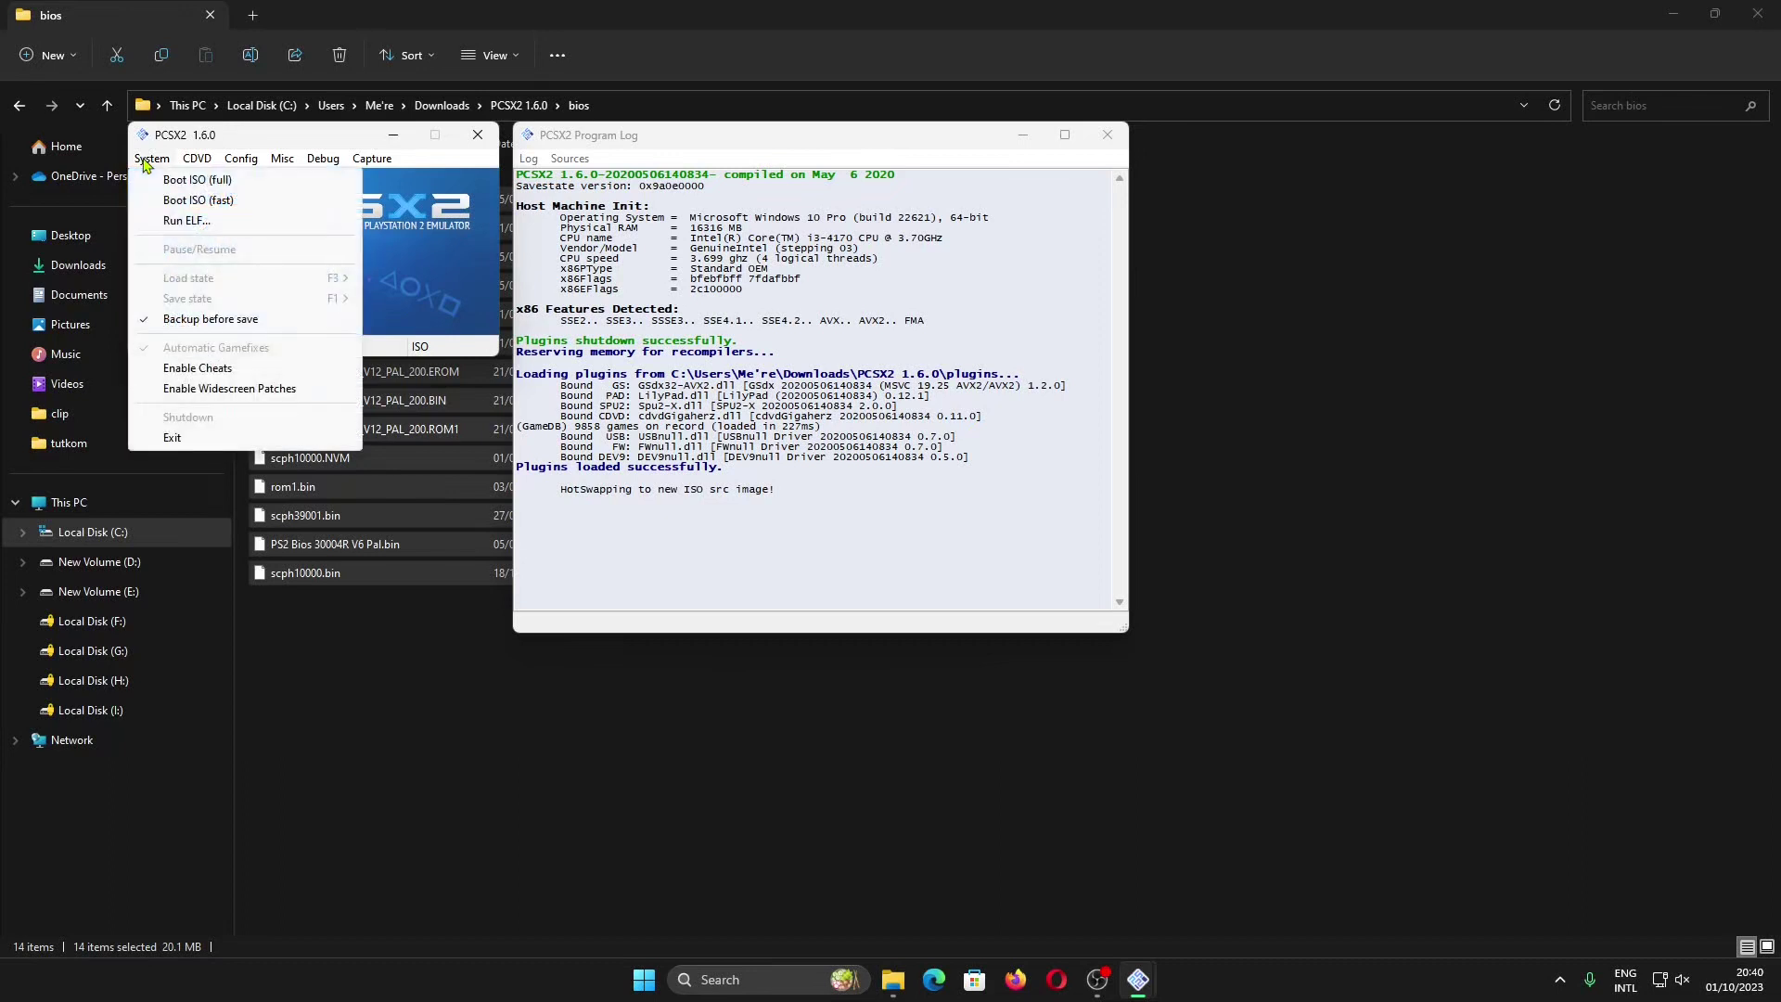
pyautogui.click(189, 184)
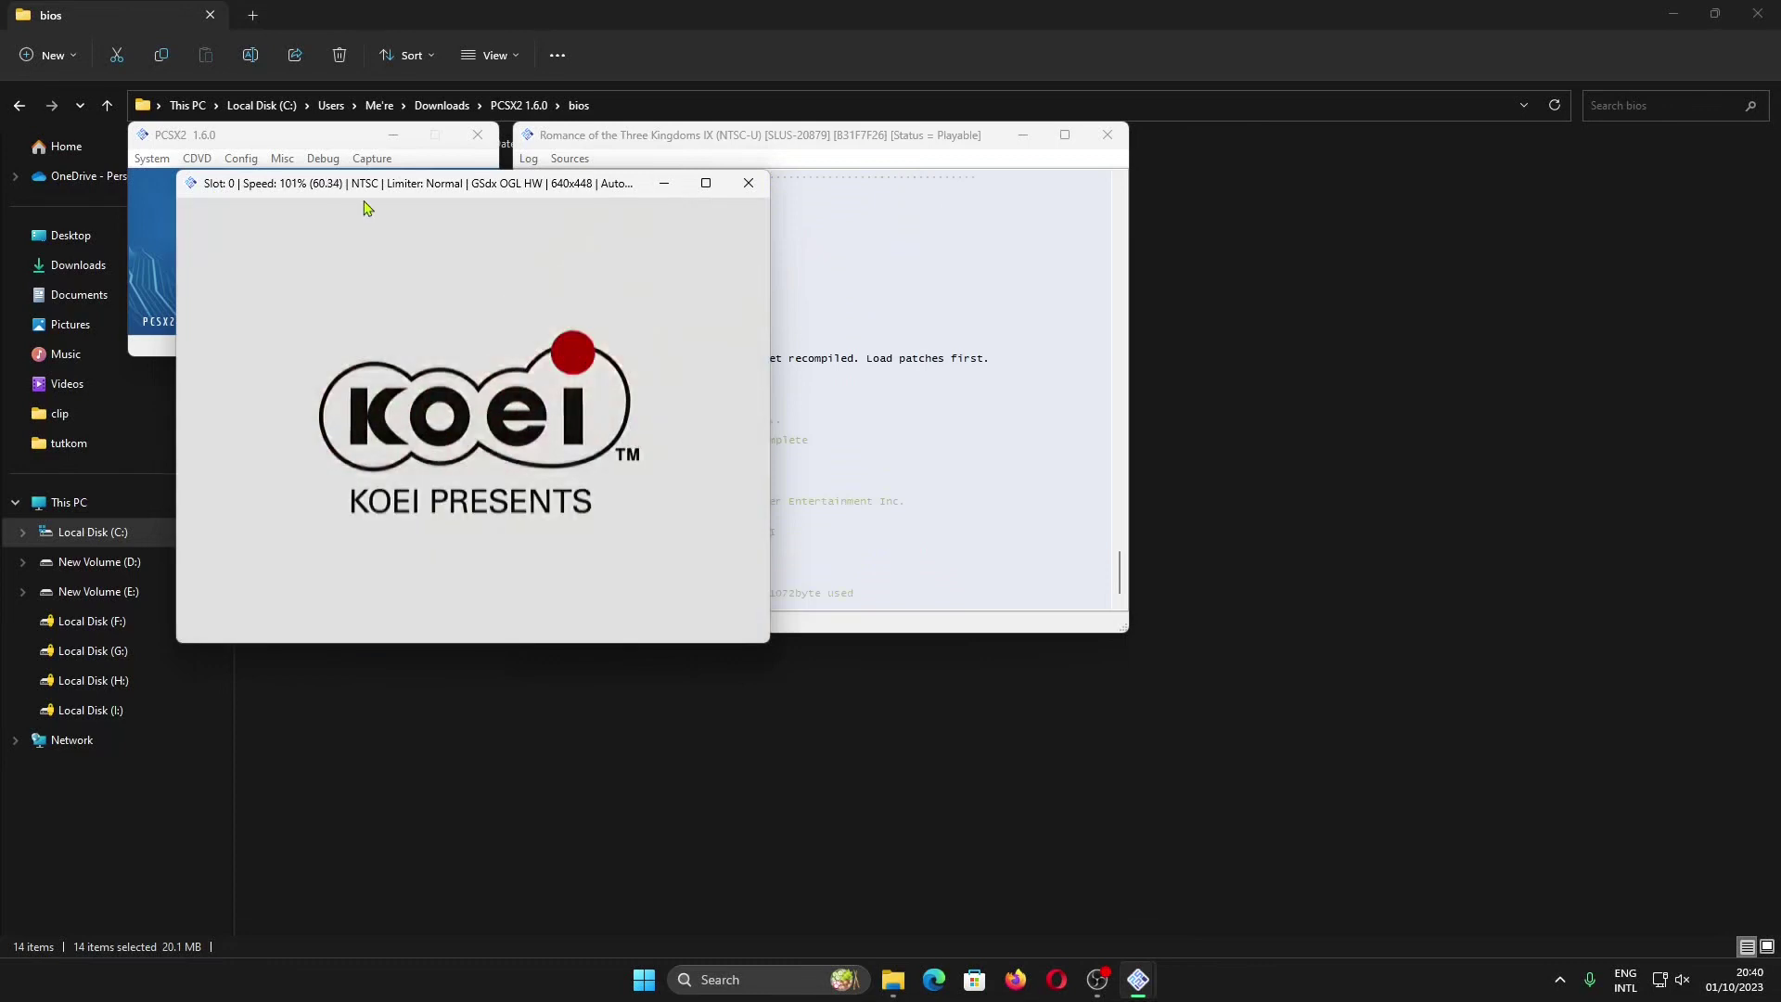
pyautogui.click(748, 182)
pyautogui.click(153, 157)
pyautogui.click(186, 215)
pyautogui.click(274, 295)
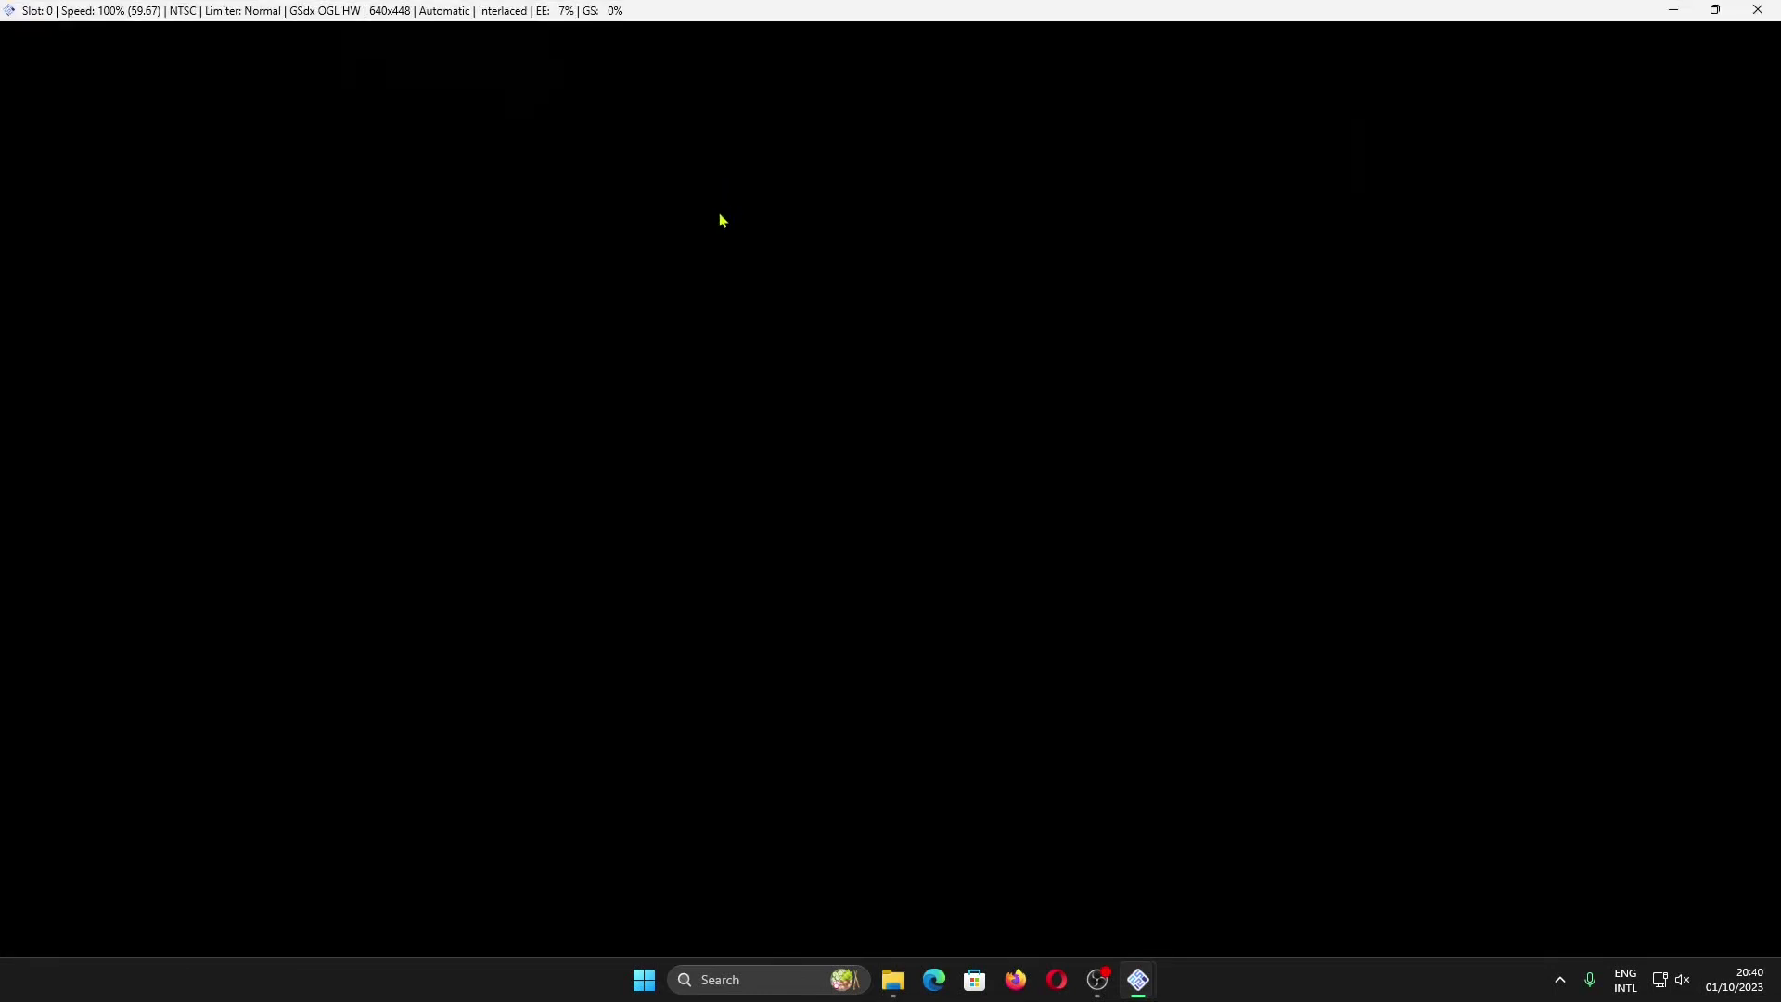
pyautogui.click(706, 183)
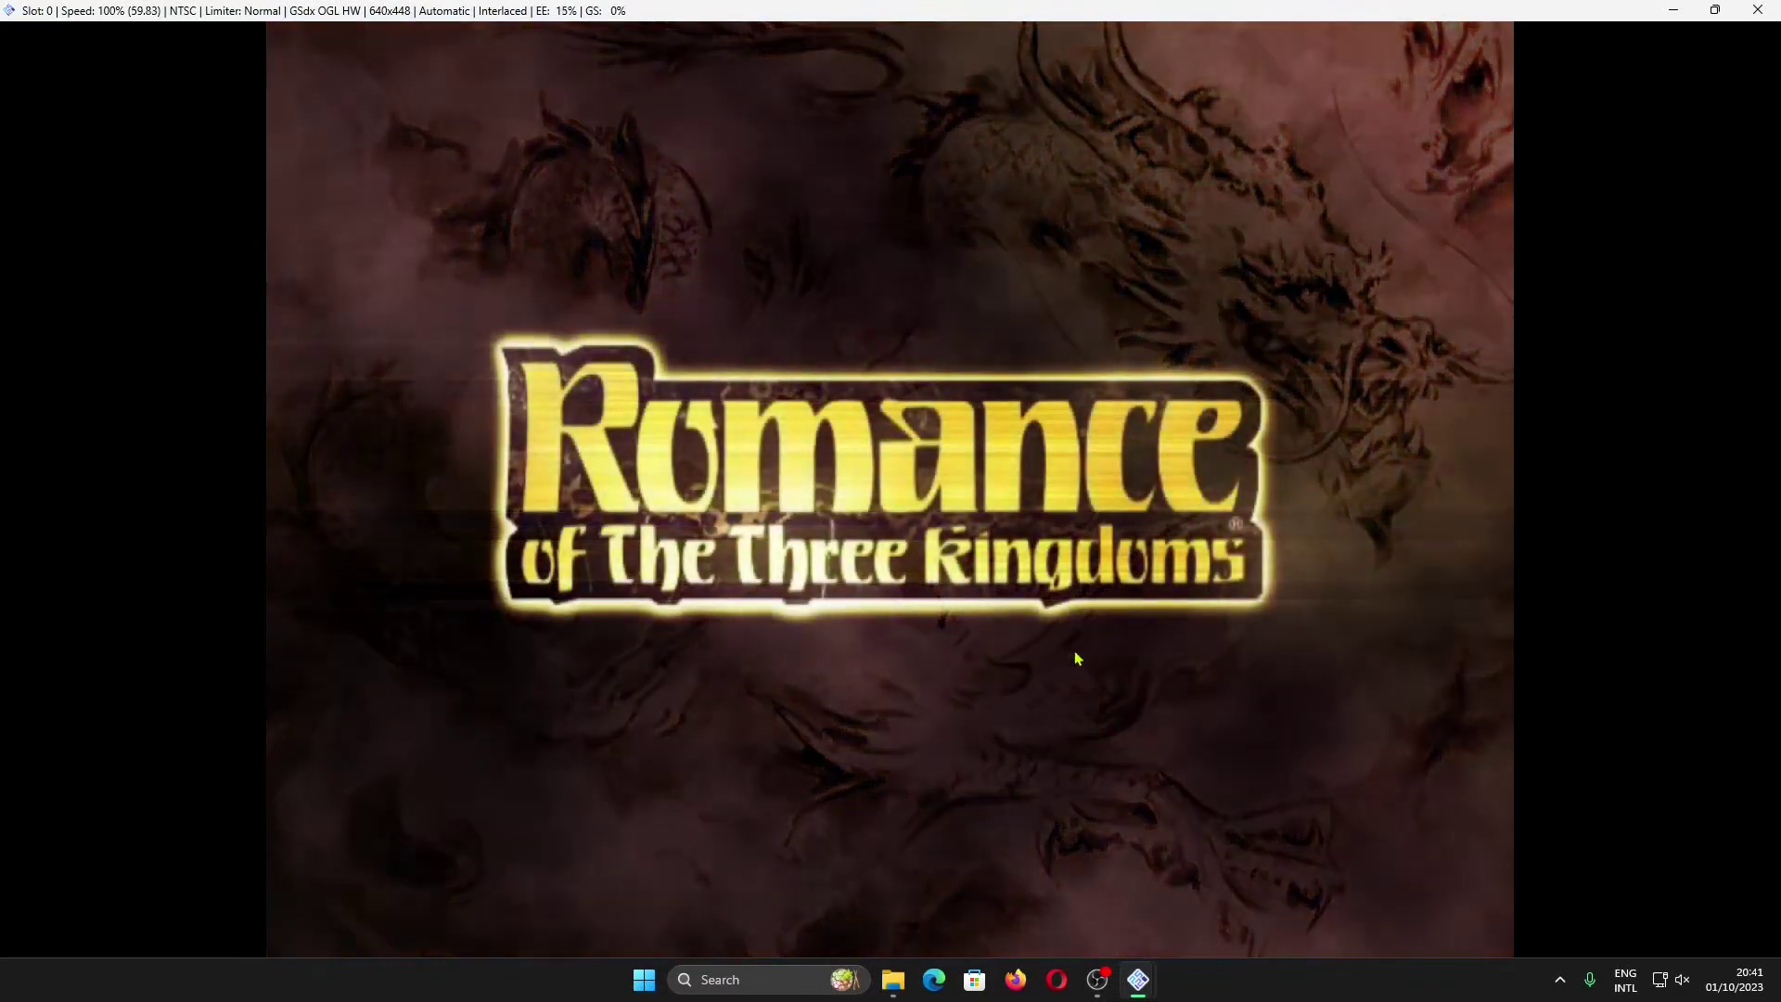
# Close the game window and examine the Pad 1 bindings in the LilyPad controller settings, leaving without saving
pyautogui.moveTo(1134, 988)
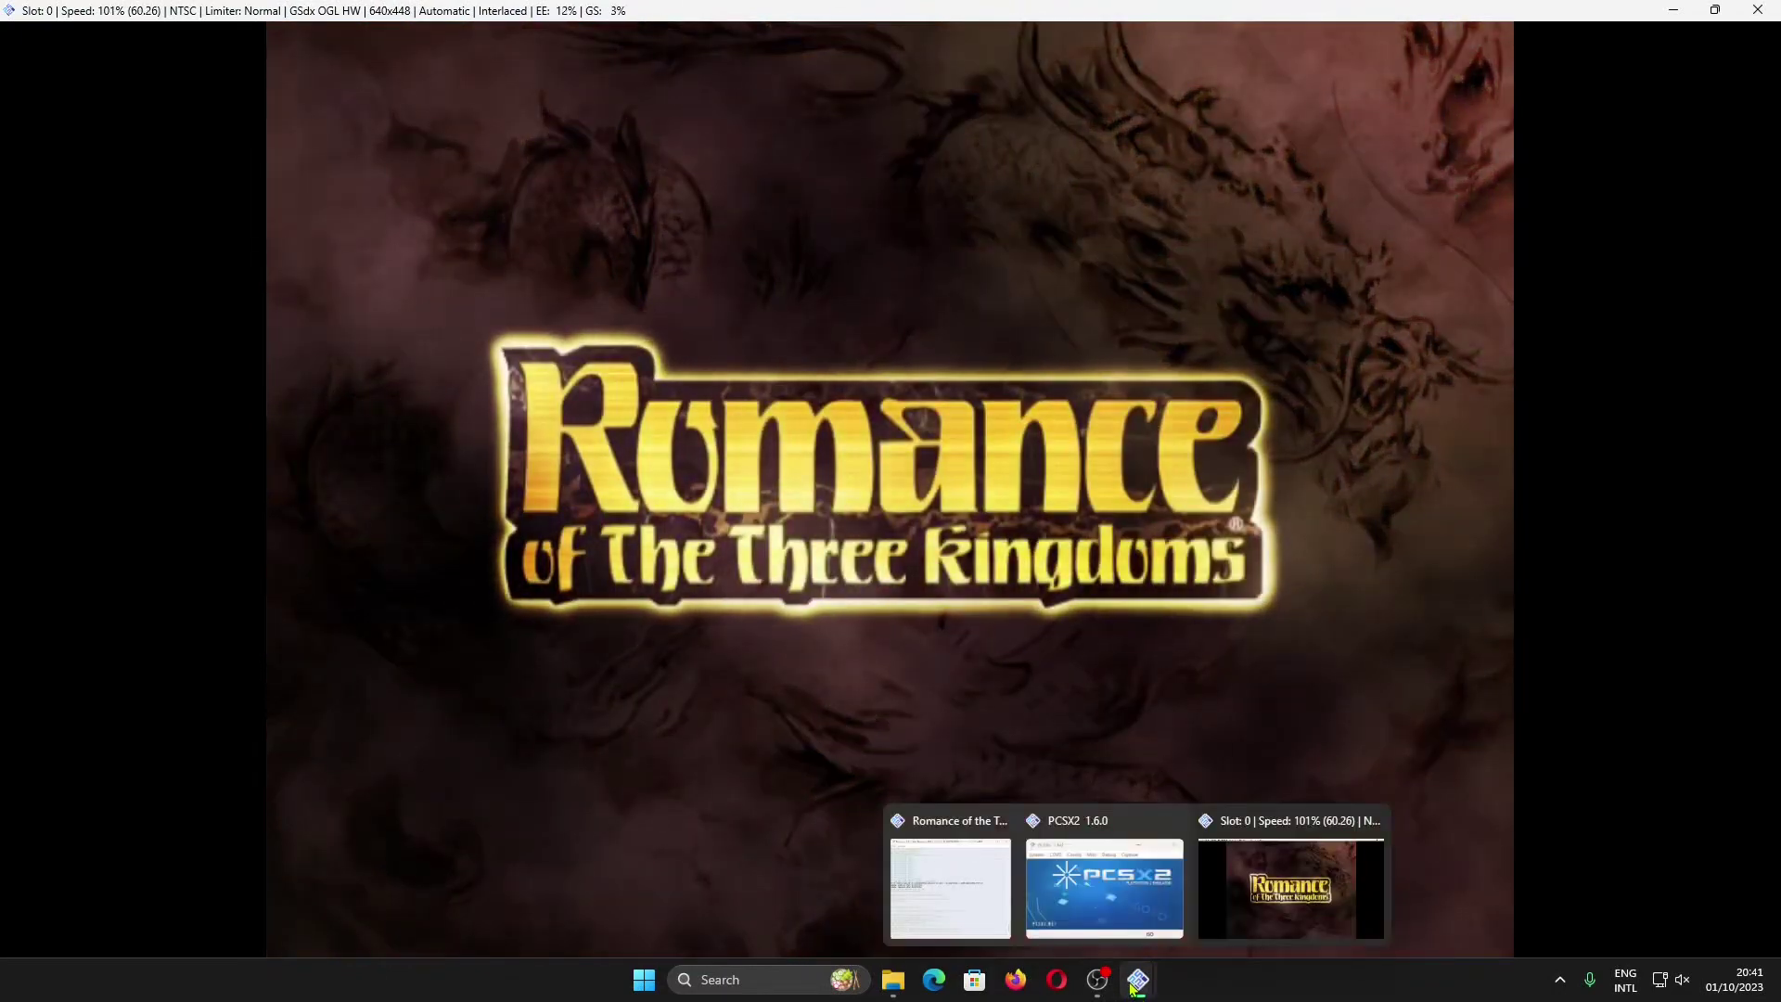
pyautogui.click(1752, 11)
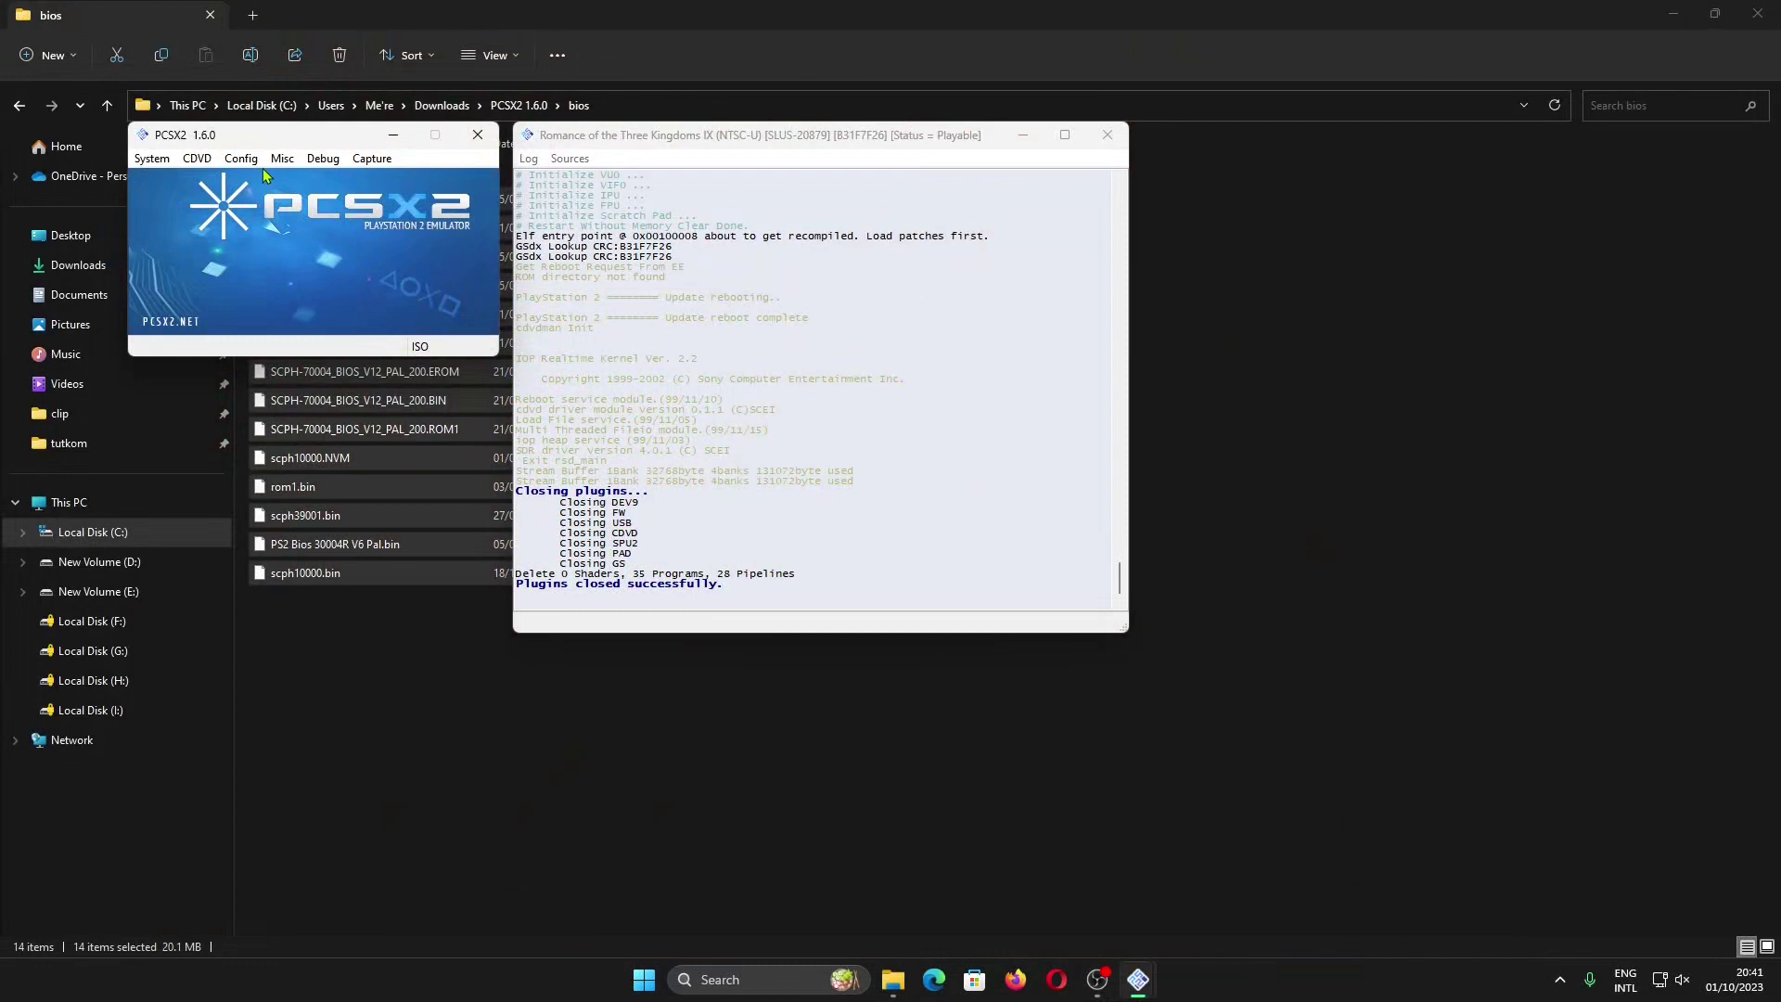
pyautogui.click(234, 159)
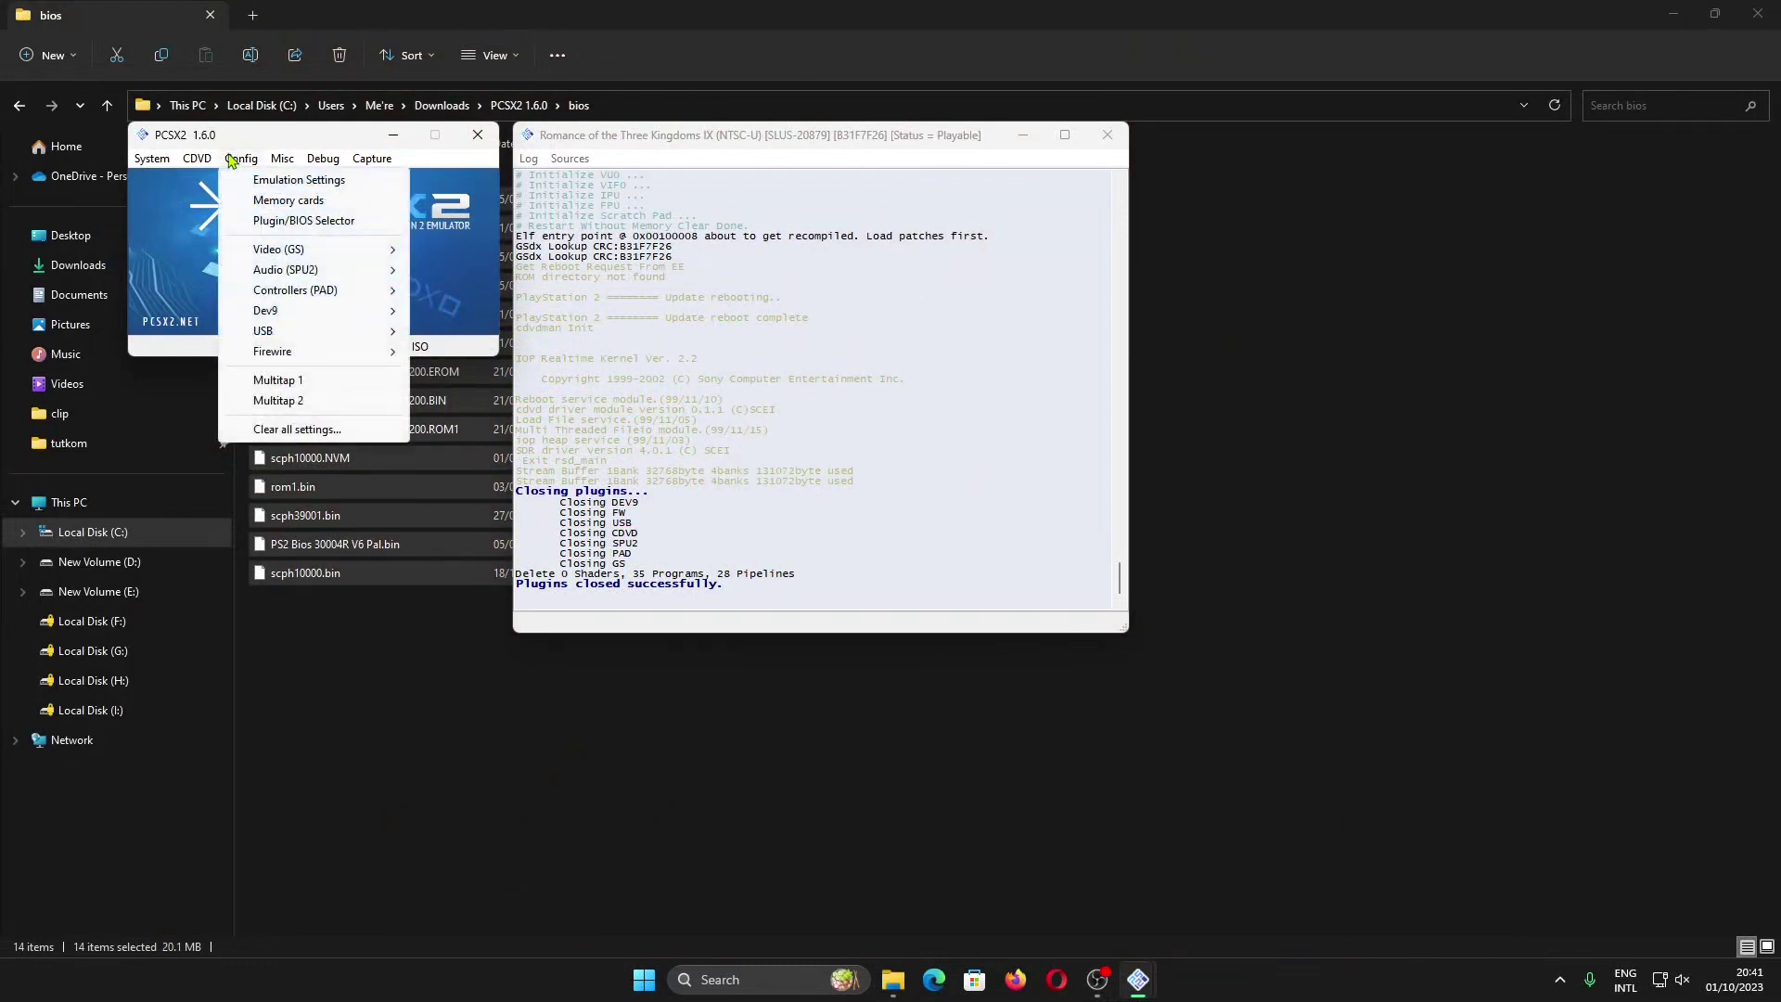
pyautogui.moveTo(336, 297)
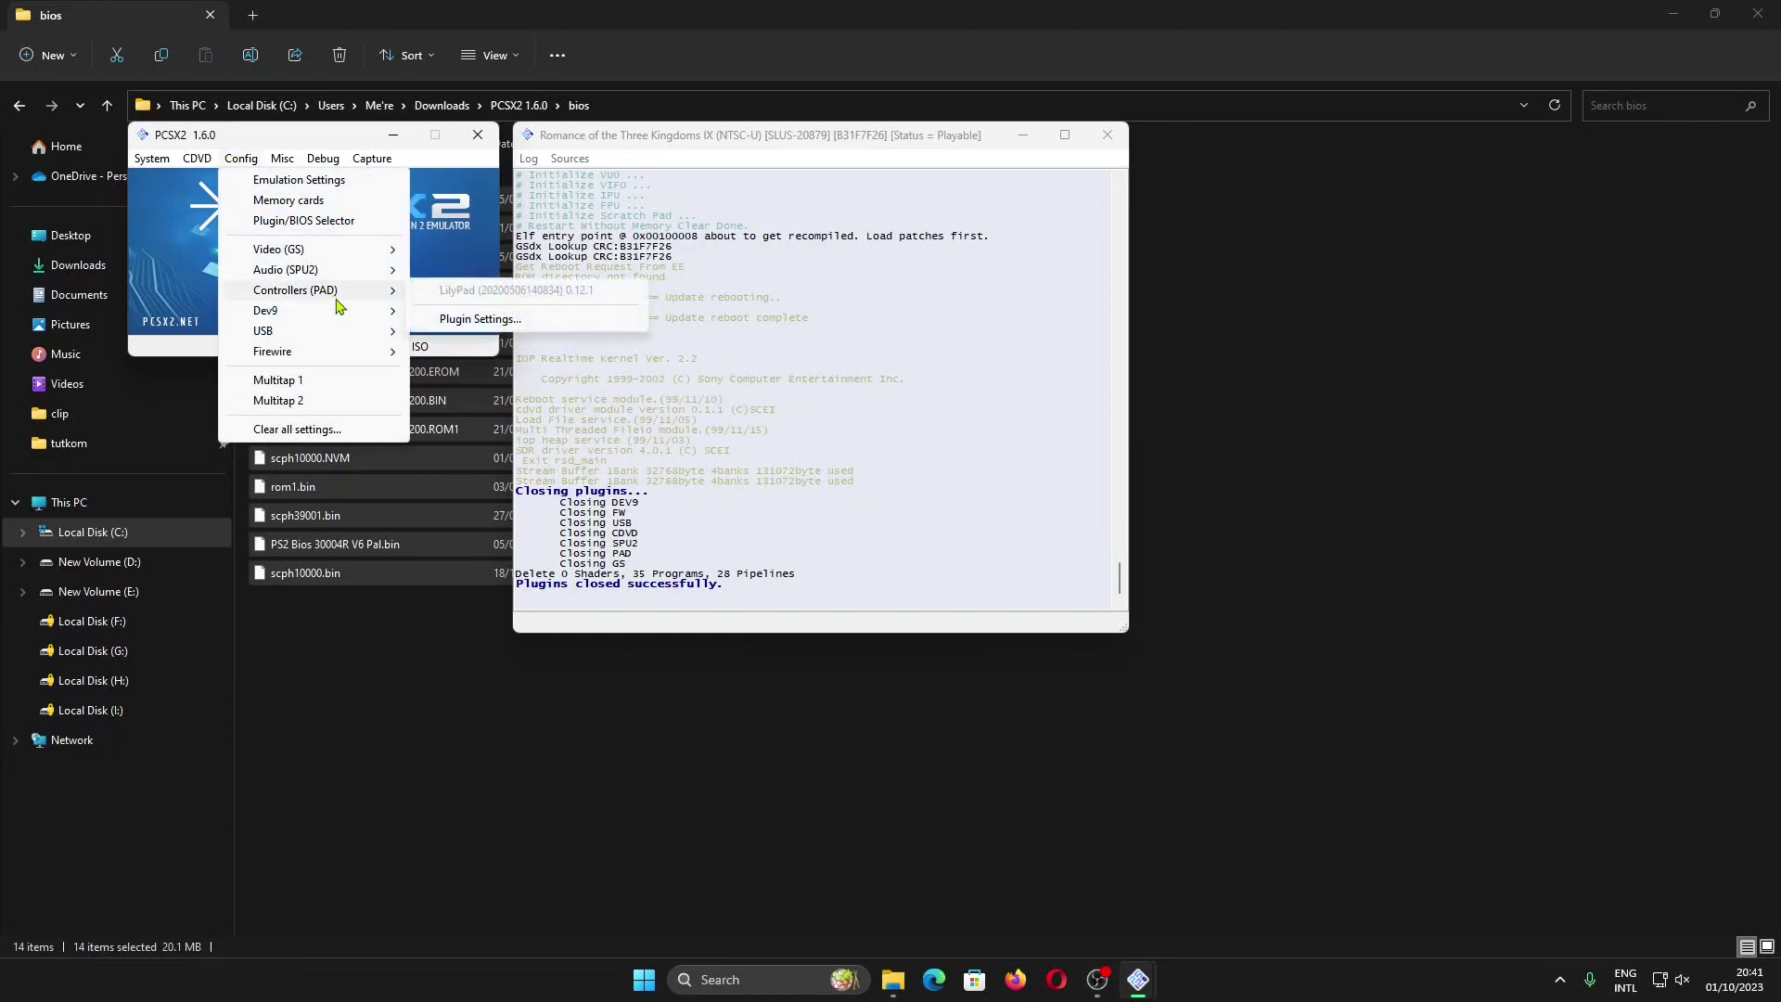
pyautogui.click(476, 320)
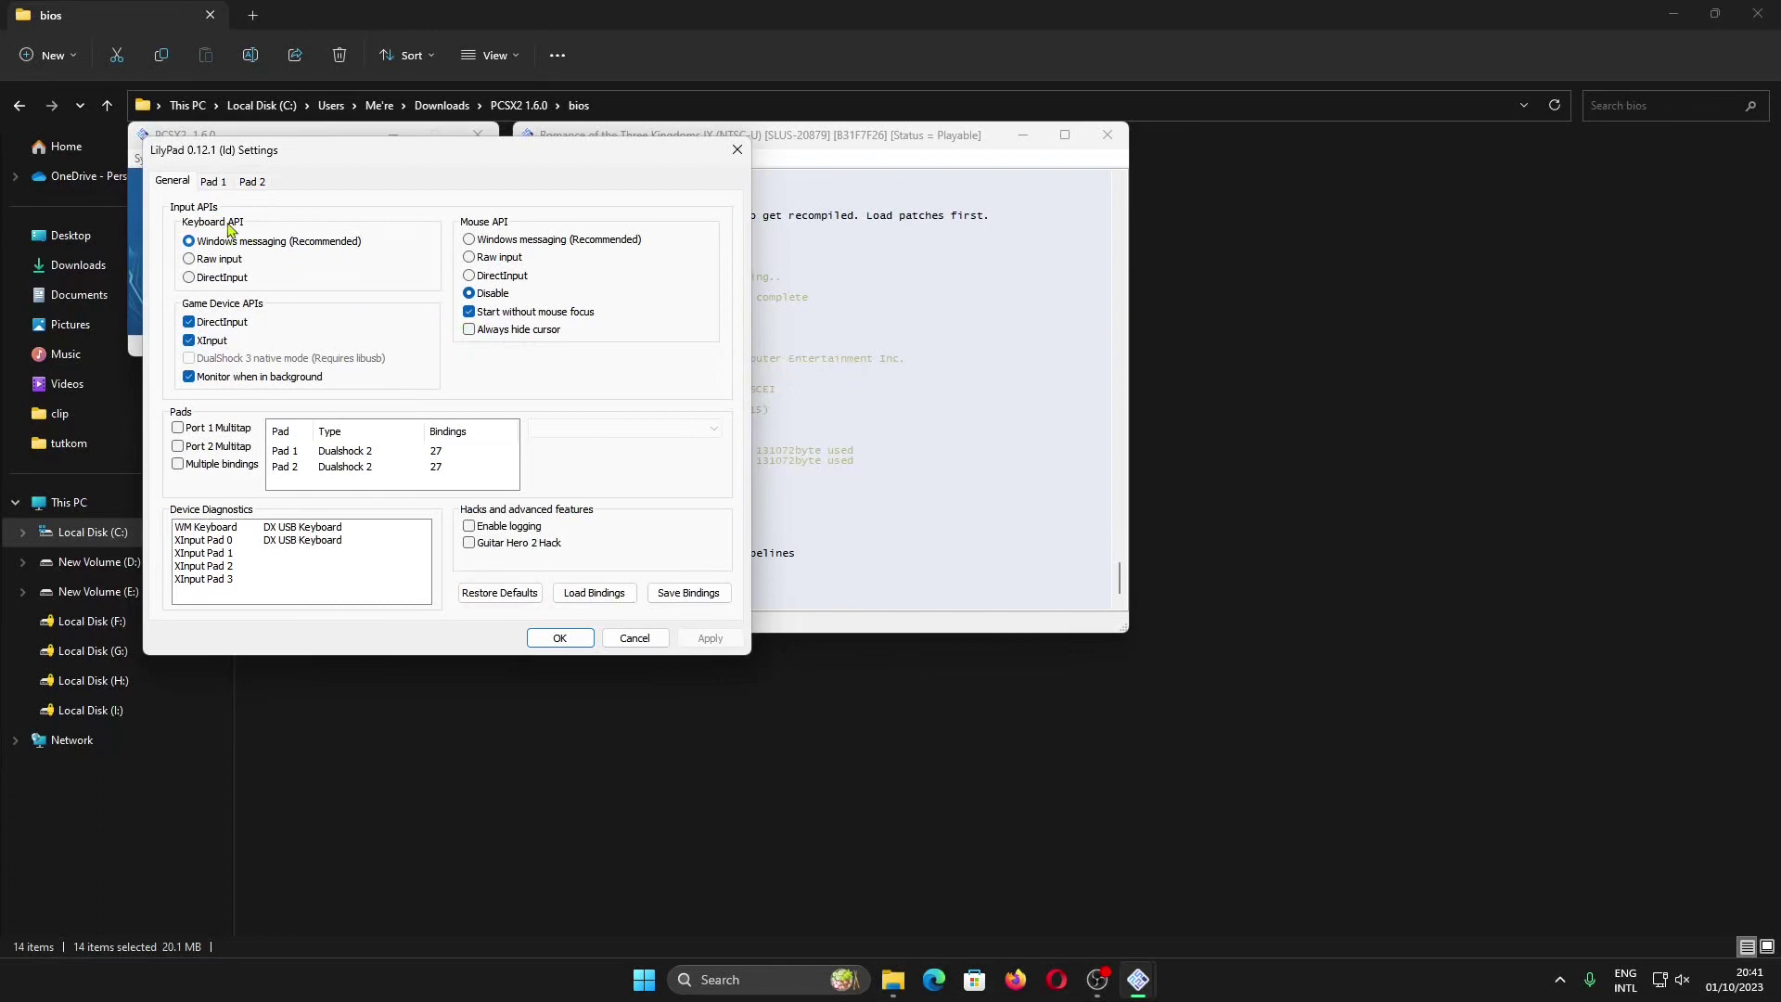
pyautogui.click(216, 186)
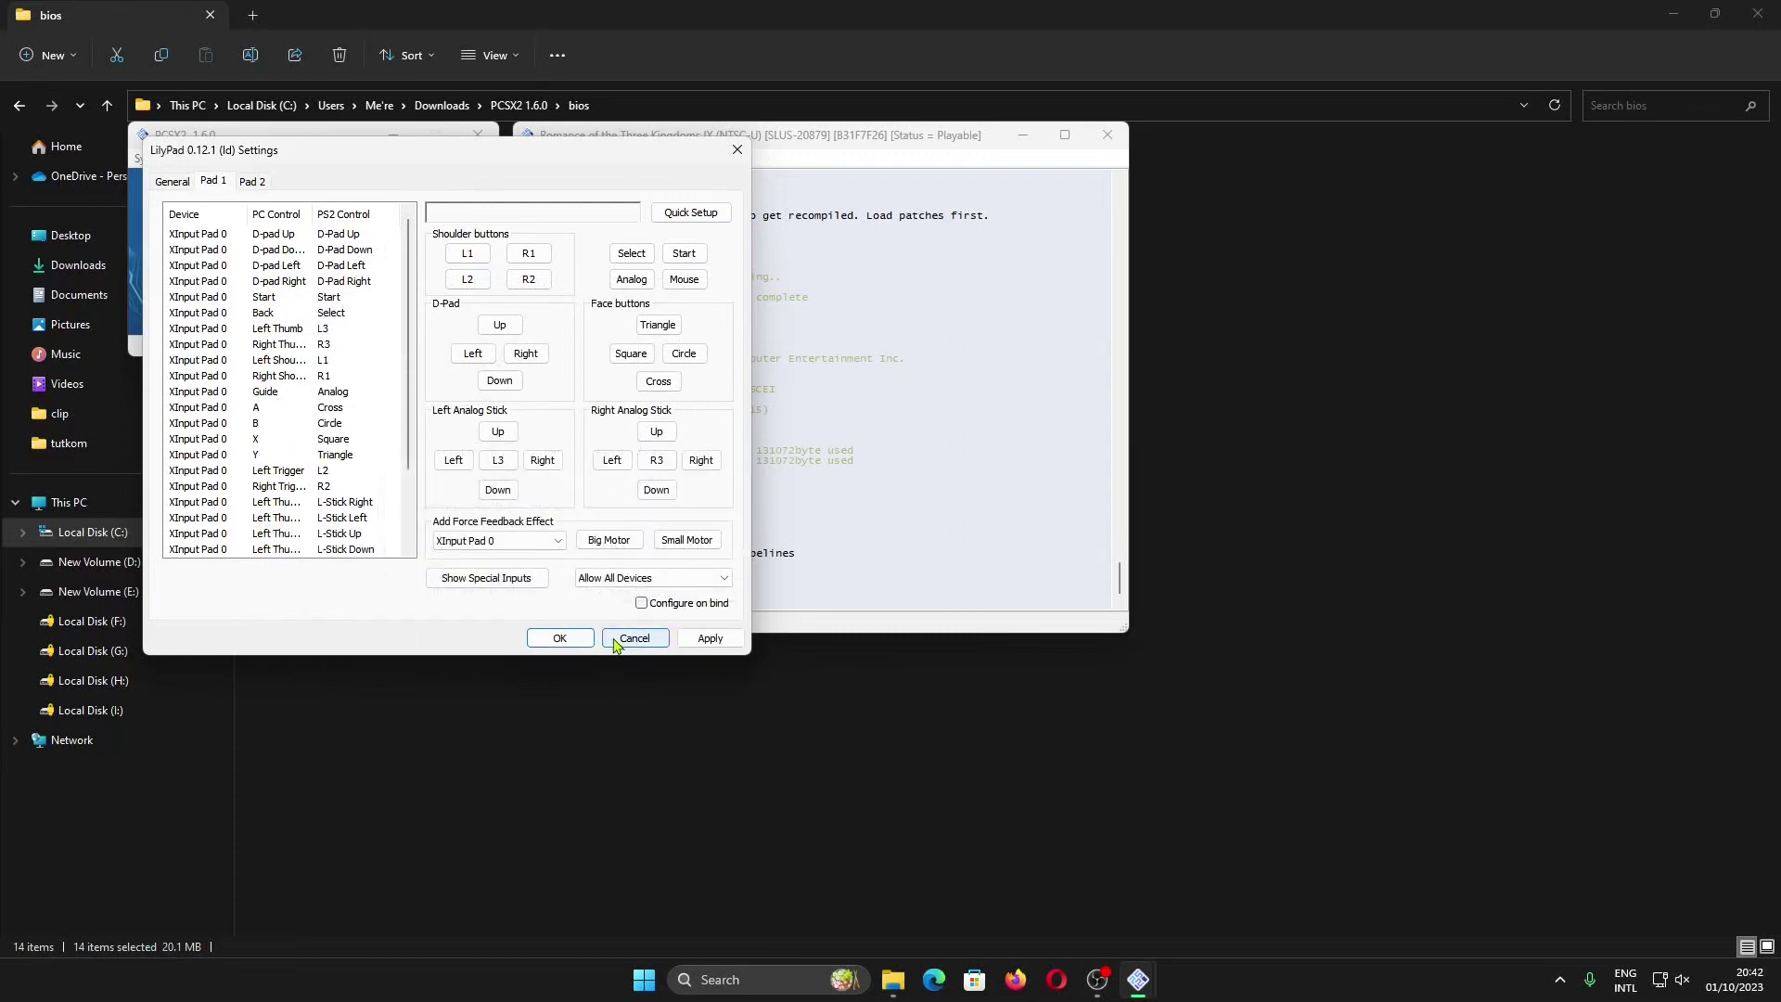
pyautogui.click(616, 641)
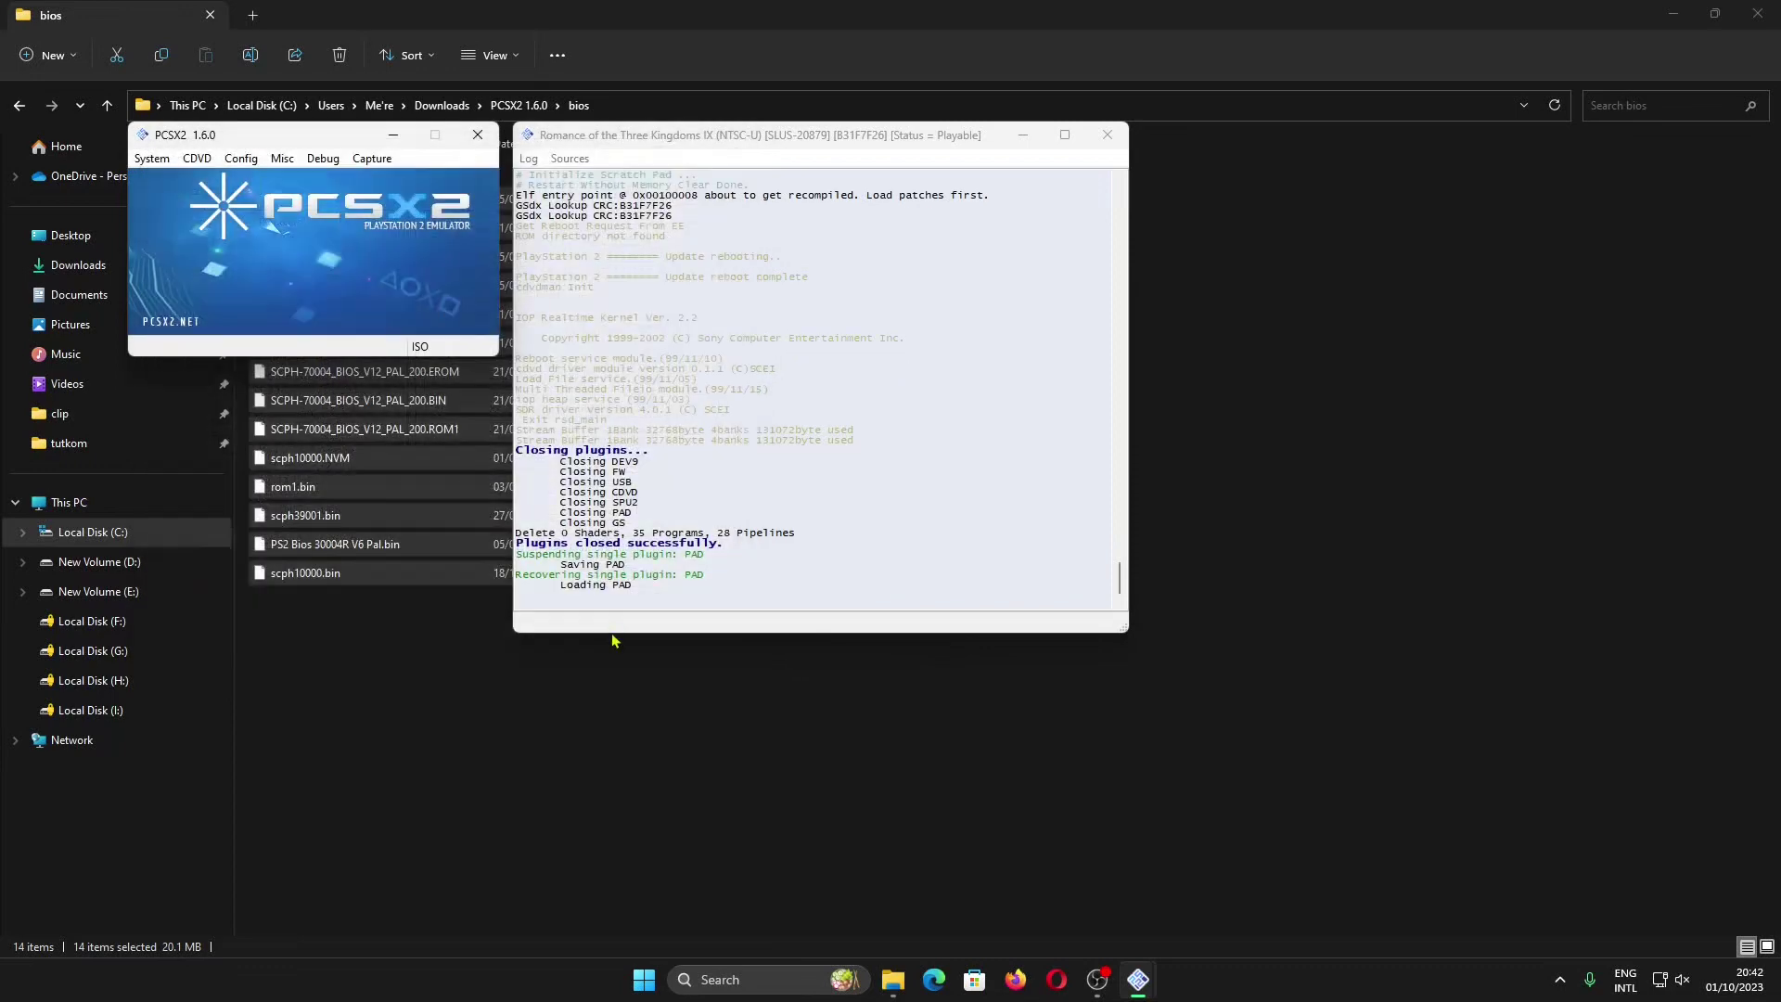
# Resume the suspended game to check that it runs, and suspend it again
pyautogui.click(152, 159)
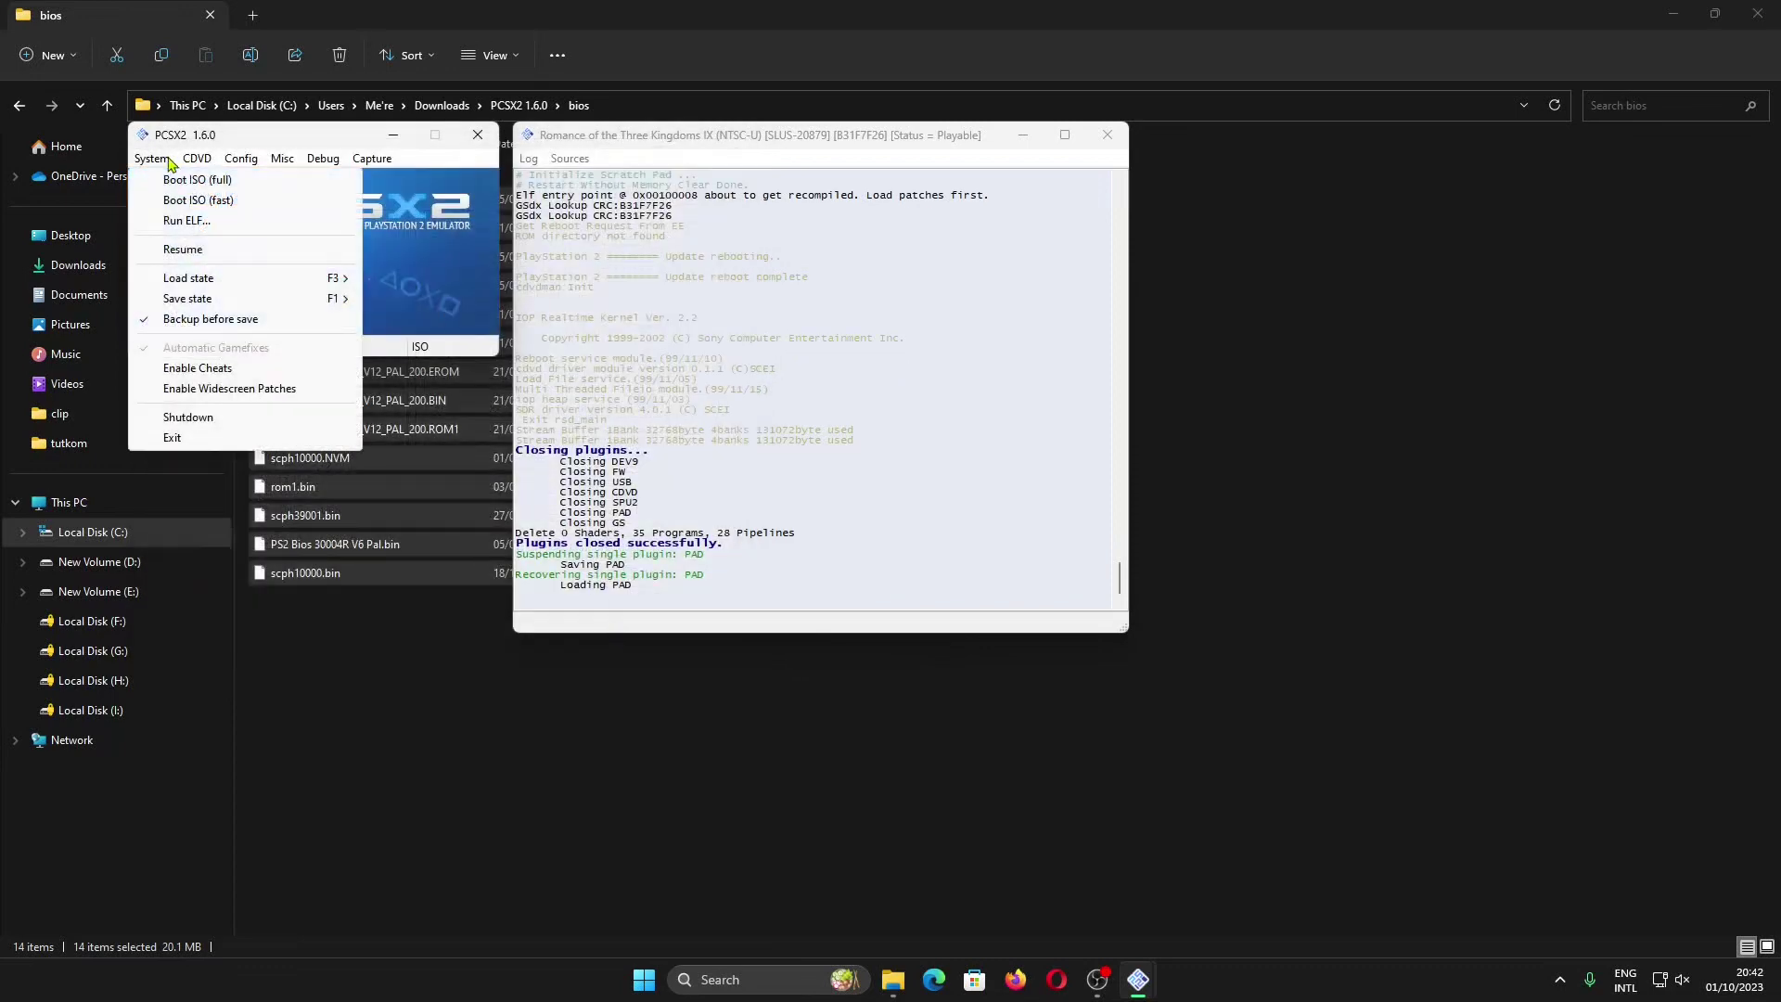
pyautogui.click(190, 256)
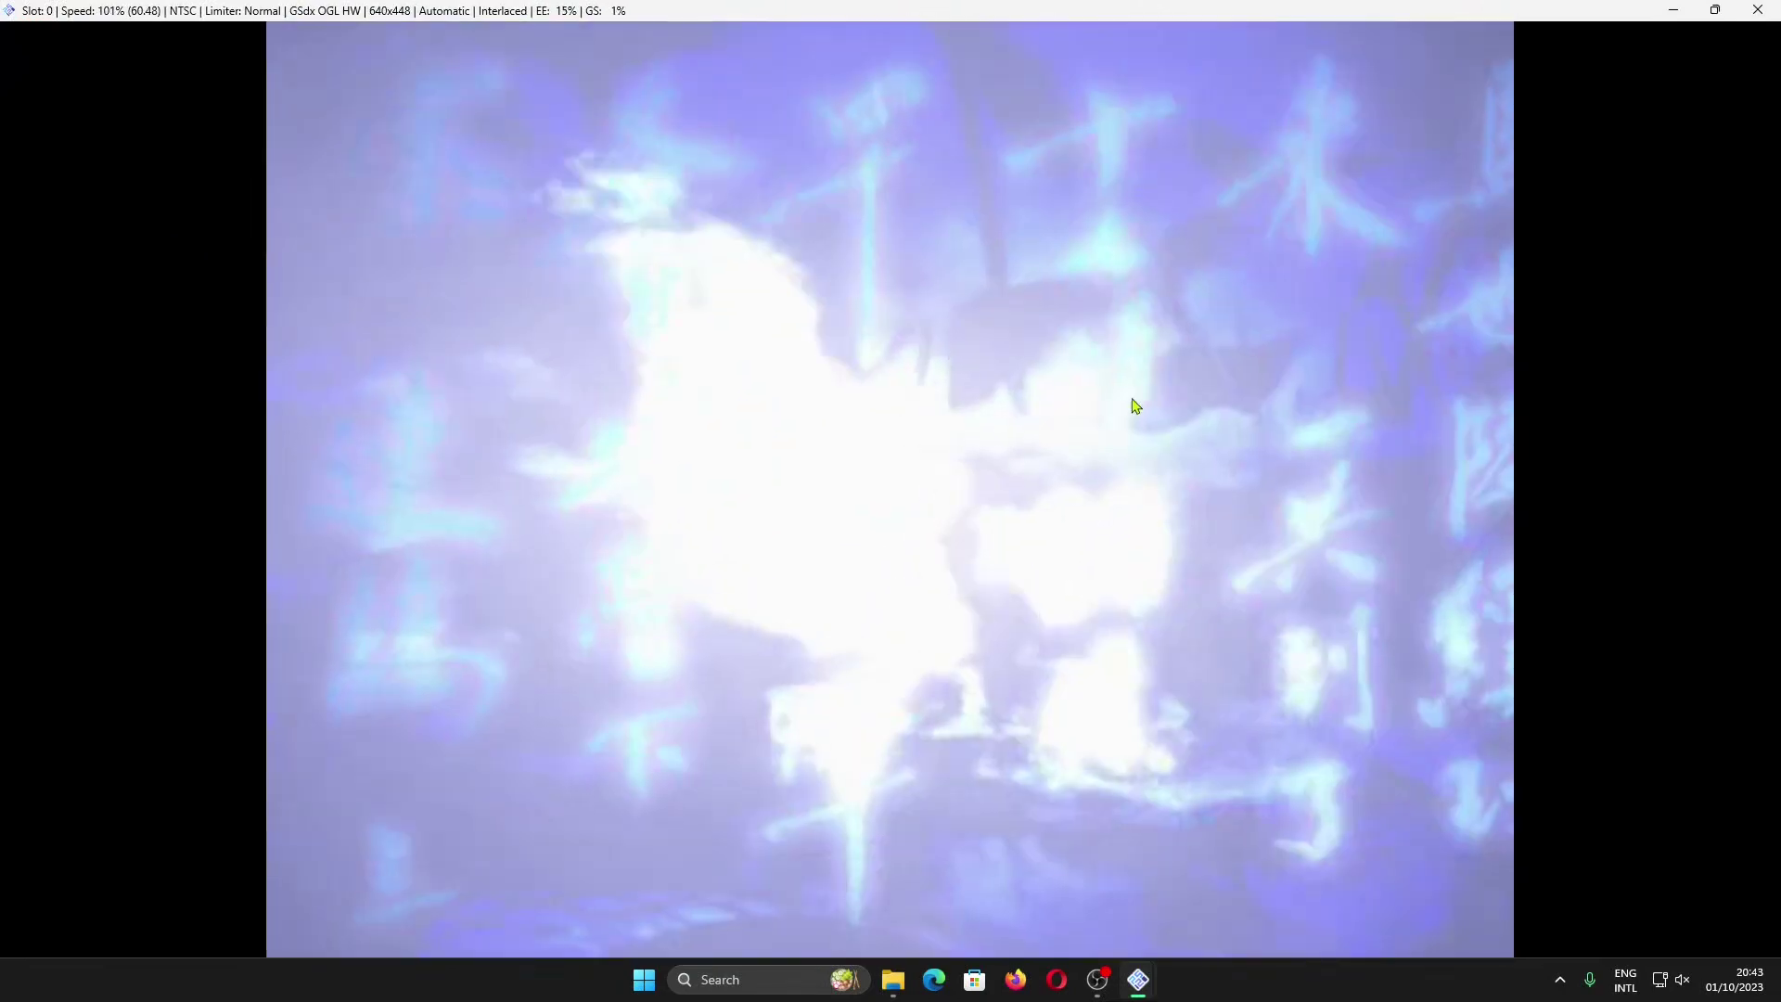
pyautogui.press('Escape')
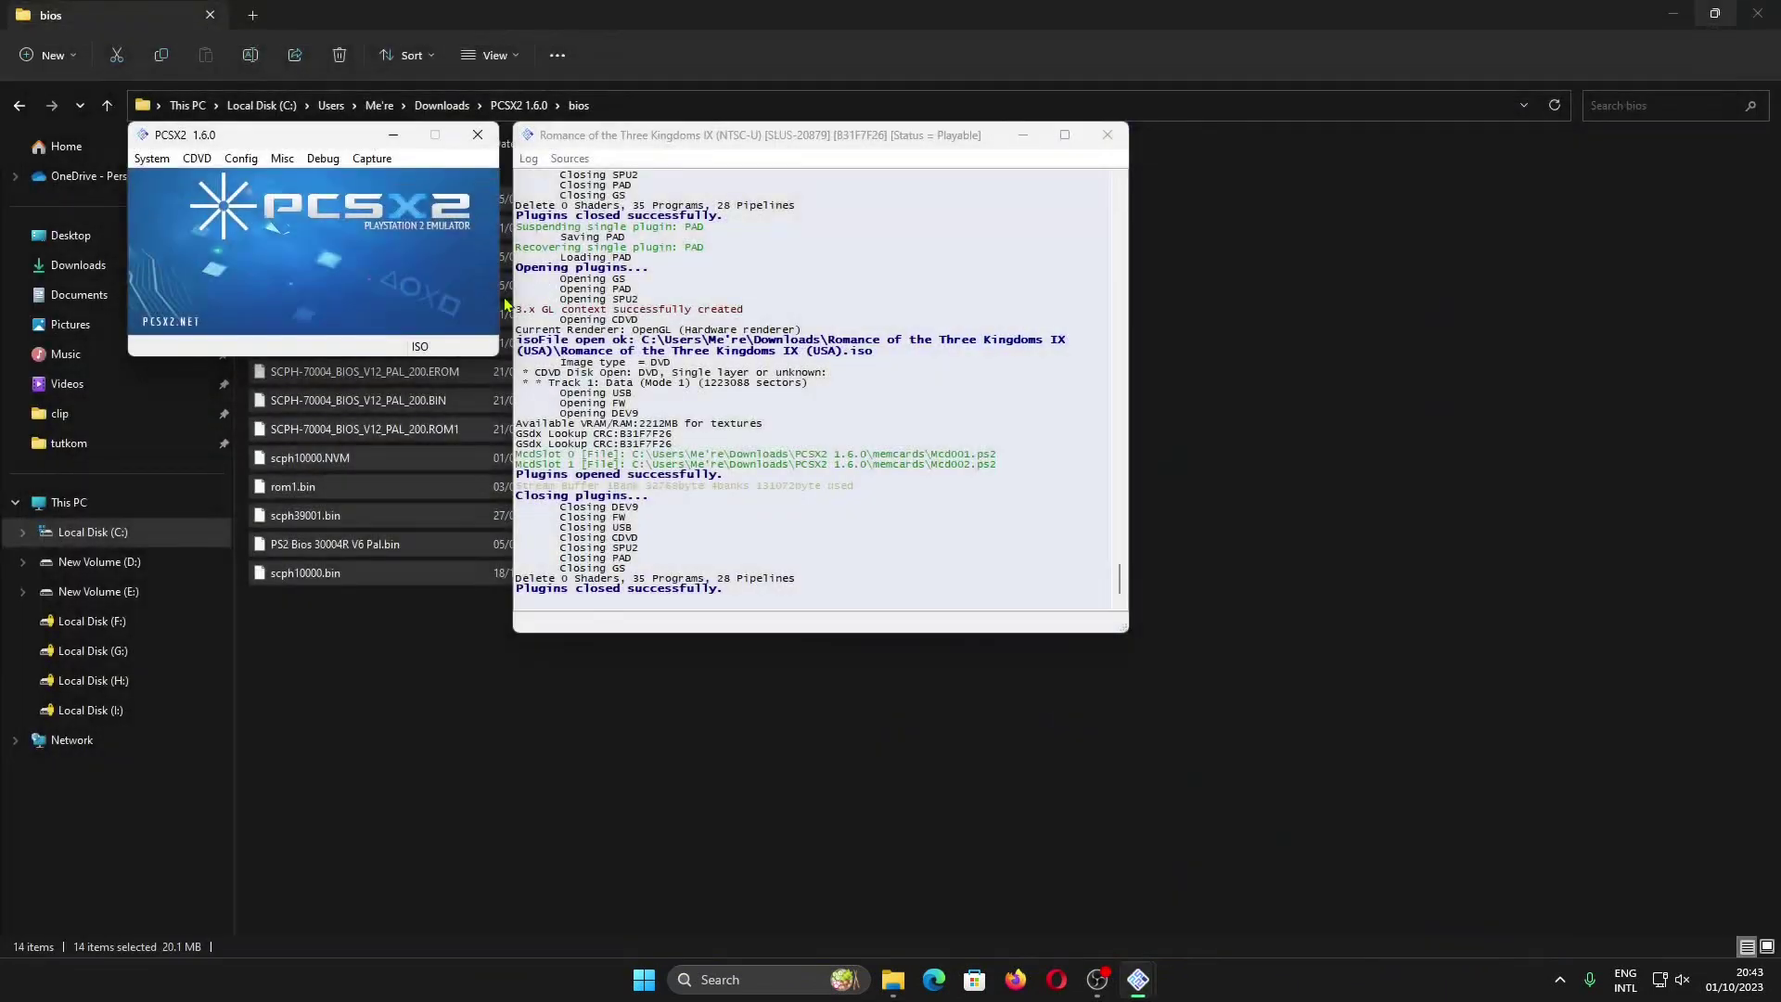
# In the LilyPad controller settings for Pad 1, bind Triangle to I, Square to J, Circle to L and Cross to K
pyautogui.click(282, 159)
pyautogui.moveTo(243, 159)
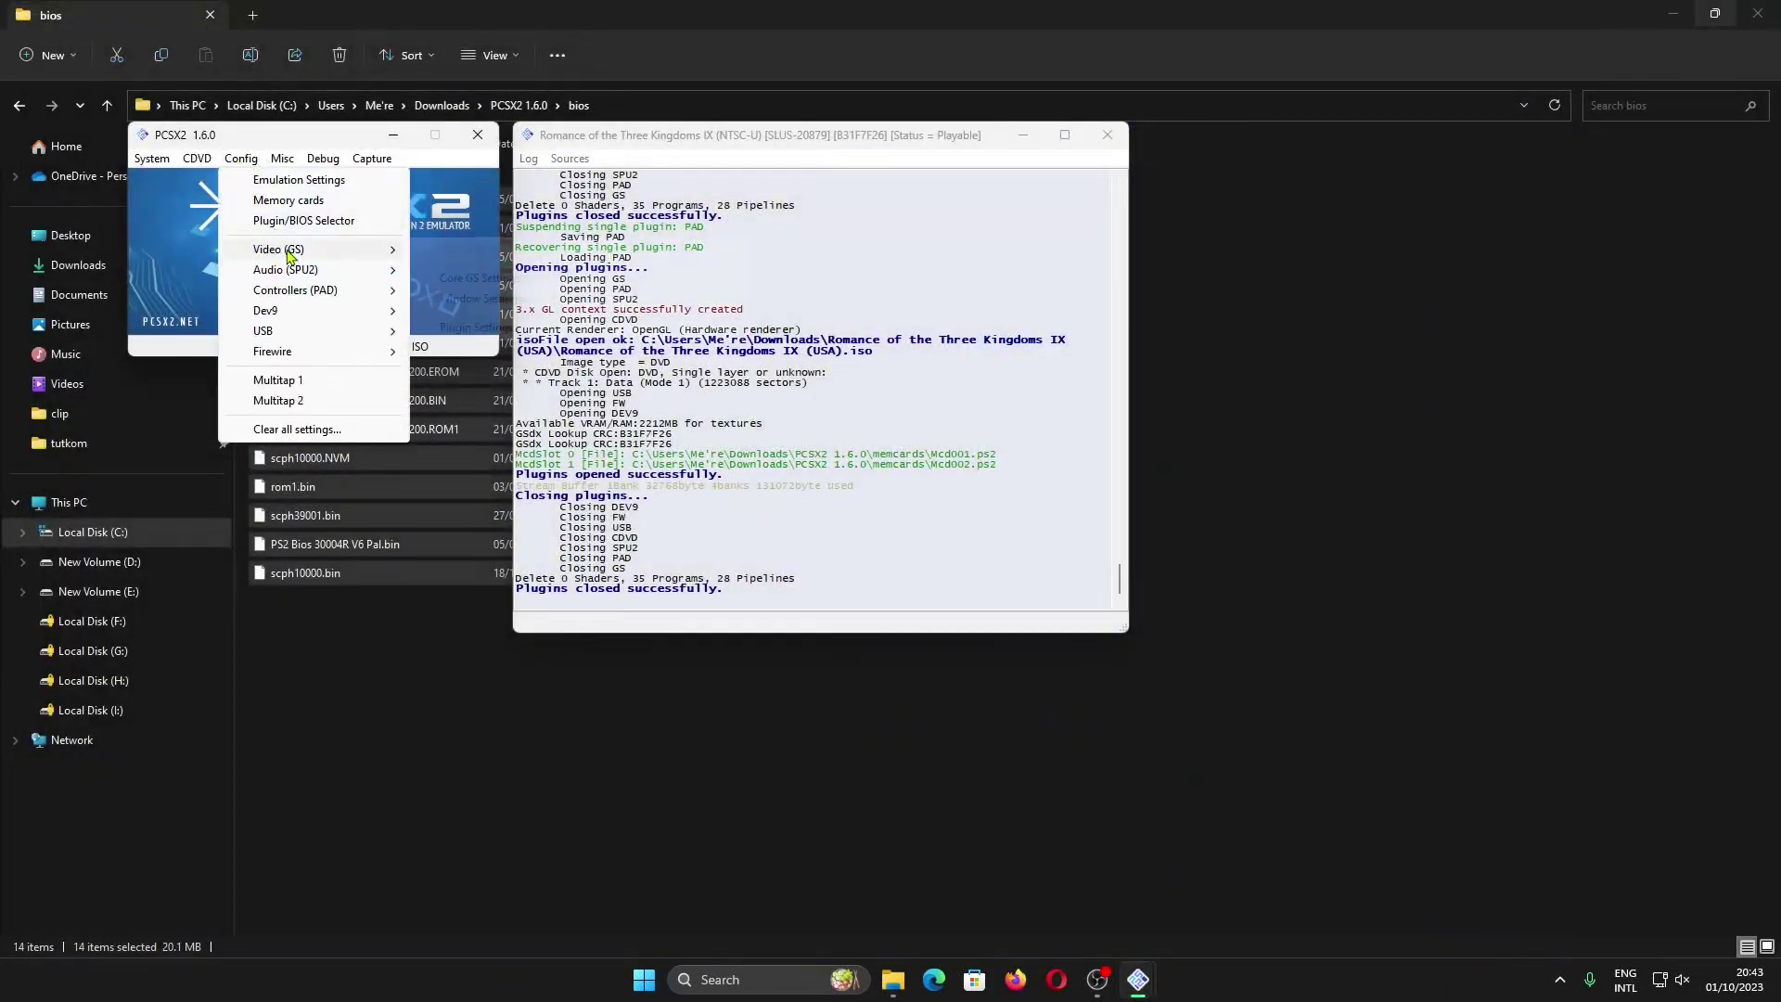
pyautogui.moveTo(292, 299)
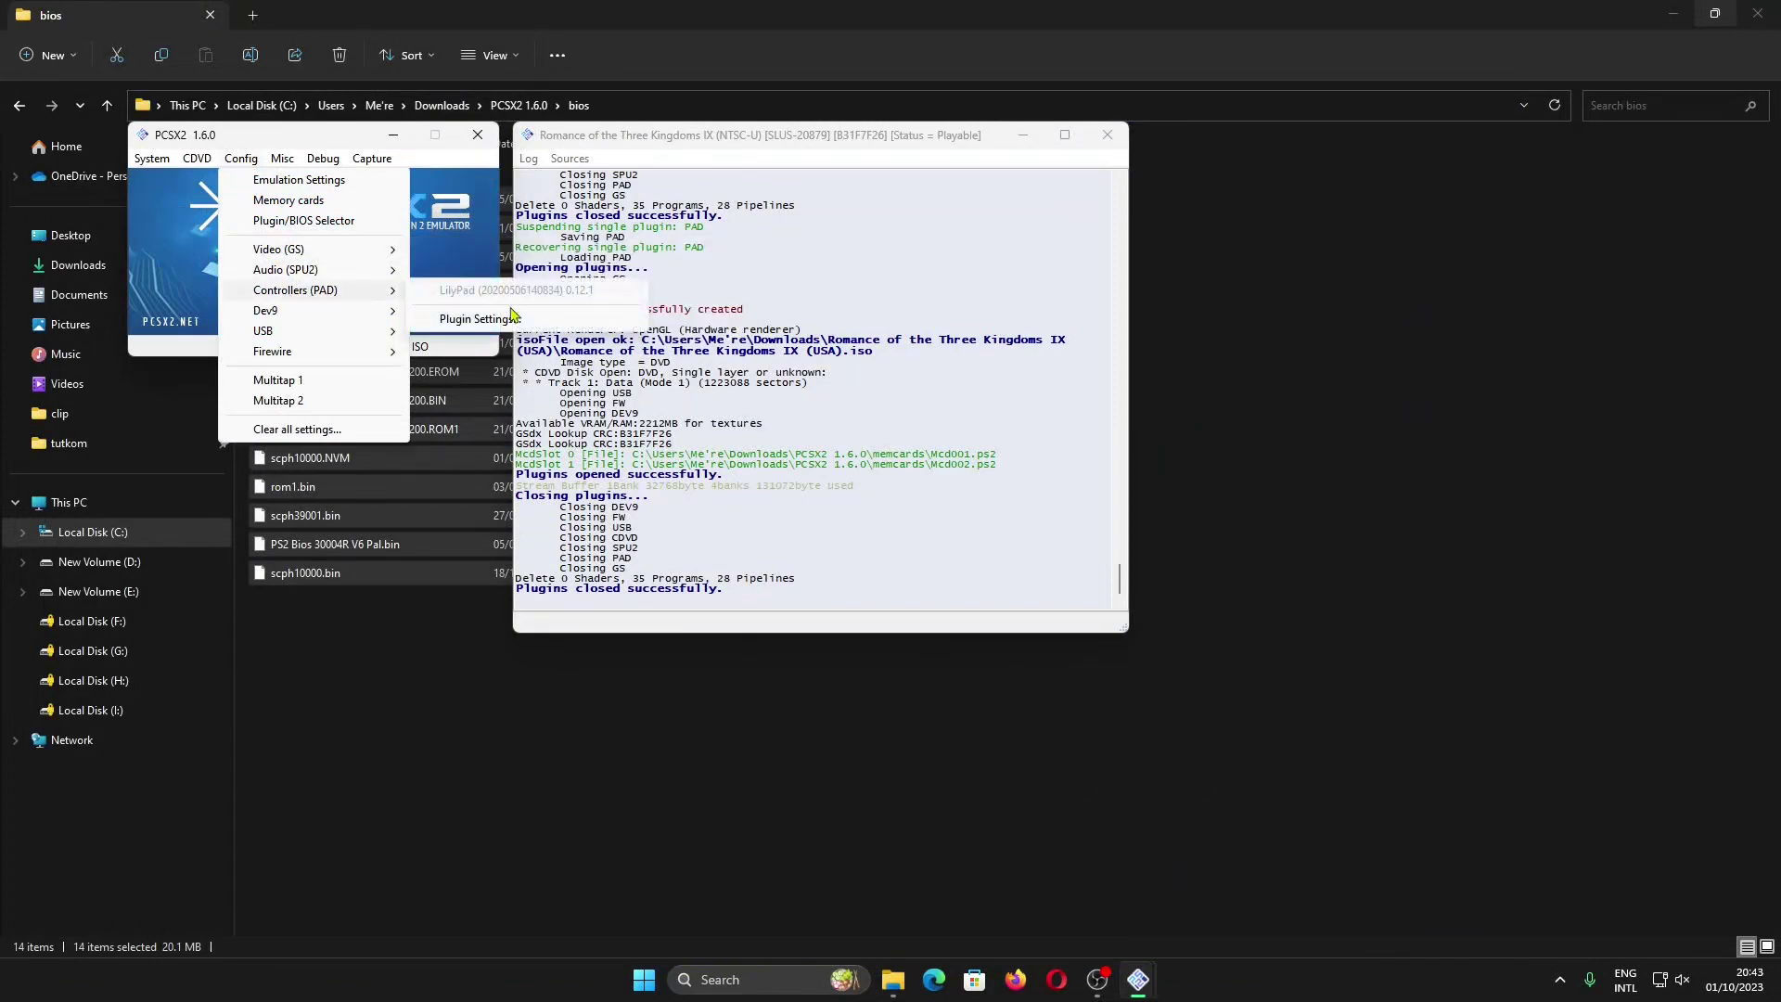
pyautogui.click(511, 318)
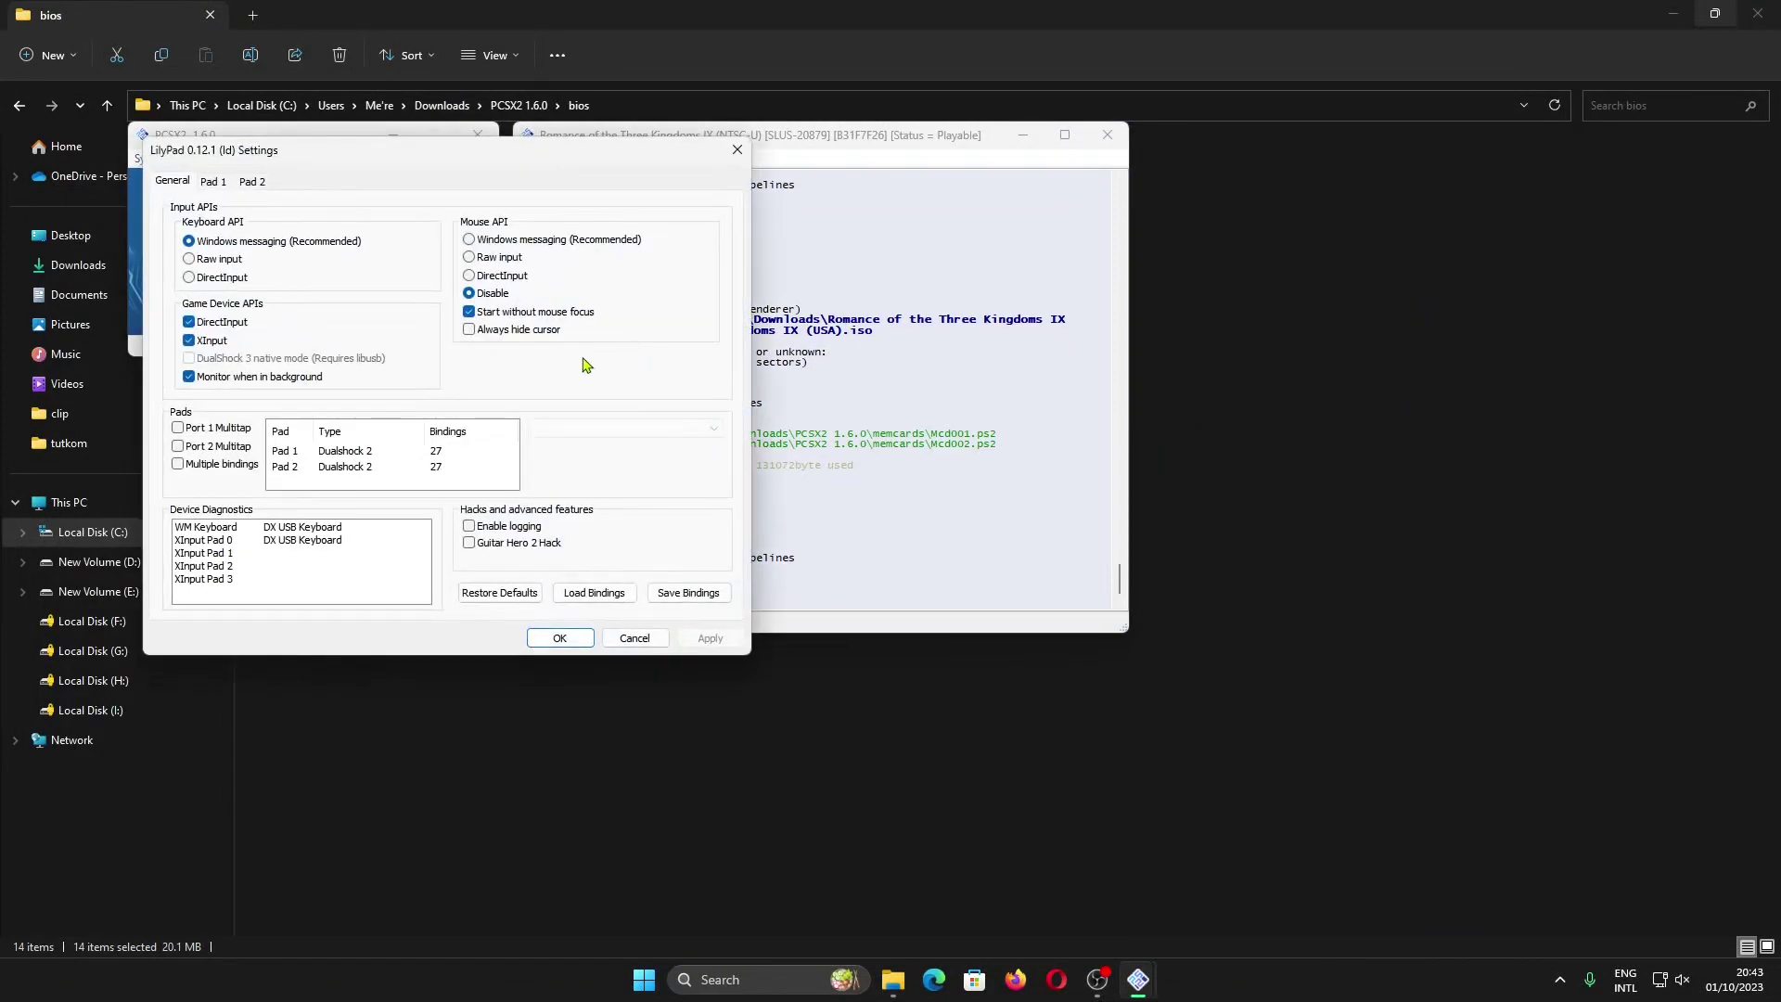
pyautogui.click(208, 185)
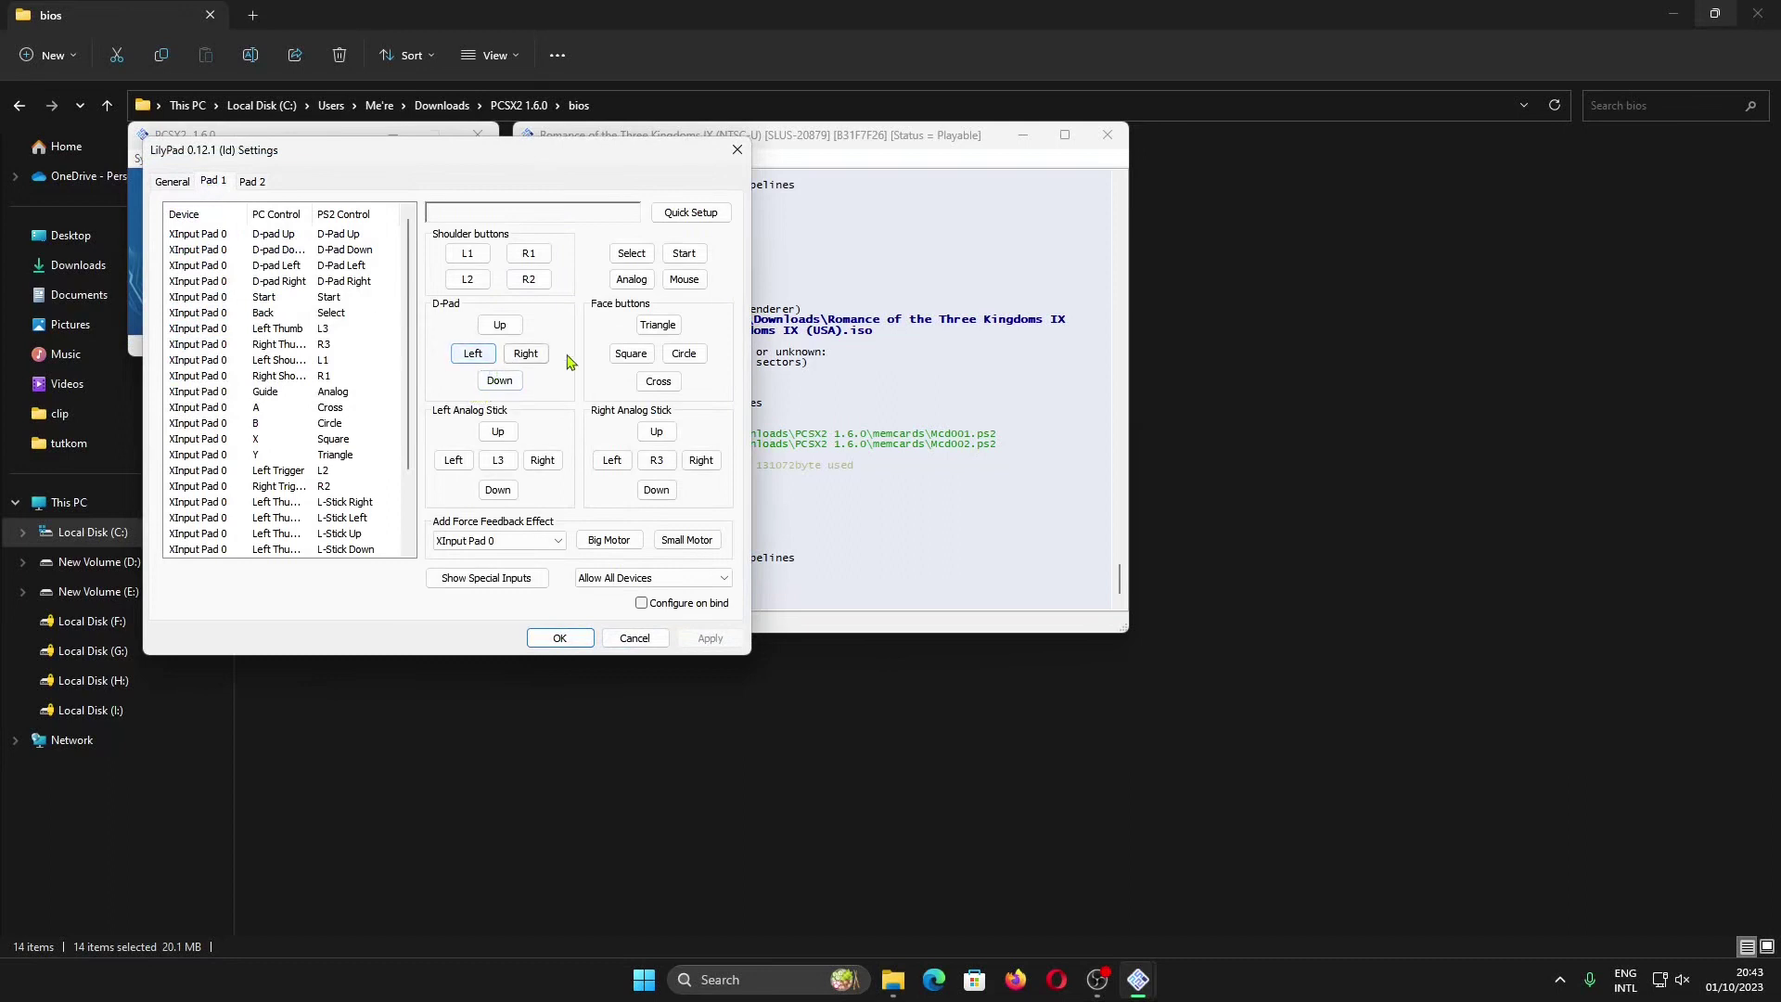
pyautogui.click(661, 335)
pyautogui.press('i')
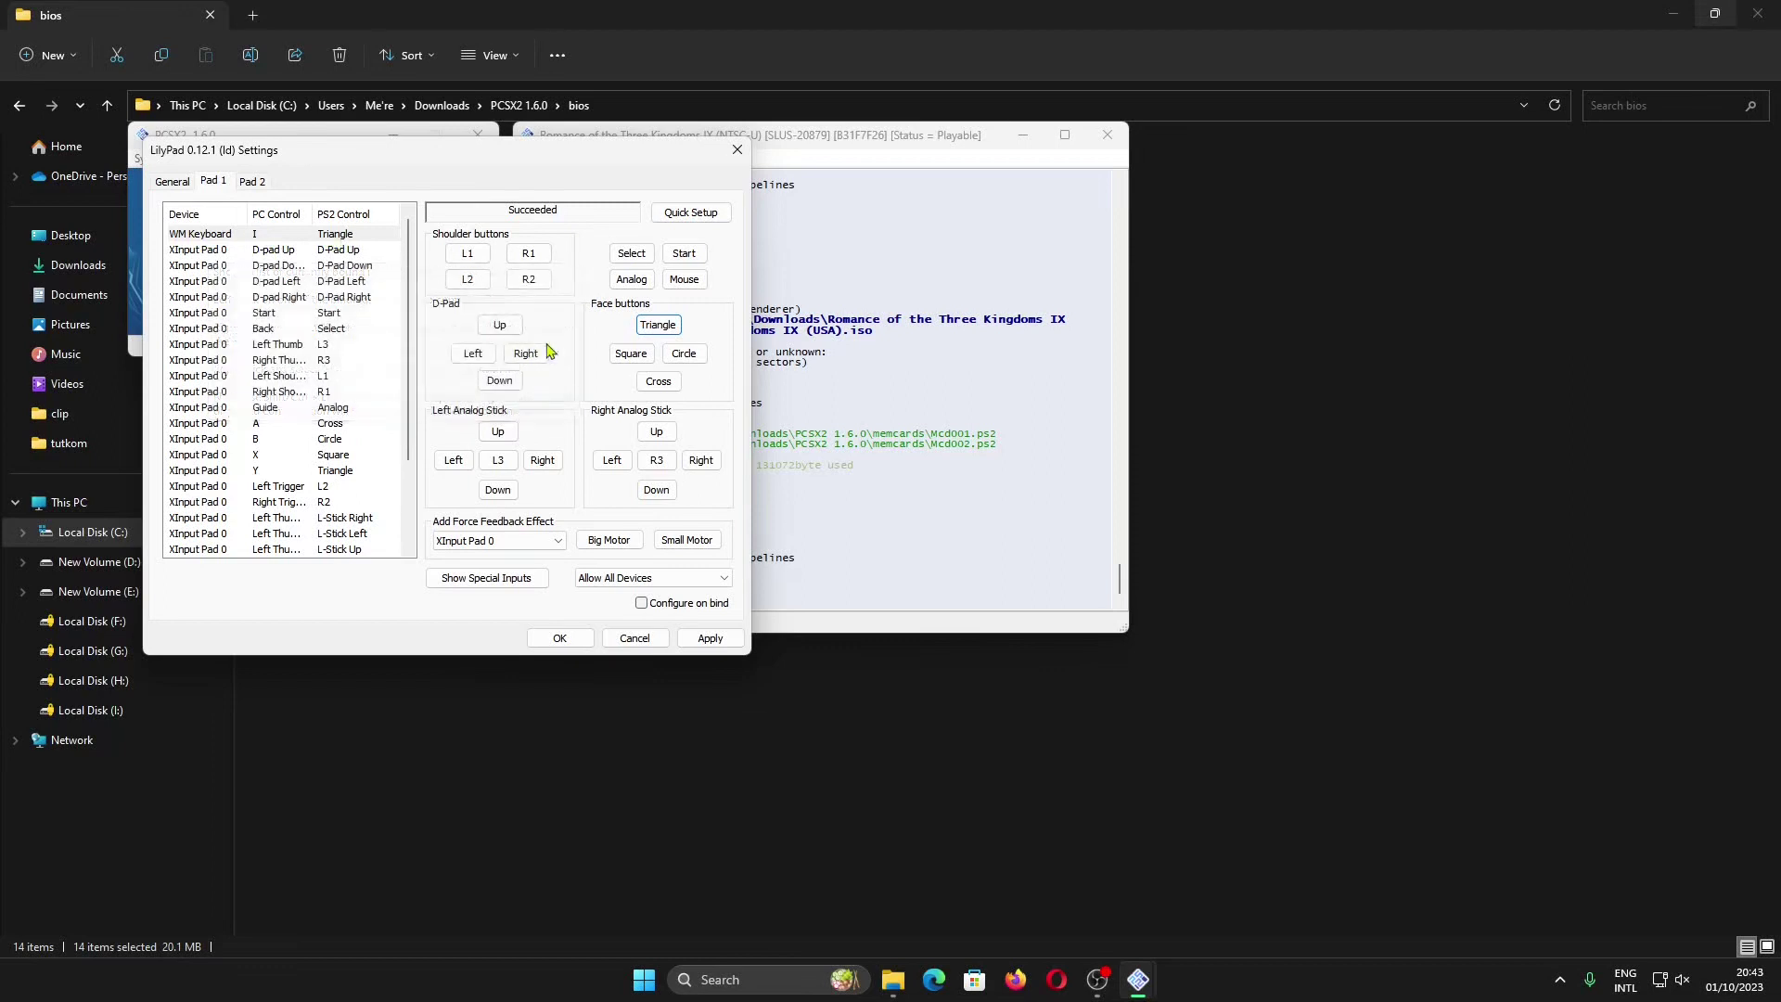
pyautogui.click(623, 359)
pyautogui.press('j')
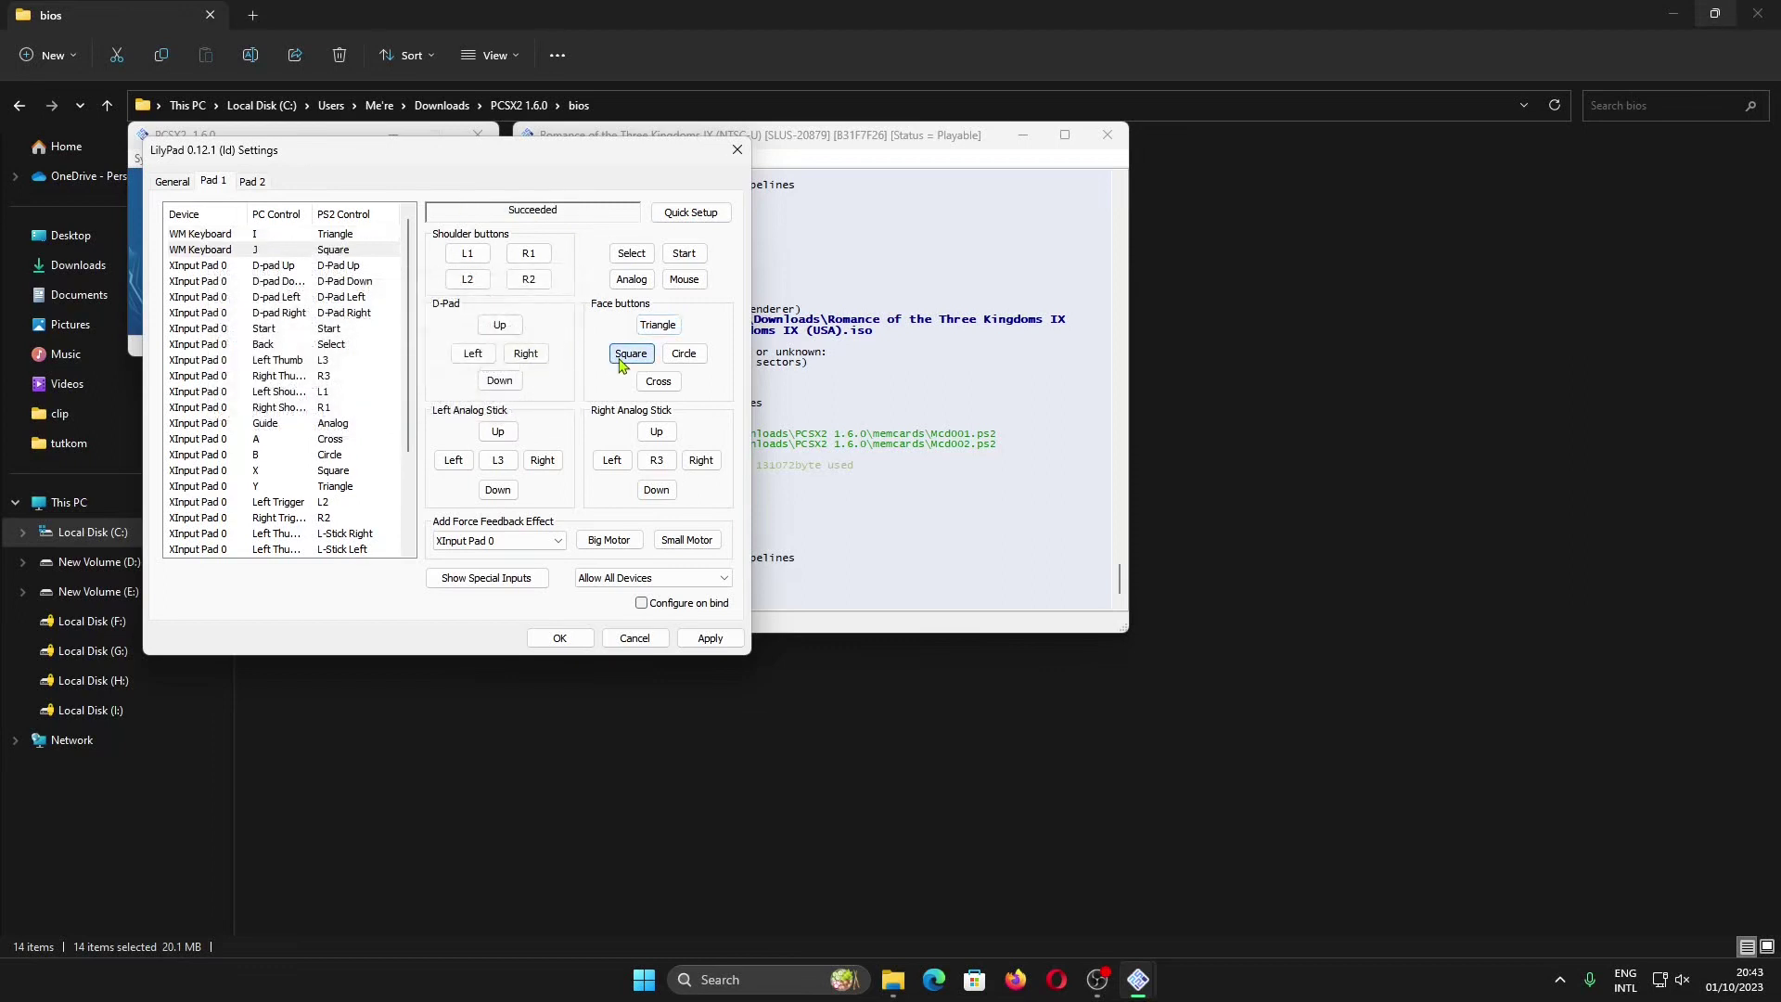
pyautogui.click(694, 354)
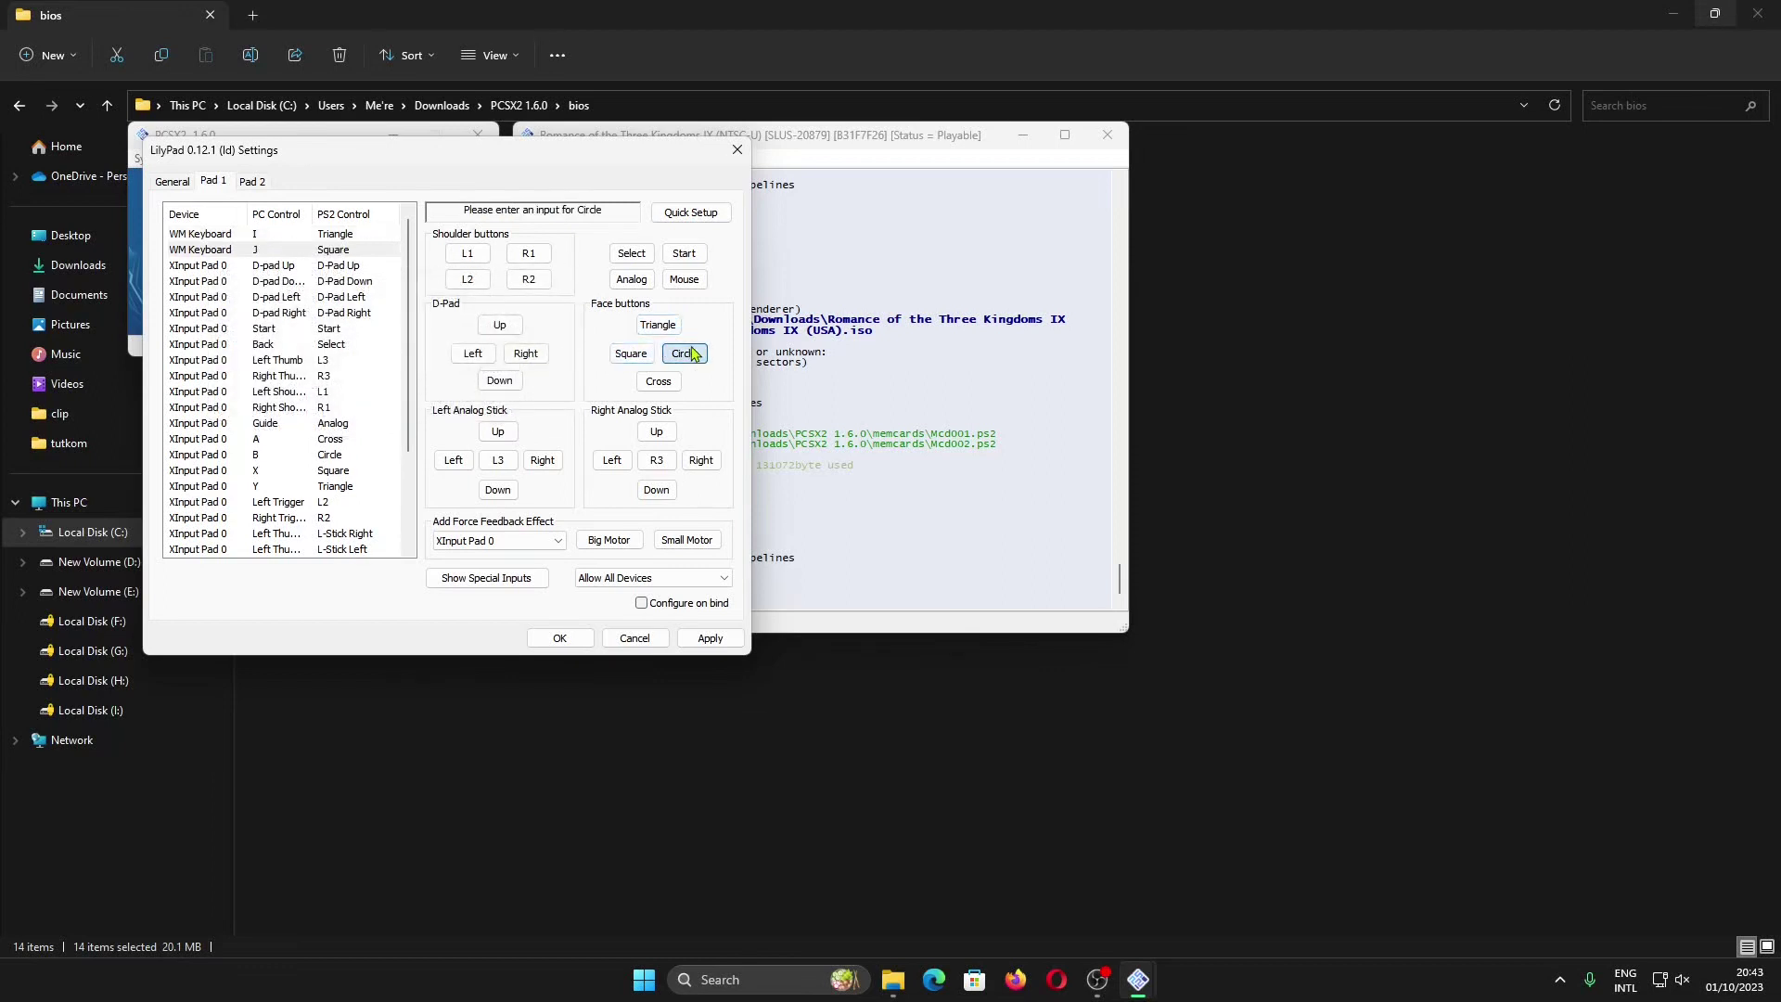
pyautogui.press('l')
pyautogui.click(647, 384)
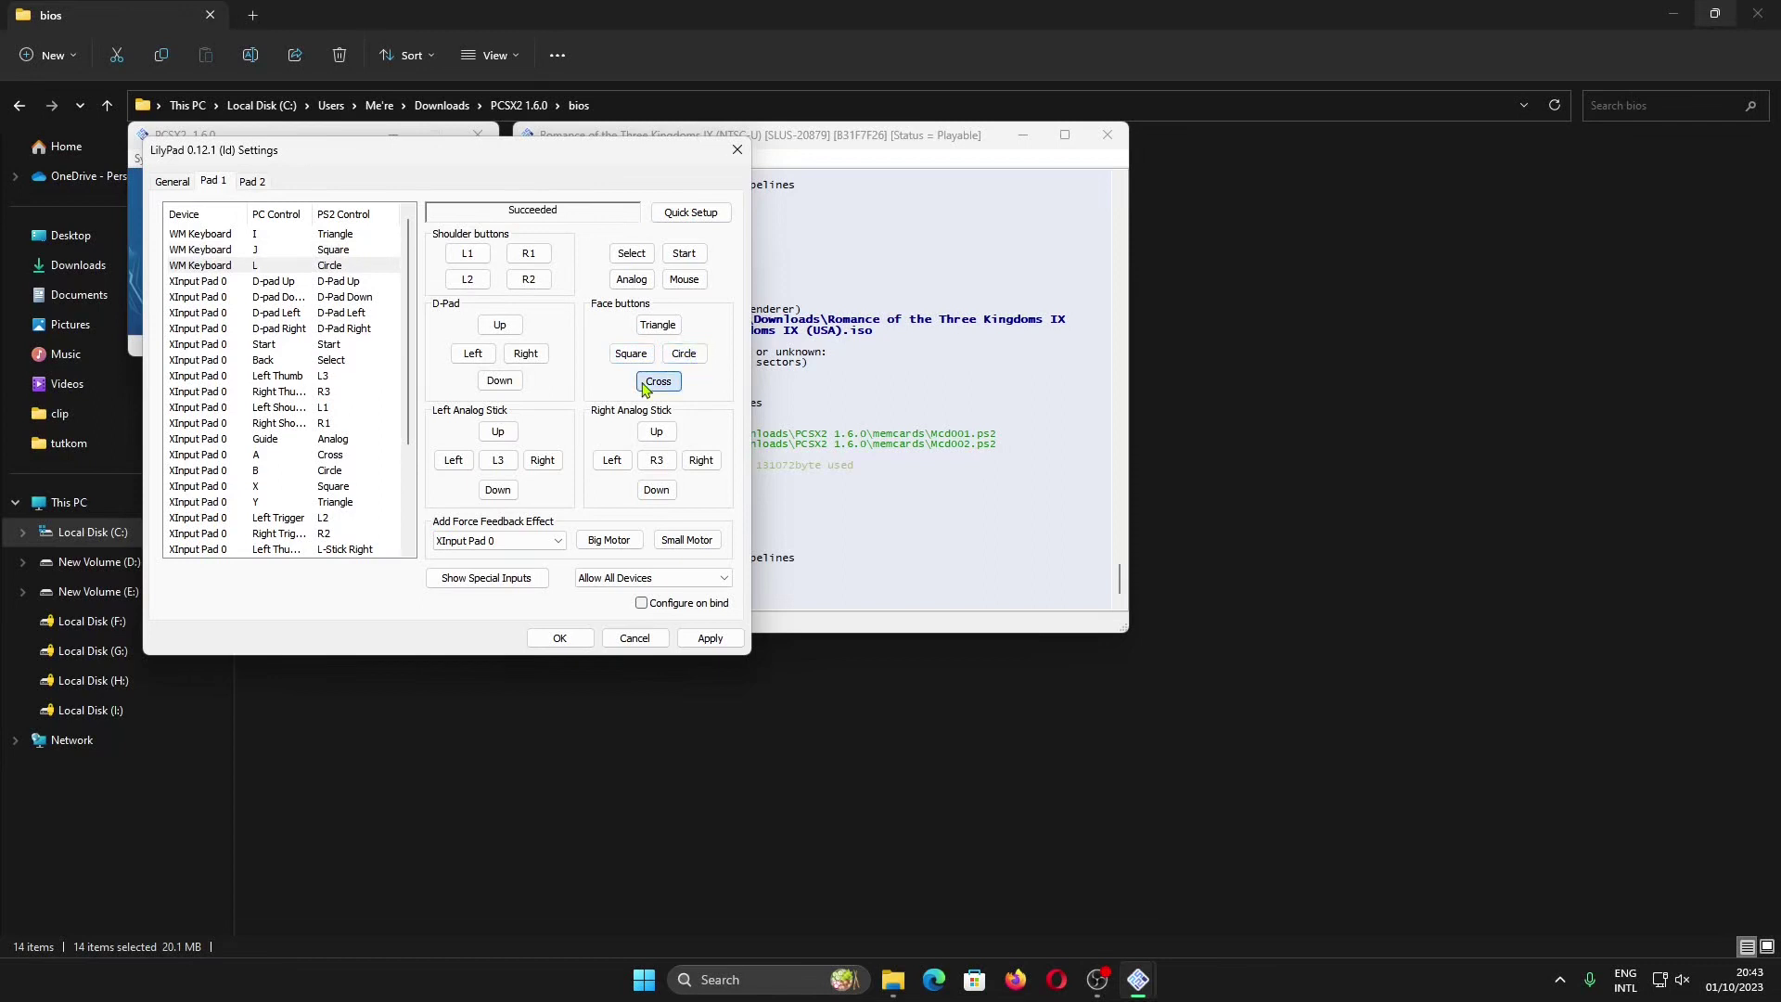
pyautogui.press('k')
# Bind the Pad 1 D-pad directions: Up to W, Left to A, Right to D and Down to S
pyautogui.click(515, 332)
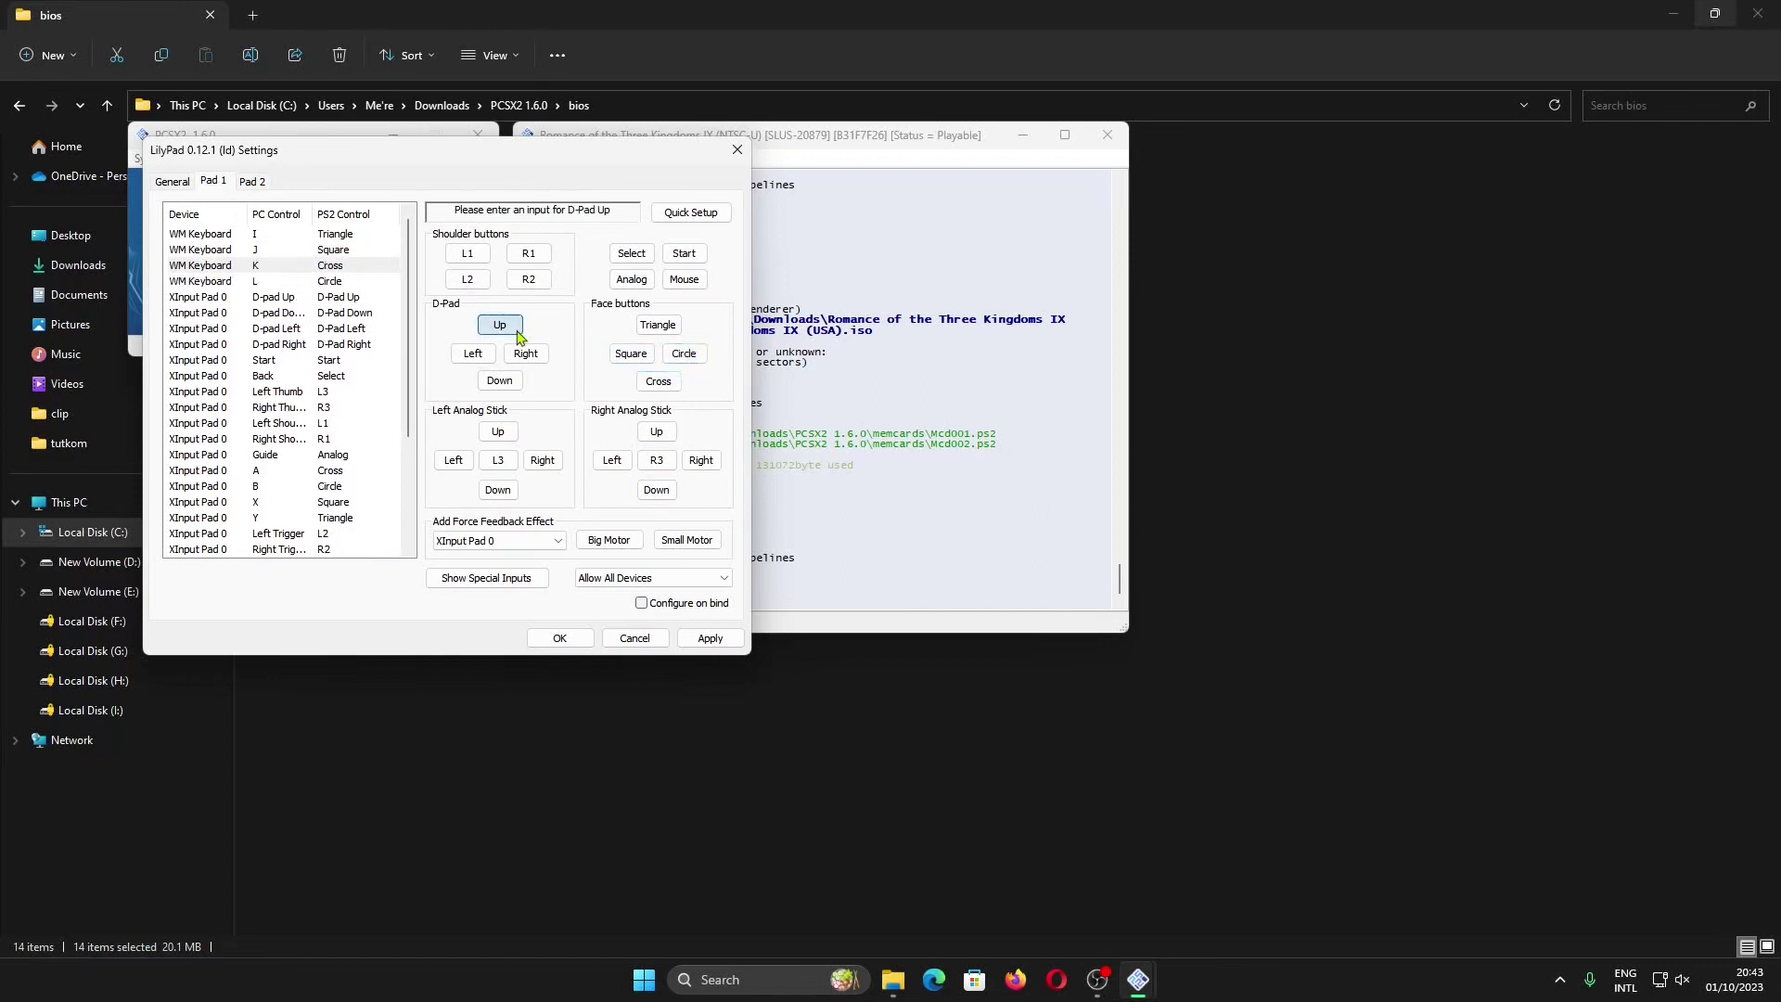
pyautogui.press('w')
pyautogui.click(473, 354)
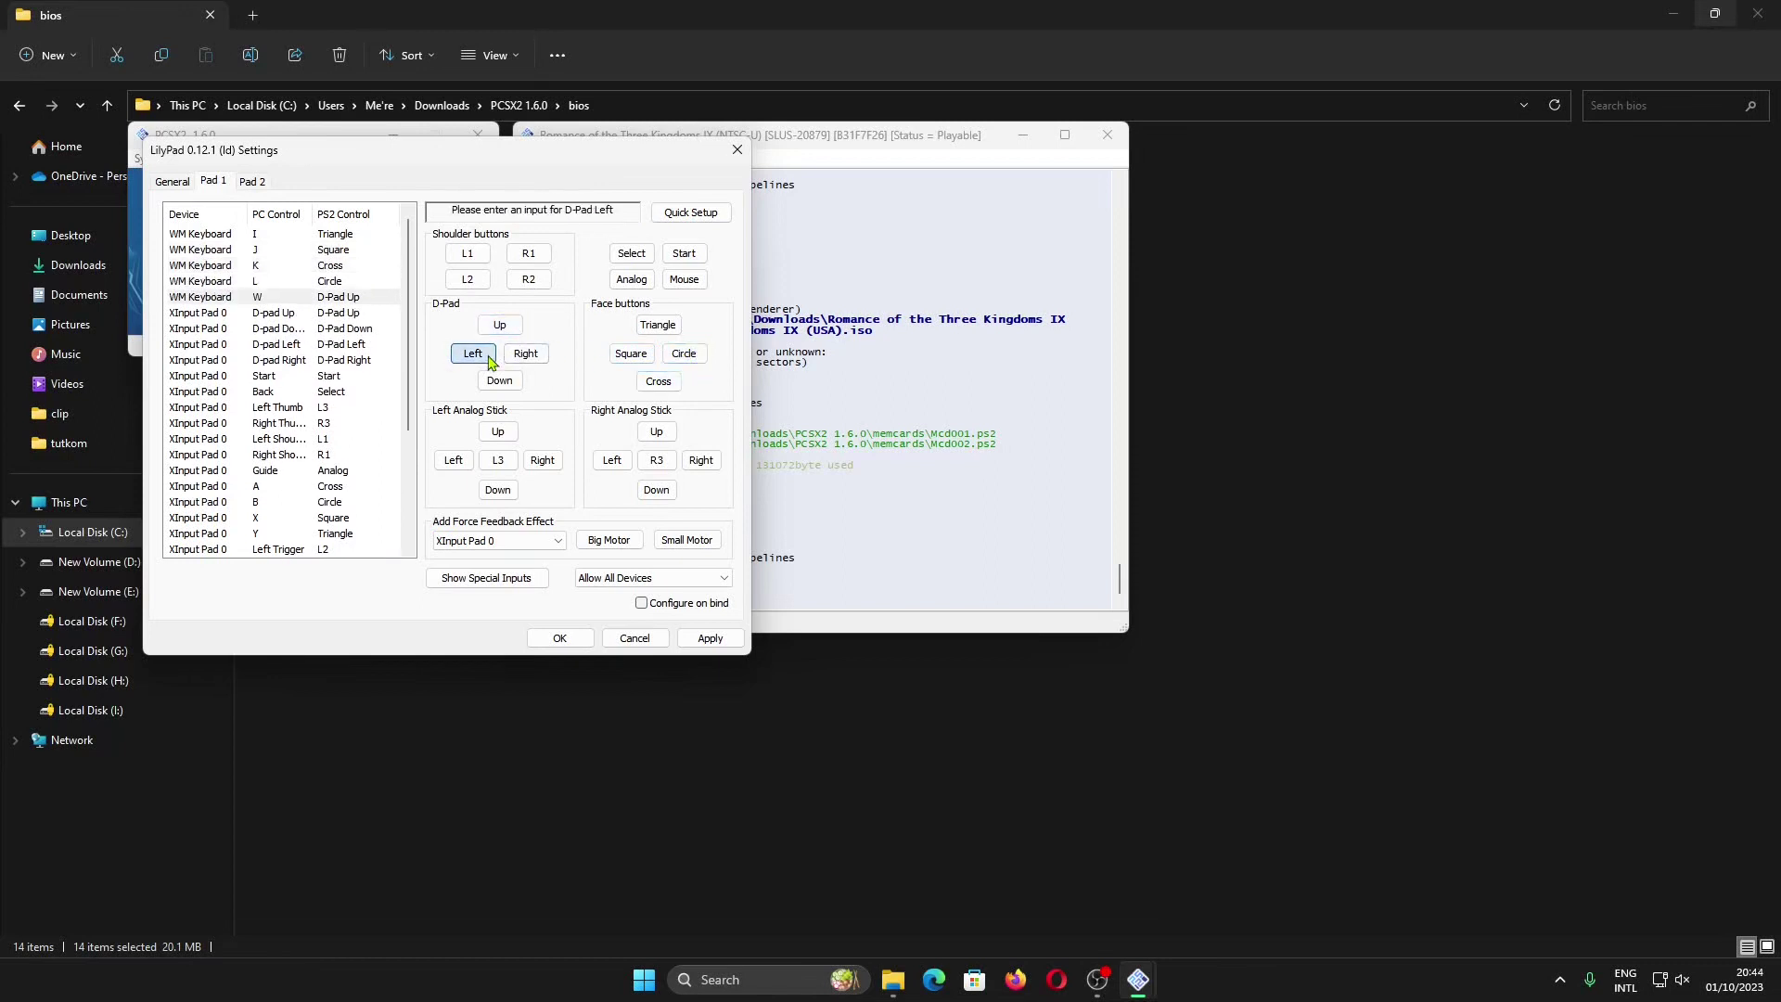
pyautogui.press('a')
pyautogui.click(525, 353)
pyautogui.press('d')
pyautogui.click(499, 382)
pyautogui.press('s')
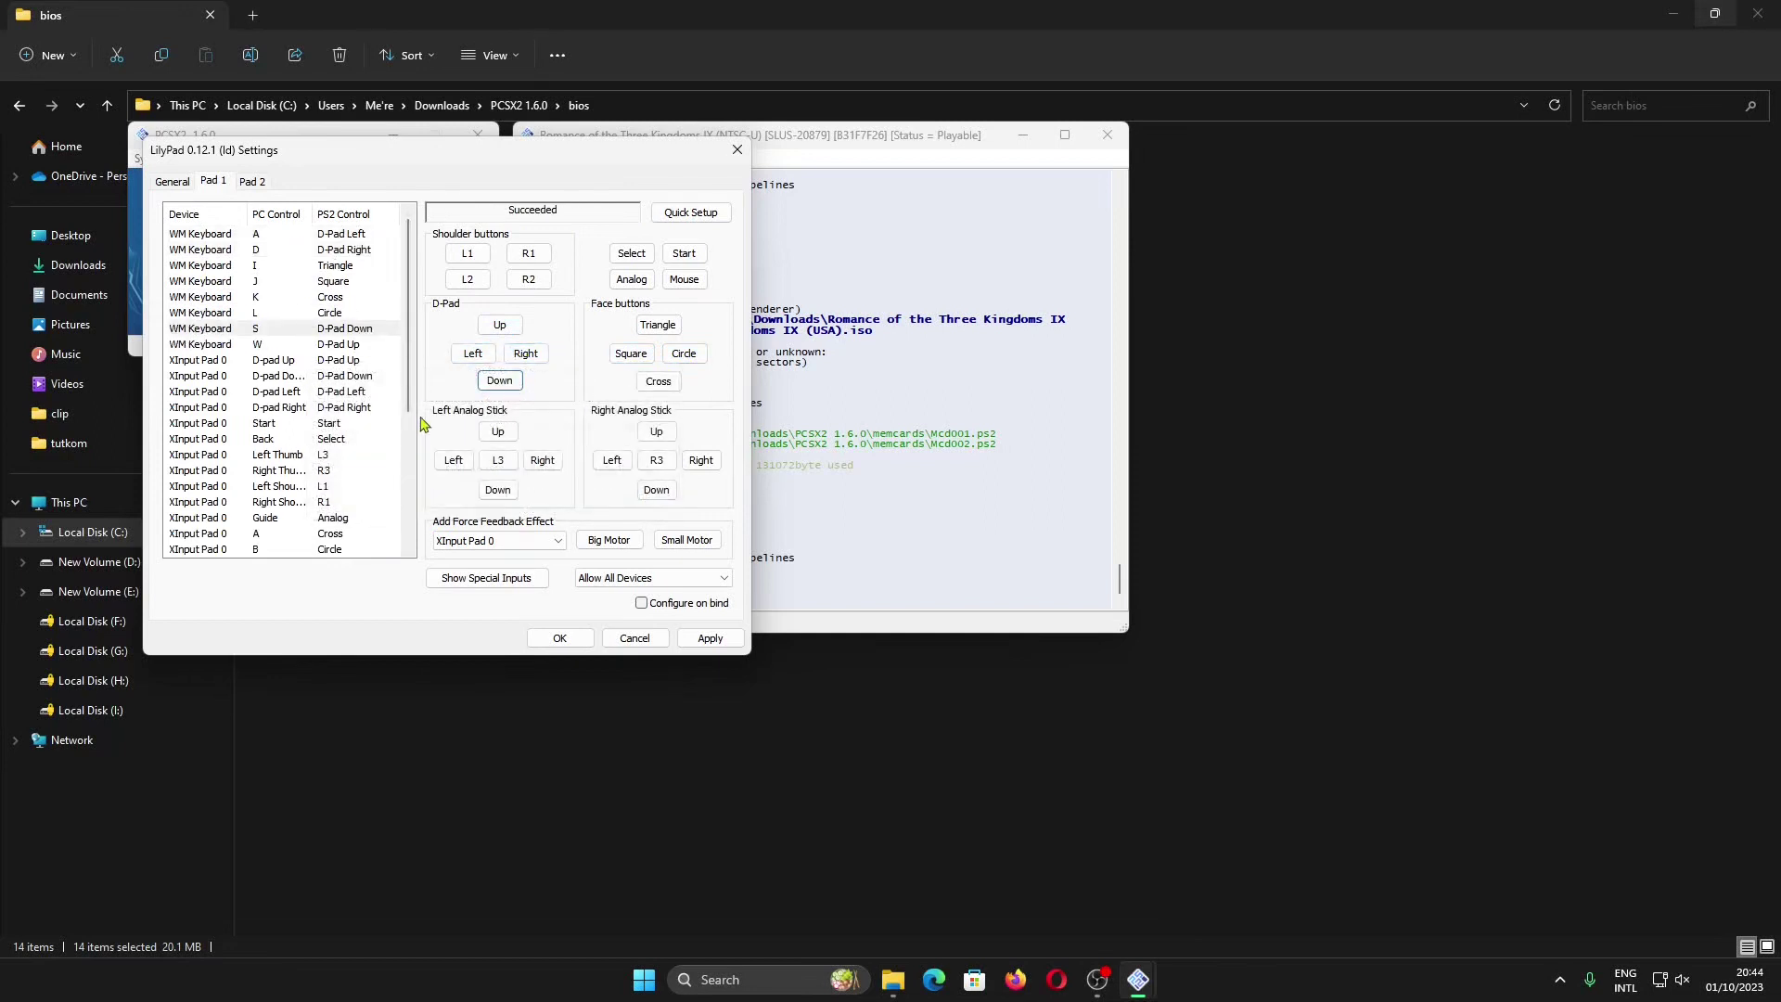
# Bind the Pad 1 shoulder buttons: L2 to Q, L1 to E, R1 to U and R2 to O
pyautogui.click(479, 284)
pyautogui.press('q')
pyautogui.click(467, 254)
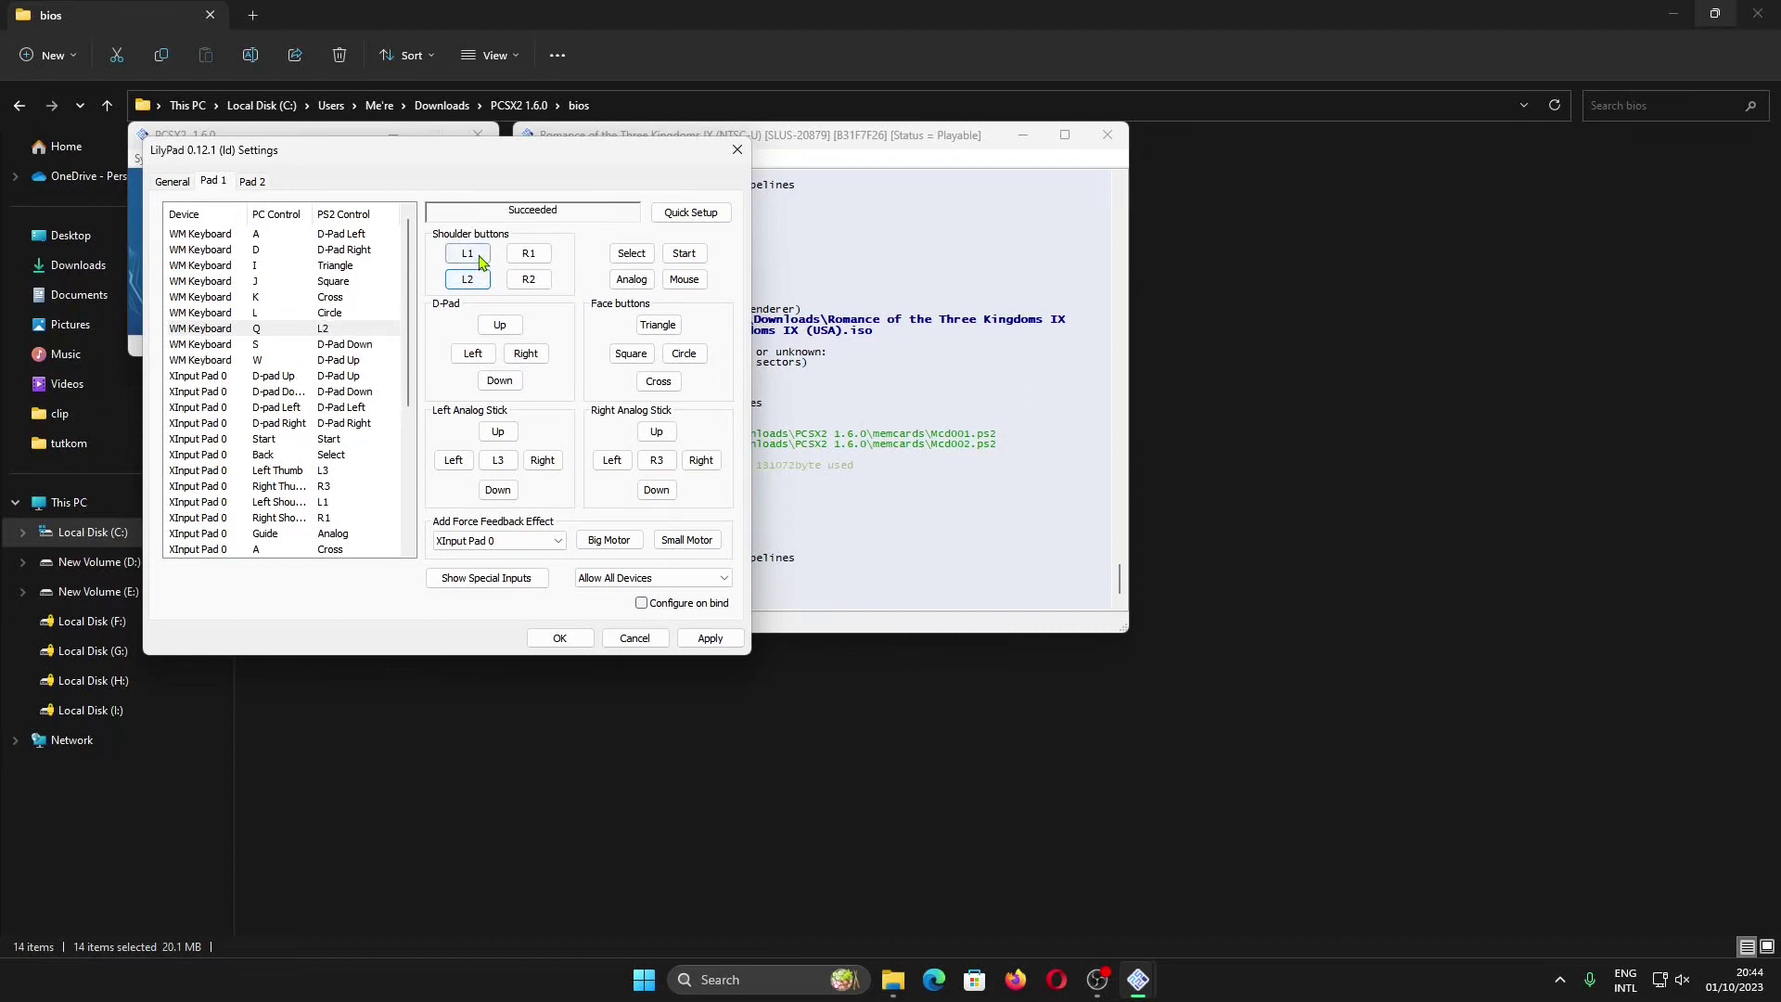
pyautogui.press('e')
pyautogui.click(528, 256)
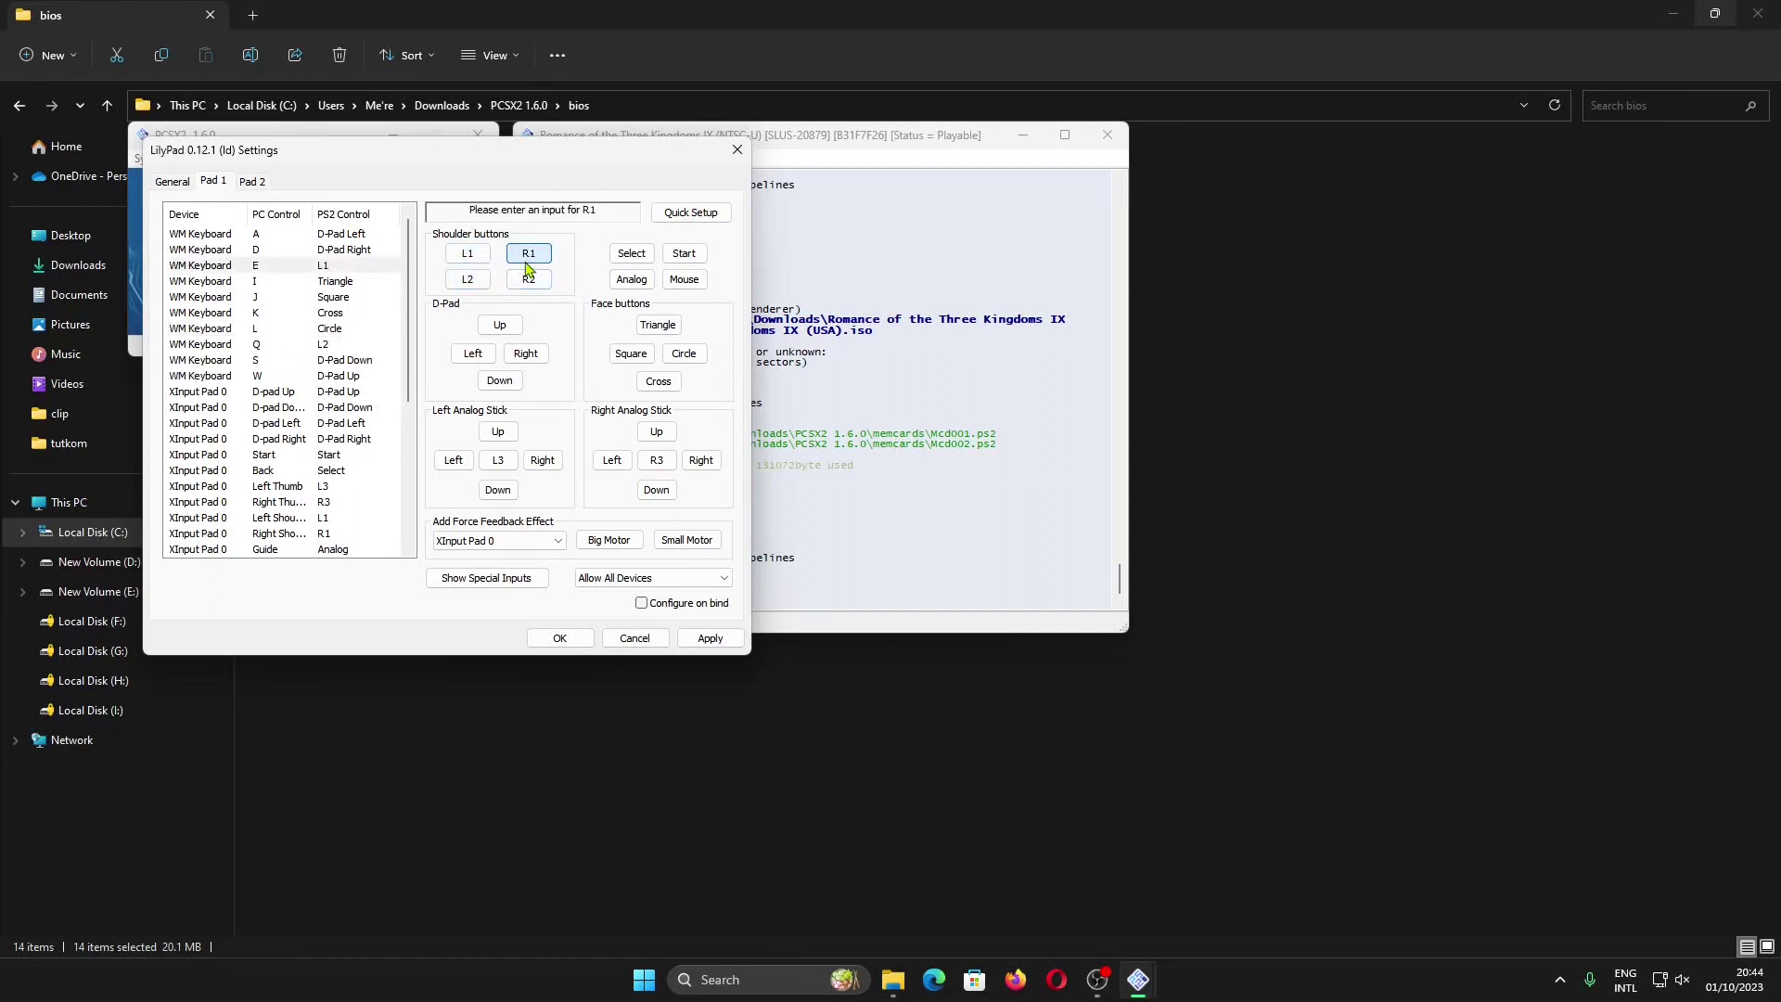
pyautogui.press('u')
pyautogui.click(531, 280)
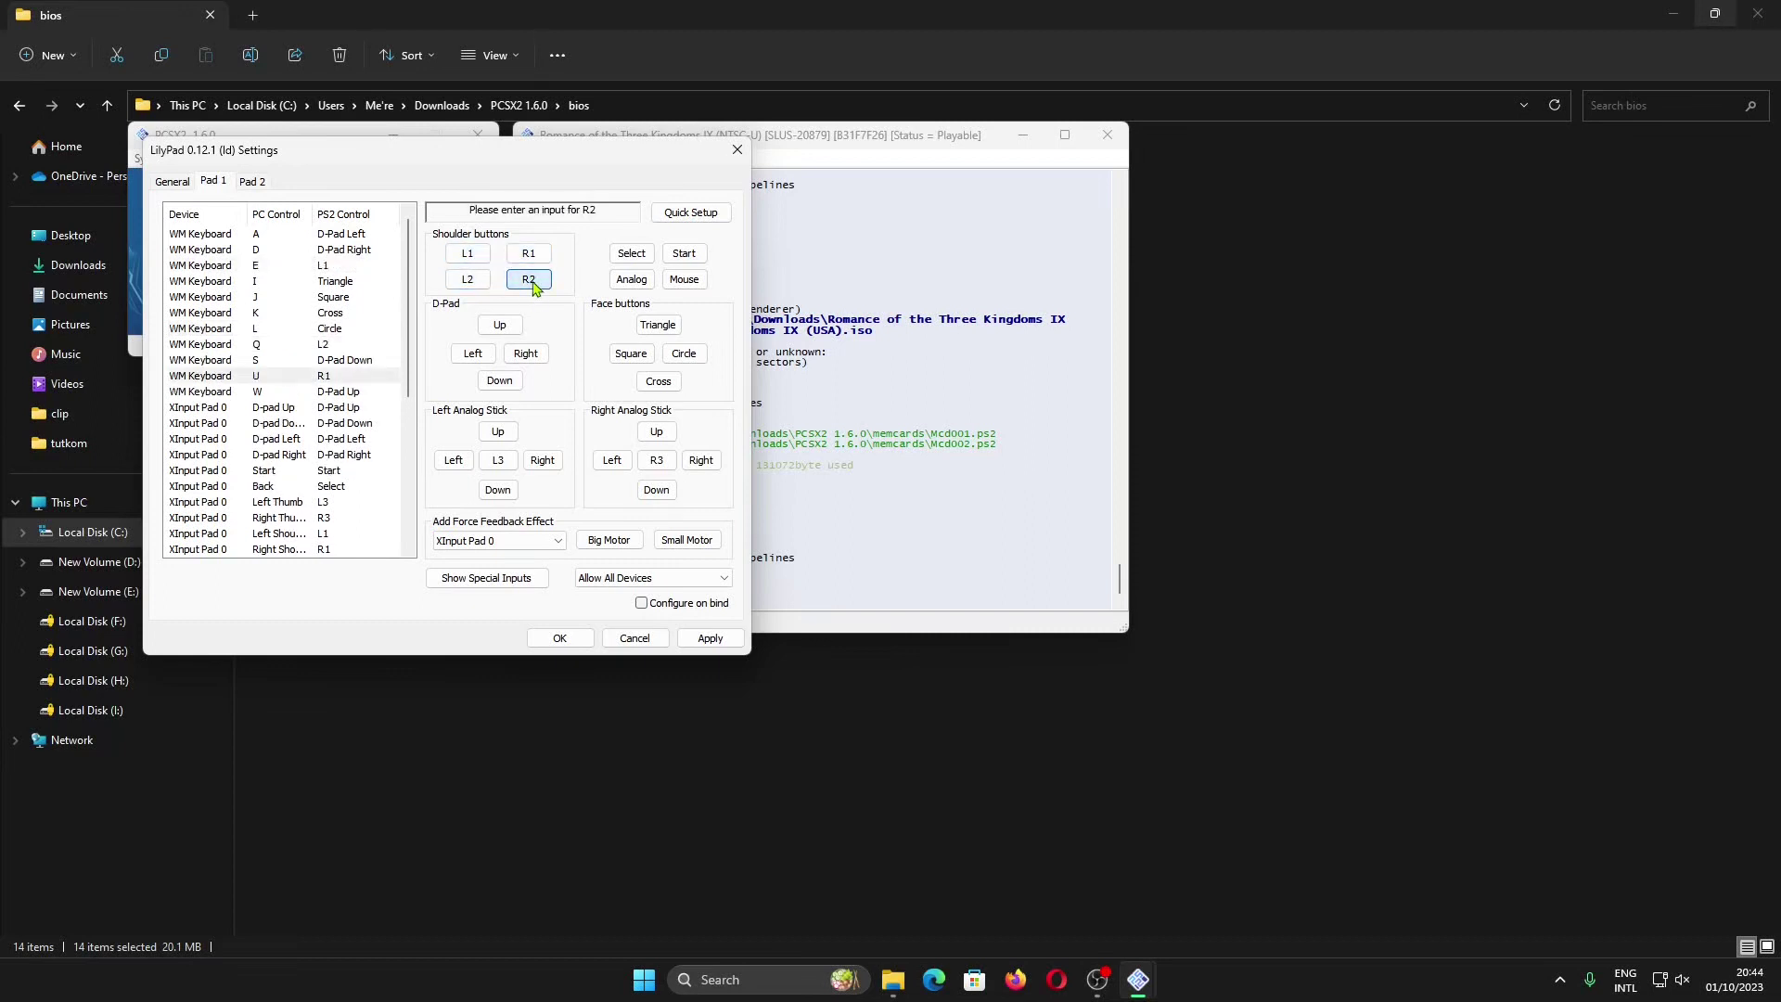
pyautogui.press('o')
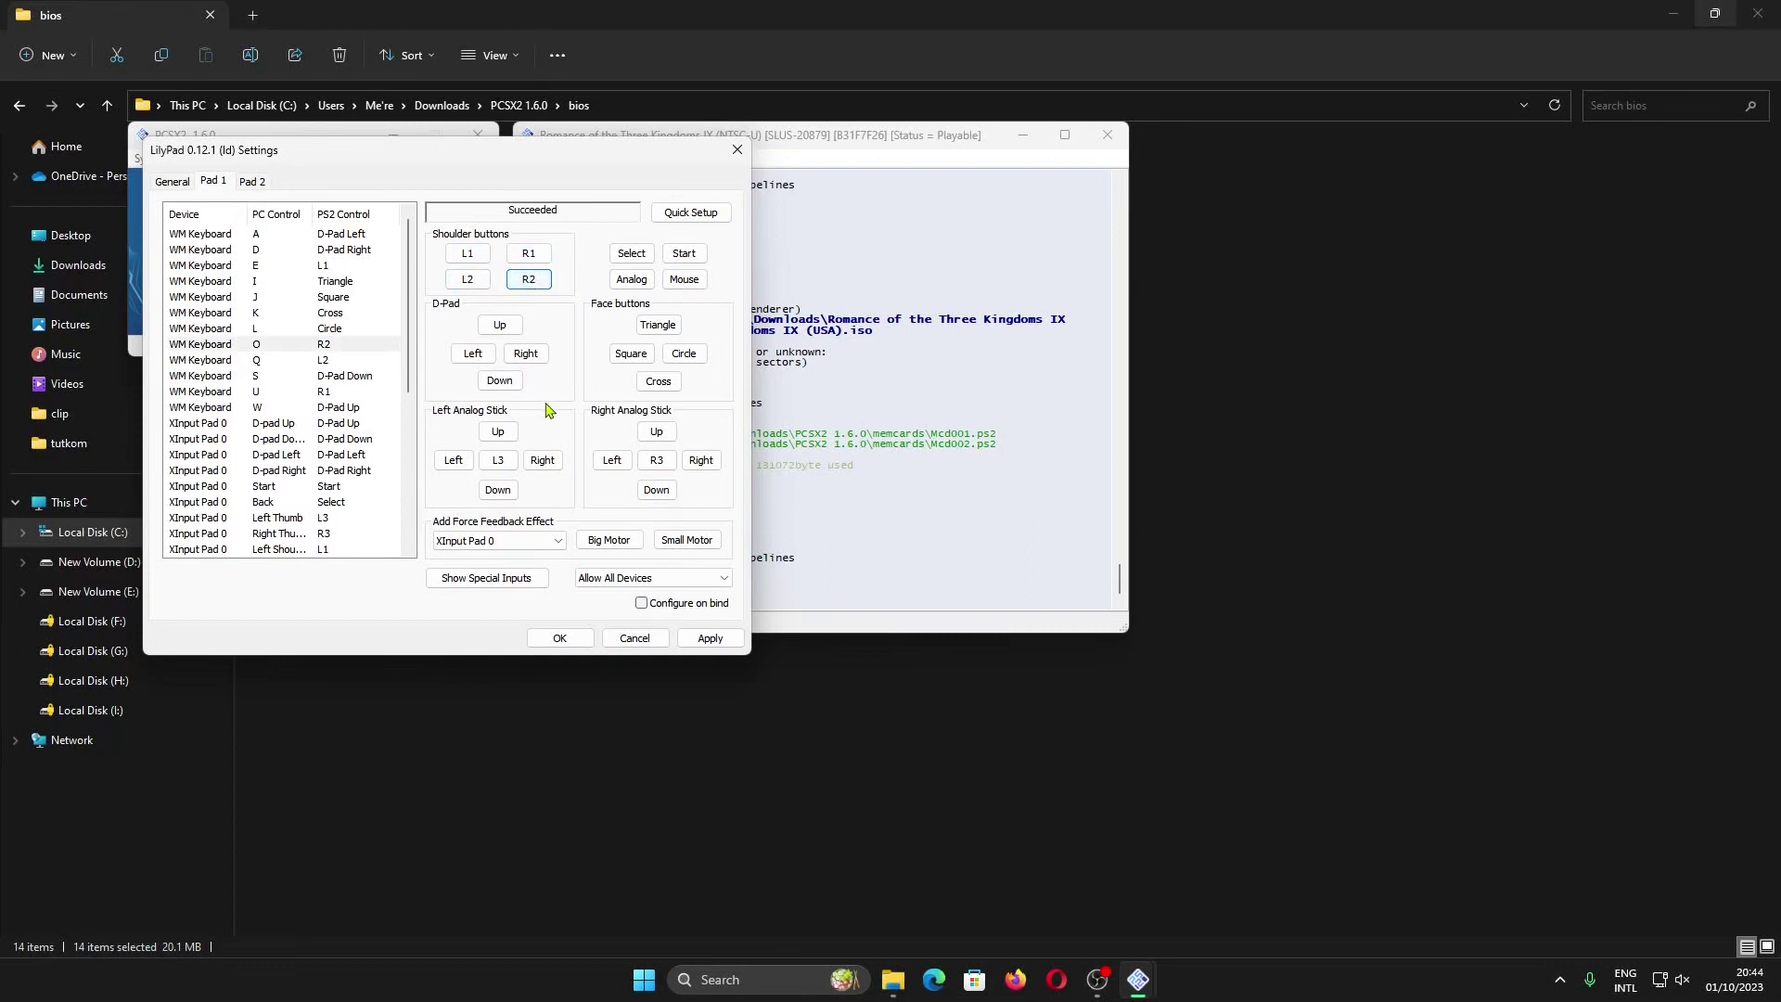
# Bind the Pad 1 Select button to C and Start to V, and save the controller settings
pyautogui.click(632, 255)
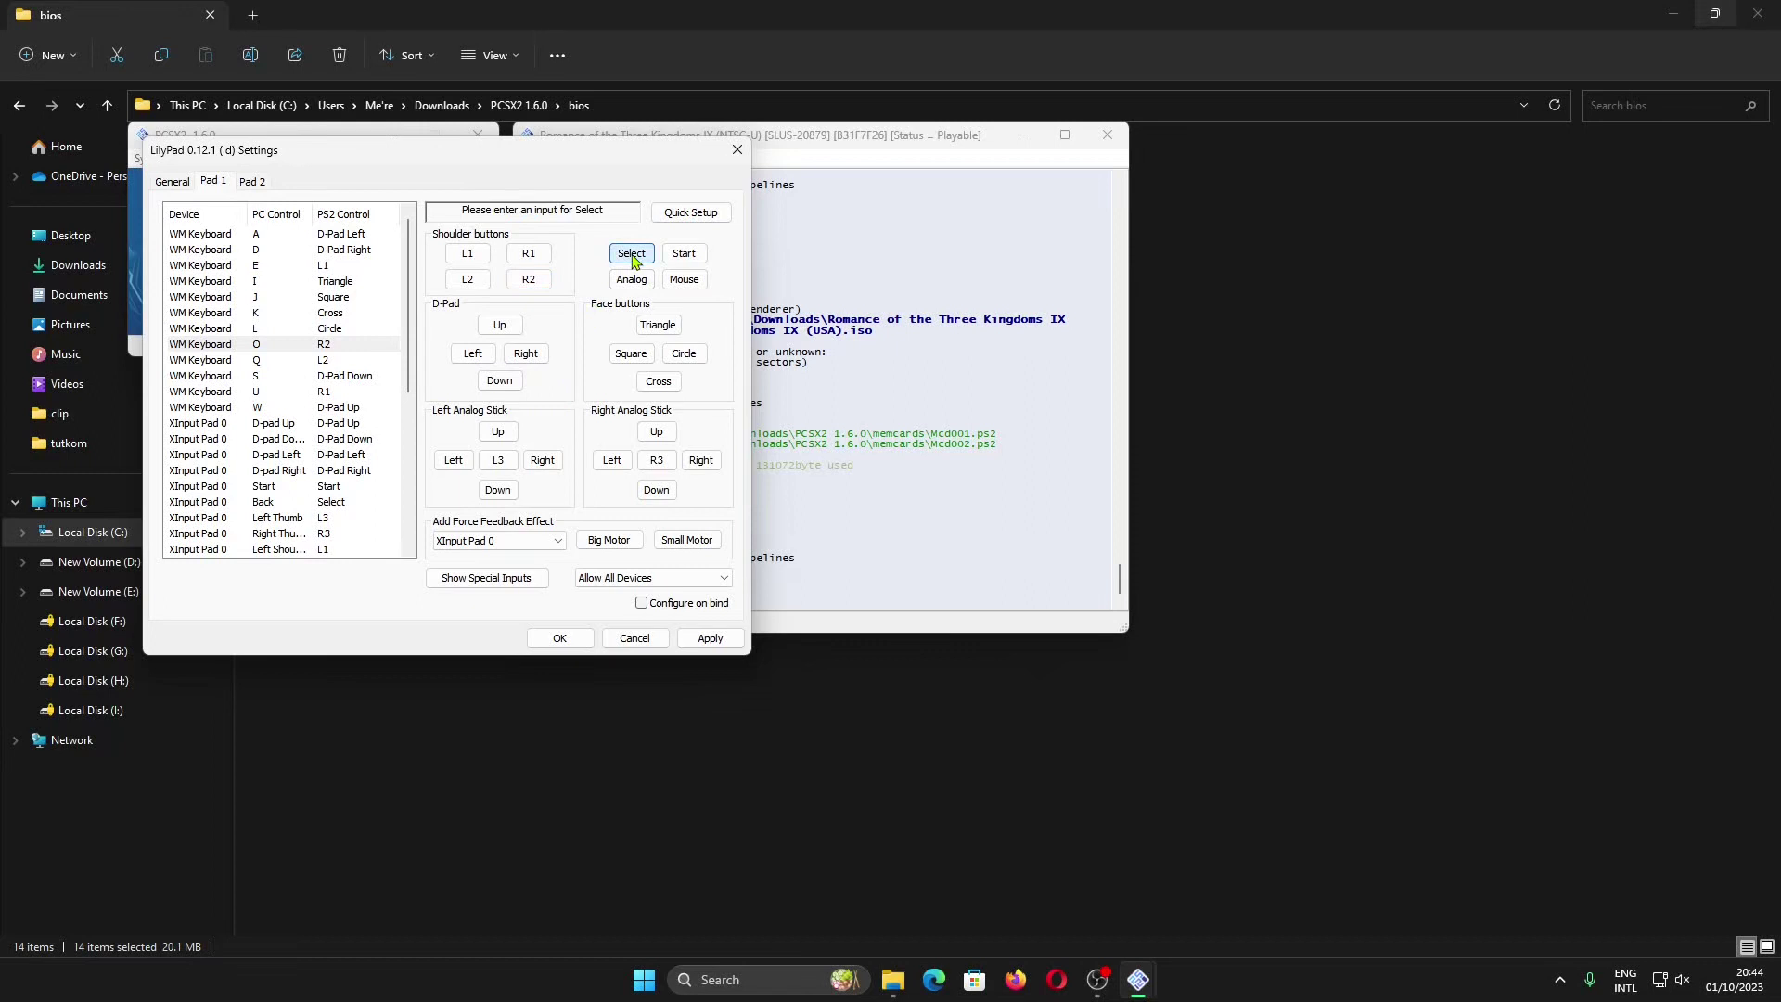
pyautogui.press('c')
pyautogui.click(700, 254)
pyautogui.press('v')
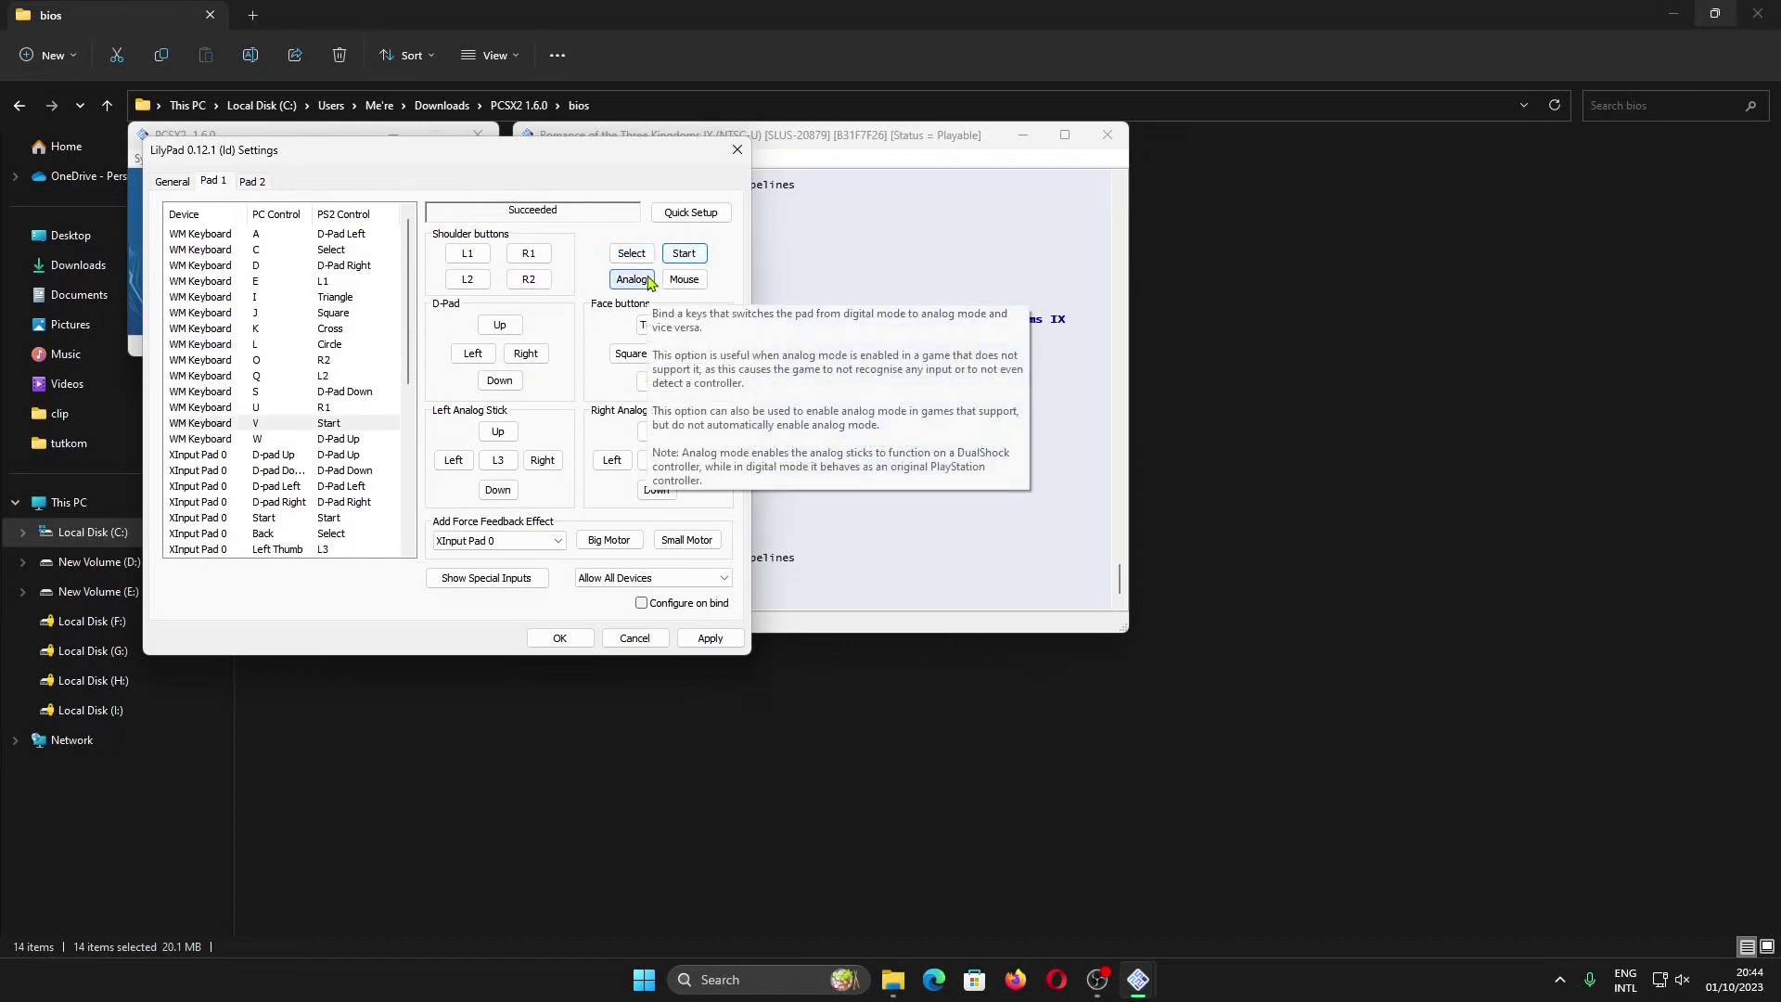
pyautogui.click(575, 645)
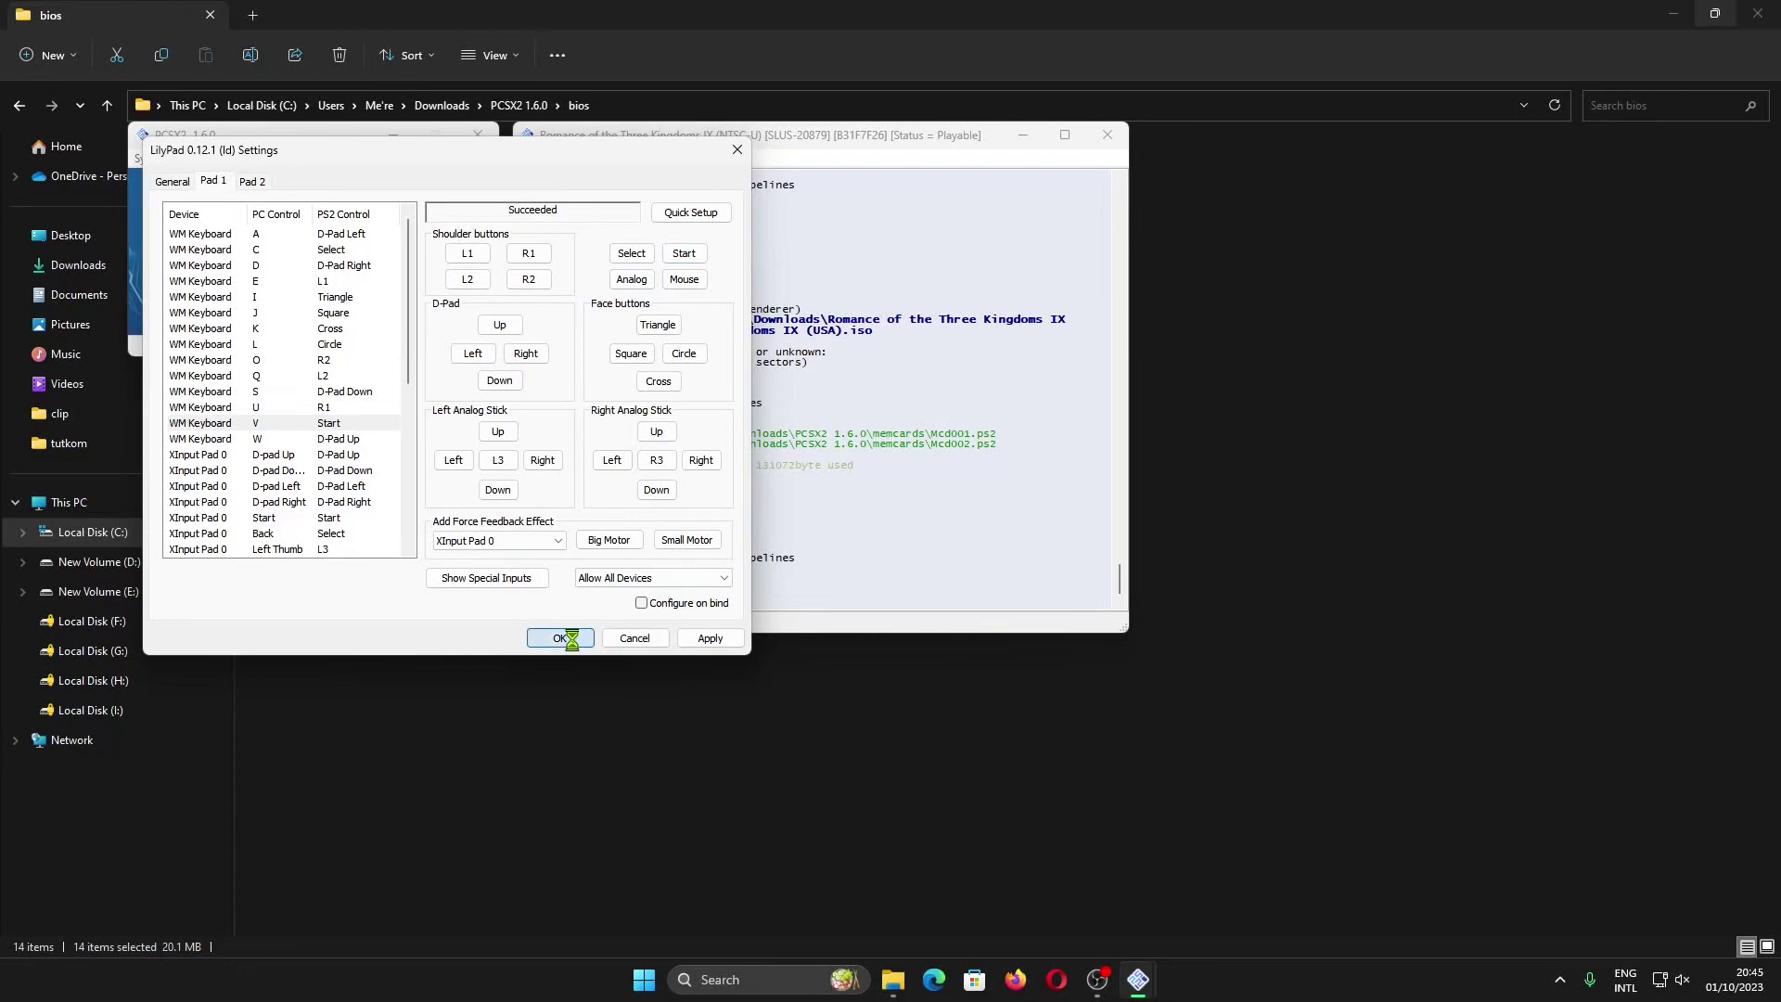
# Resume the suspended game and start a new game with the 207 scenario The Battle of Chi Bi
pyautogui.click(151, 159)
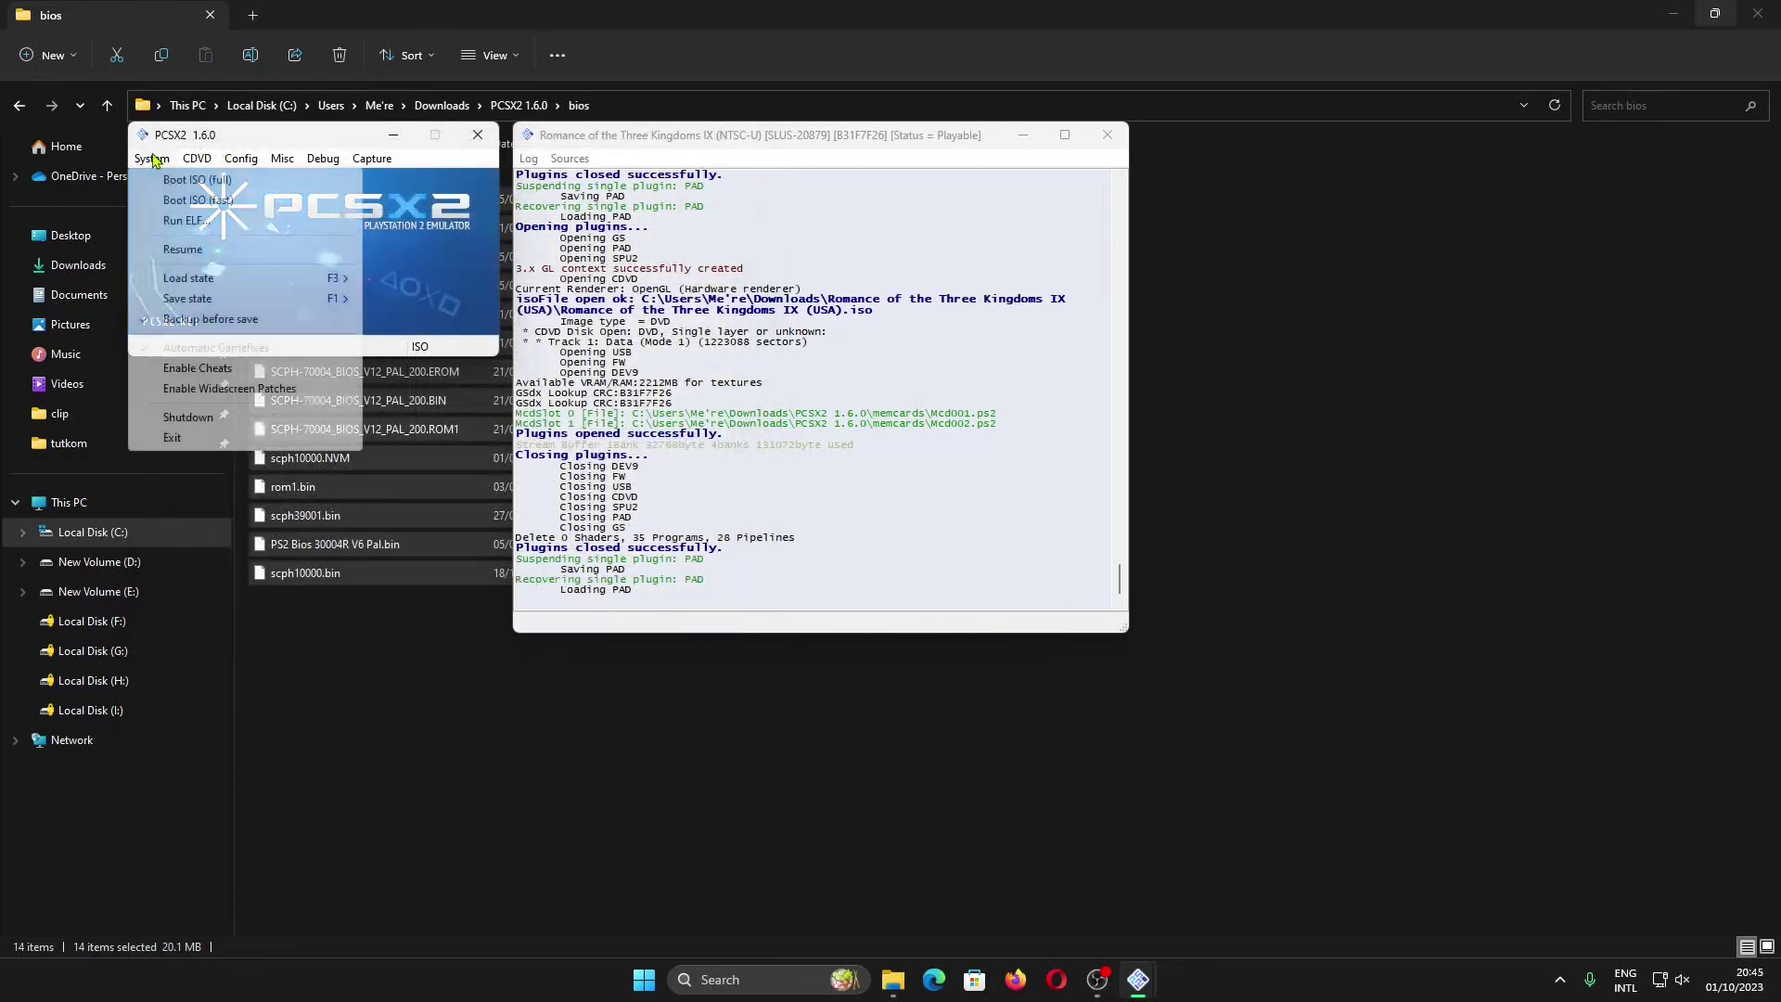
pyautogui.click(183, 250)
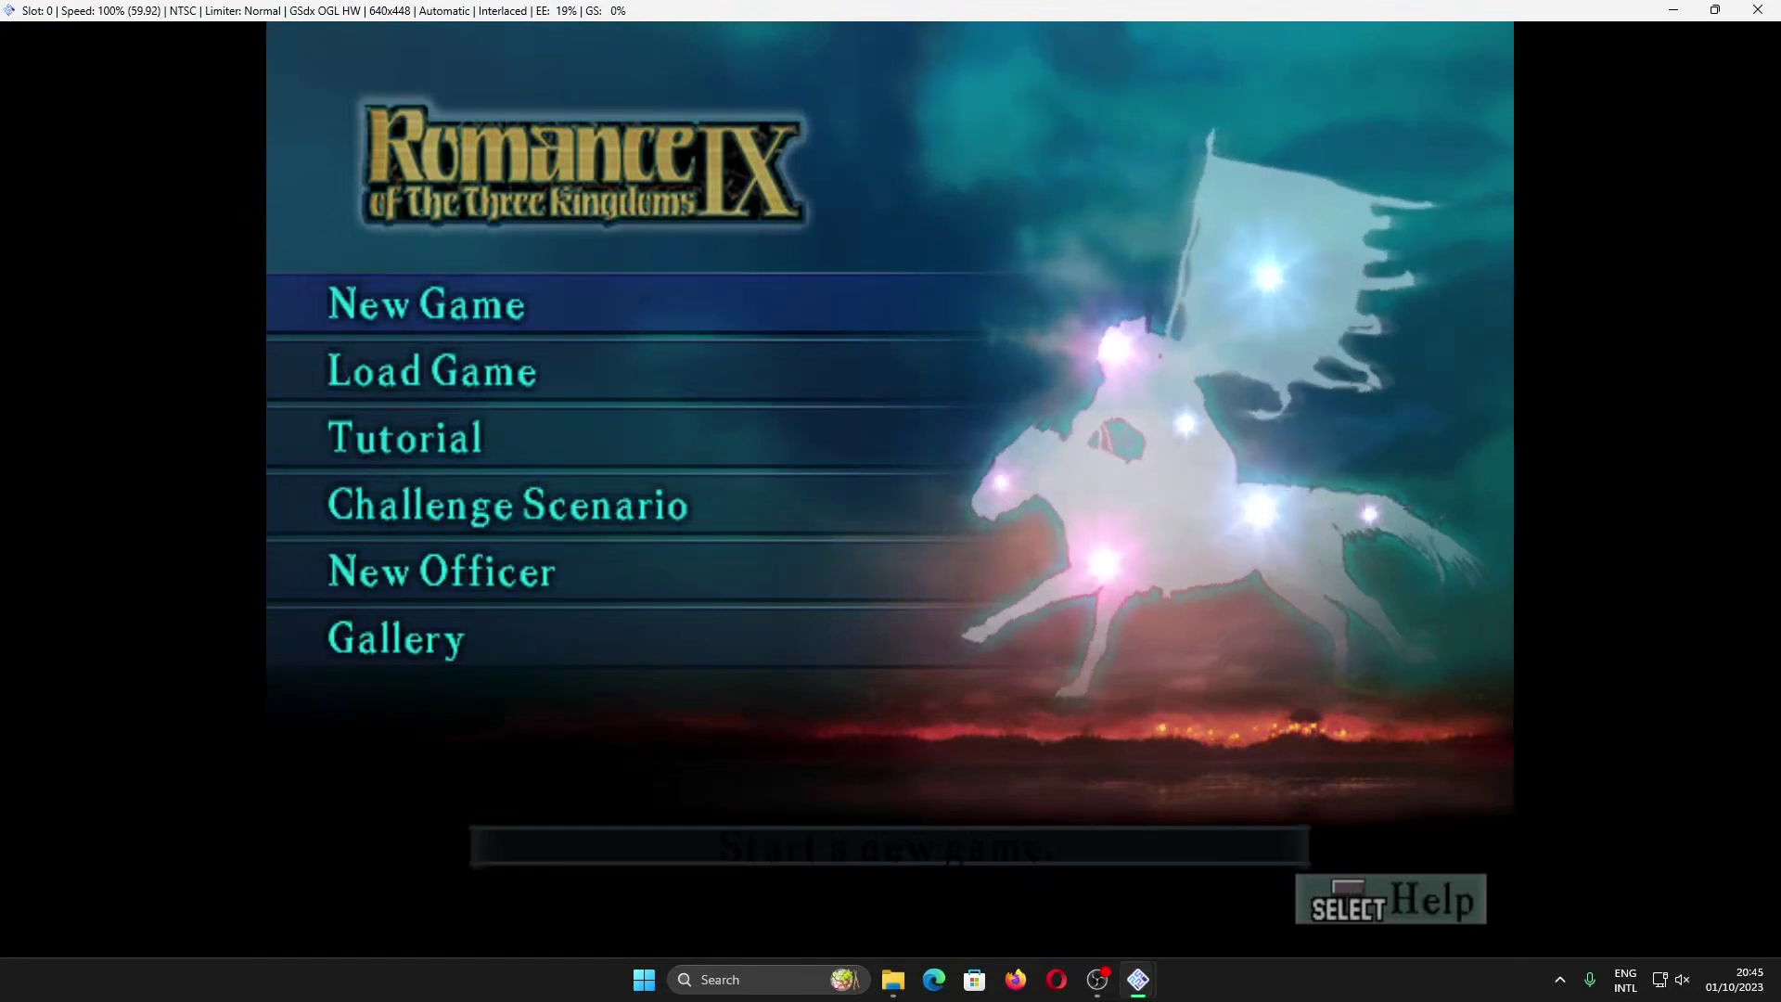
pyautogui.press('Return')
pyautogui.press('Down')
pyautogui.press('Down')
pyautogui.press('Down')
pyautogui.press('Down')
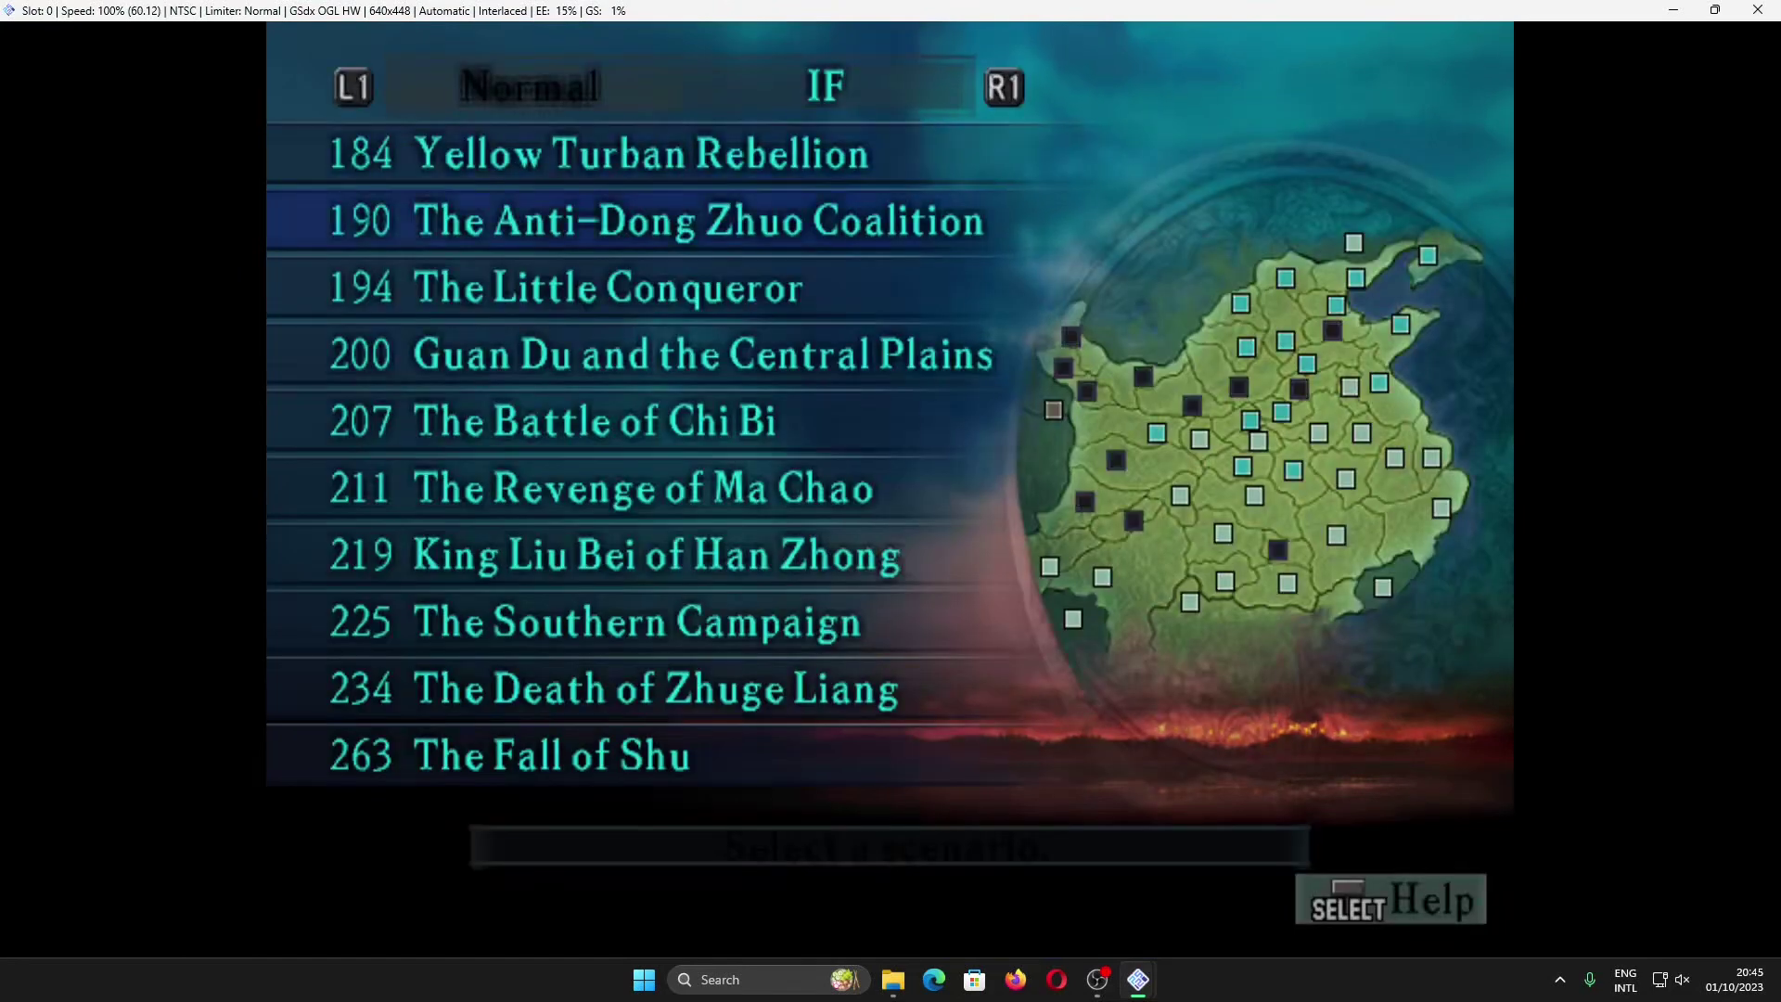
pyautogui.press('Return')
pyautogui.press('Return')
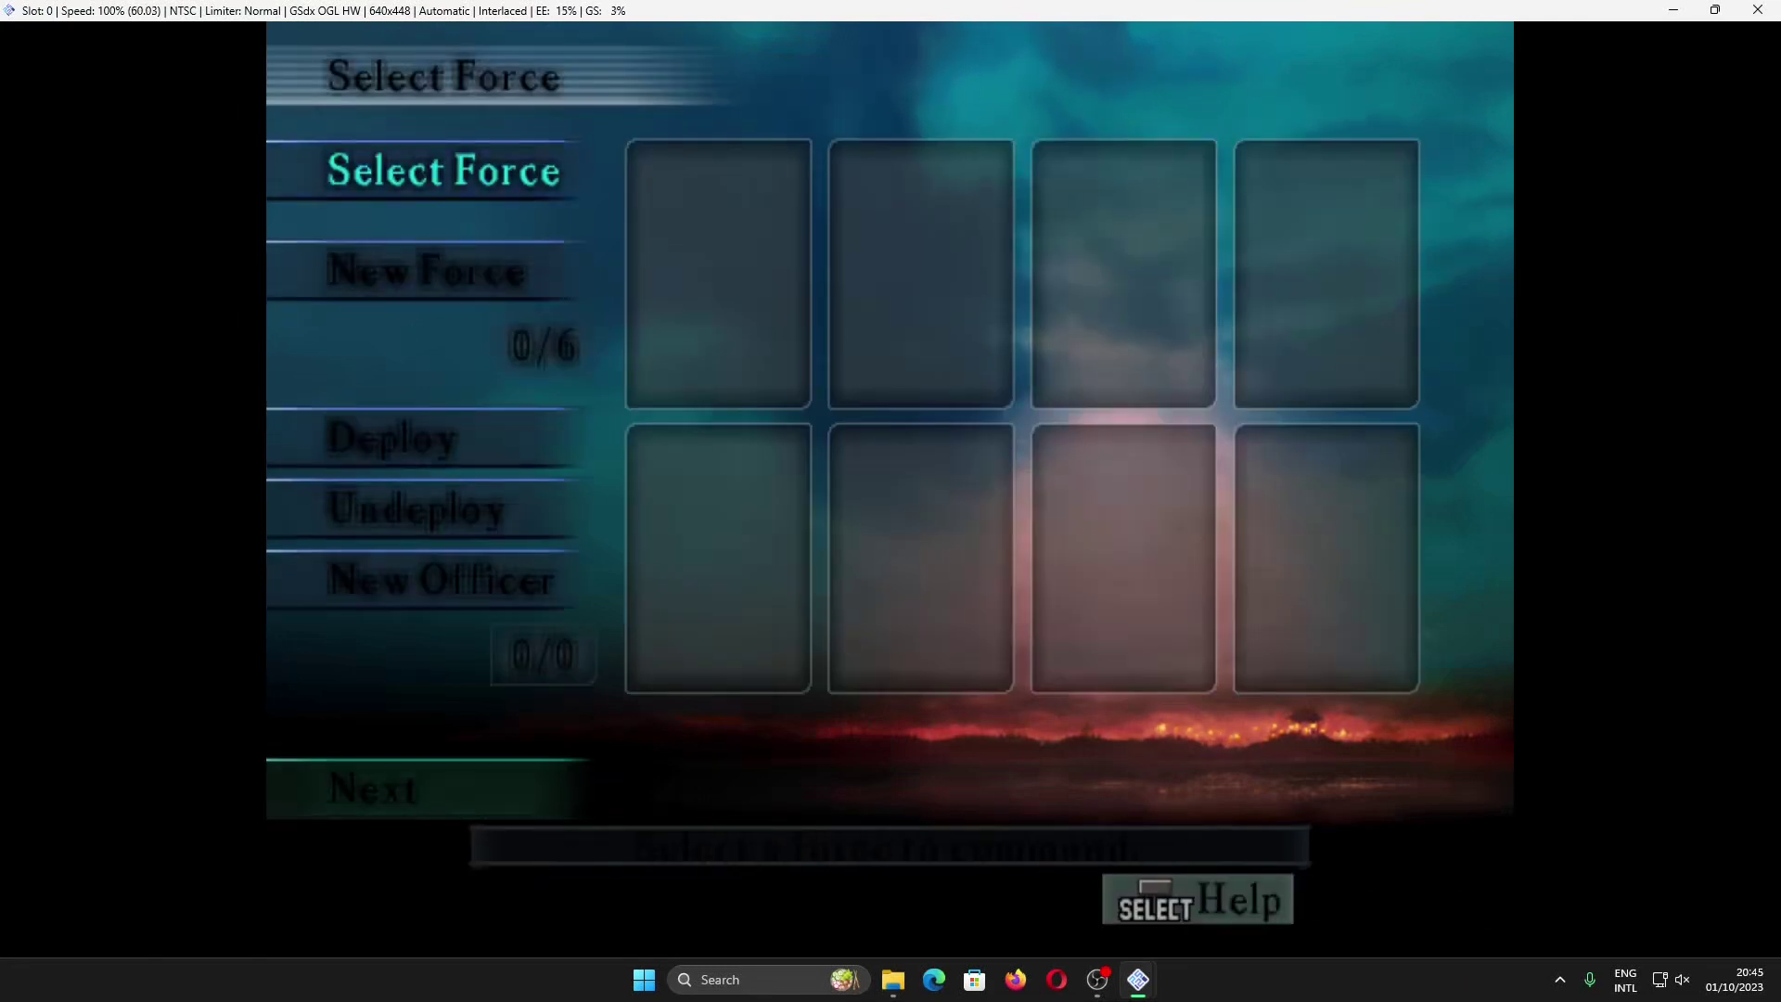
# Select the Liu Biao force on the map and confirm it as the force to command
pyautogui.press('Return')
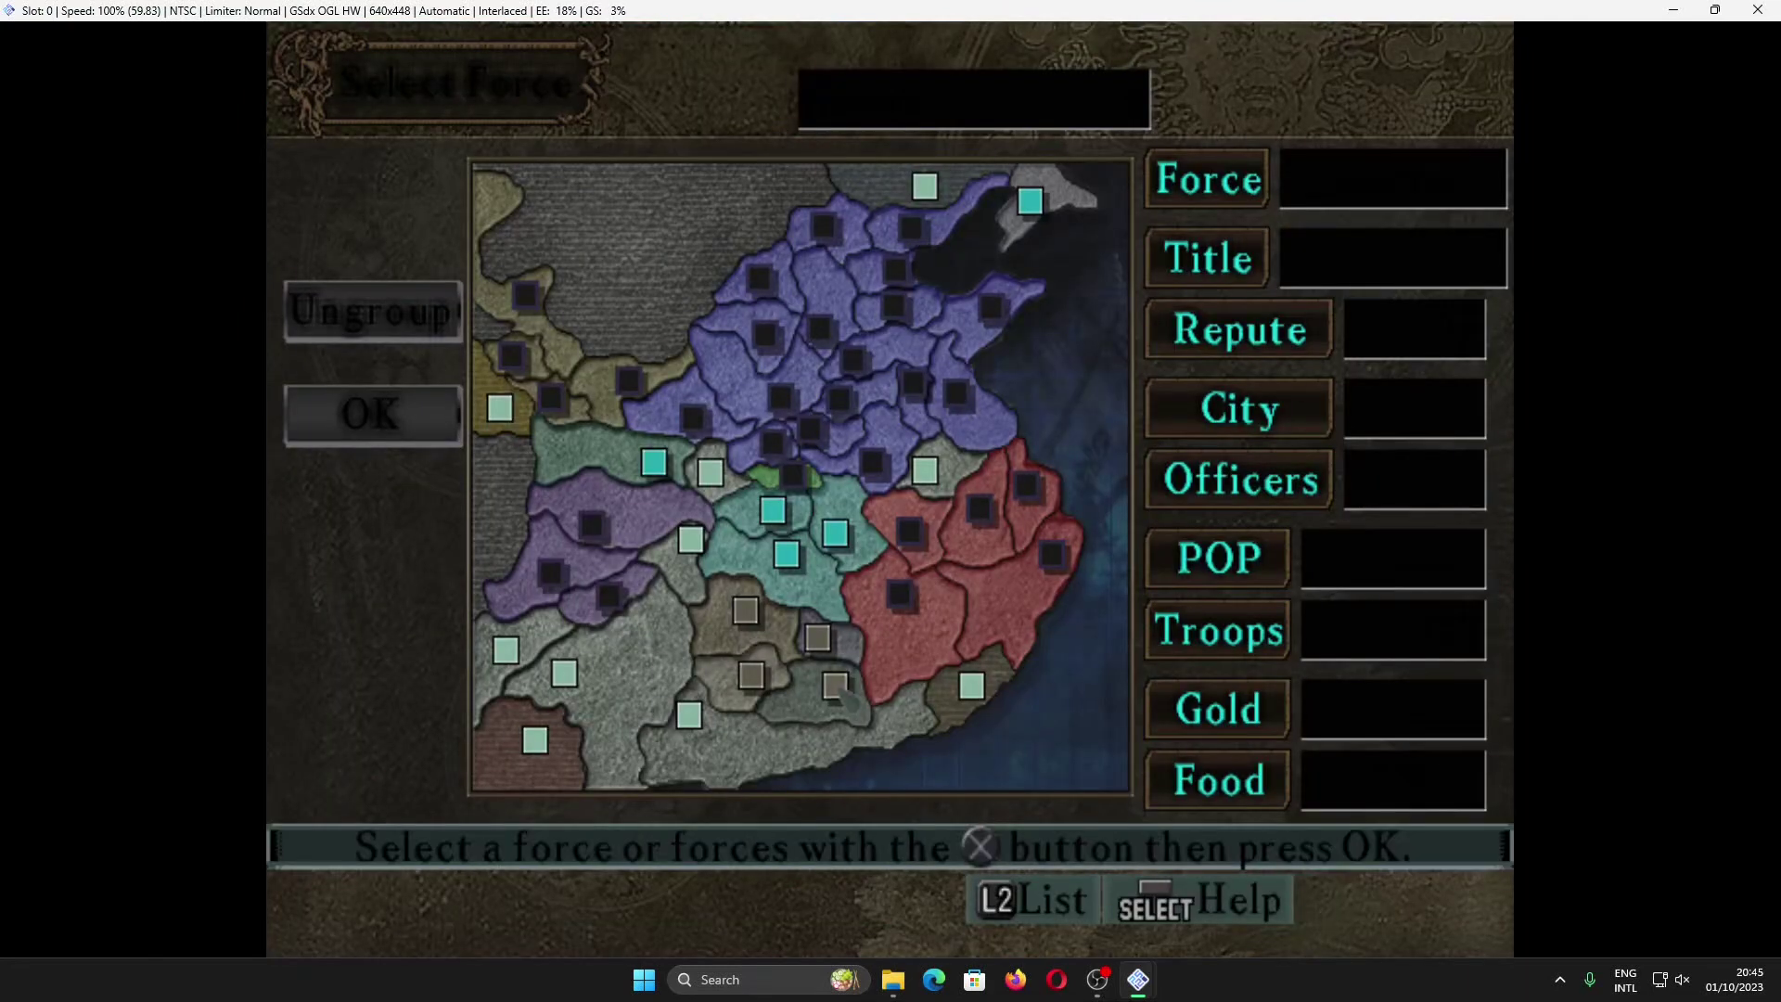
pyautogui.press('Return')
pyautogui.press('Left')
pyautogui.press('Return')
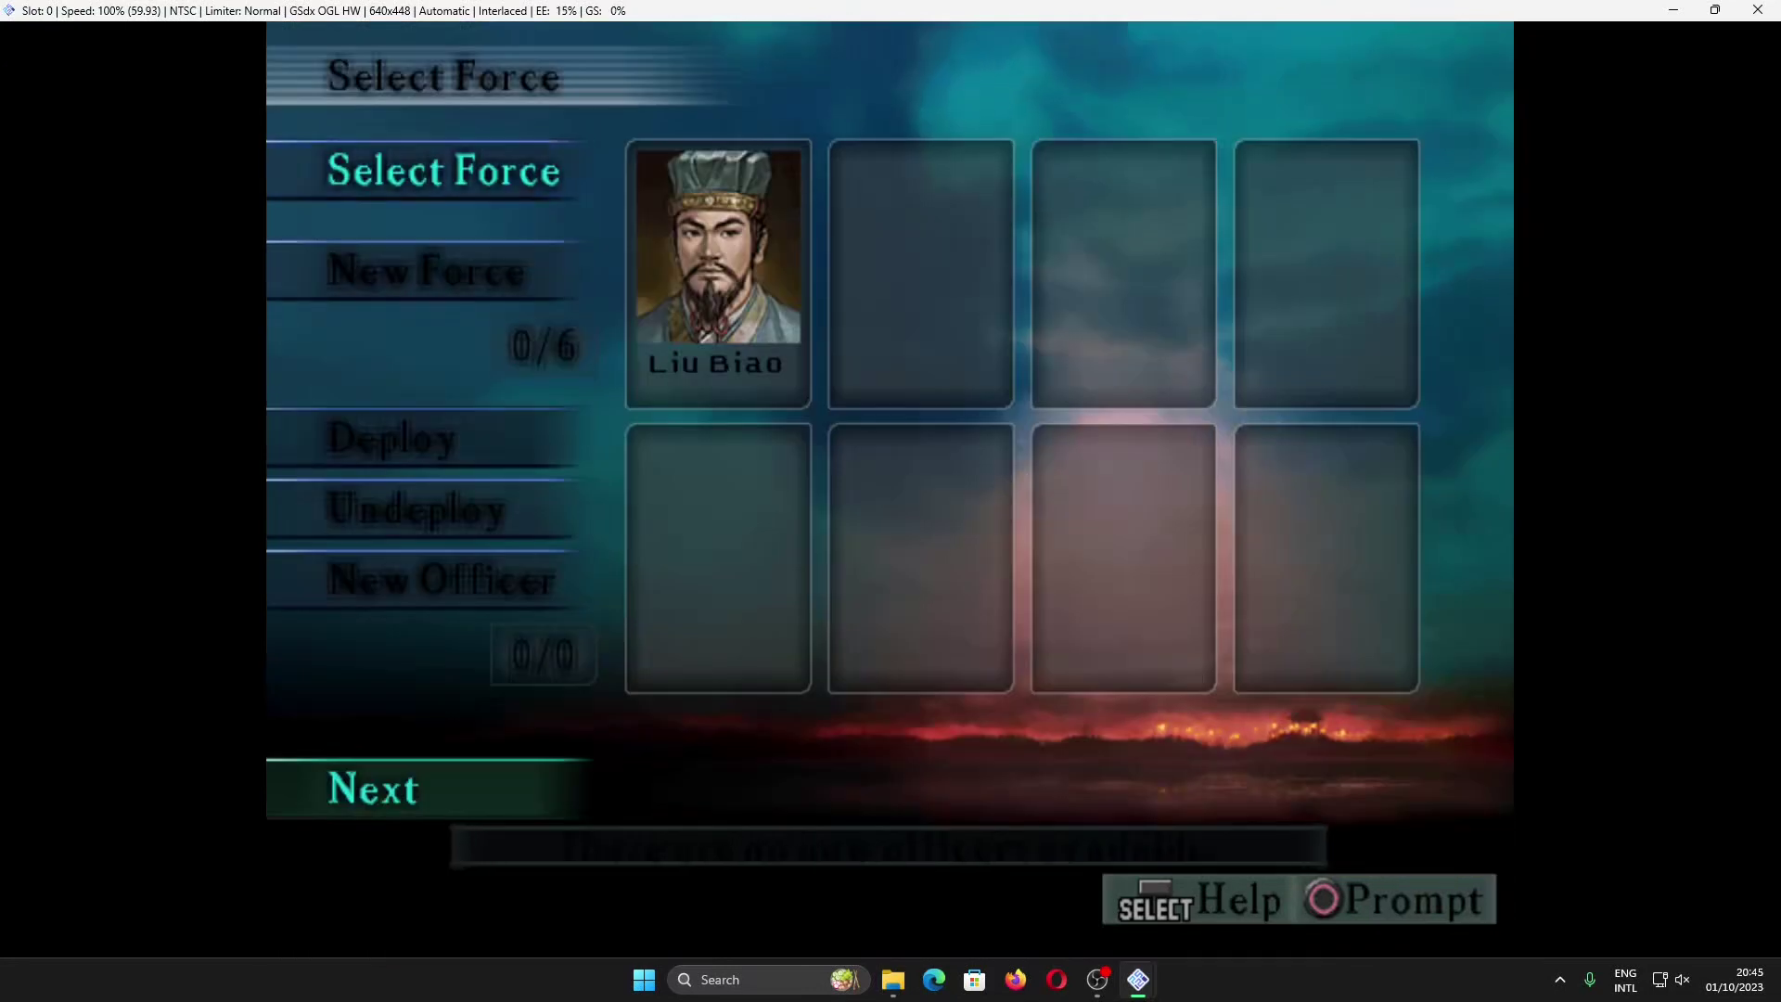
# Proceed past the force selection, accept the default game settings, and start the scenario
pyautogui.press('Return')
pyautogui.press('Down')
pyautogui.press('Down')
pyautogui.press('Down')
pyautogui.press('Down')
pyautogui.press('Down')
pyautogui.press('Down')
pyautogui.press('Down')
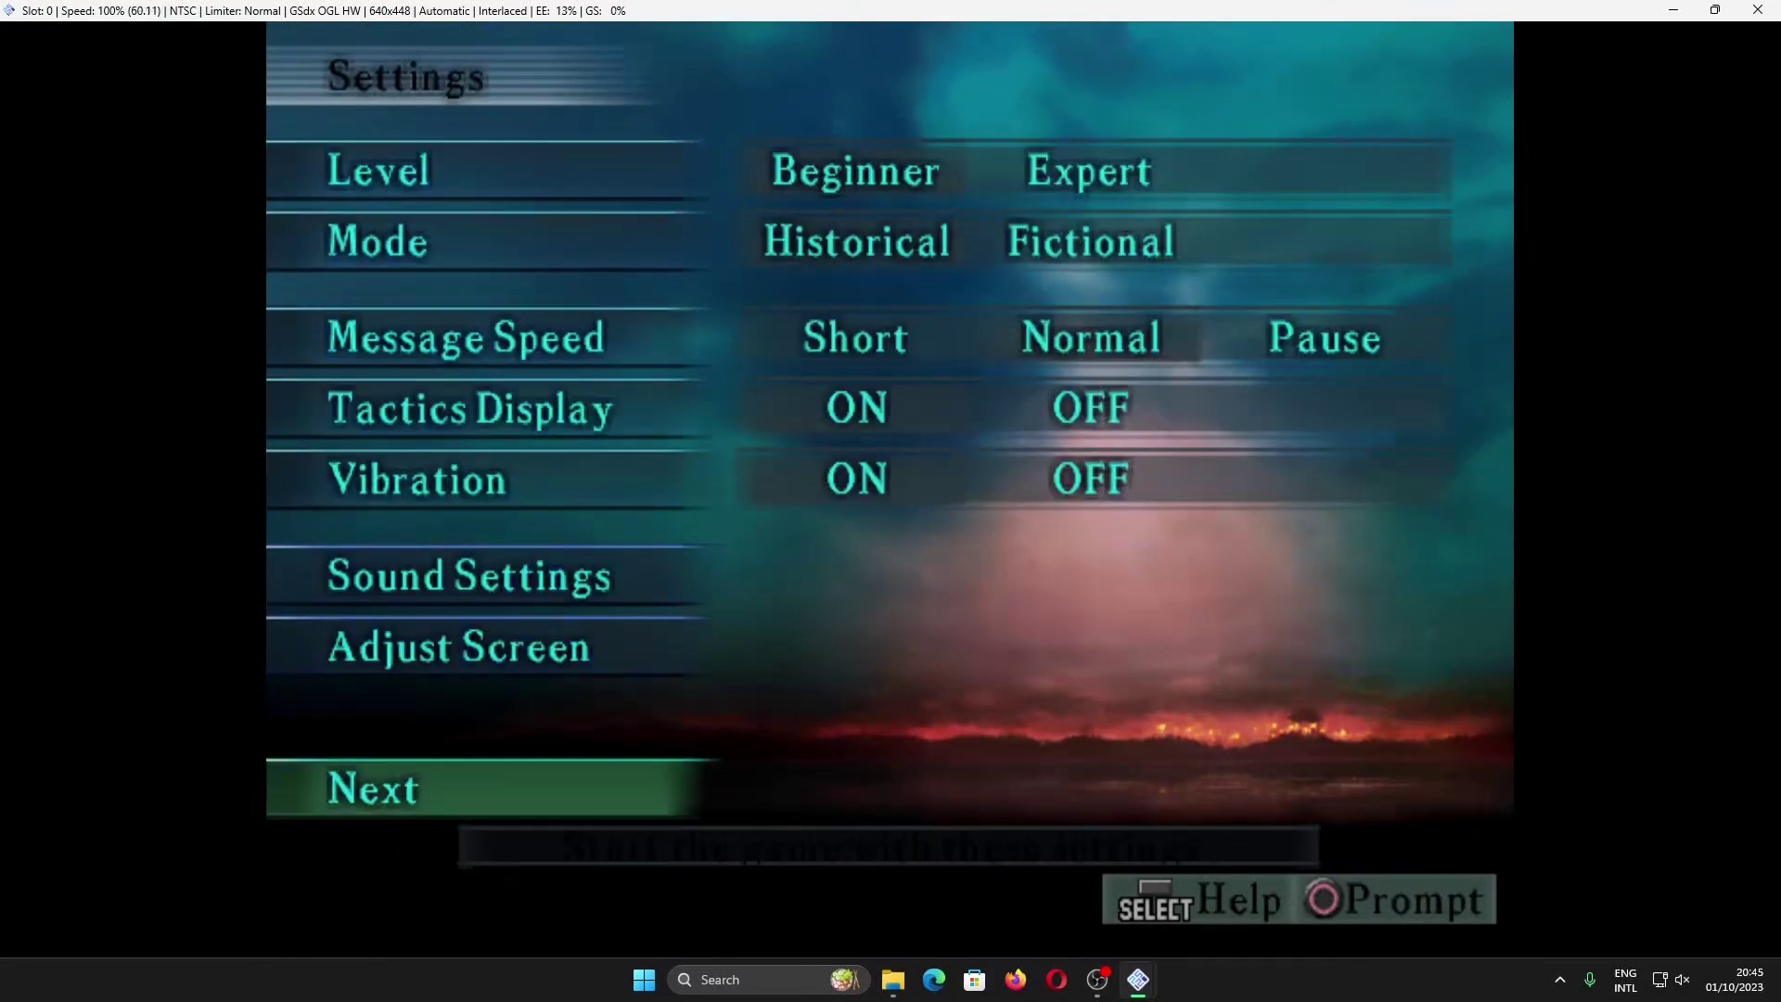
pyautogui.press('Return')
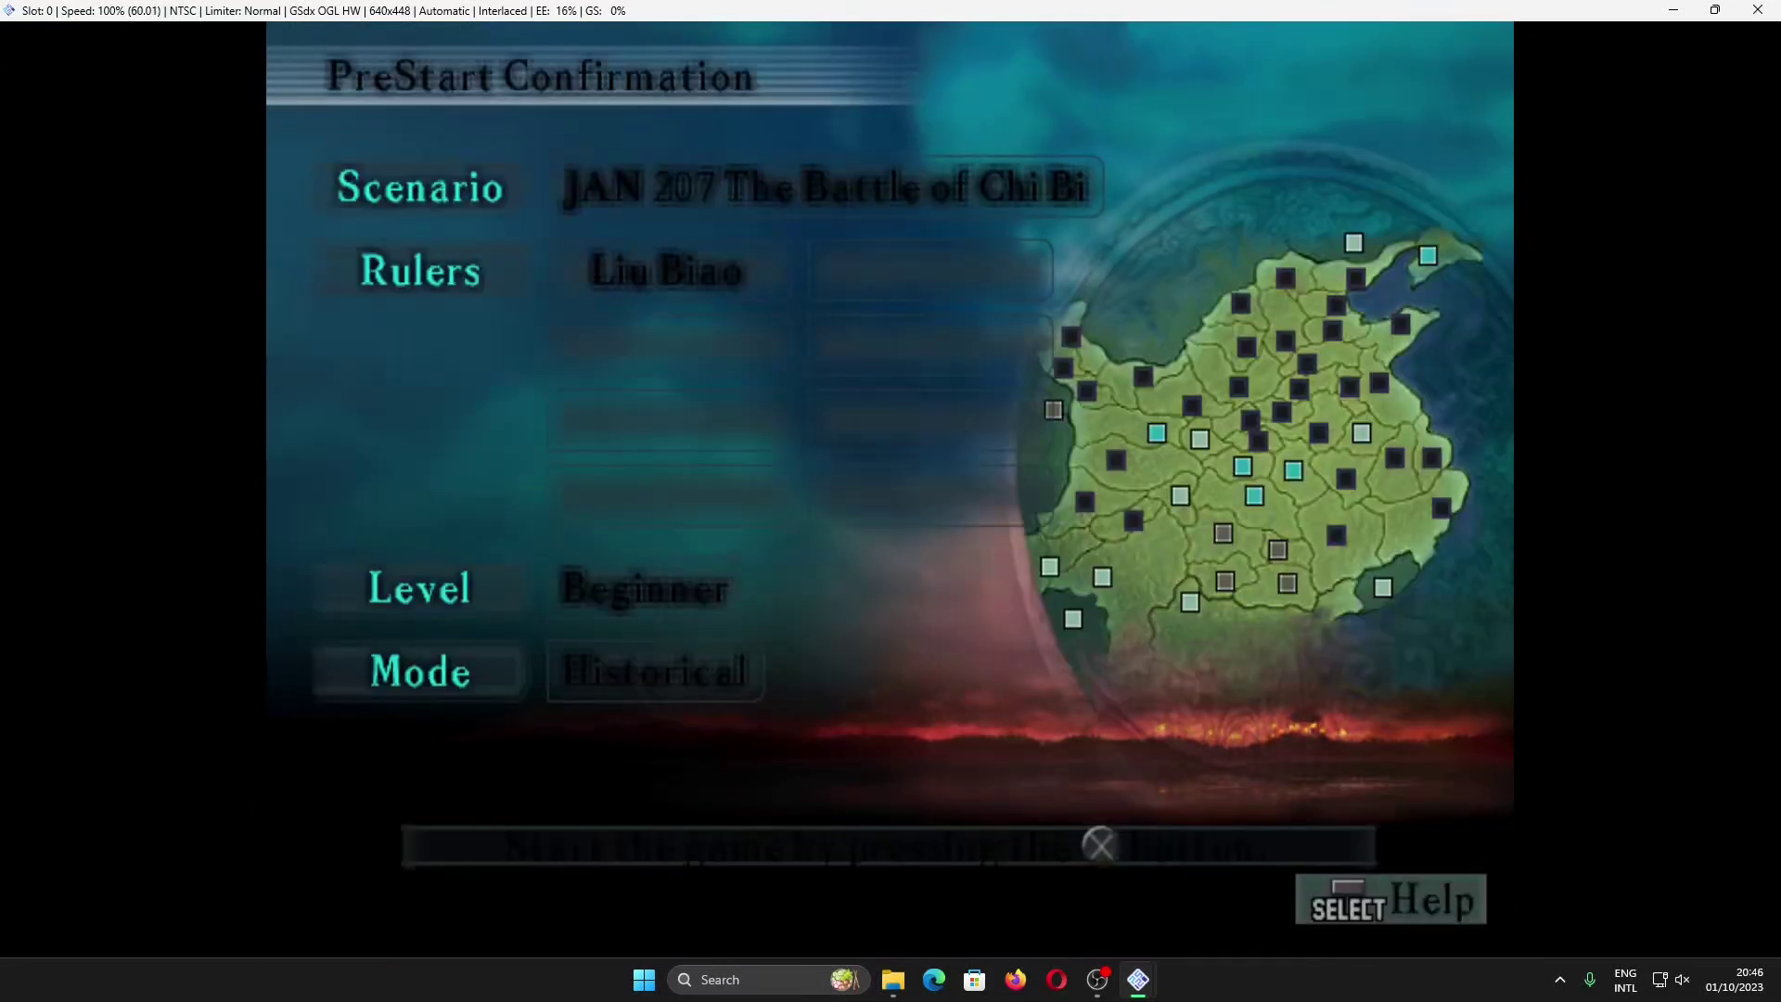
pyautogui.press('Return')
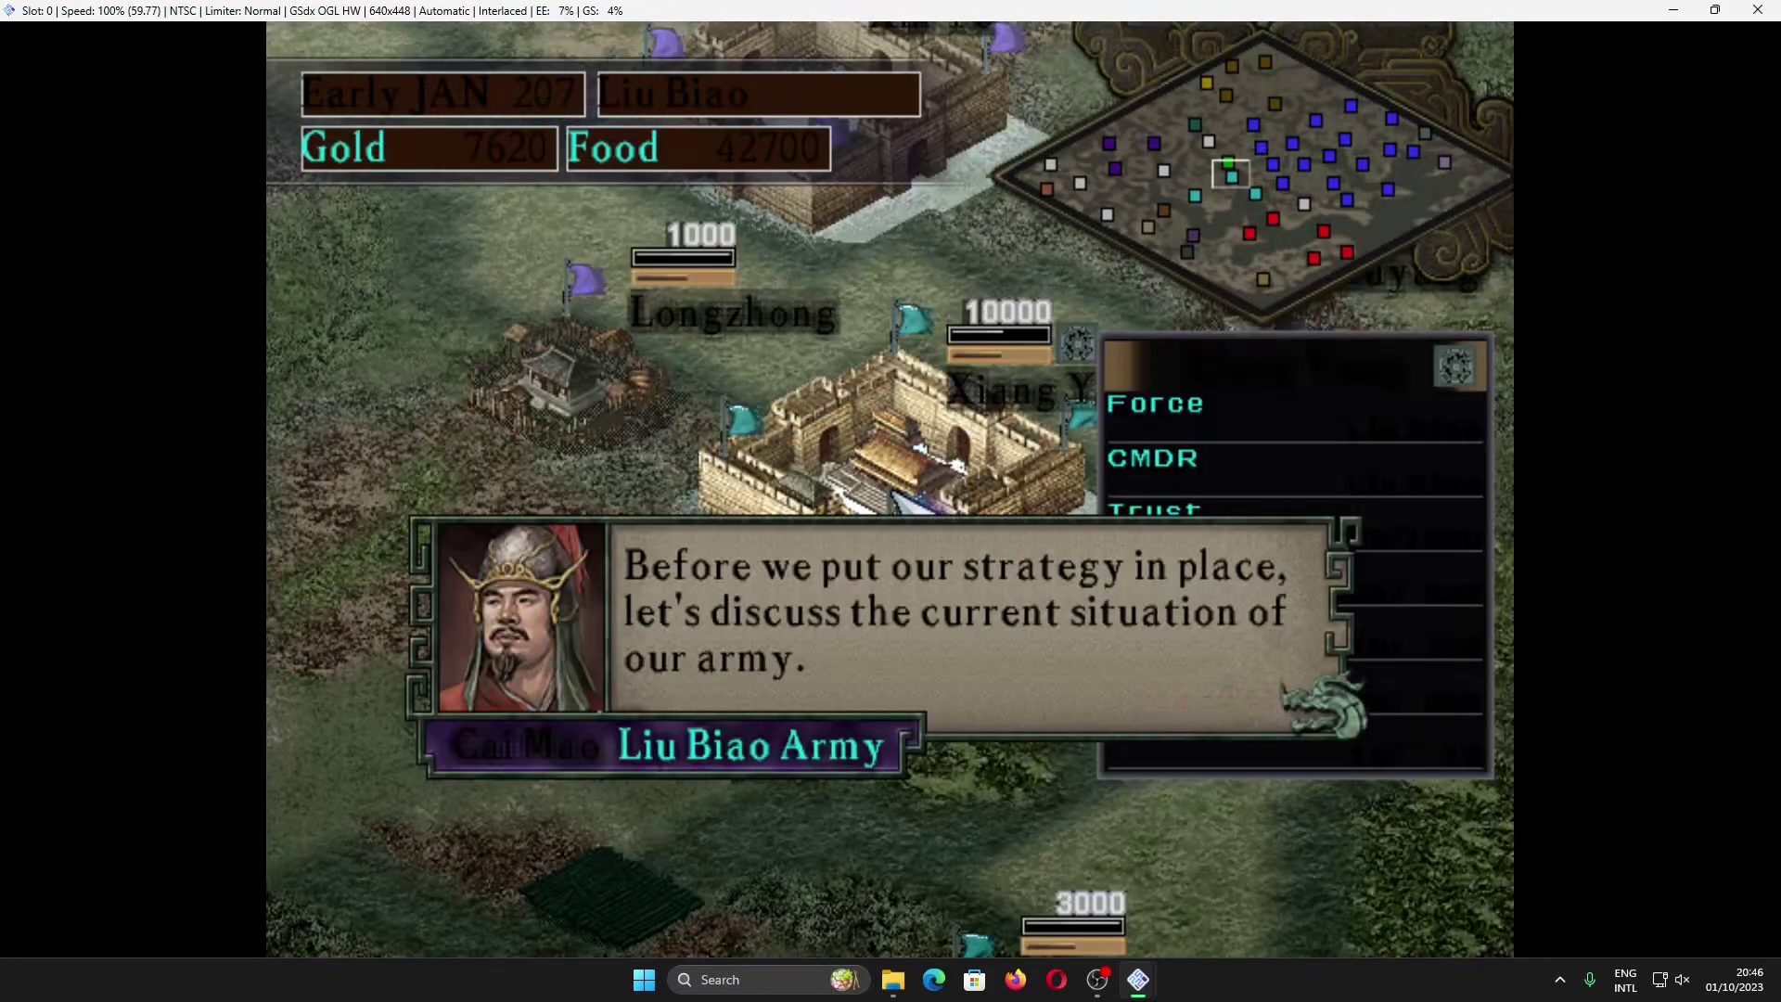
# Advance through the opening briefing messages up to the Liu Bei Army relations, and suspend the game
pyautogui.press('Return')
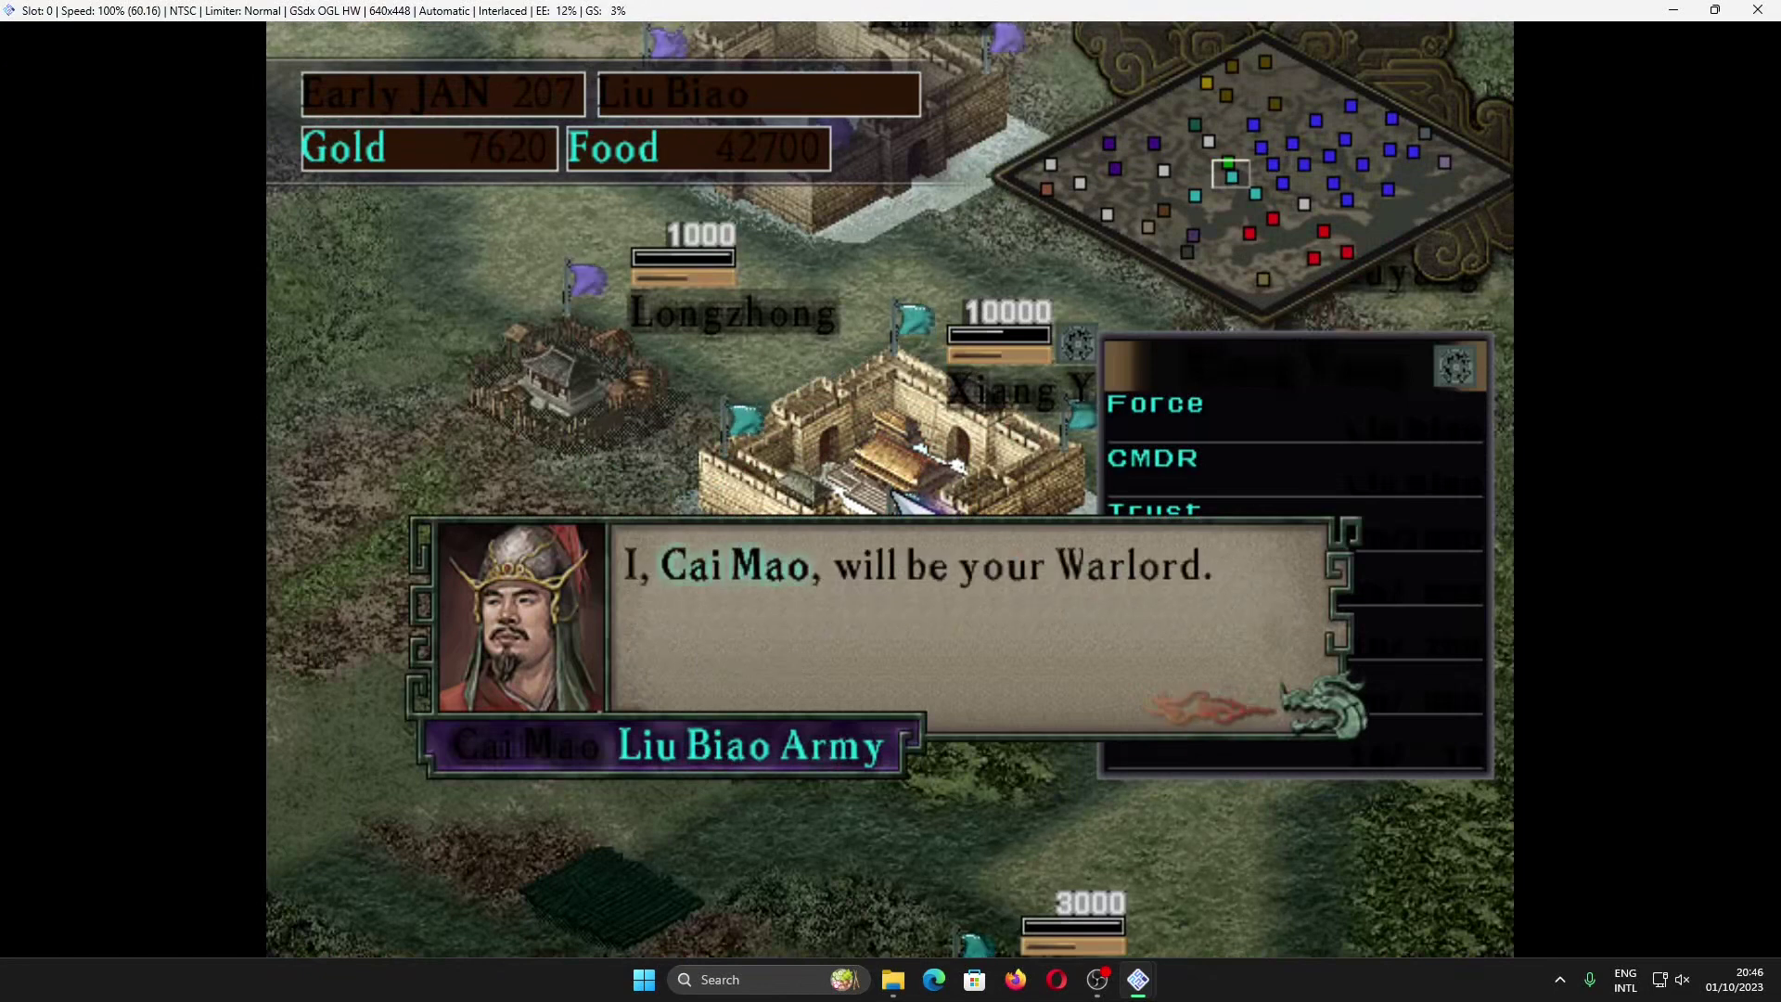
pyautogui.press('Return')
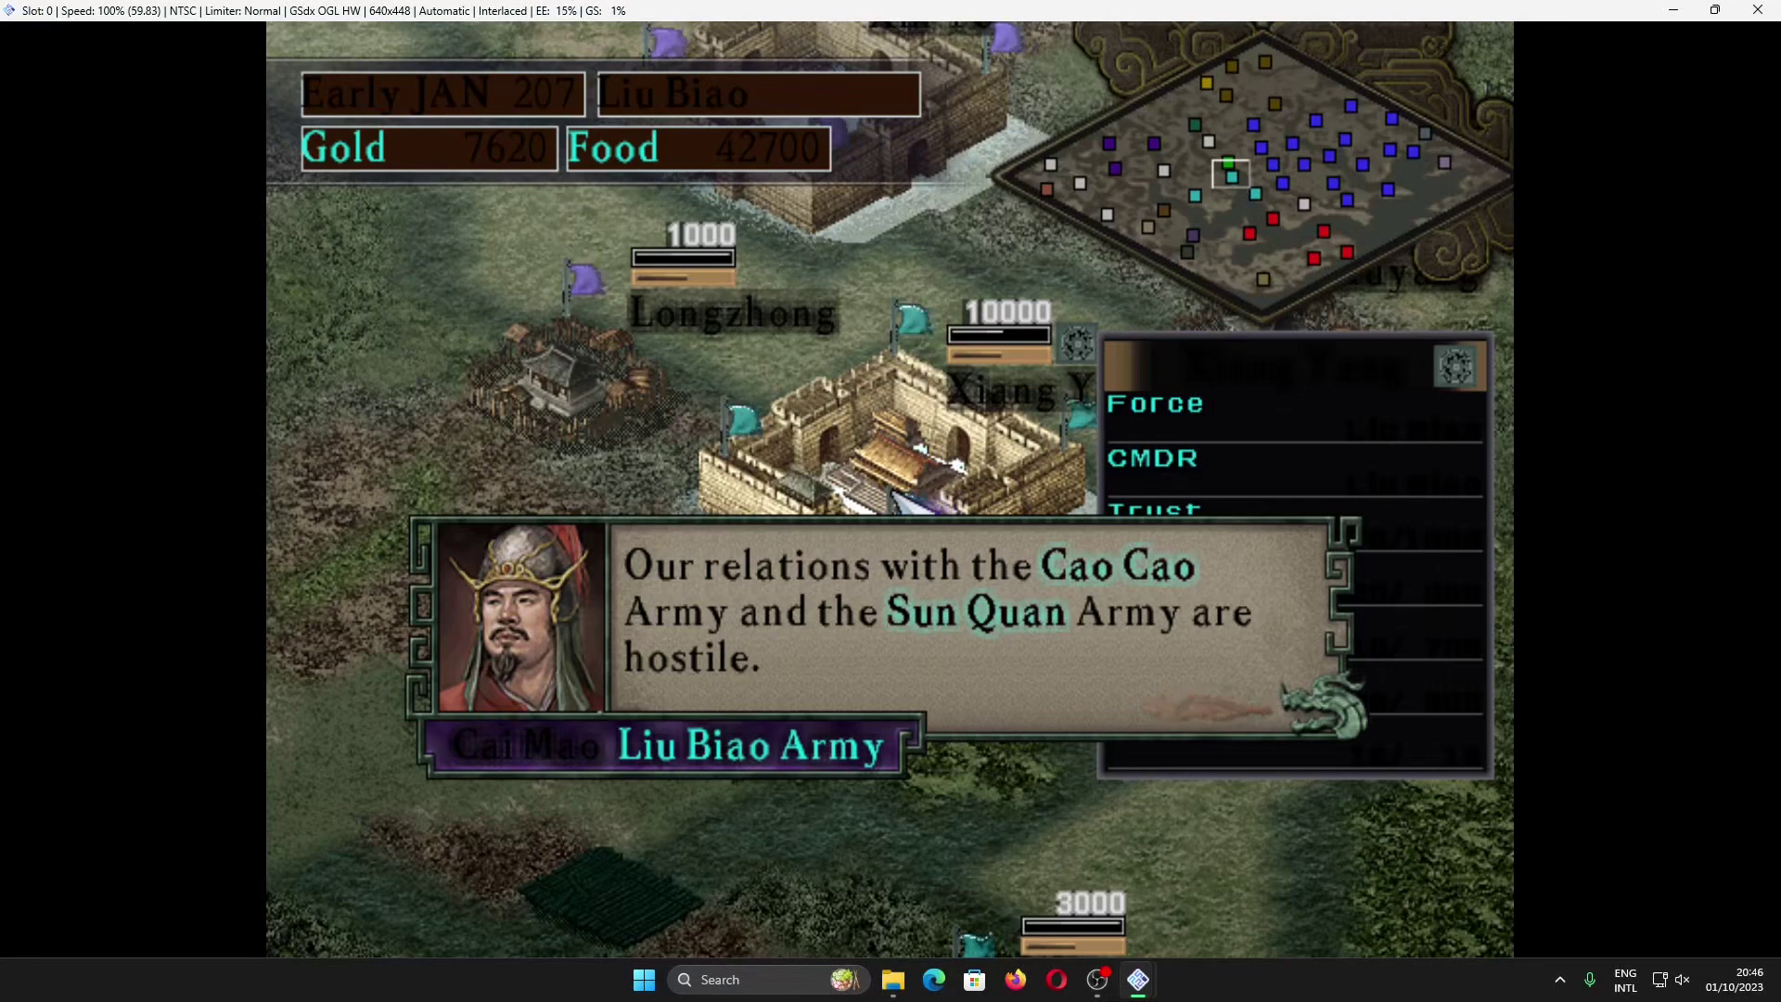
pyautogui.press('Return')
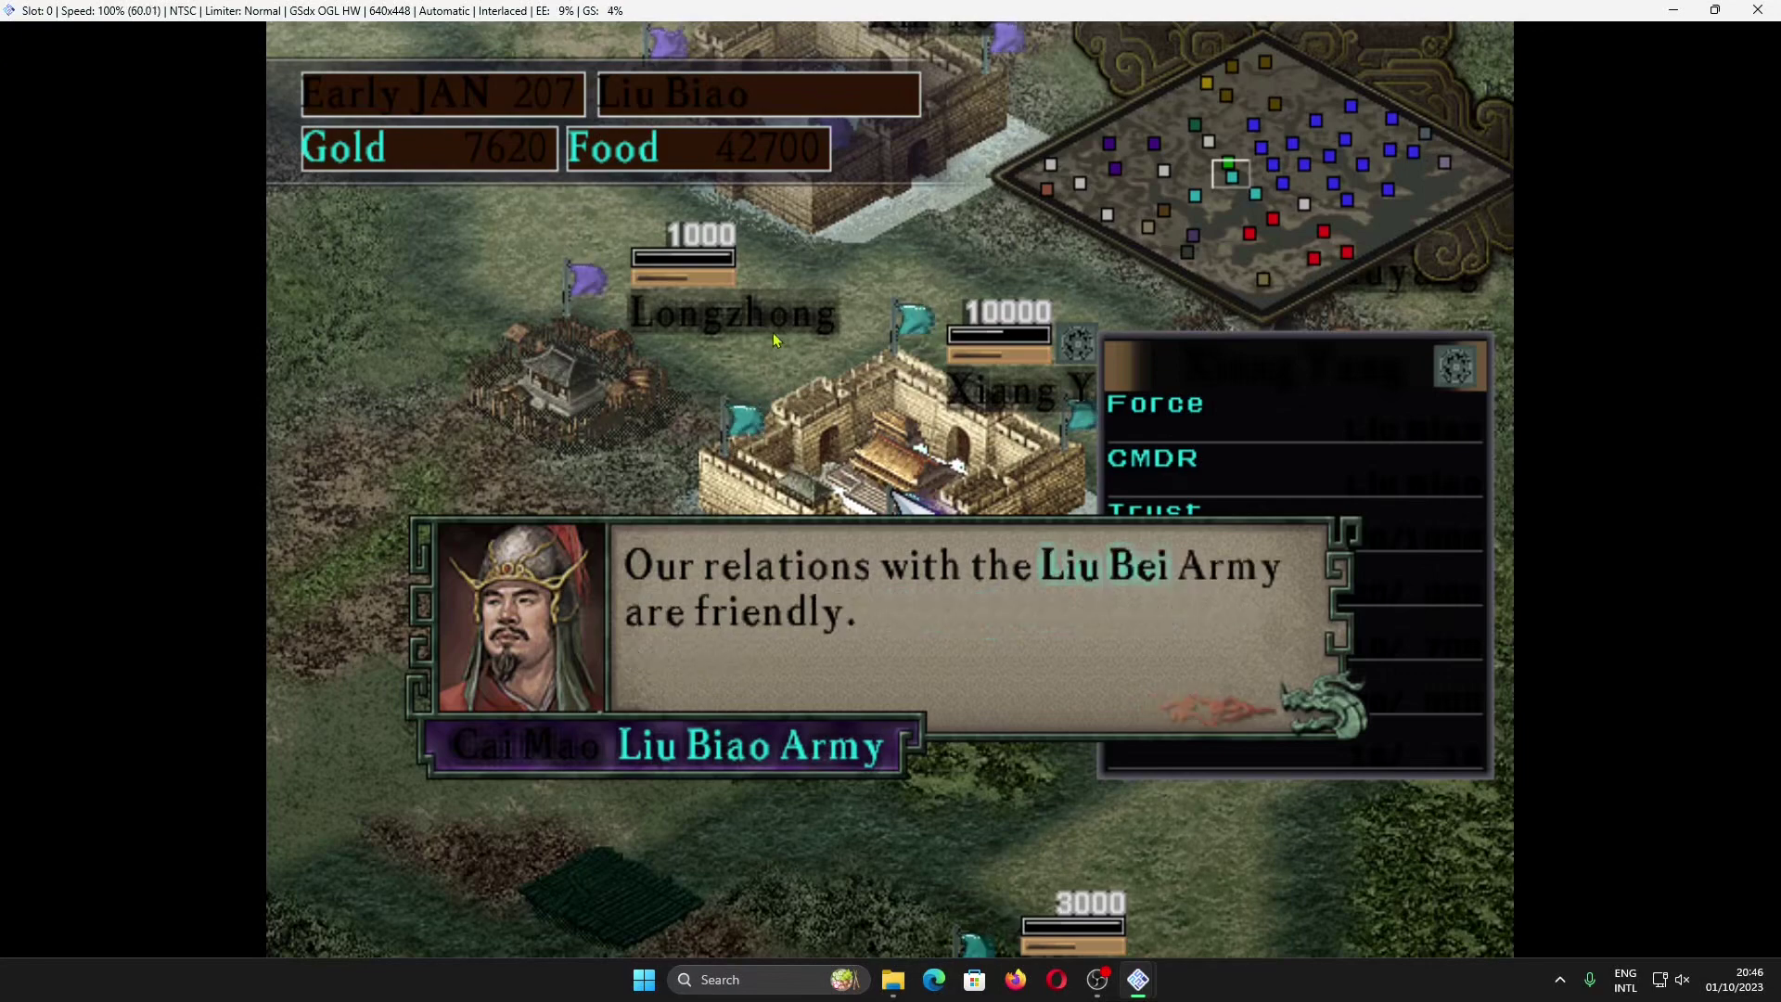
pyautogui.press('Escape')
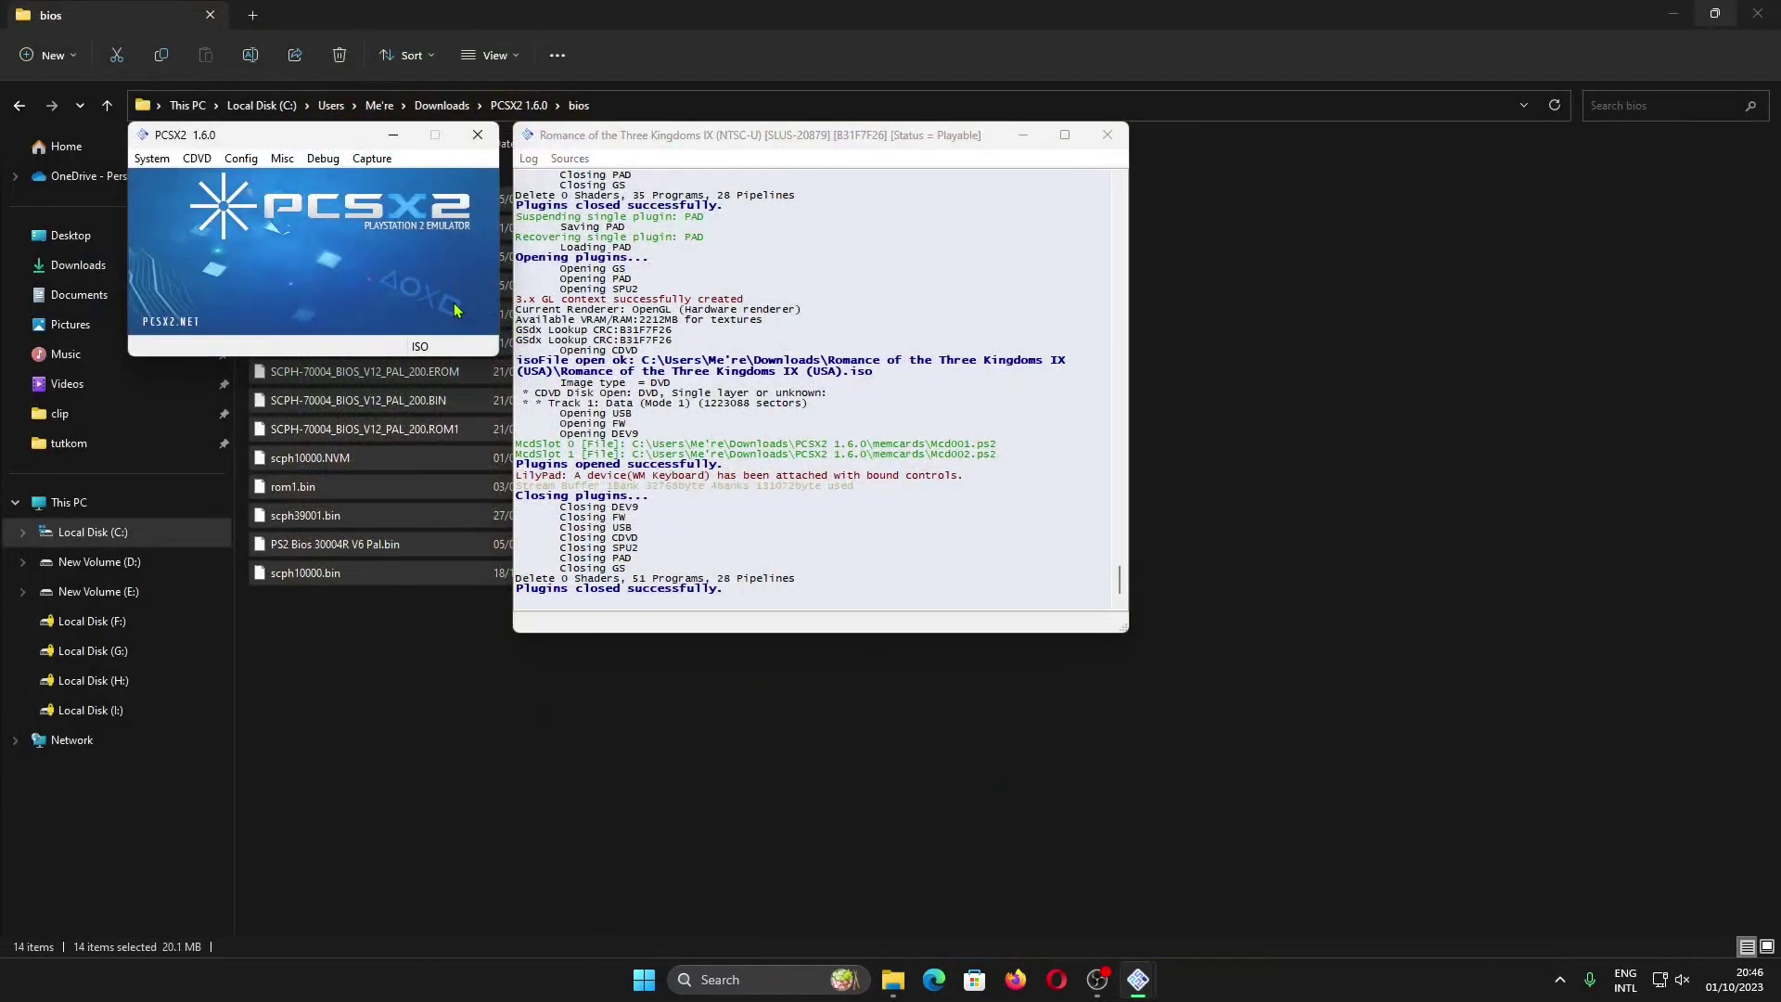
# Set the internal resolution in the GSdx video plugin settings to 3x Native (~1080p) and save
pyautogui.click(240, 159)
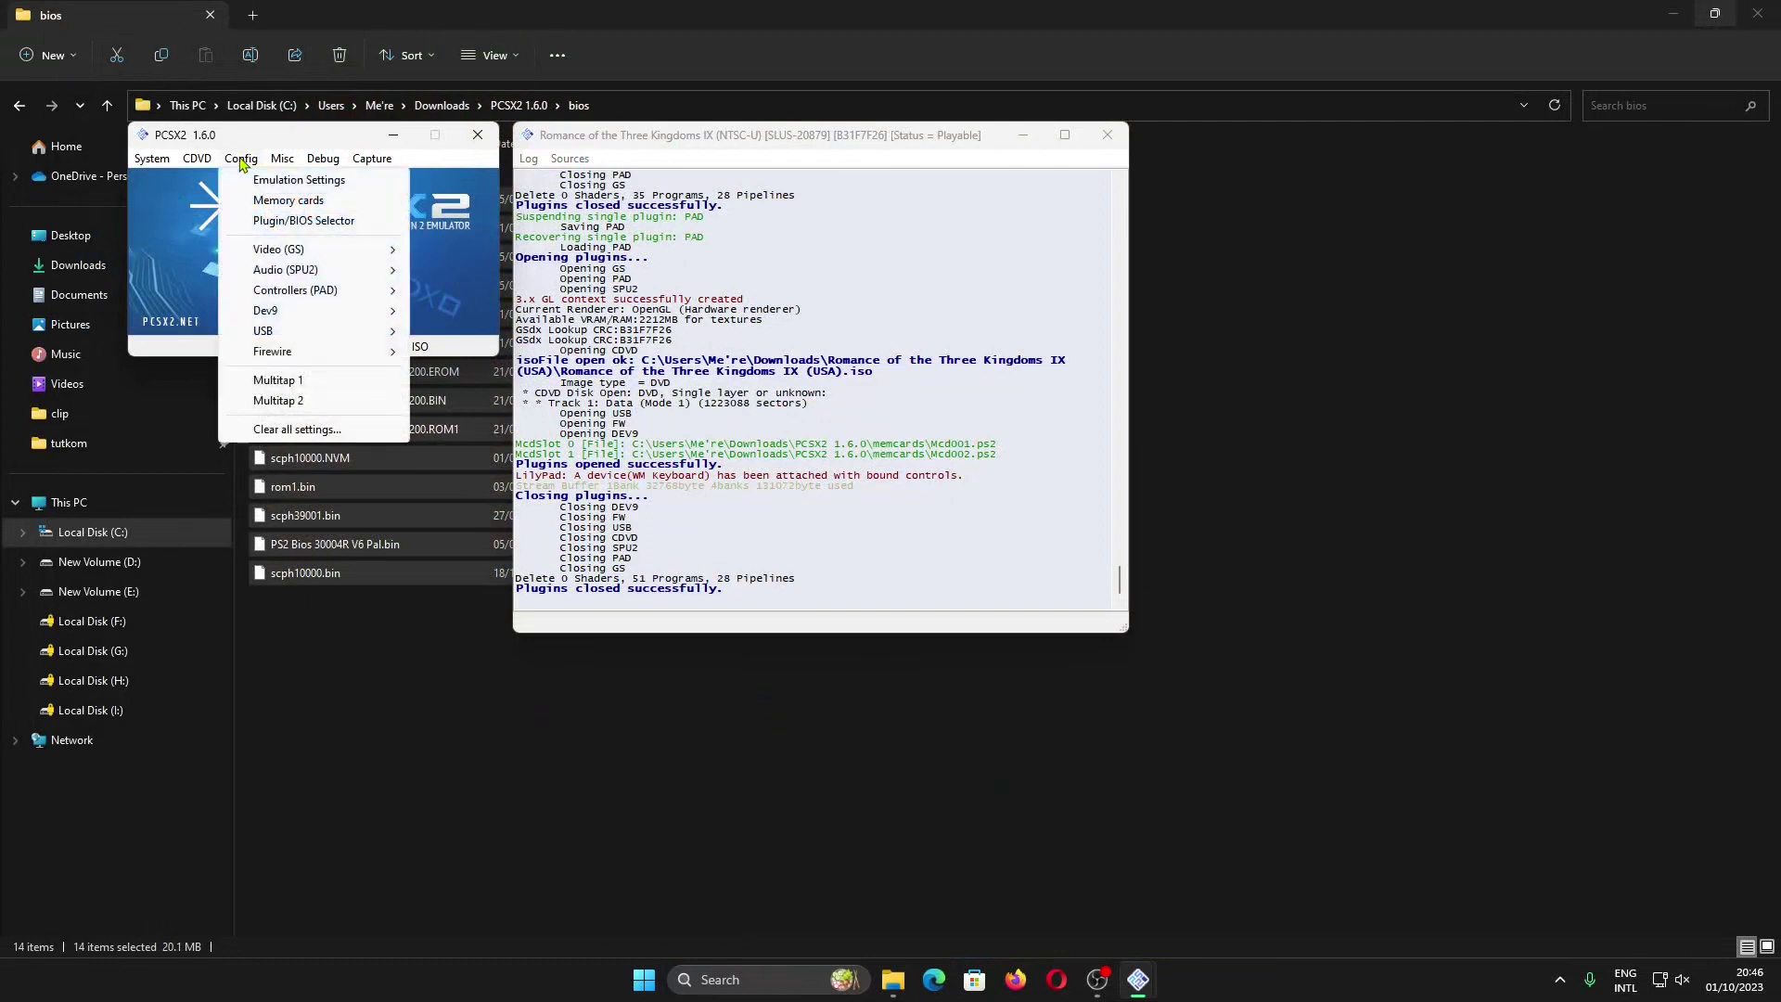
pyautogui.moveTo(299, 251)
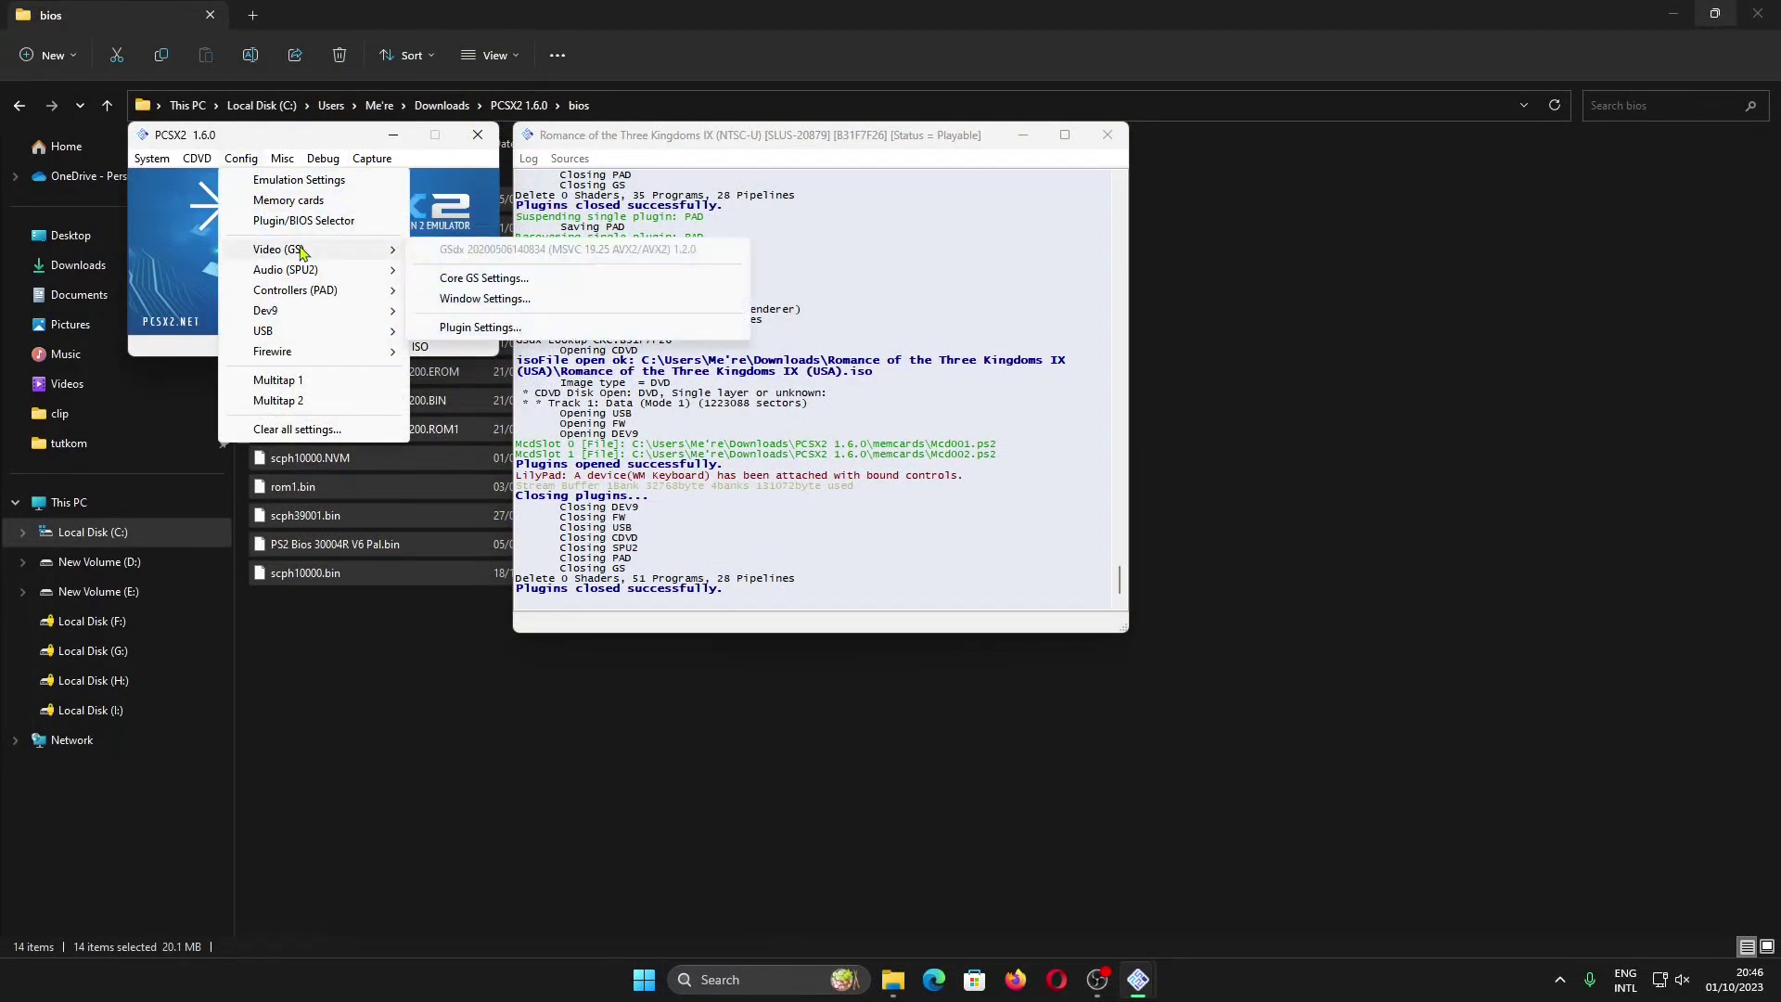
pyautogui.click(497, 336)
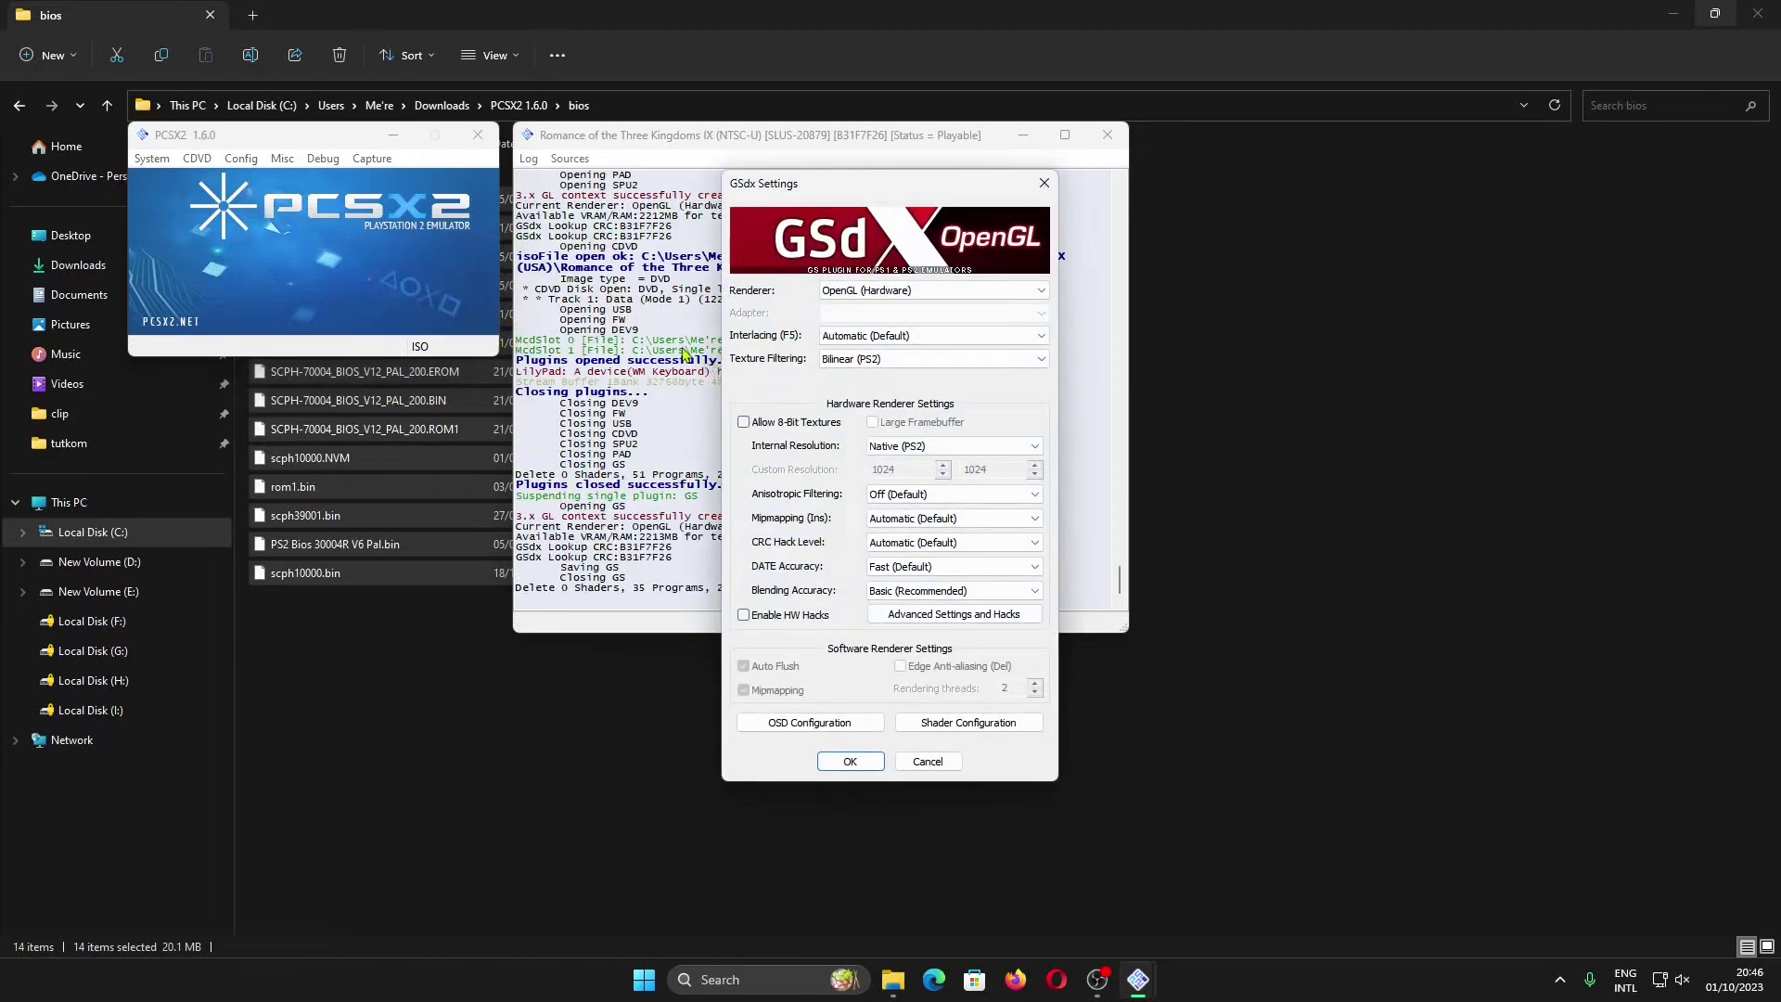
pyautogui.click(998, 446)
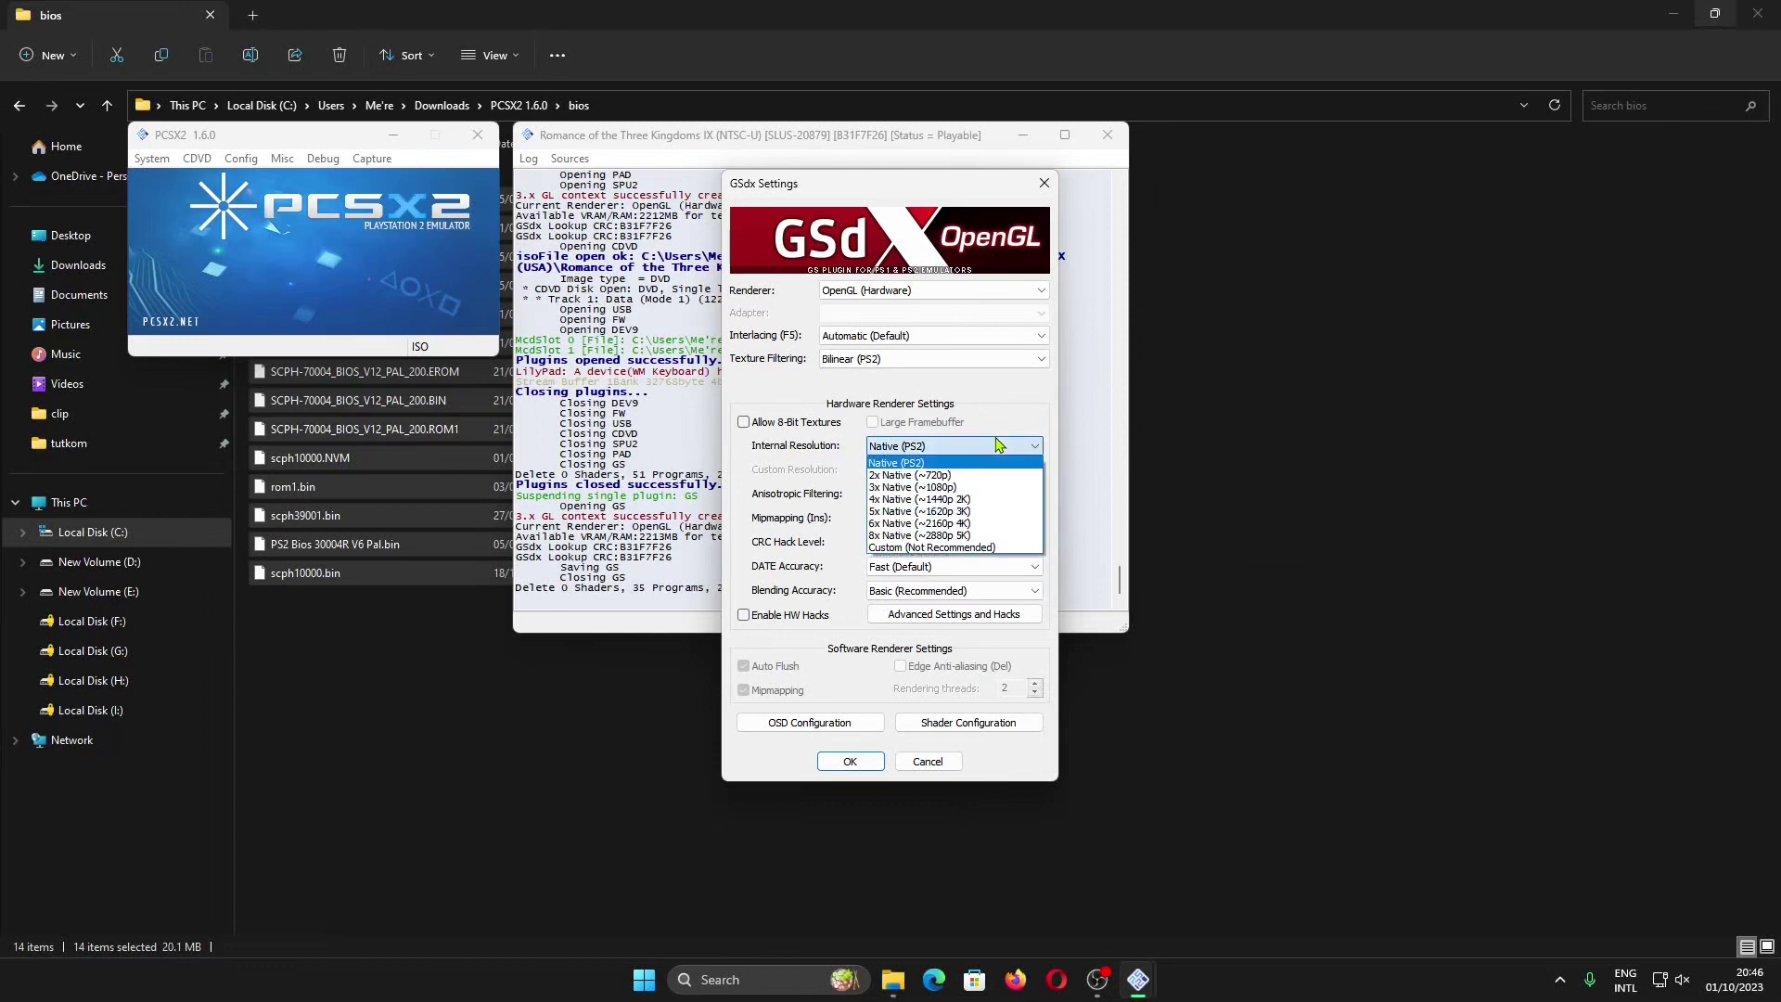
pyautogui.click(978, 488)
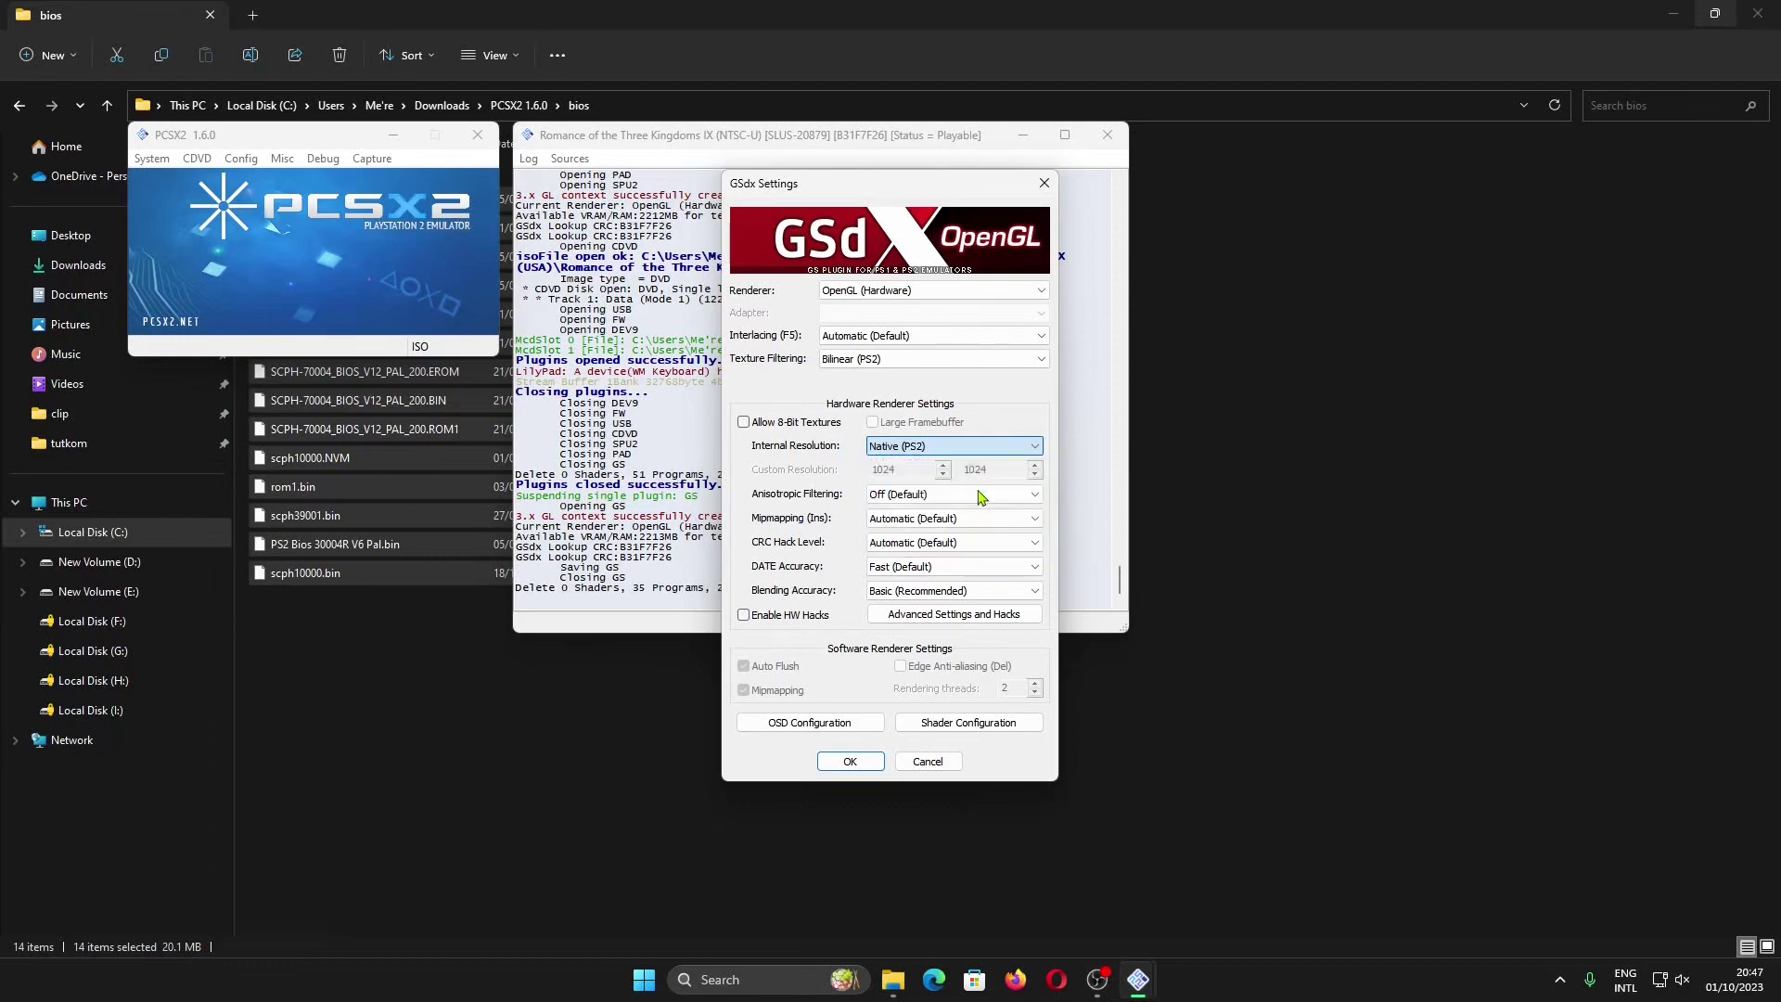
pyautogui.click(869, 765)
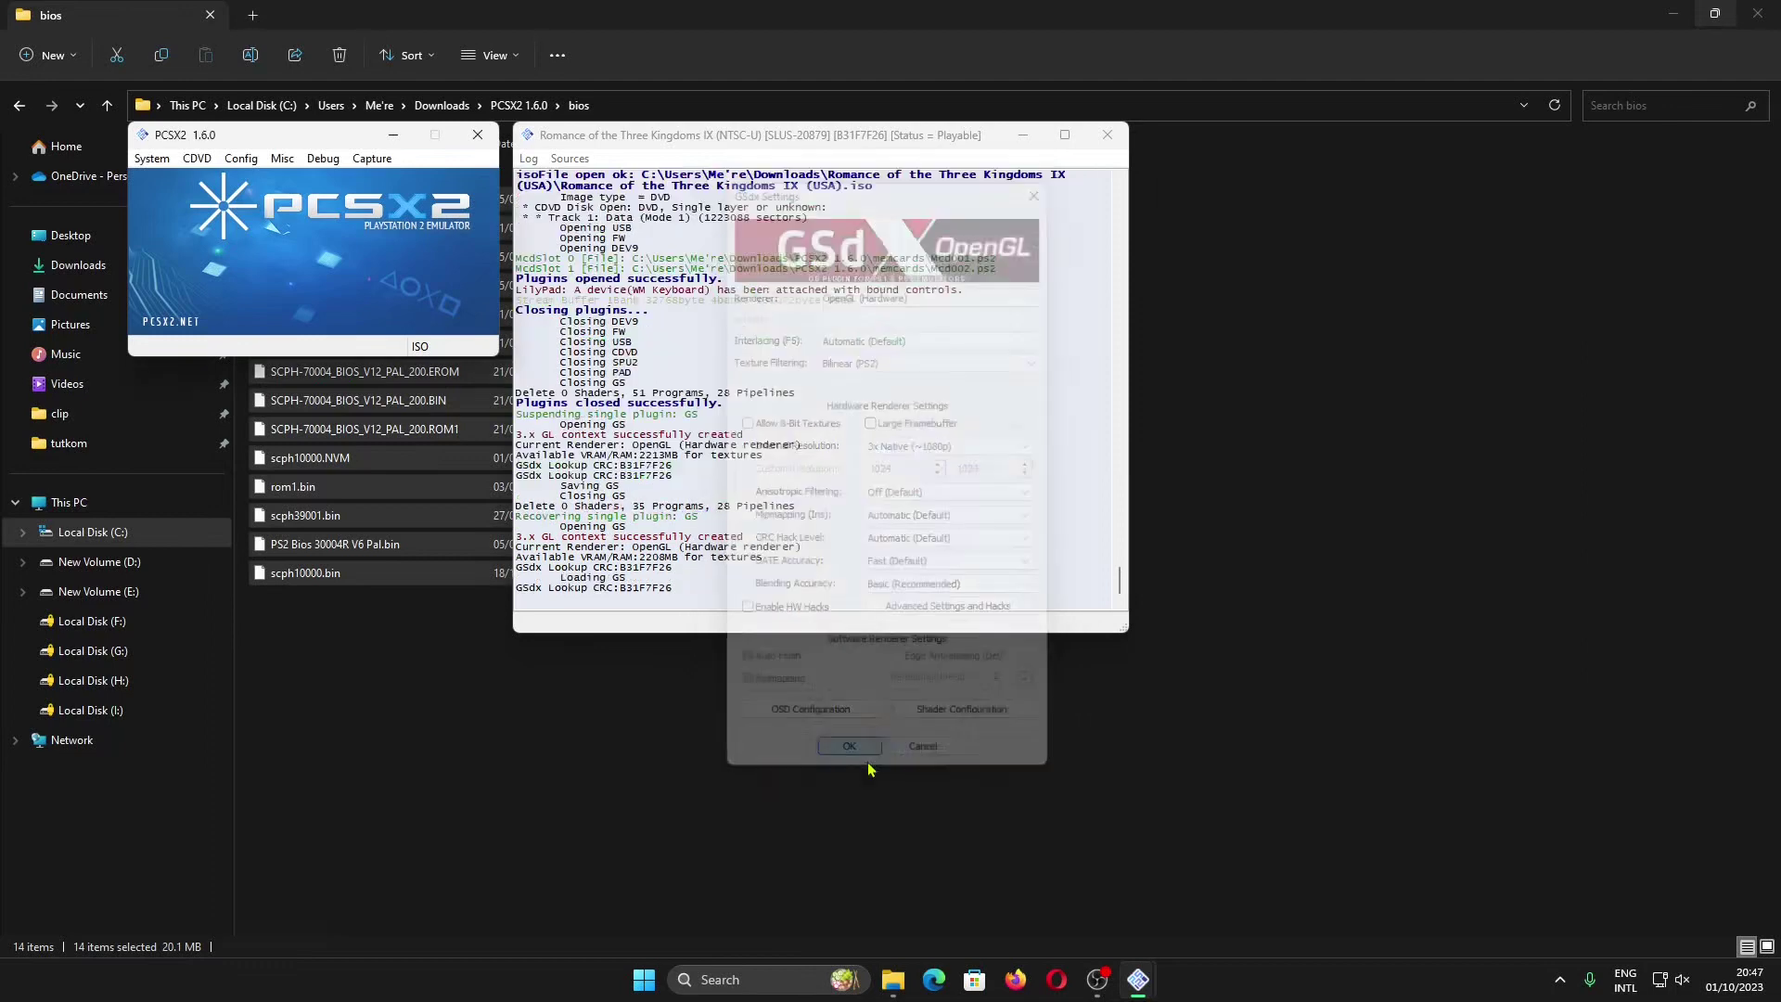
# Resume the game and advance through the remaining briefing messages to the city command menu
pyautogui.click(151, 157)
pyautogui.click(183, 249)
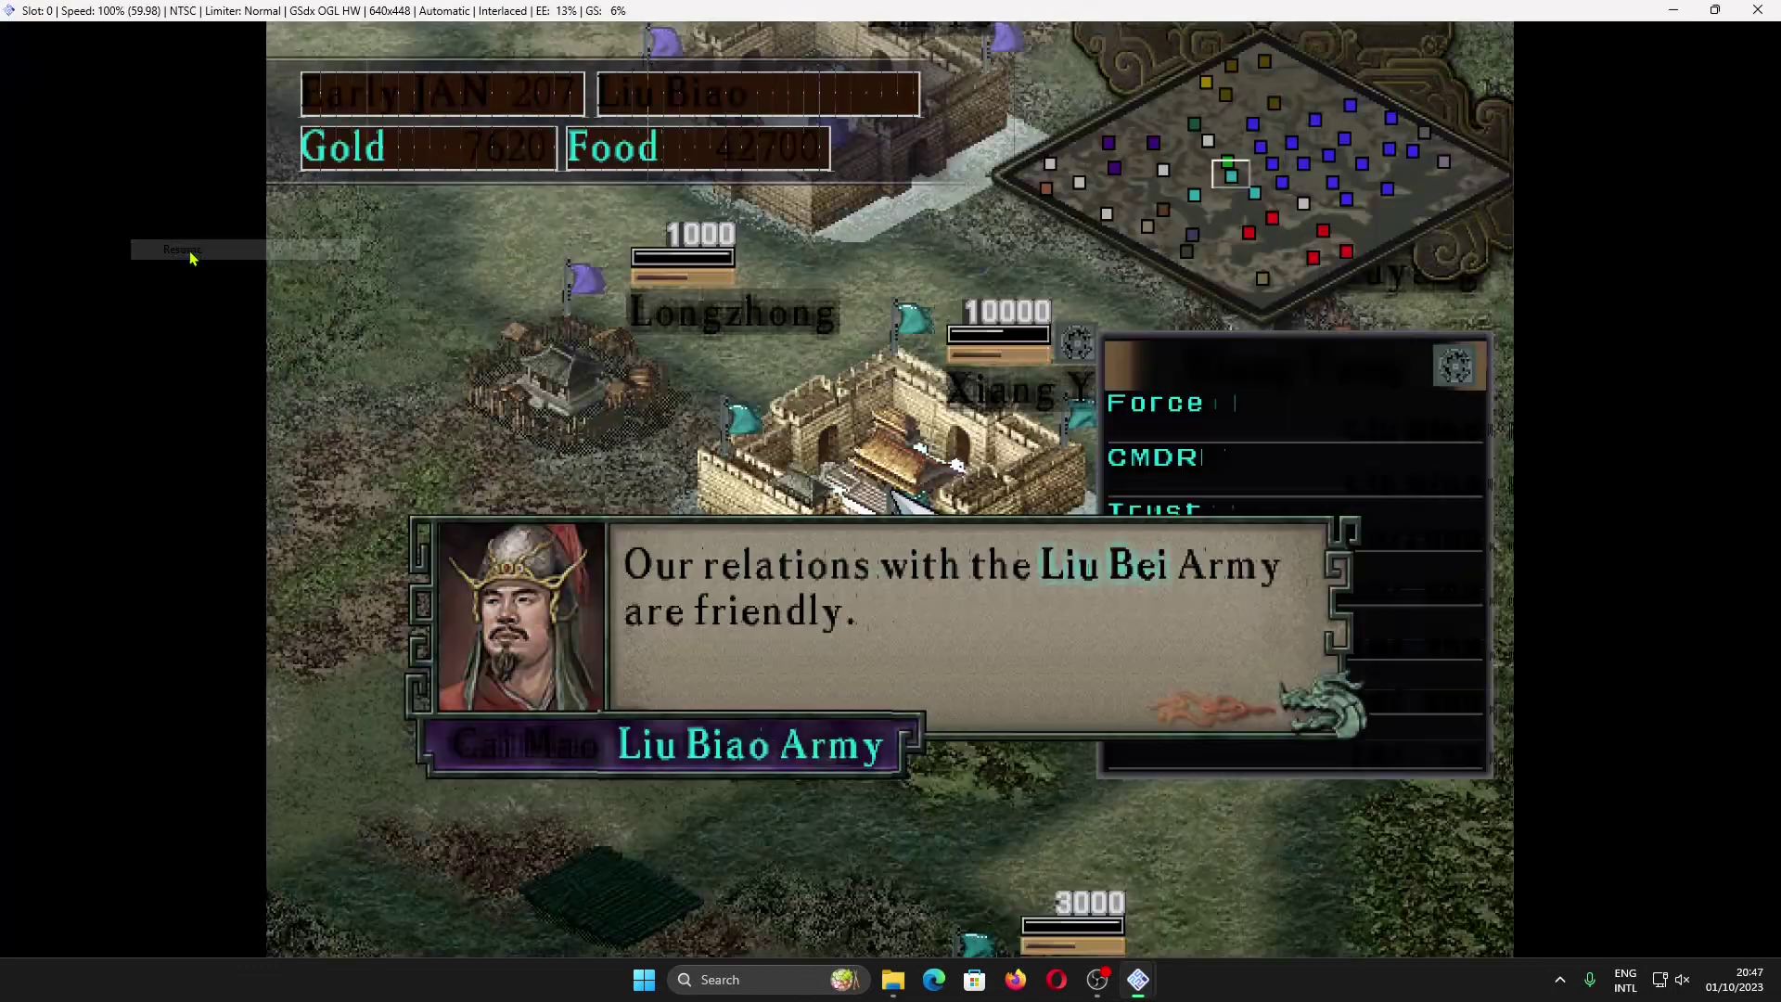
pyautogui.press('Return')
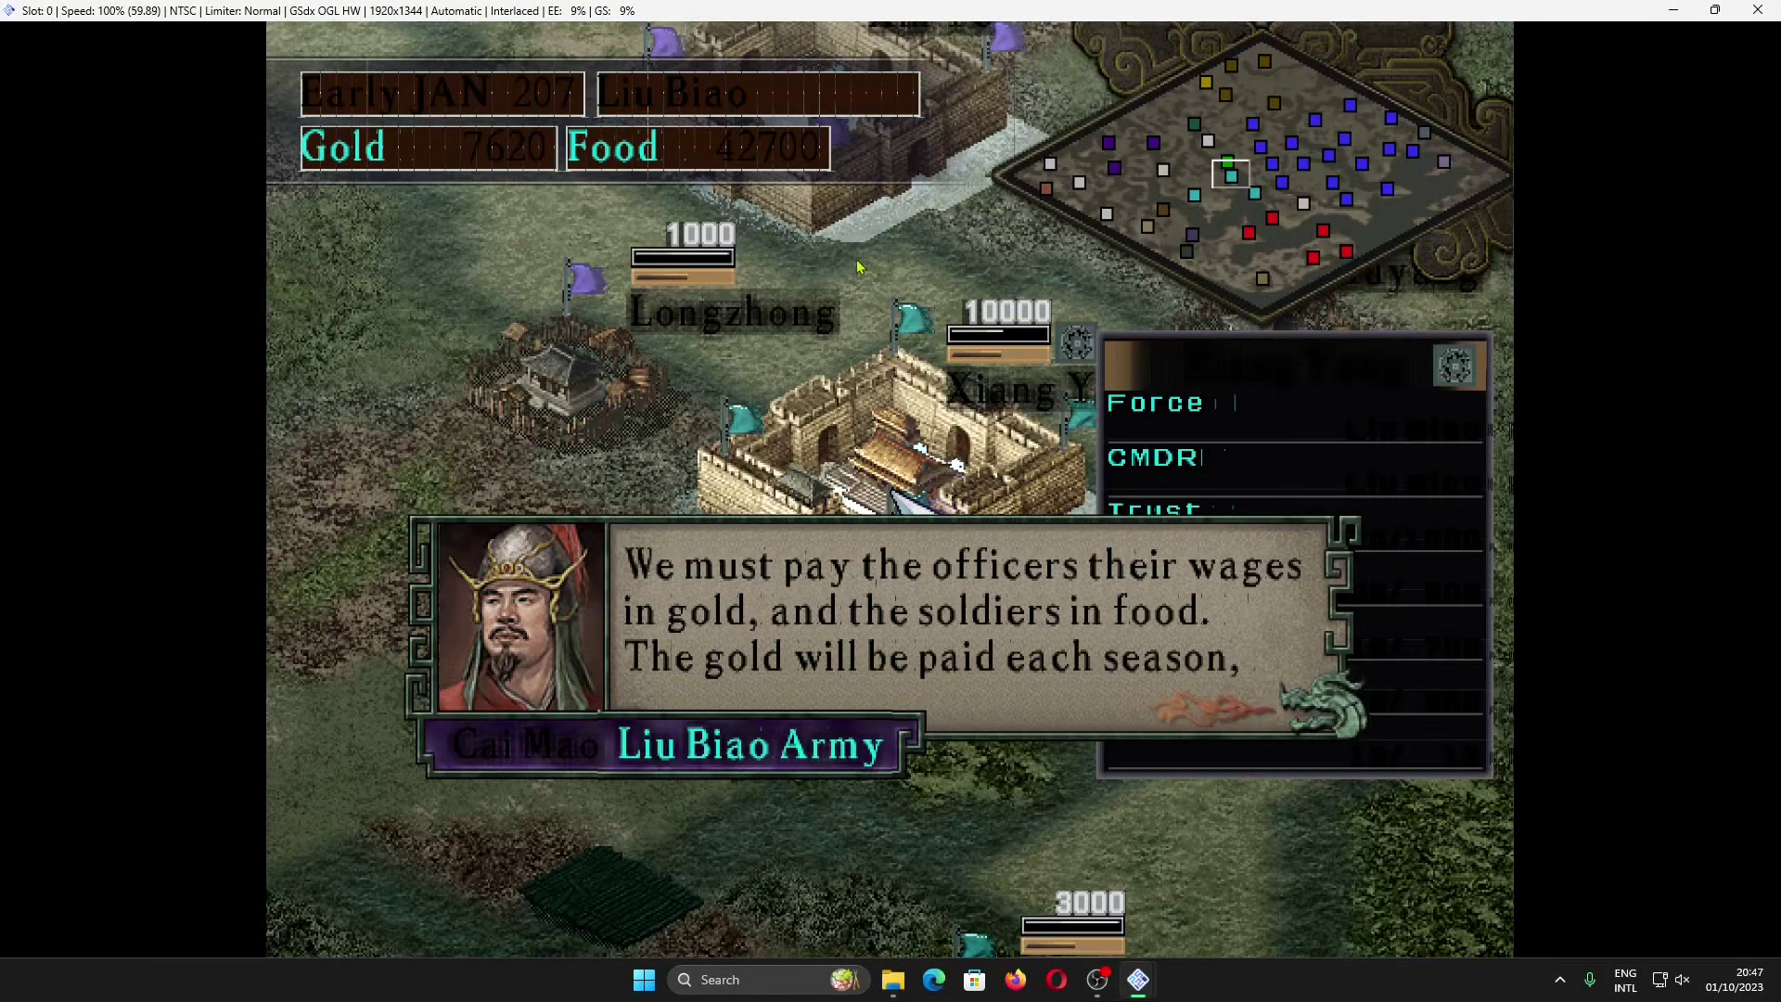
pyautogui.press('Return')
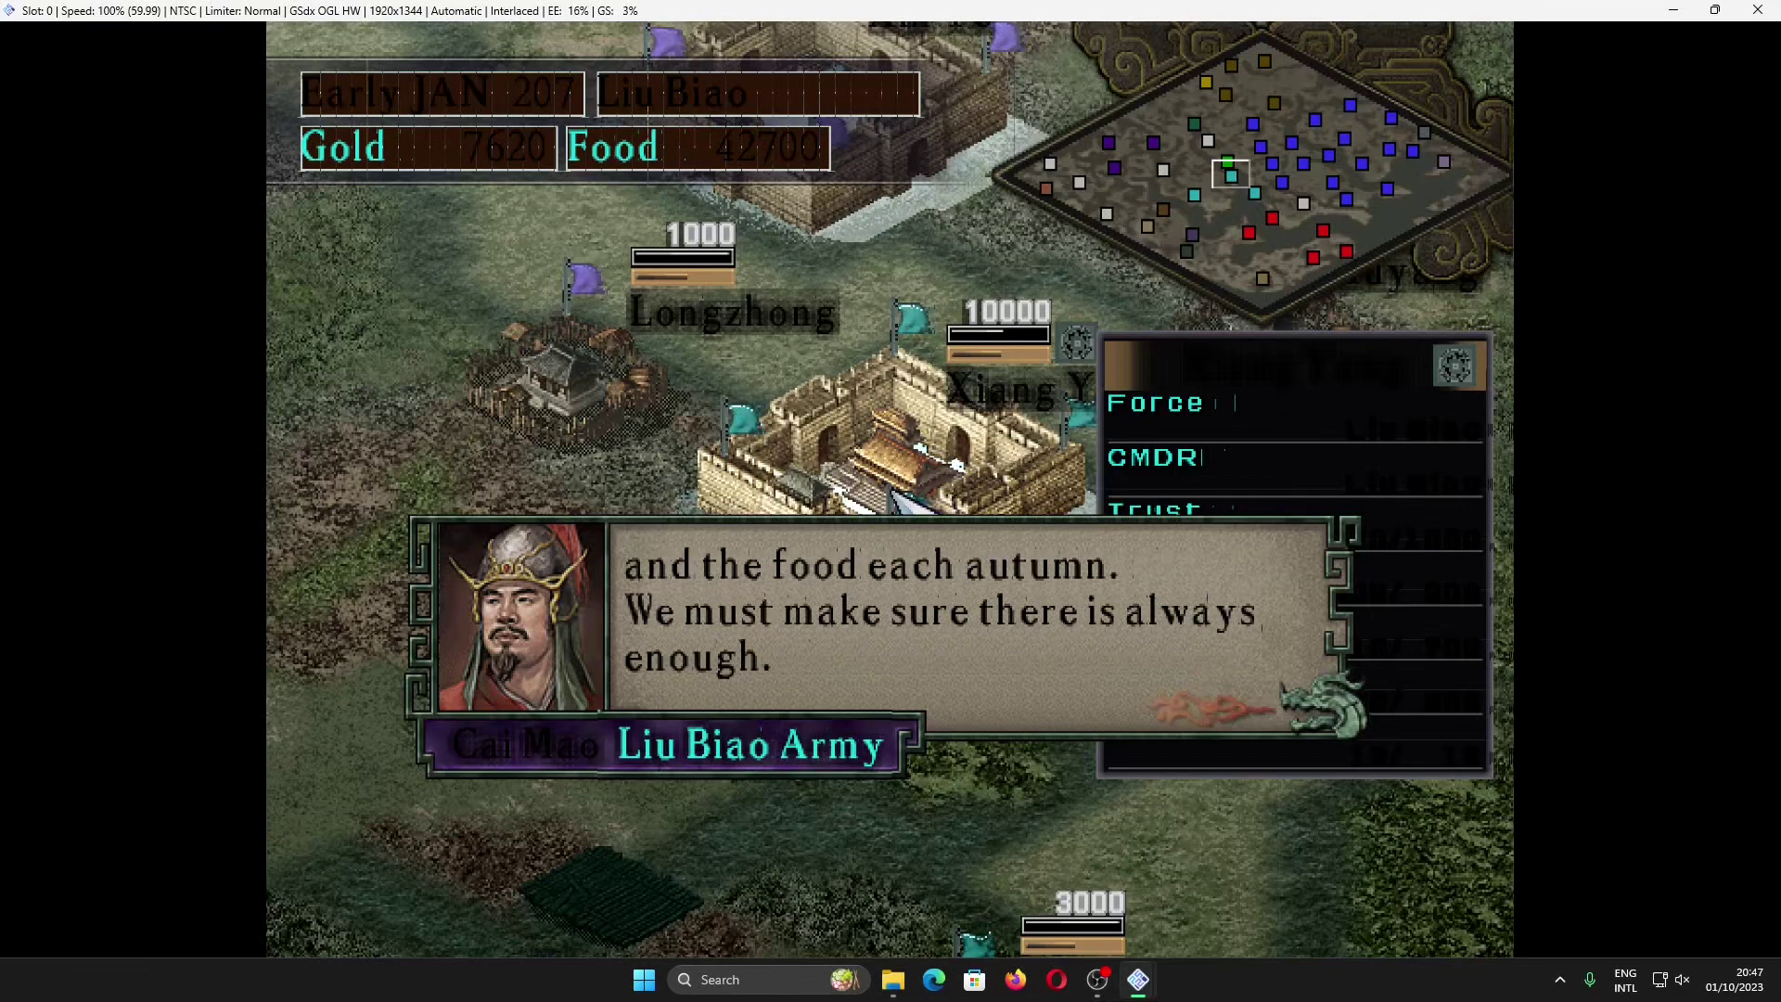
pyautogui.press('Return')
pyautogui.press('Return')
pyautogui.press('Return')
pyautogui.press('Down')
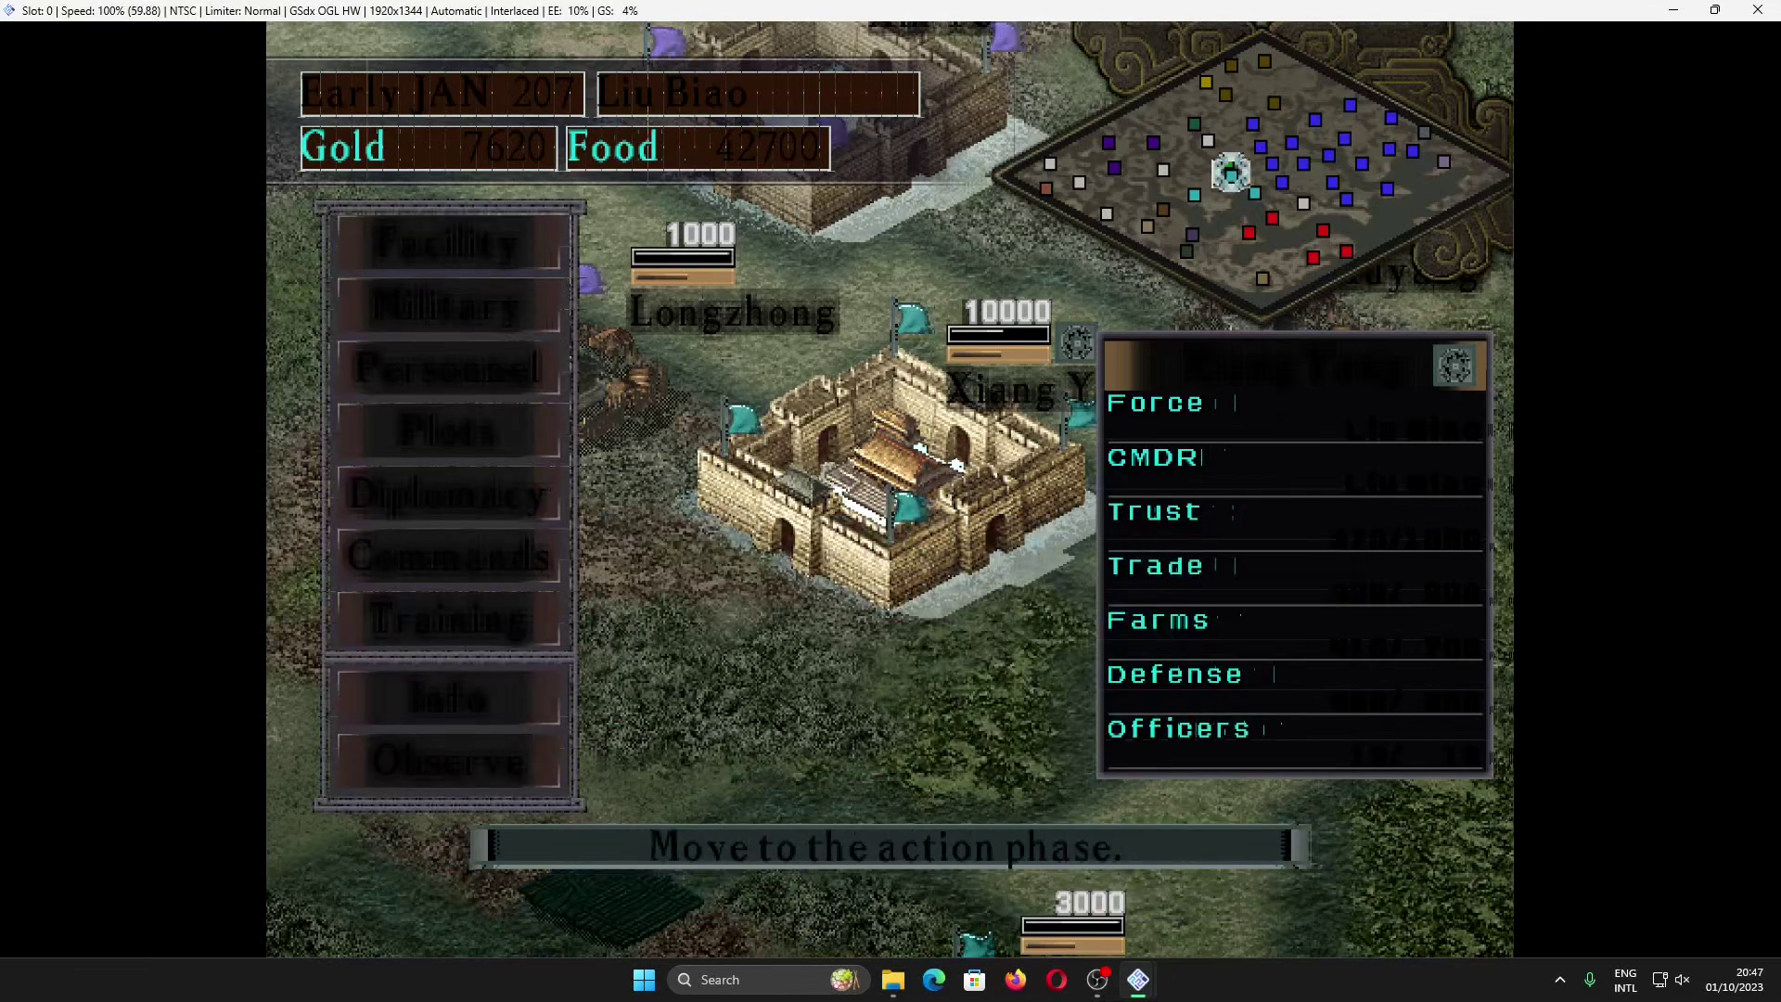
# Move the selection up the city command menu to Facility, and suspend the game
pyautogui.press('Up')
pyautogui.press('Up')
pyautogui.press('Up')
pyautogui.press('Up')
pyautogui.press('Up')
pyautogui.press('Up')
pyautogui.press('Up')
pyautogui.press('Up')
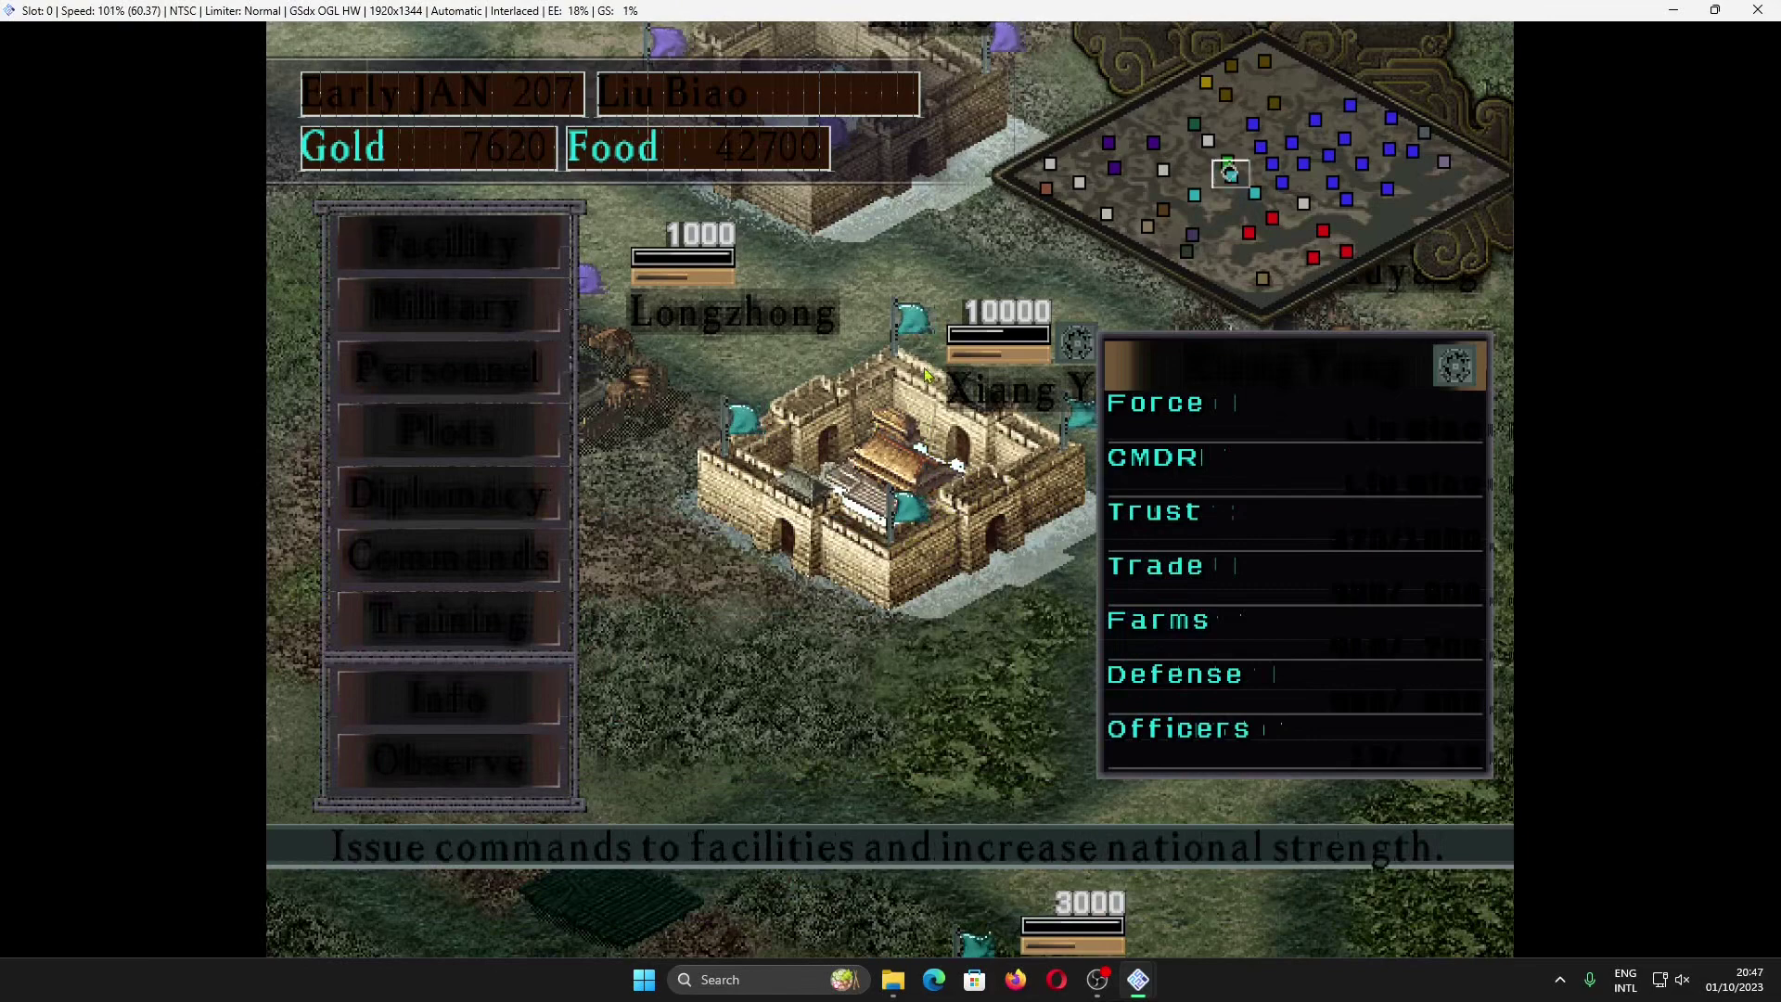
pyautogui.press('Escape')
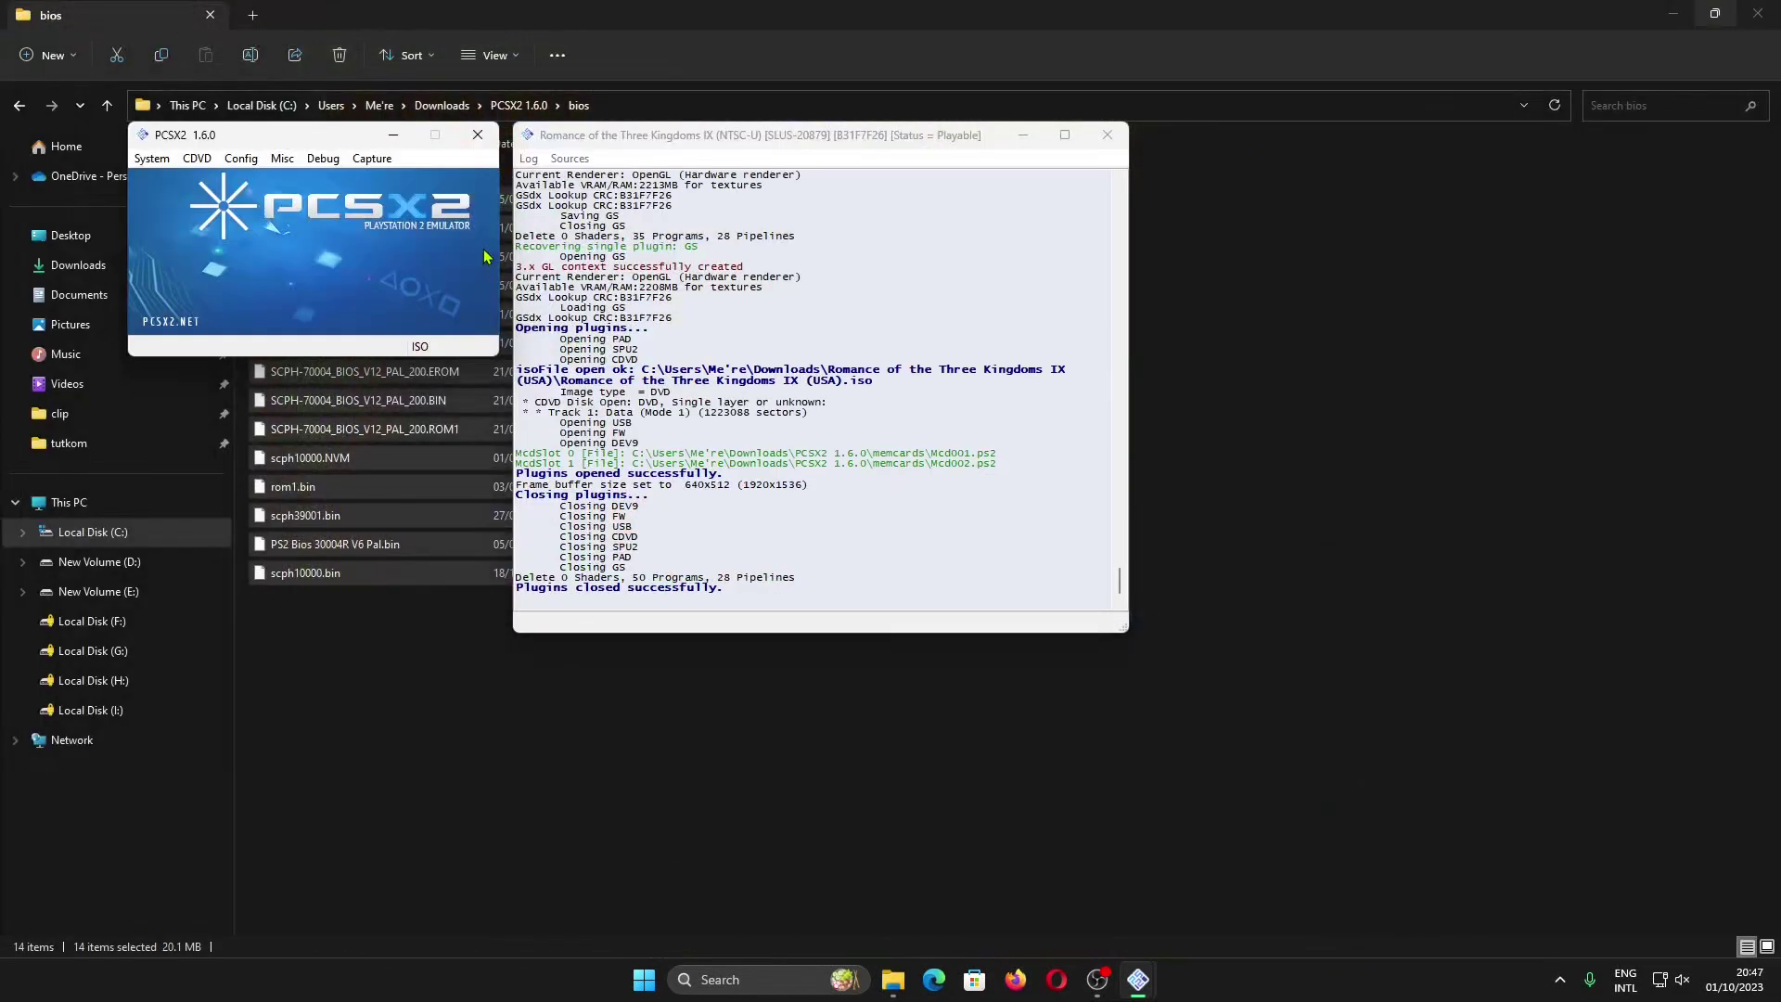
# Set the GSdx internal resolution to 2x Native (~720p) and save the video plugin settings
pyautogui.click(240, 158)
pyautogui.moveTo(328, 277)
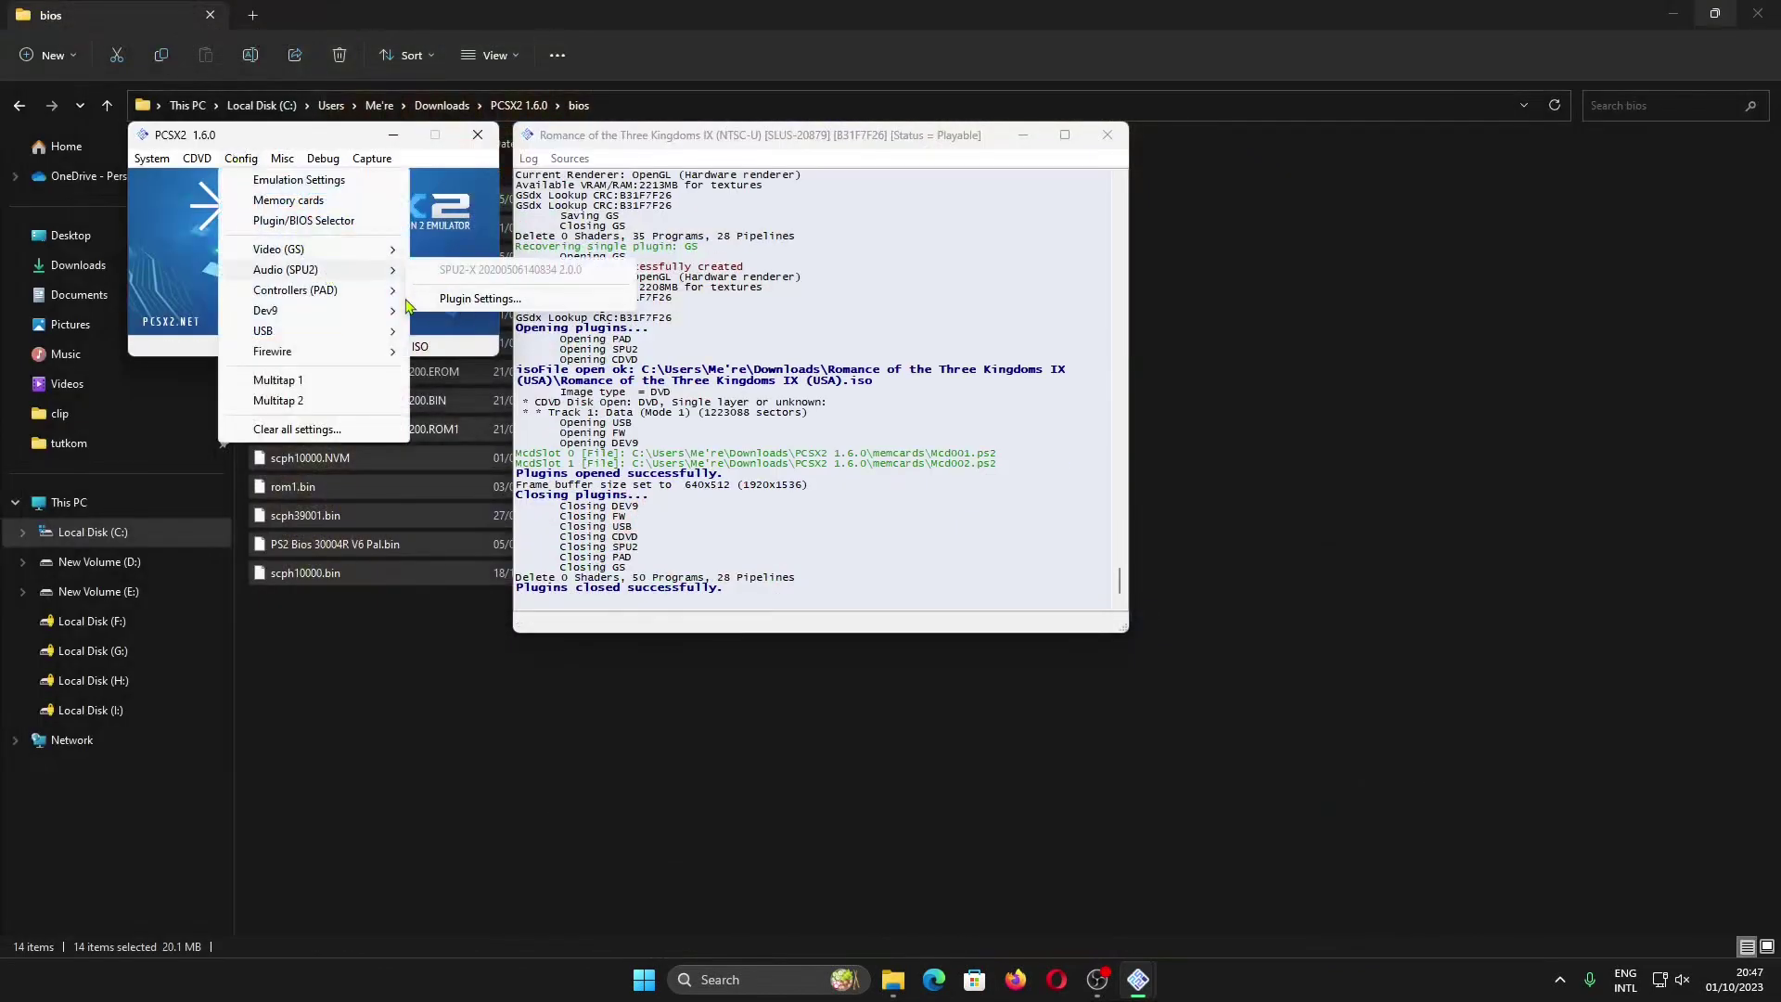
pyautogui.moveTo(278, 249)
pyautogui.click(482, 329)
pyautogui.click(923, 446)
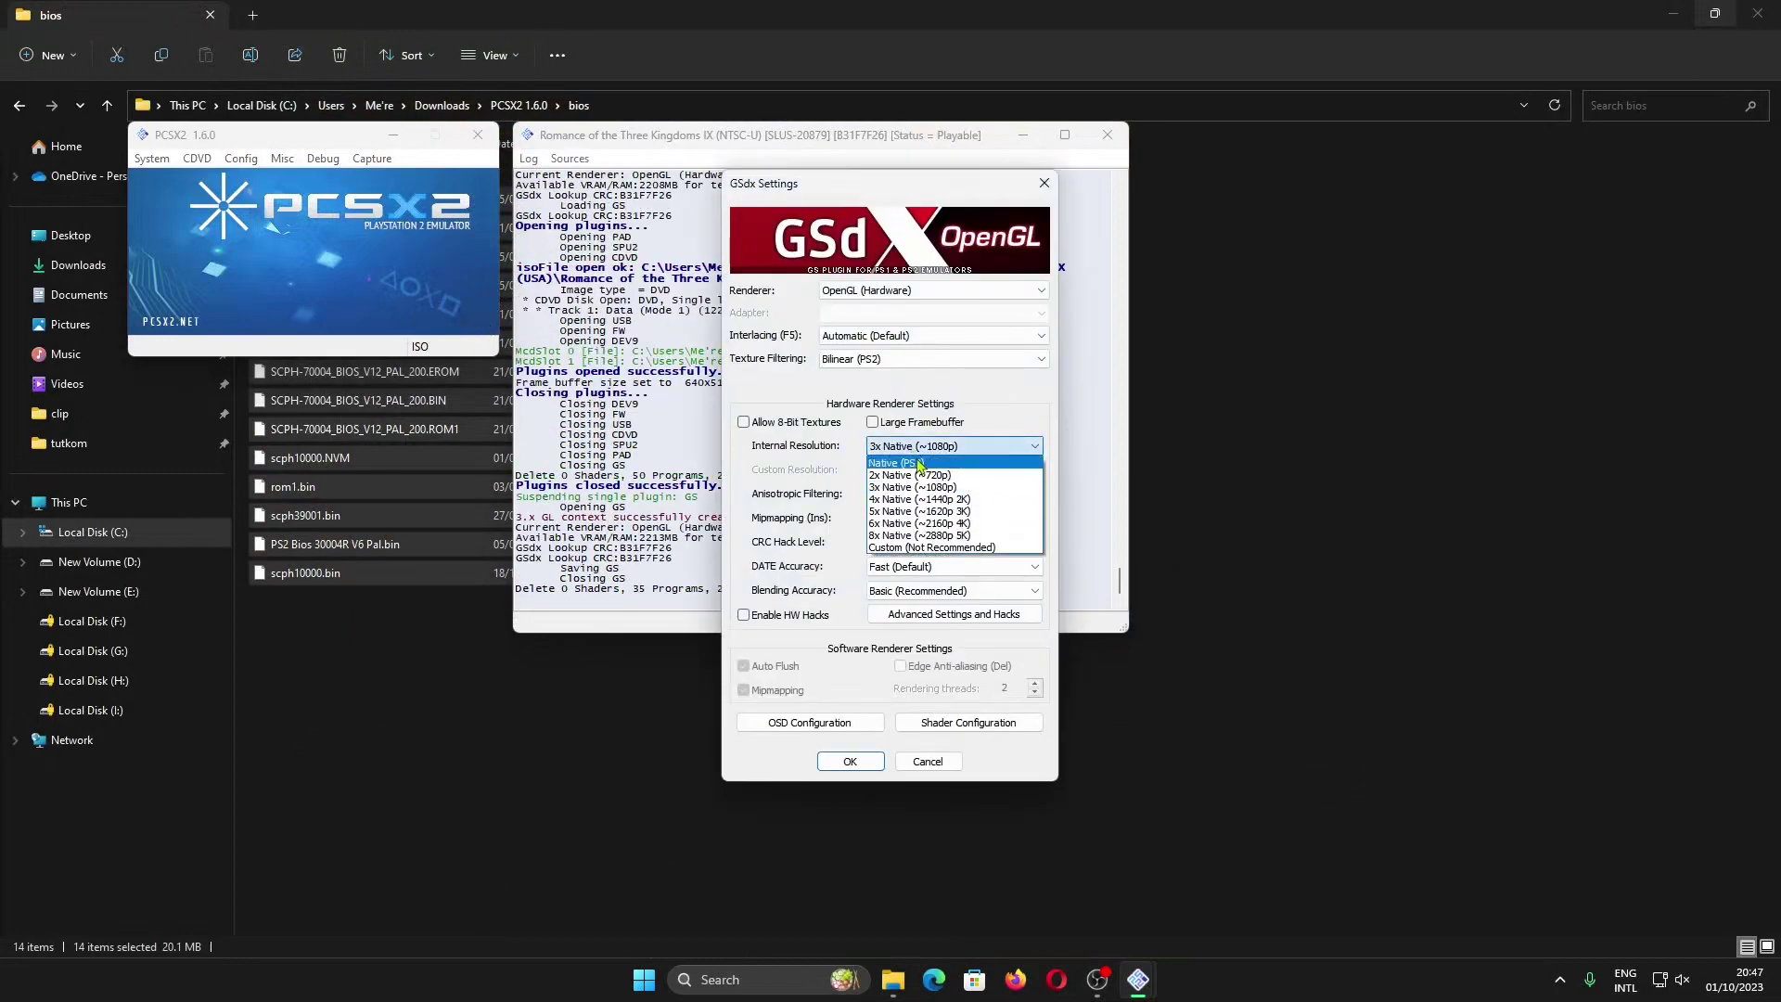
pyautogui.click(920, 464)
pyautogui.click(850, 761)
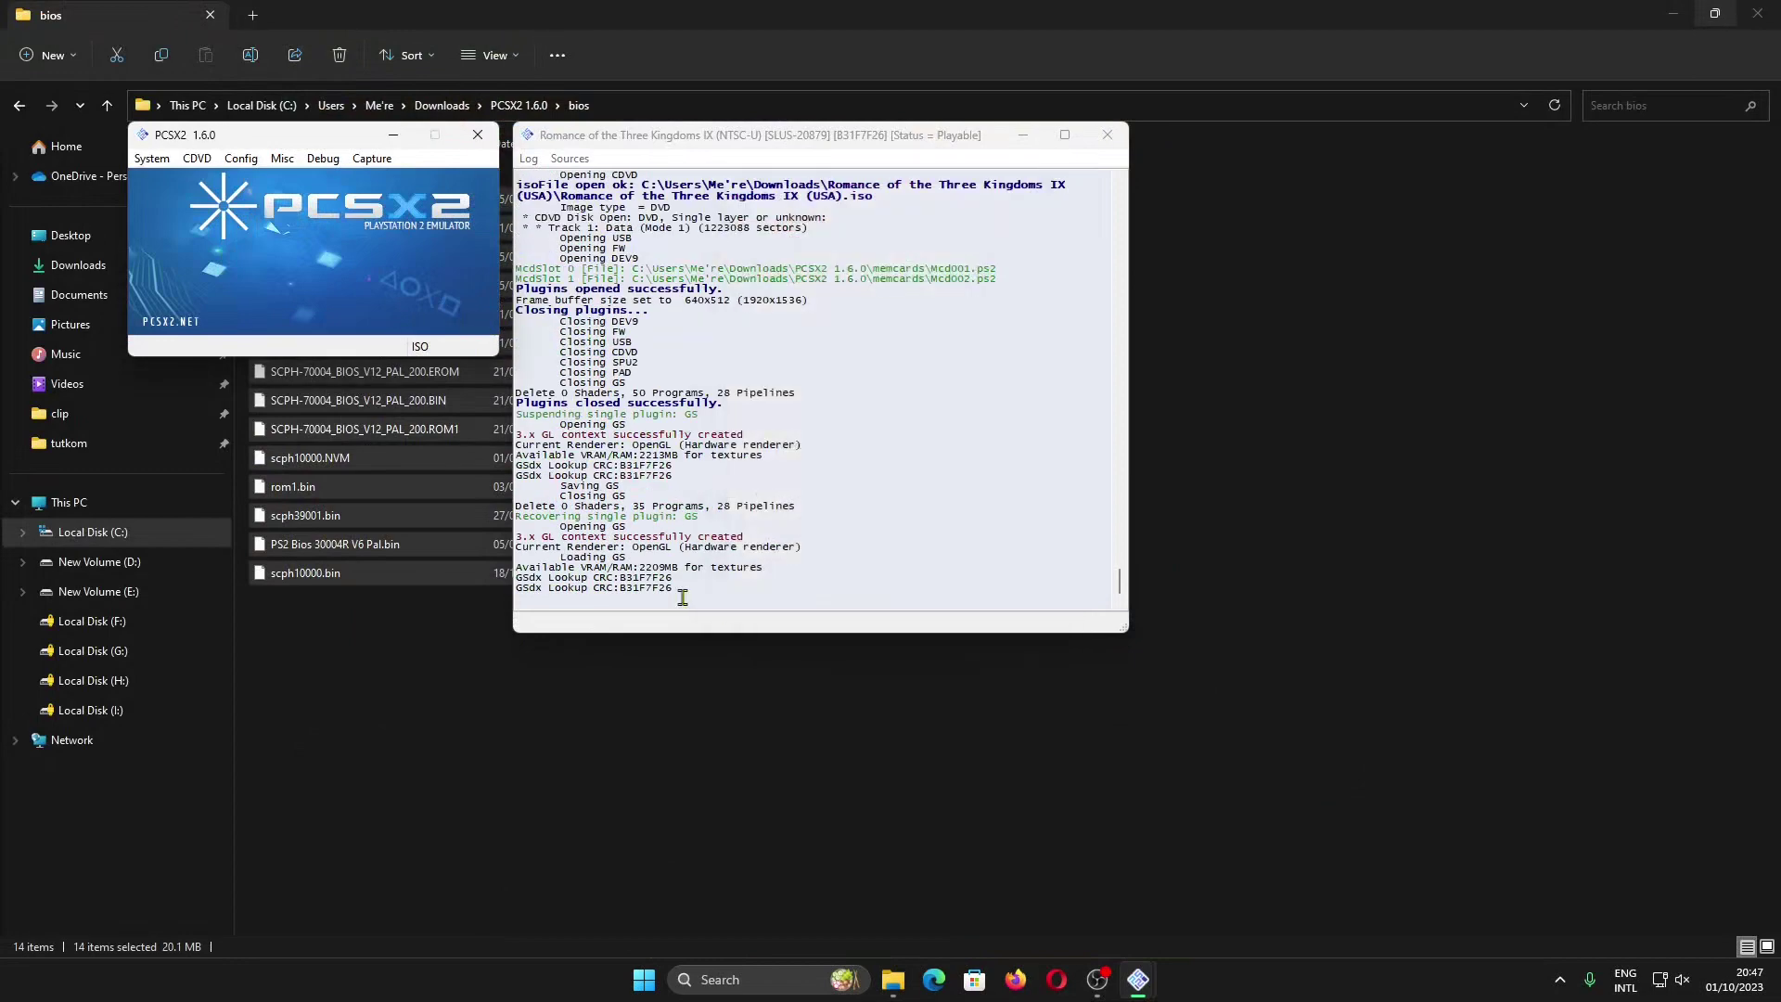
# Resume the game to check the picture with the changed internal resolution, and suspend it again
pyautogui.click(151, 158)
pyautogui.click(206, 252)
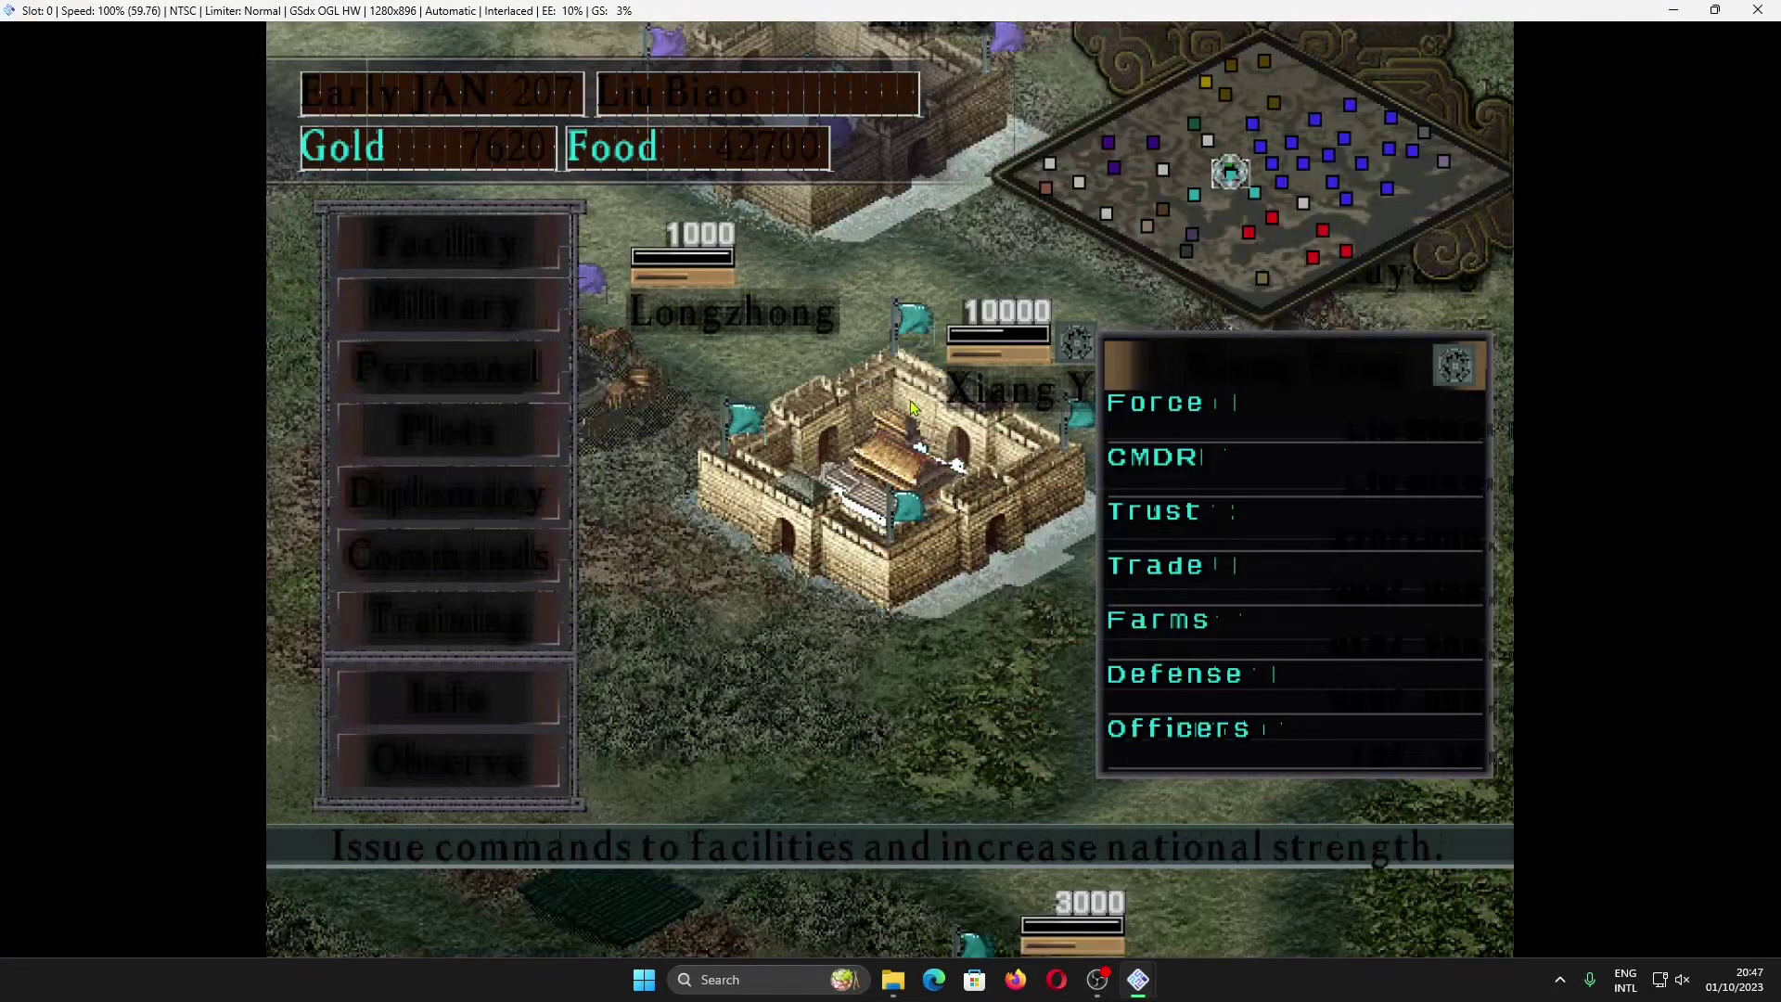
pyautogui.press('Escape')
# Set the GSdx internal resolution back to Native (PS2) and save the video plugin settings
pyautogui.click(246, 159)
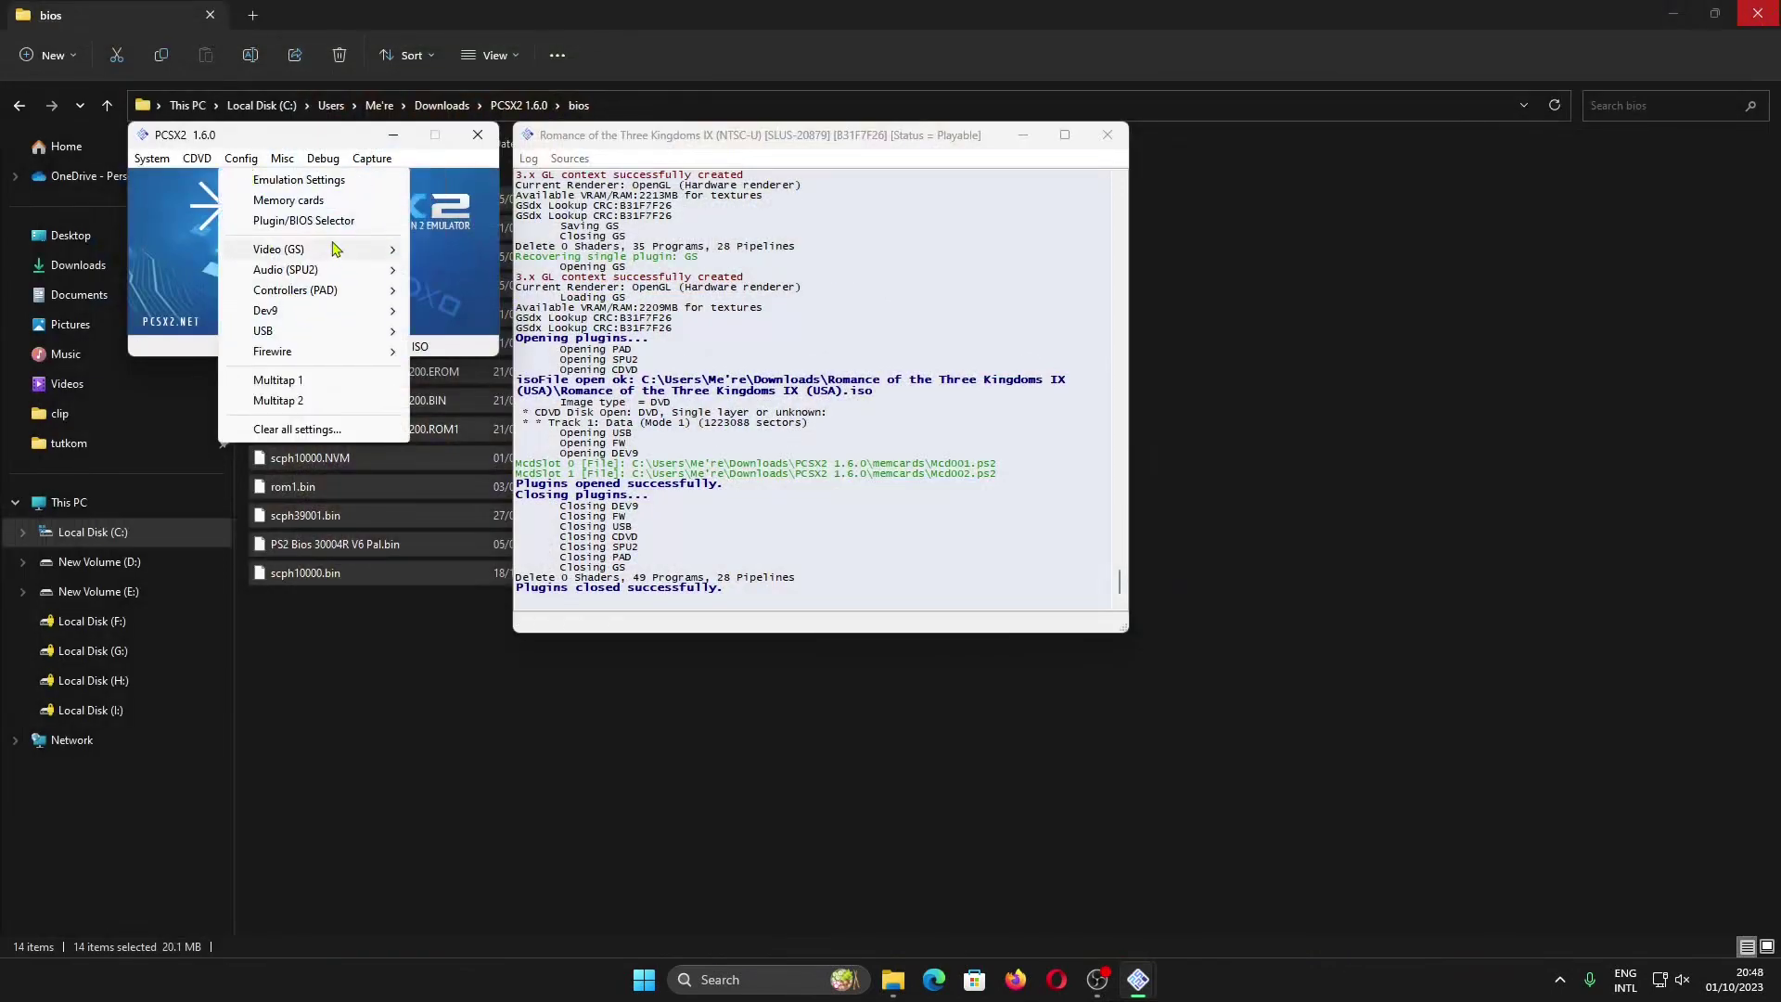
pyautogui.moveTo(334, 248)
pyautogui.click(480, 327)
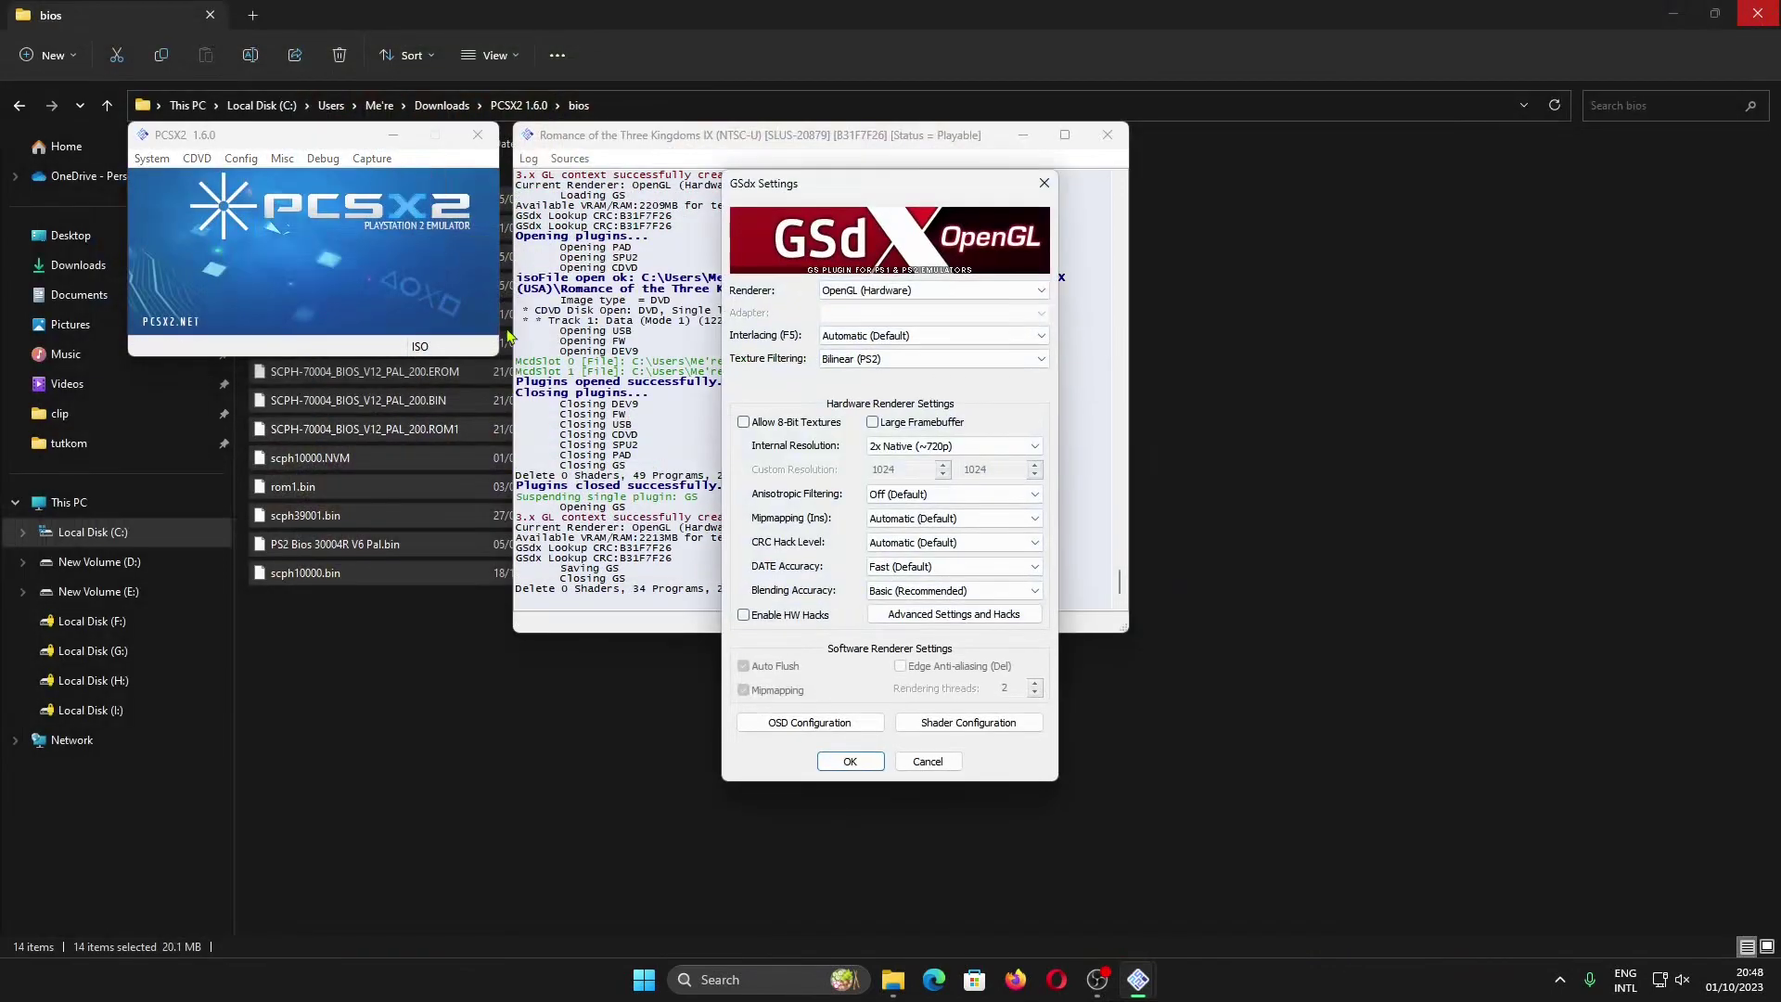
pyautogui.click(946, 446)
pyautogui.click(946, 461)
pyautogui.click(850, 761)
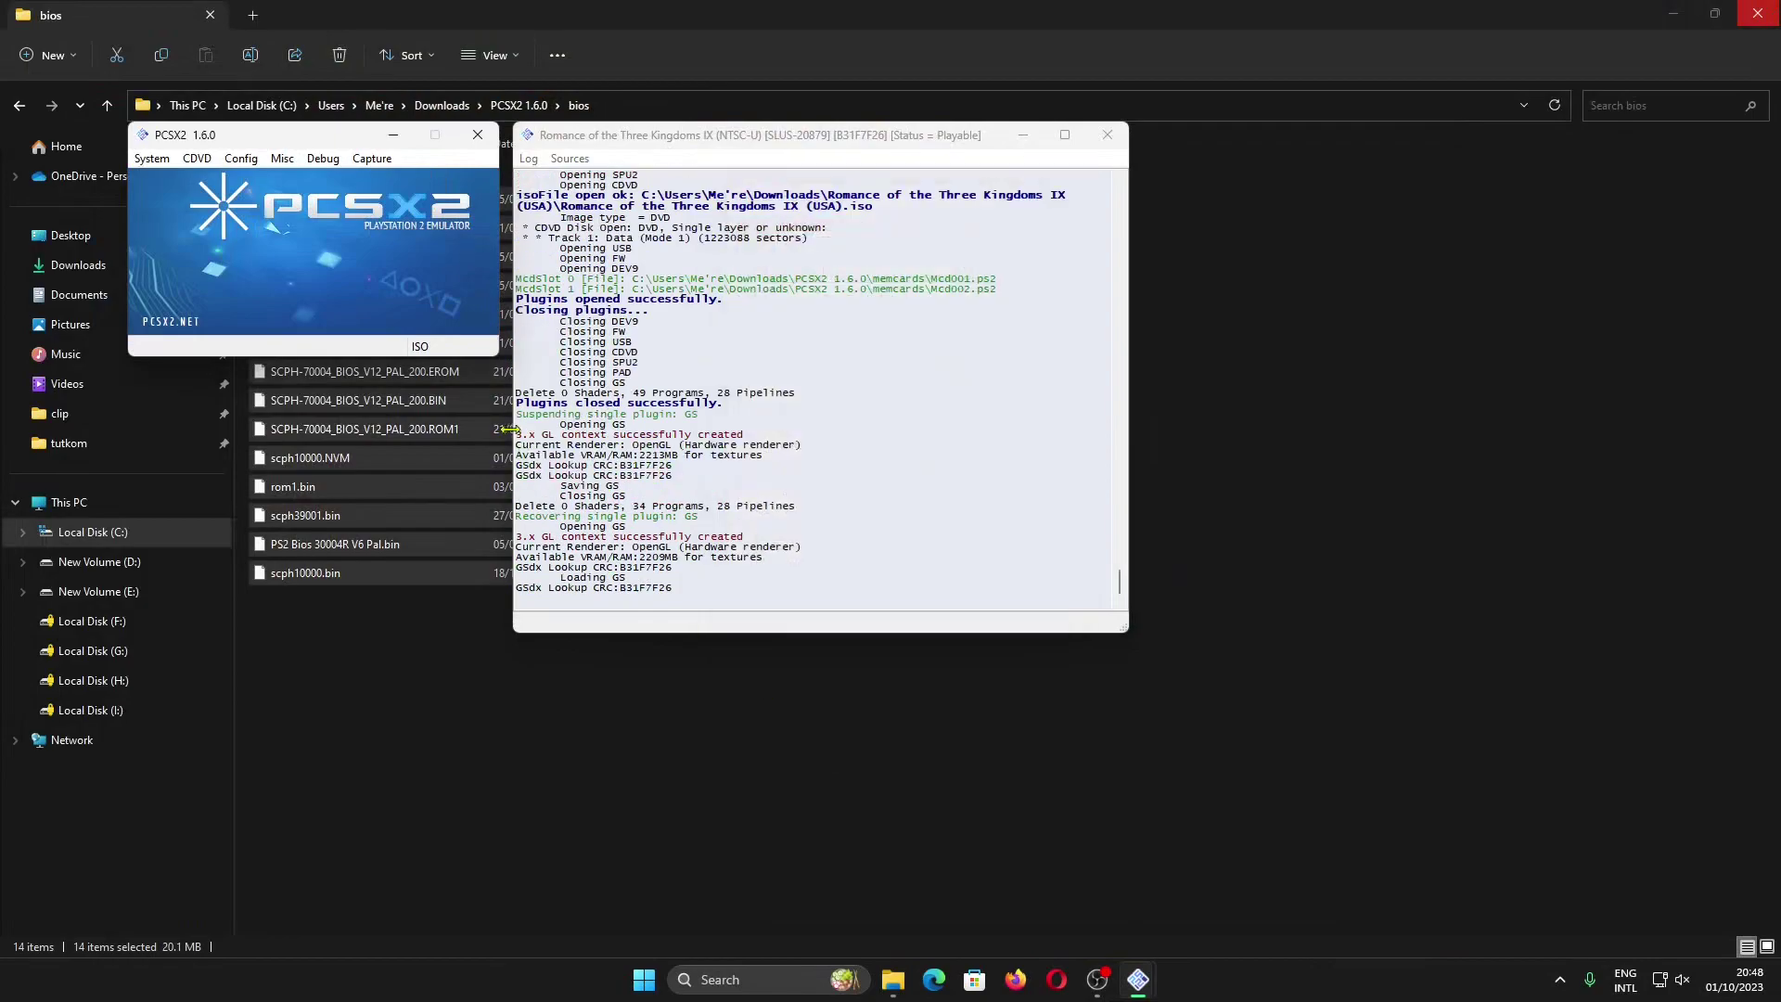
# Resume the game to check the picture at native internal resolution, and suspend it
pyautogui.click(152, 159)
pyautogui.click(192, 254)
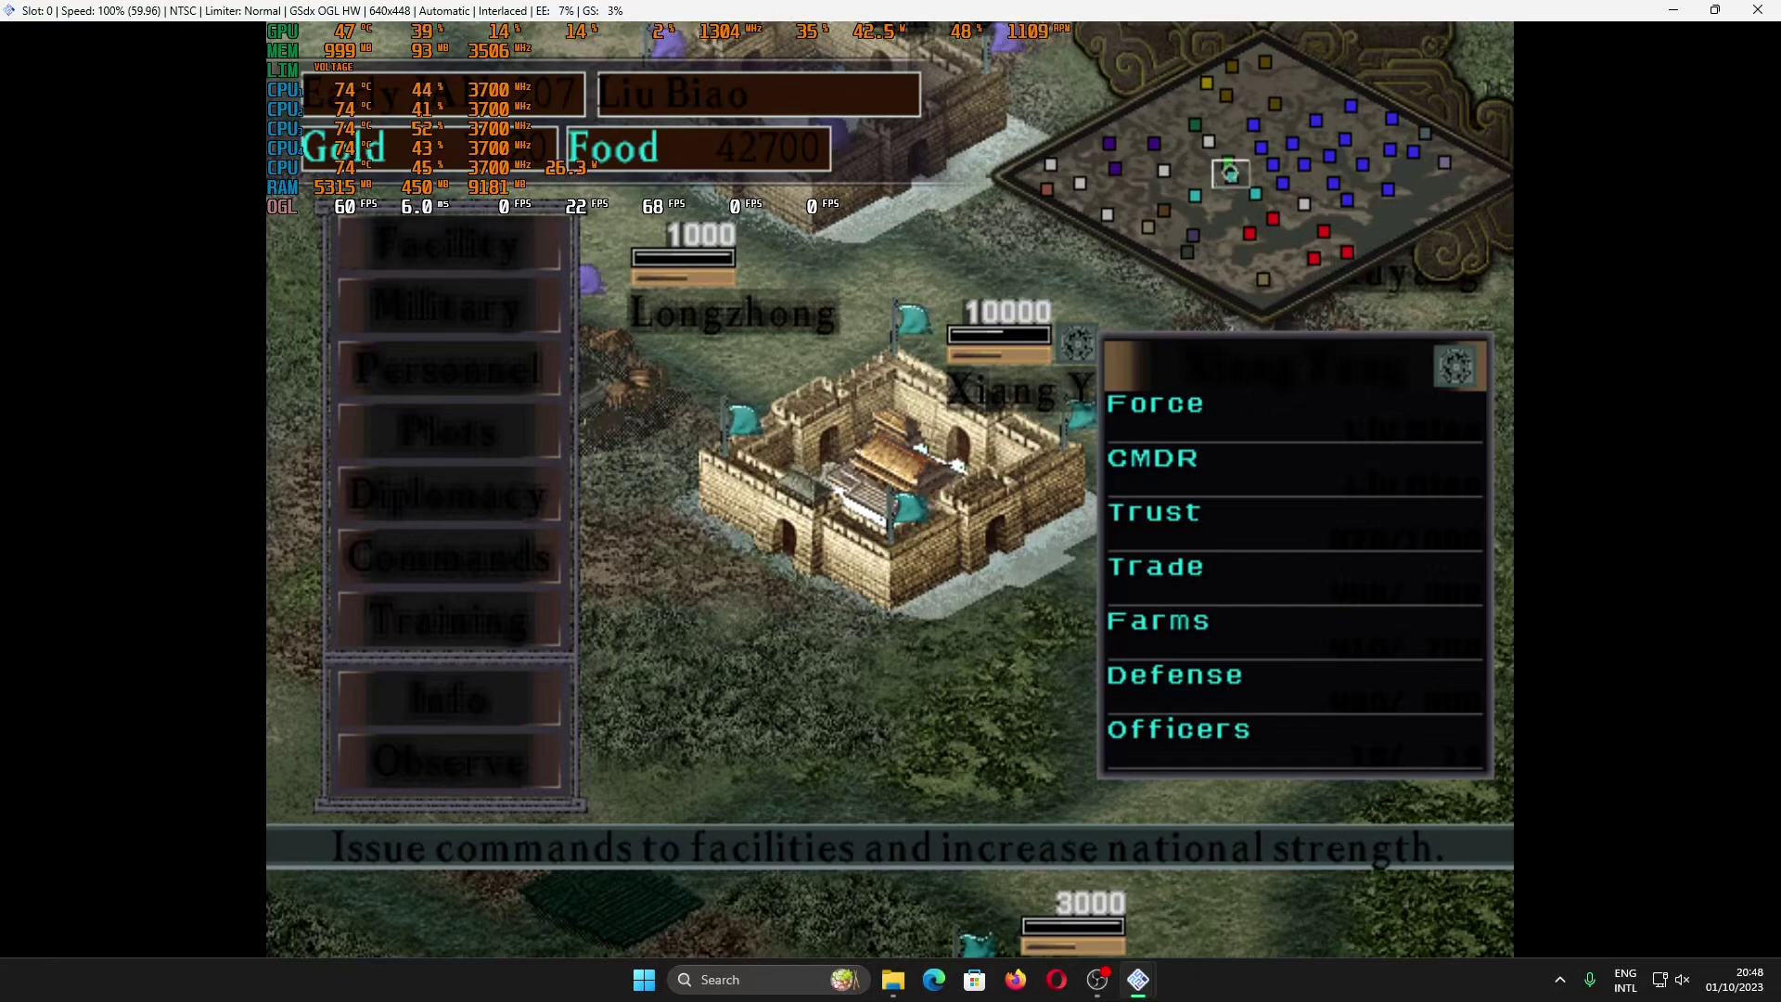
pyautogui.click(1758, 10)
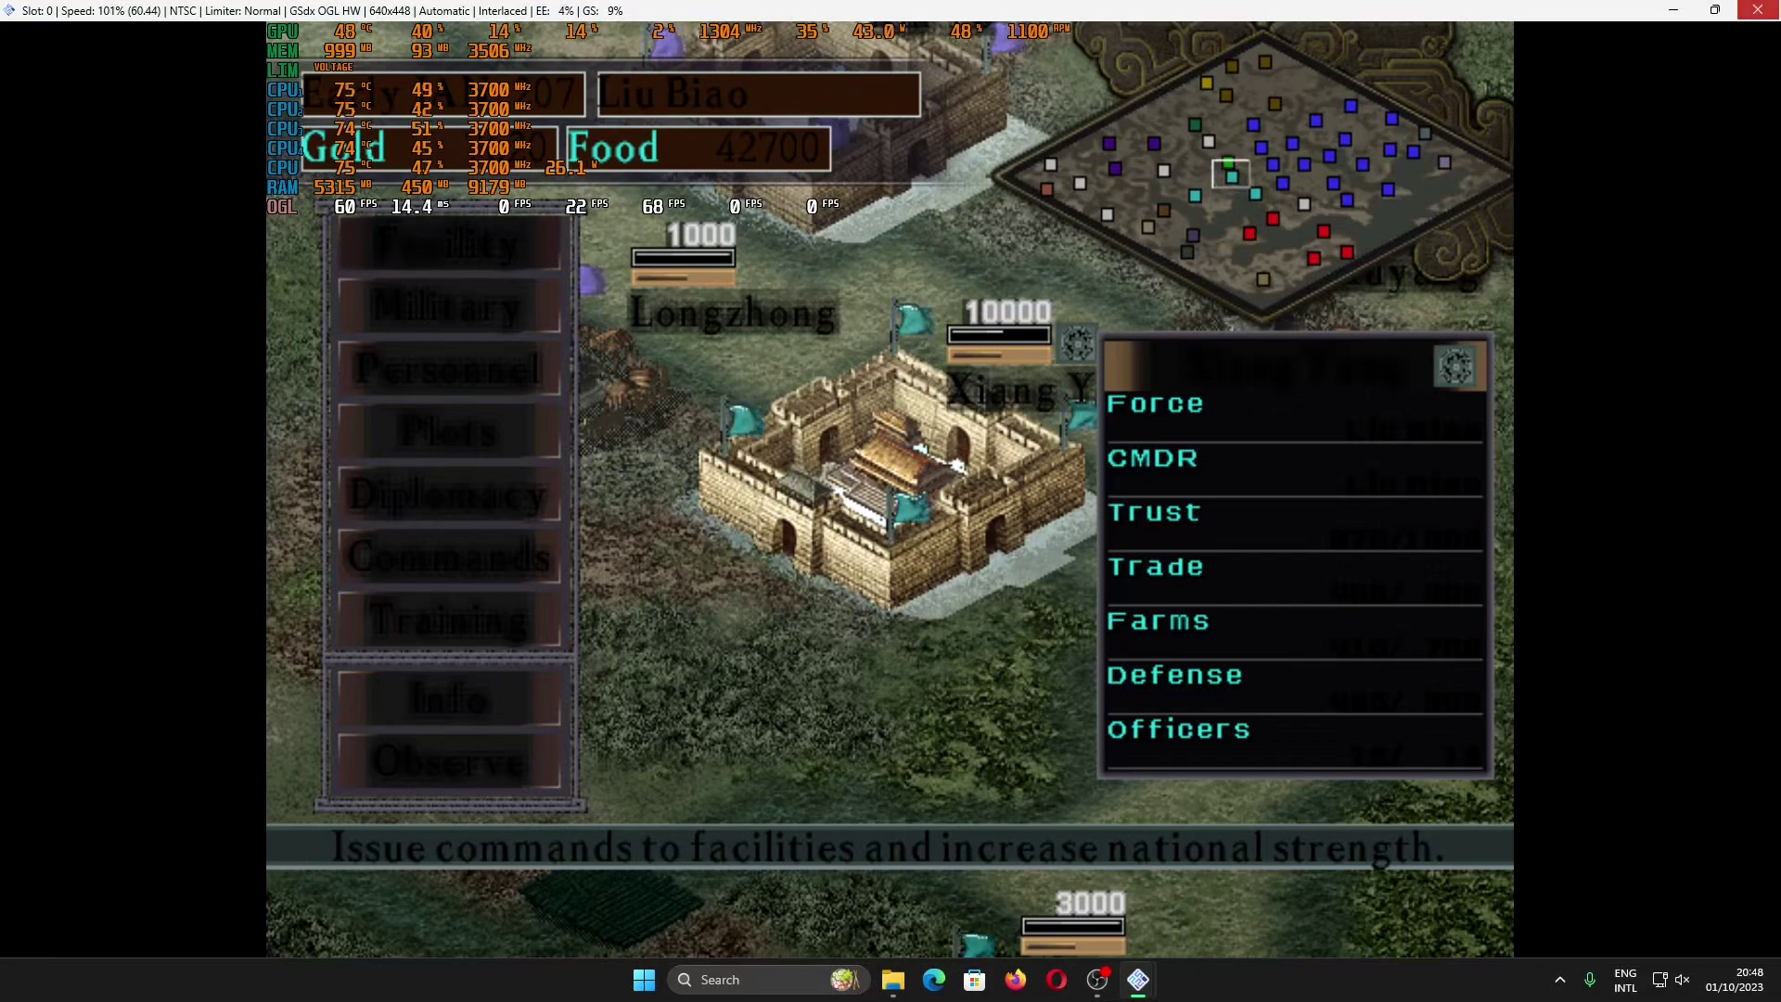
# Set the GSdx renderer to Direct3D 11 (Hardware) and save the video plugin settings
pyautogui.click(243, 158)
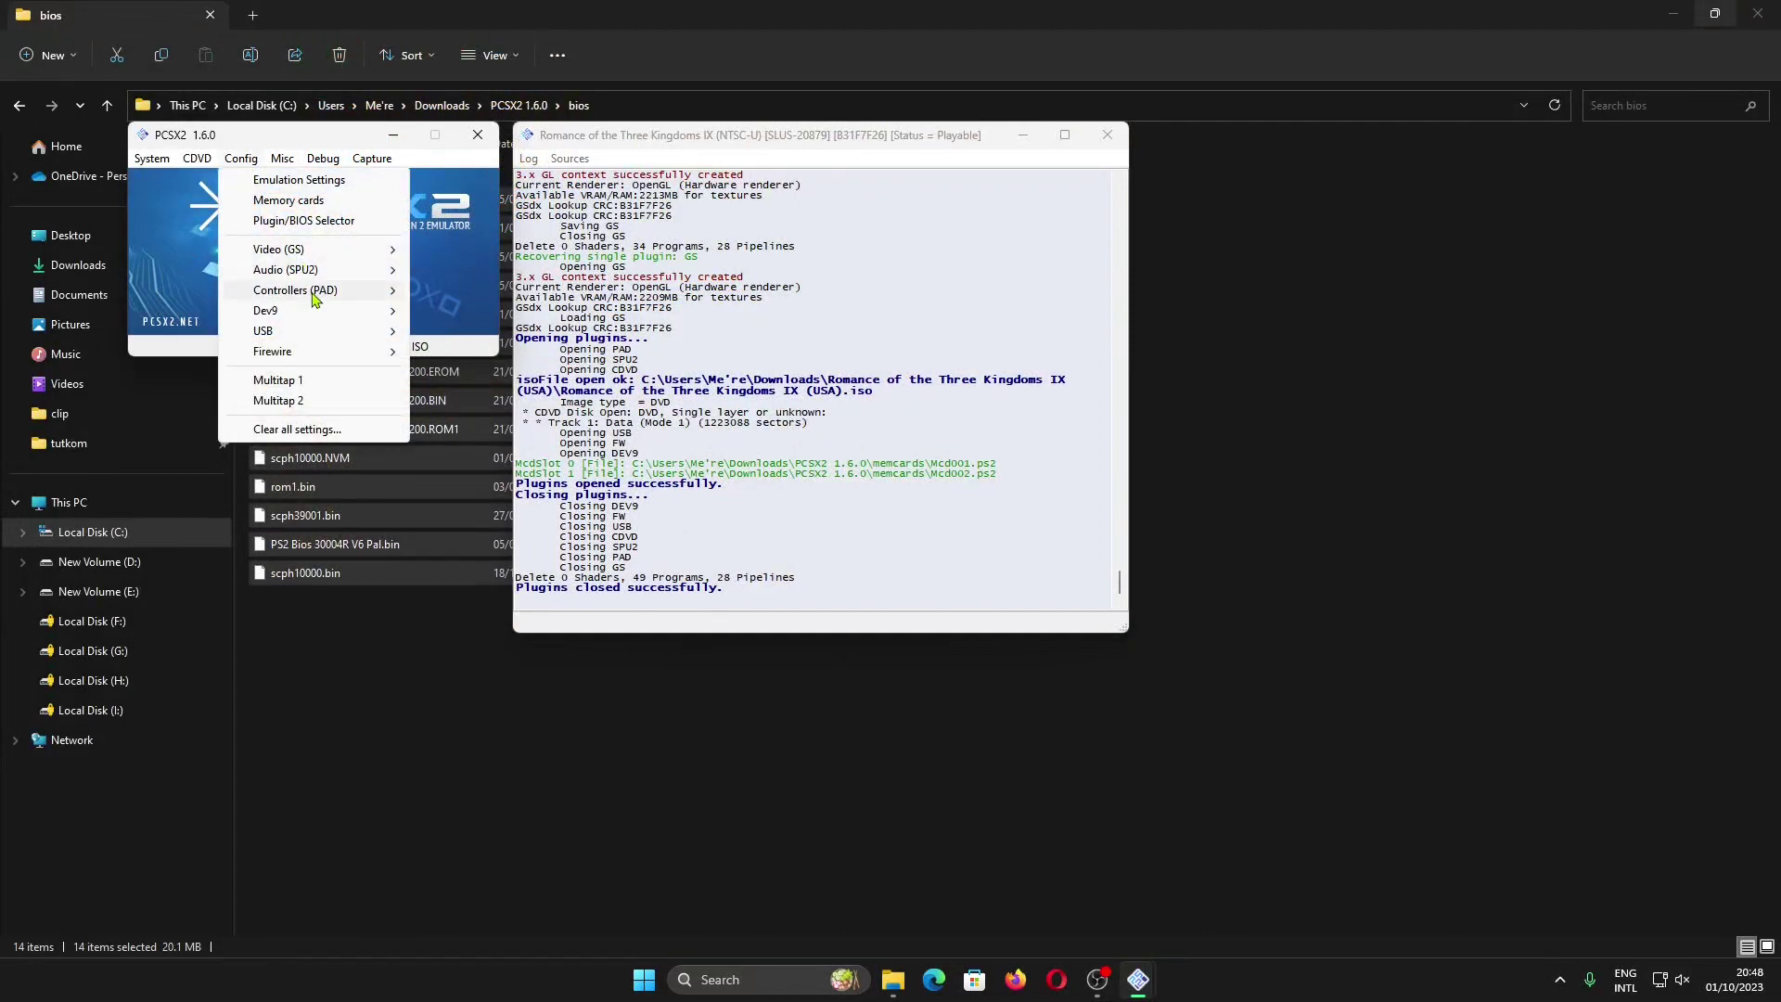
pyautogui.moveTo(325, 249)
pyautogui.click(520, 328)
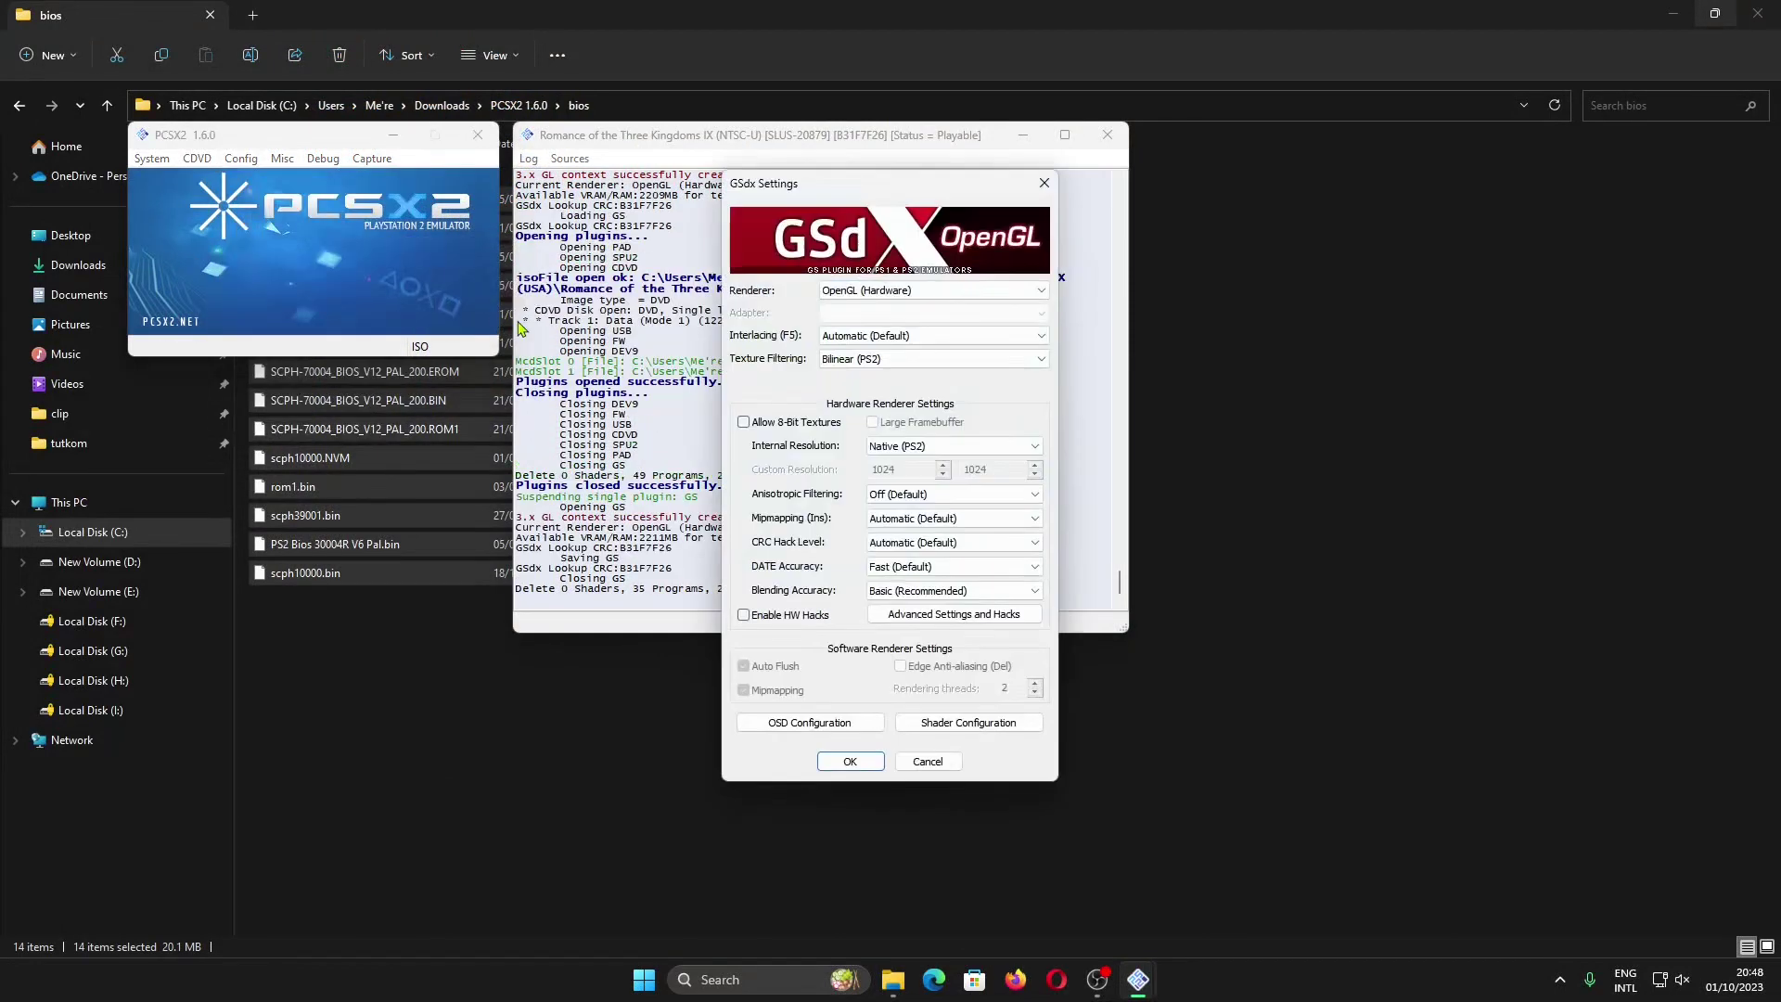
pyautogui.click(834, 290)
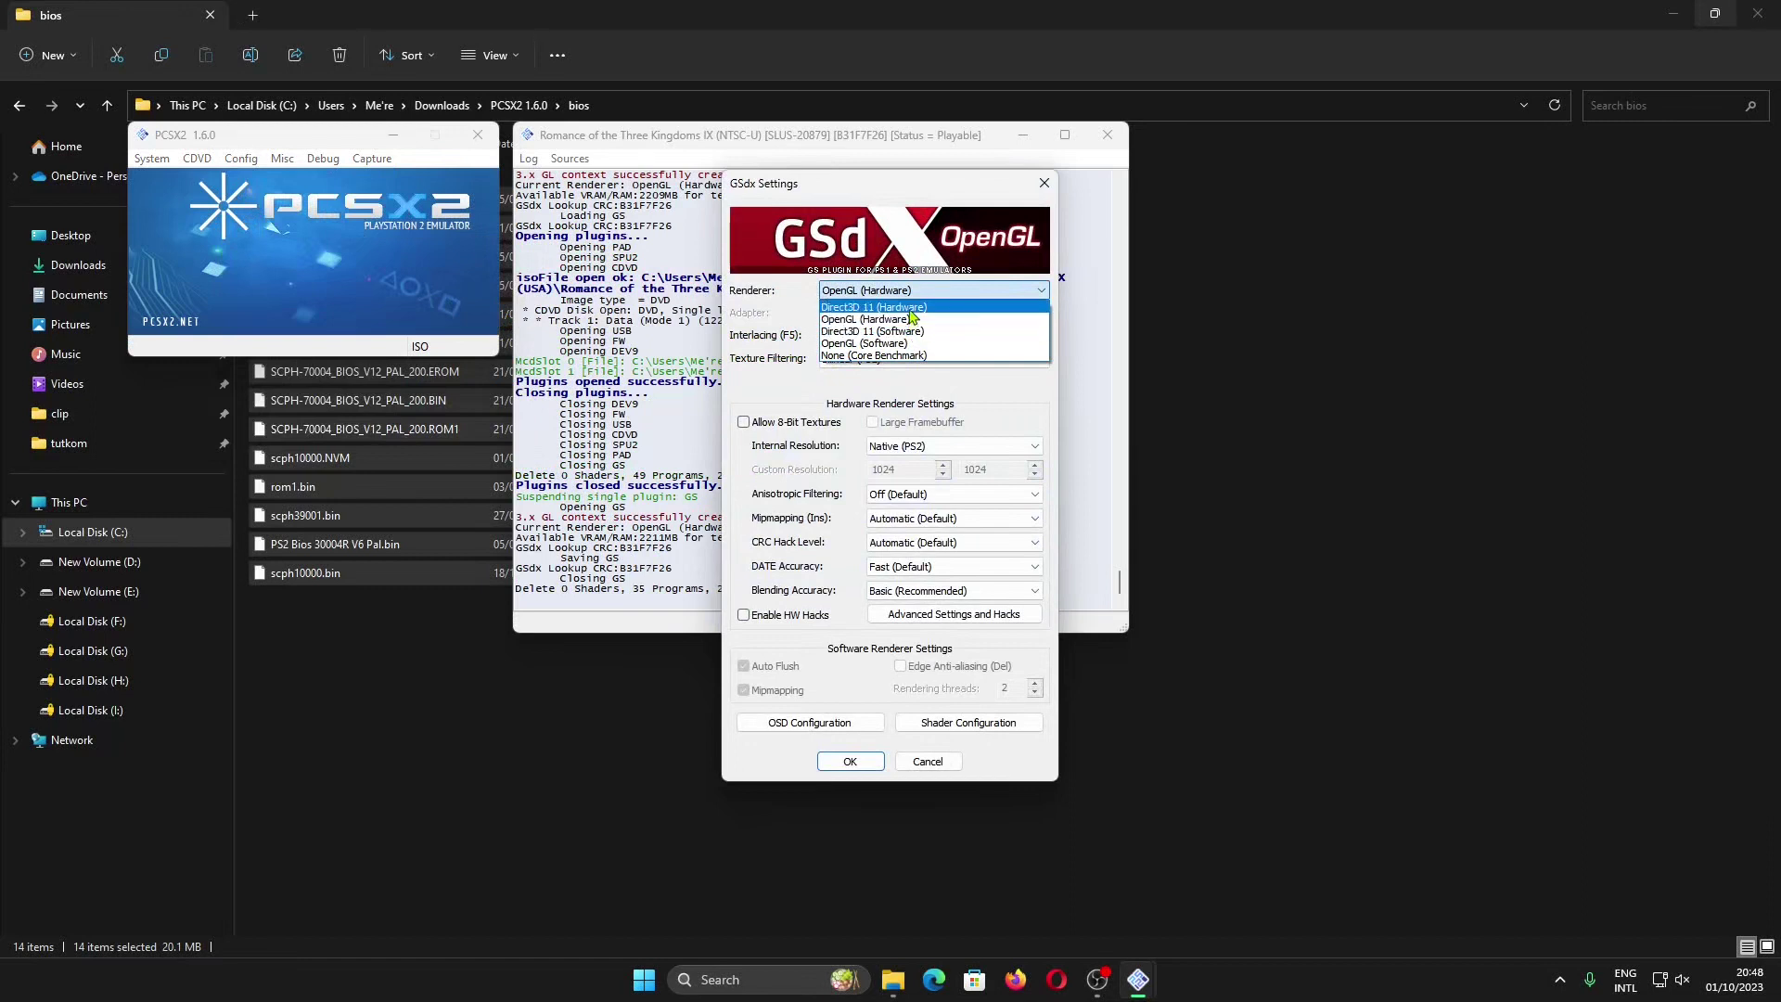
pyautogui.click(910, 312)
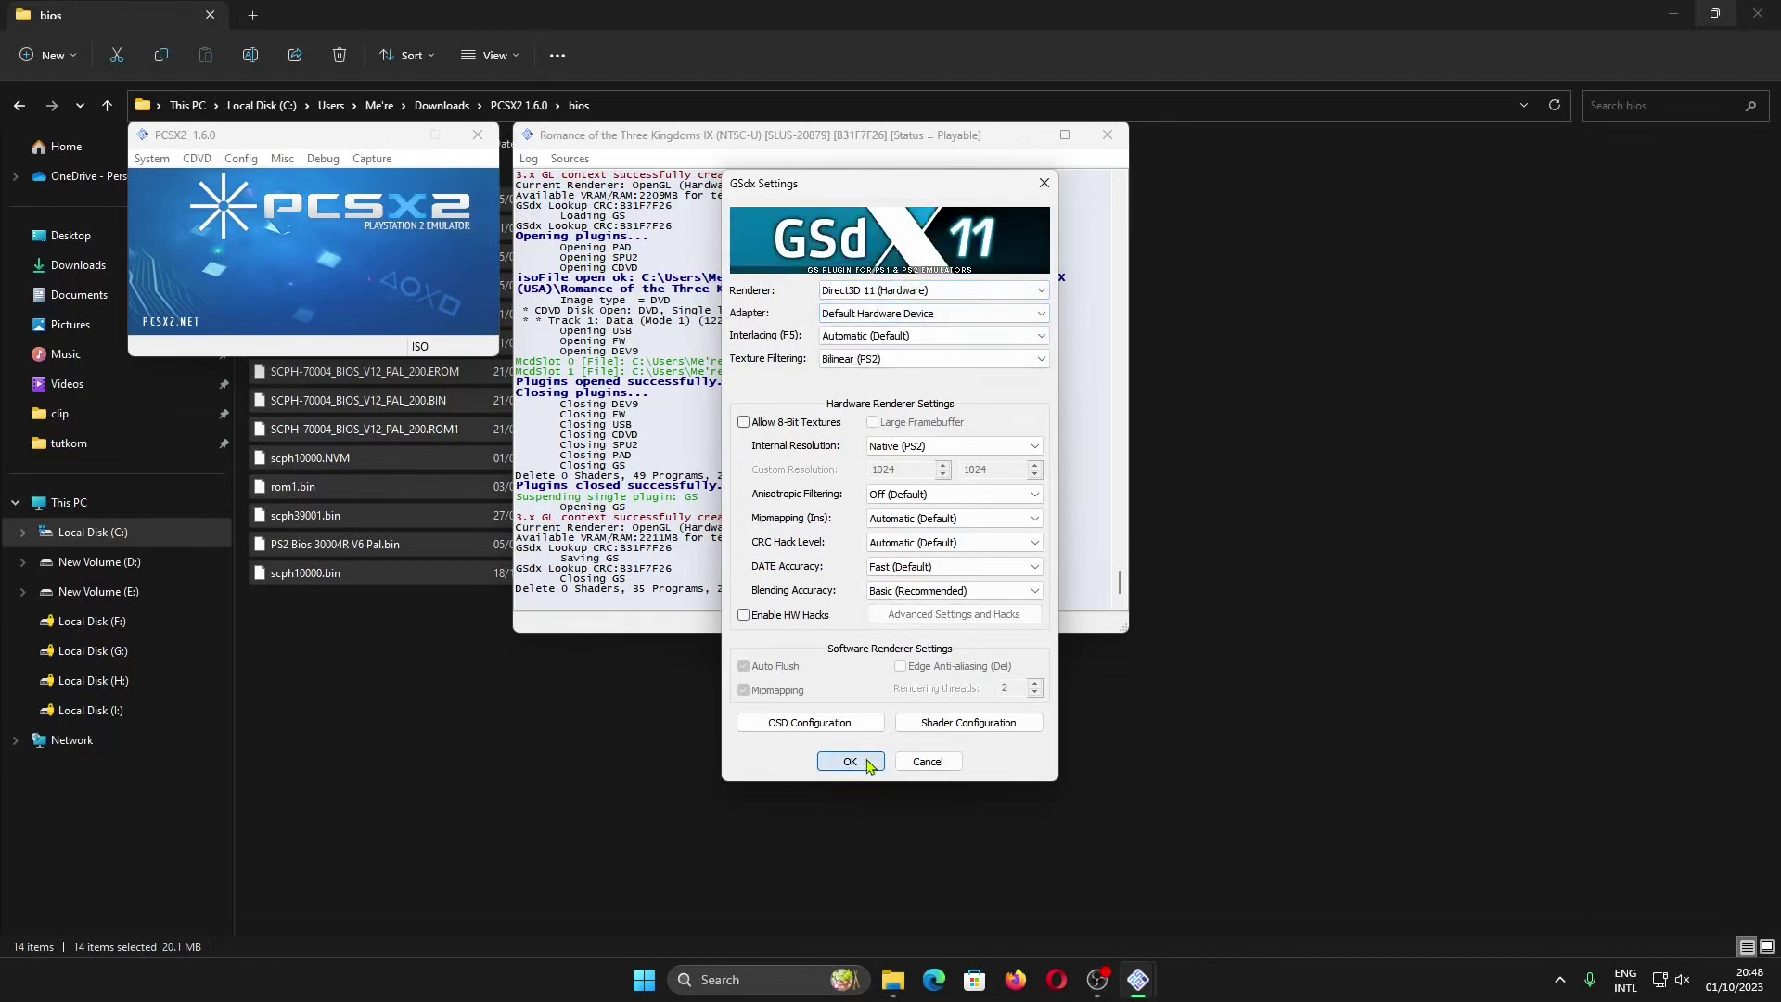
pyautogui.click(849, 762)
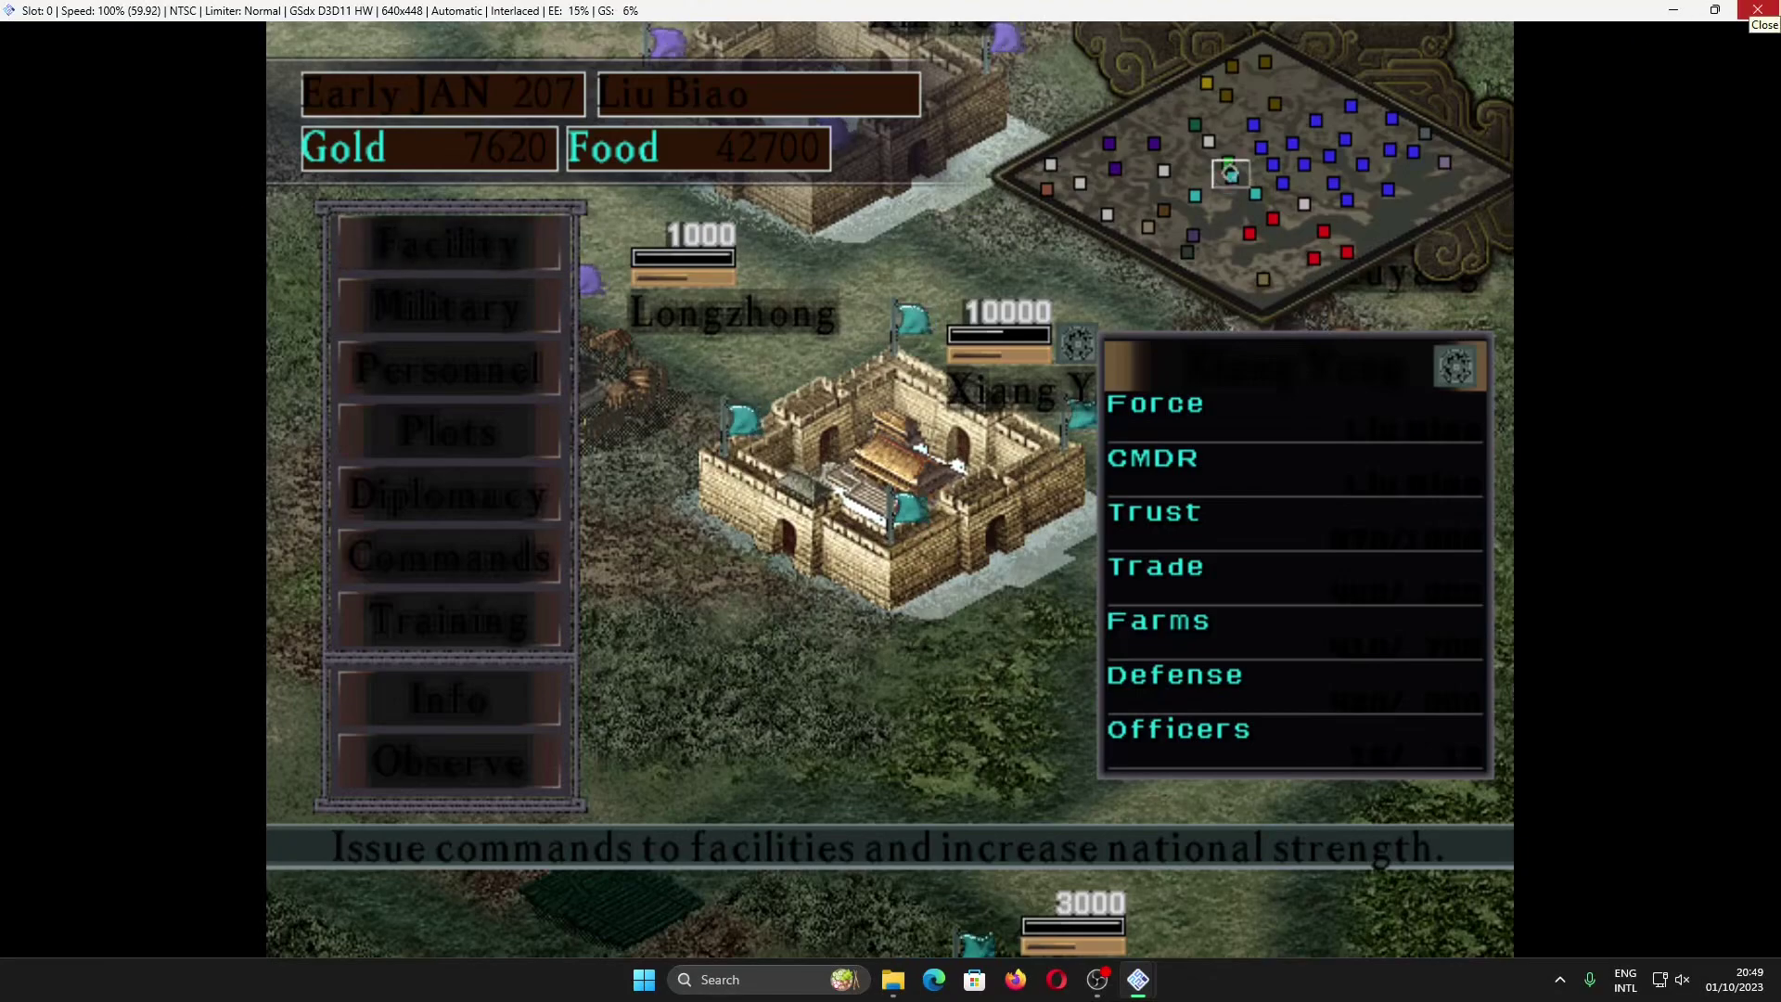
# Suspend the running game and shut down its emulation session
pyautogui.click(1758, 9)
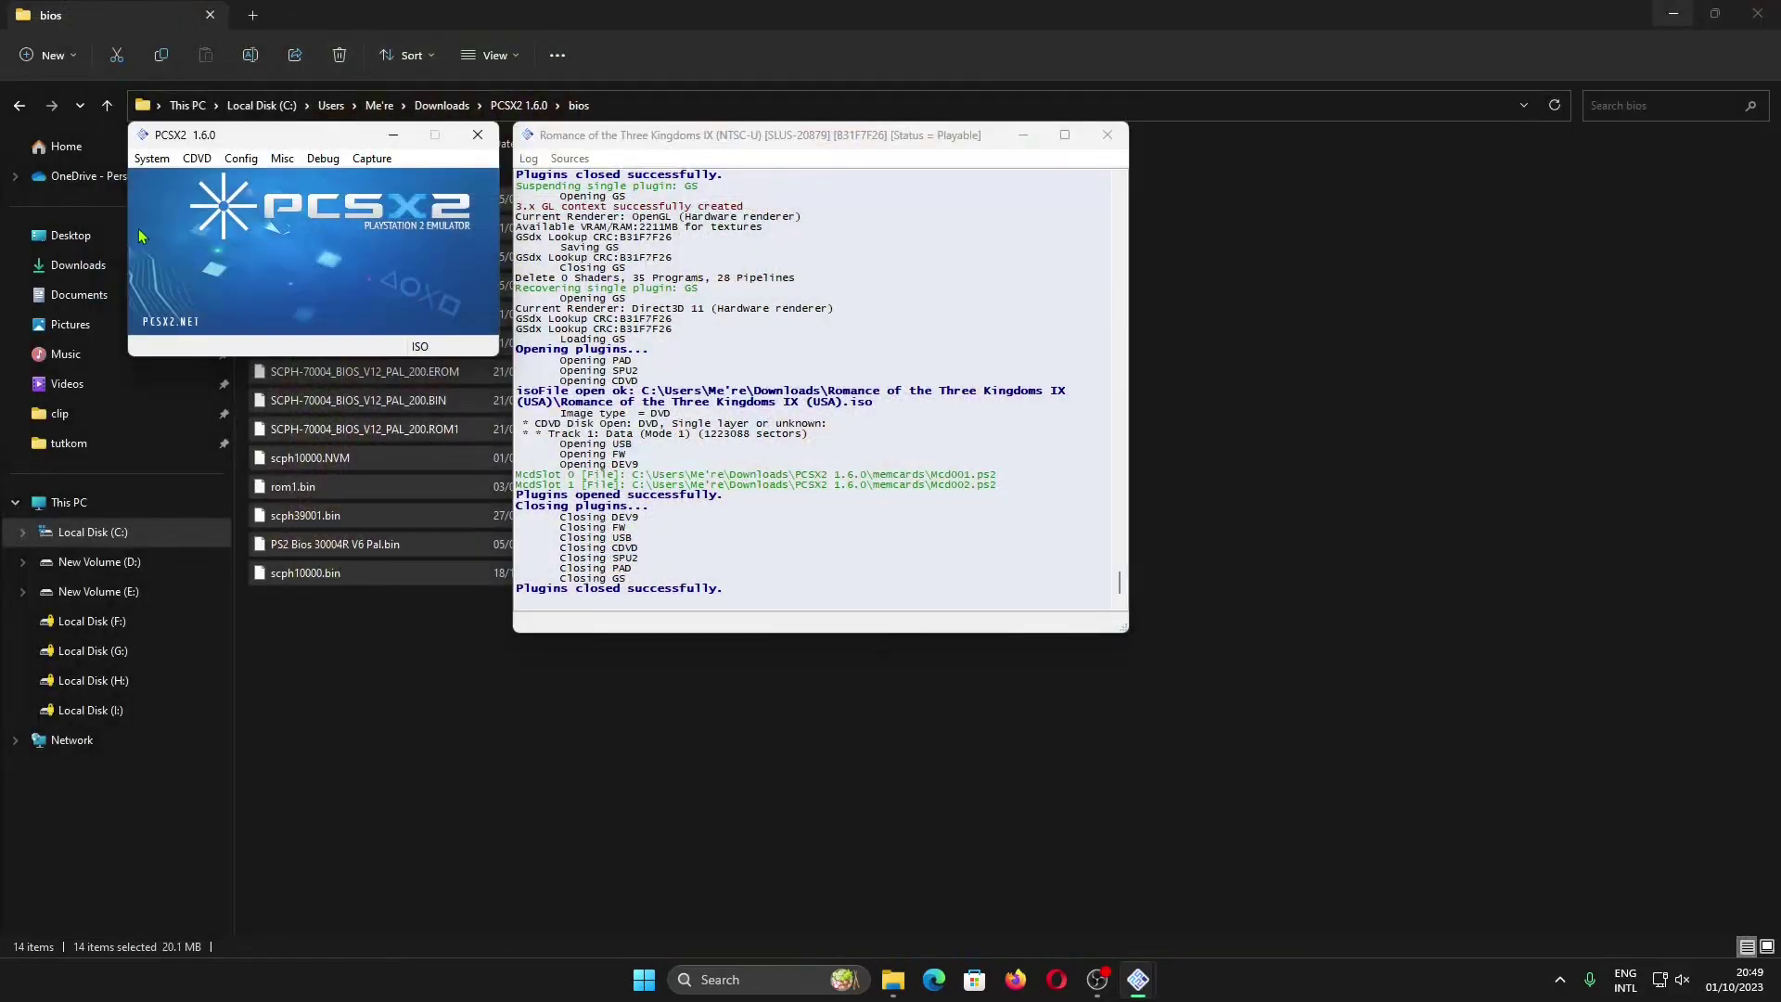
pyautogui.click(151, 157)
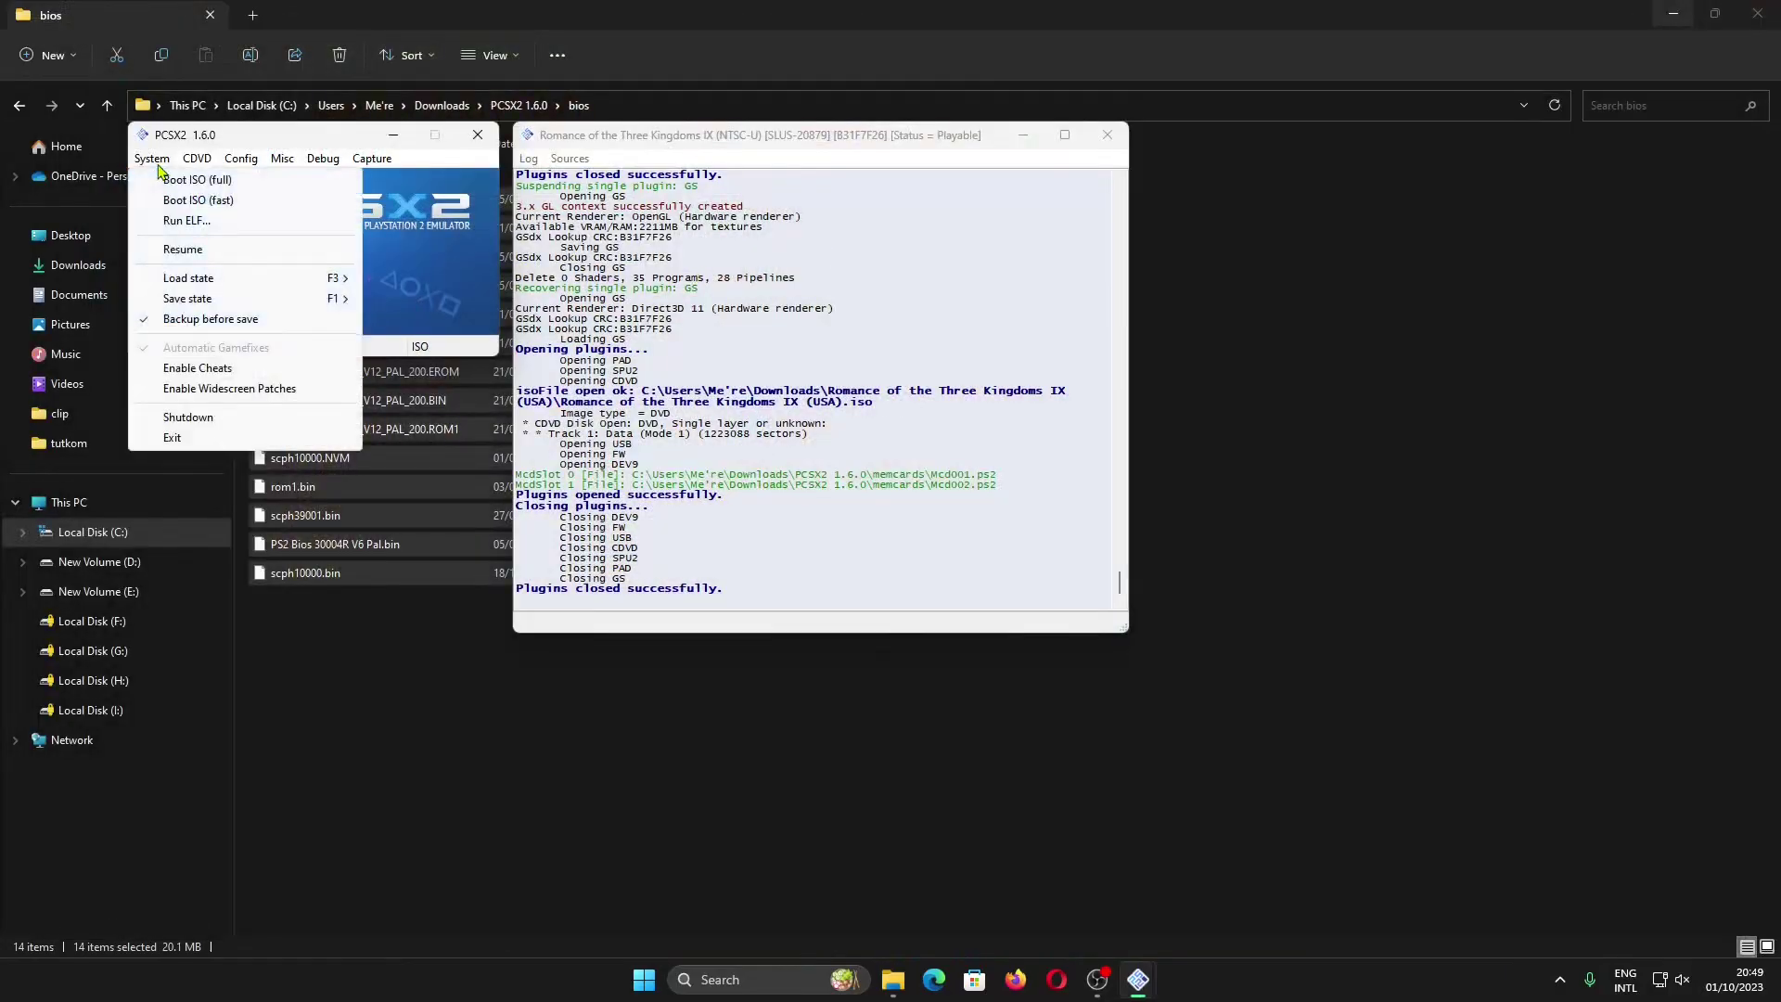
pyautogui.click(189, 417)
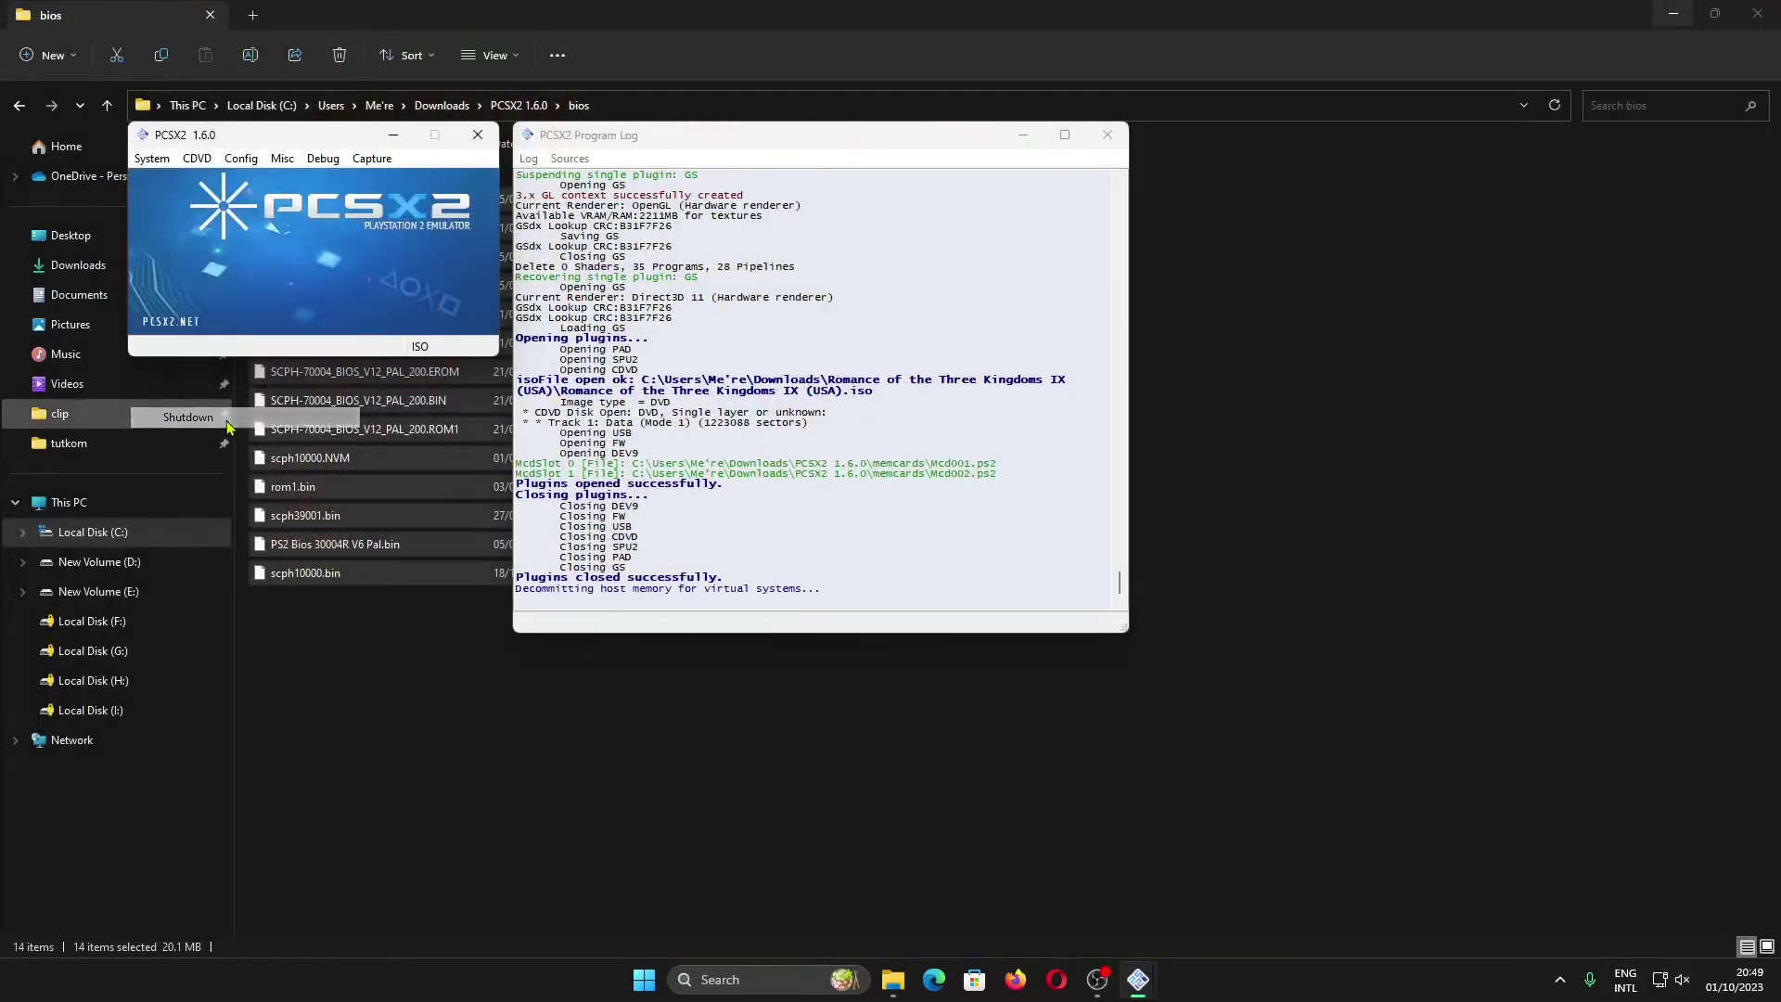
# Try to boot the game ISO again in fast mode
pyautogui.click(152, 159)
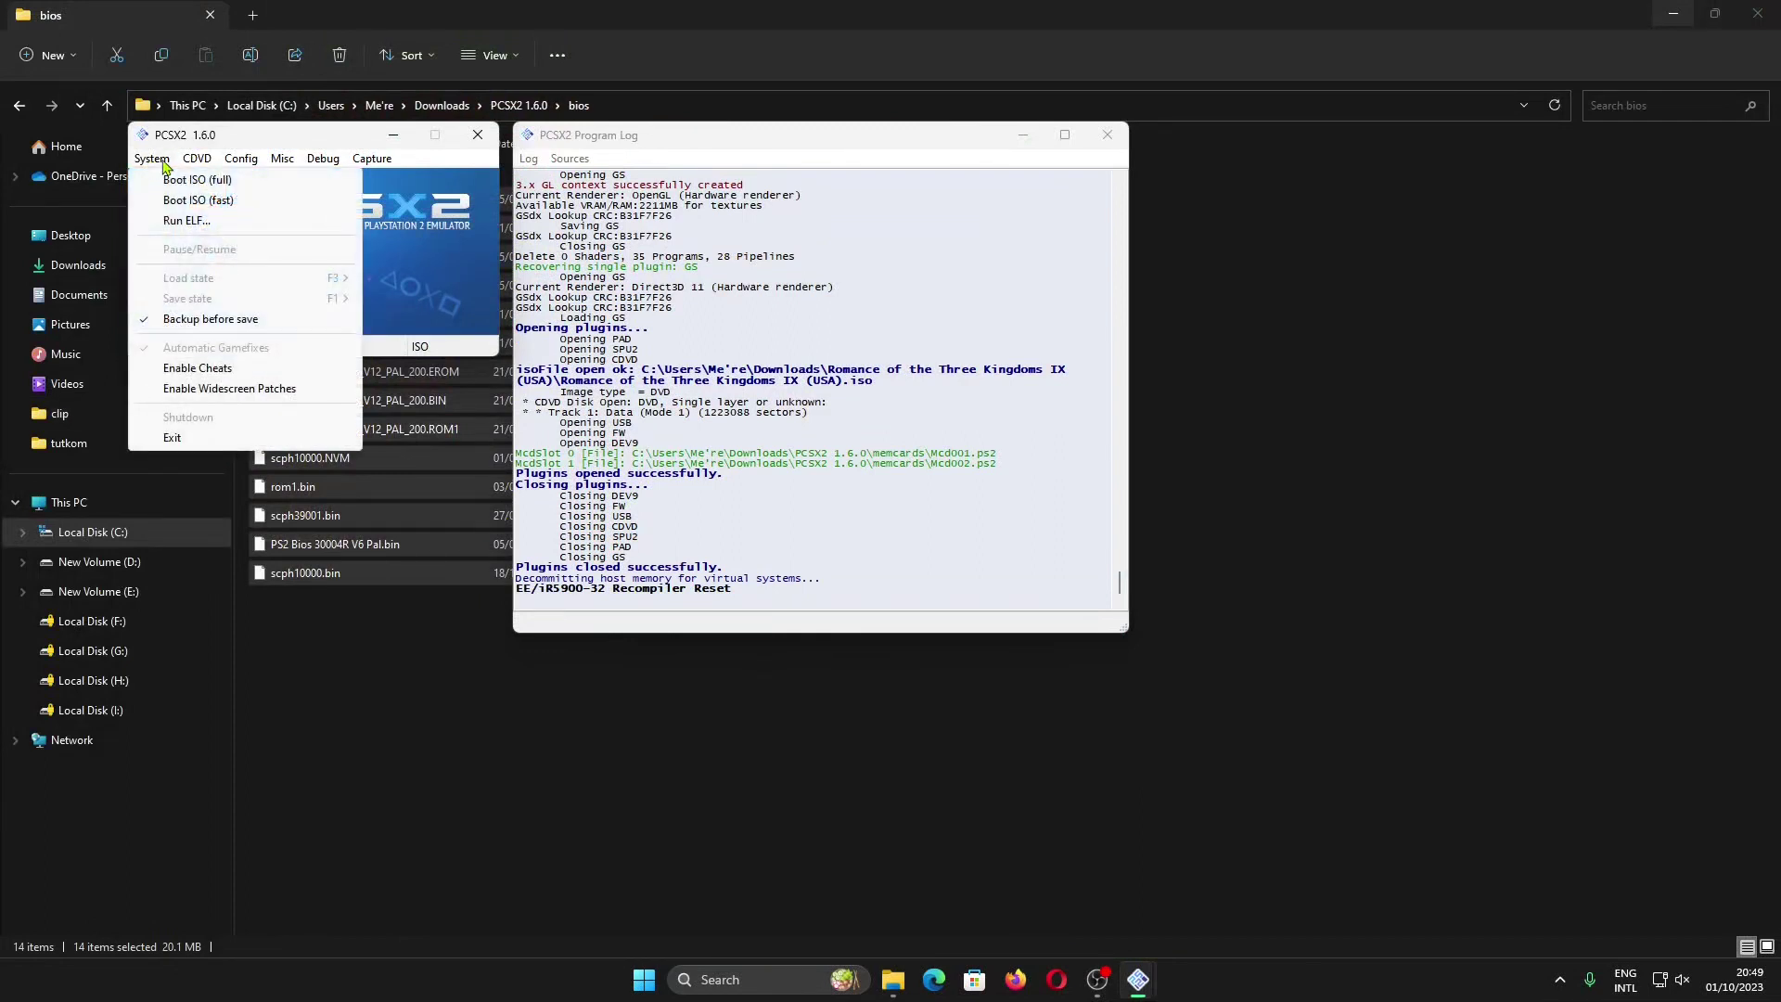
pyautogui.moveTo(199, 162)
pyautogui.click(170, 163)
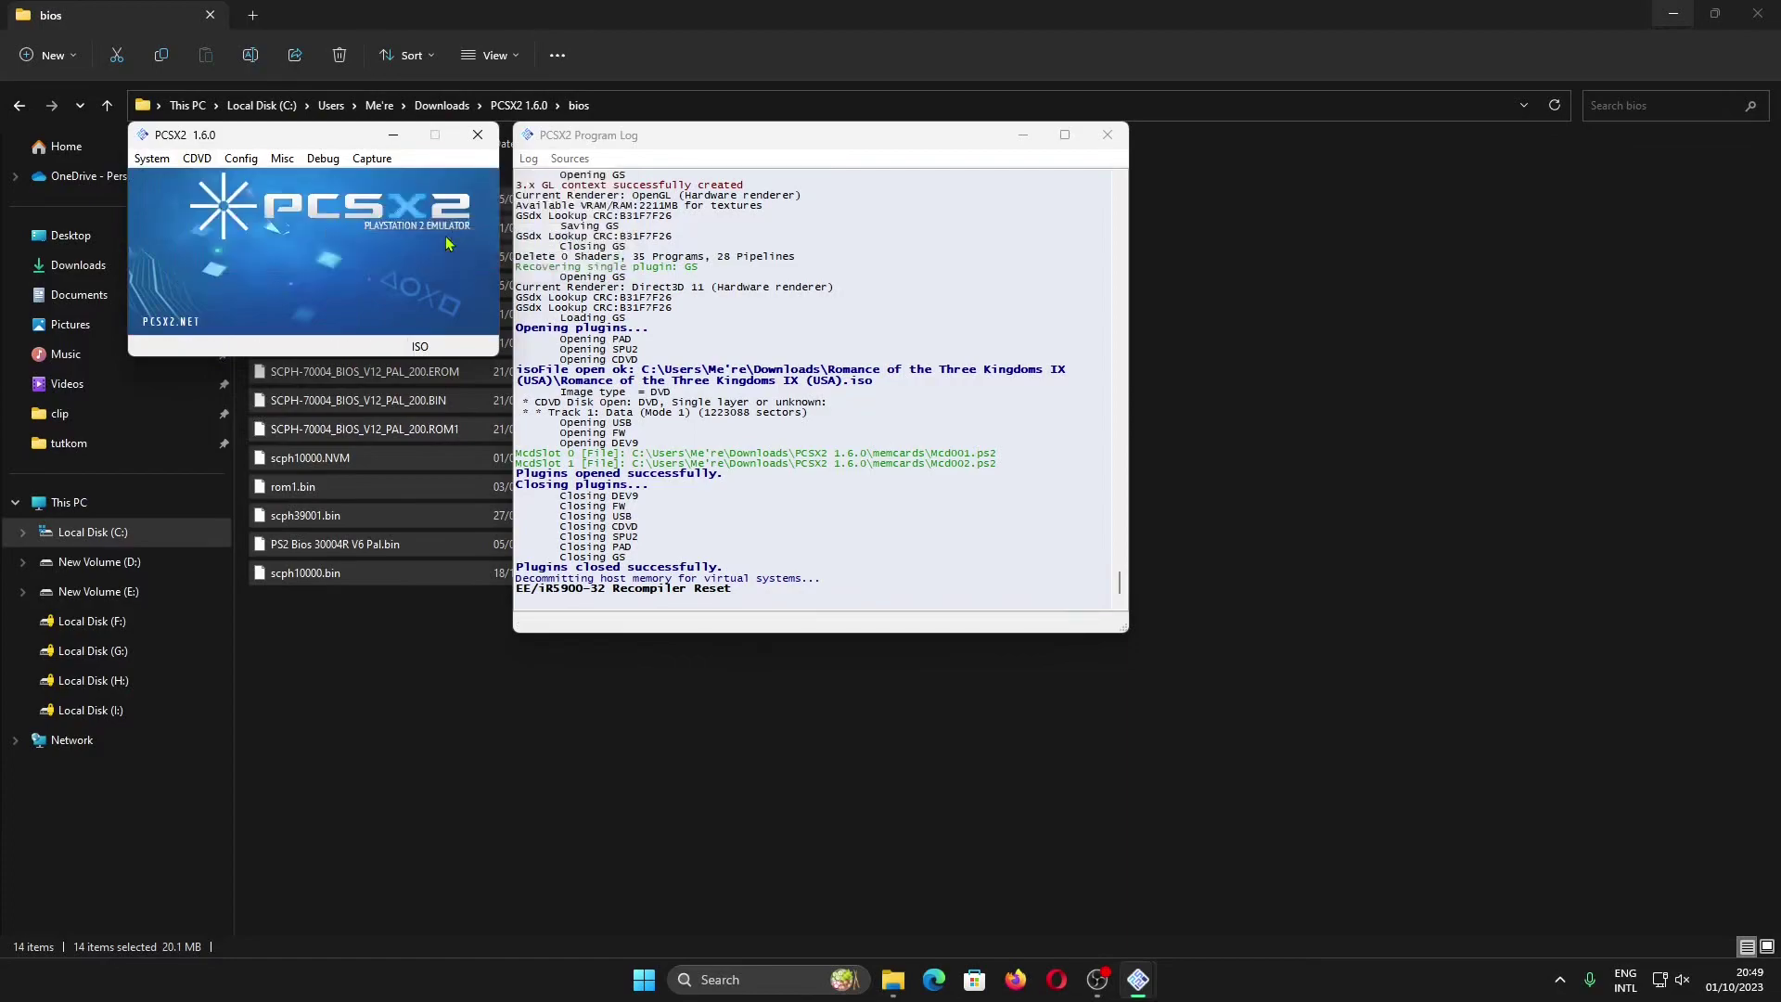
pyautogui.click(170, 165)
pyautogui.click(185, 199)
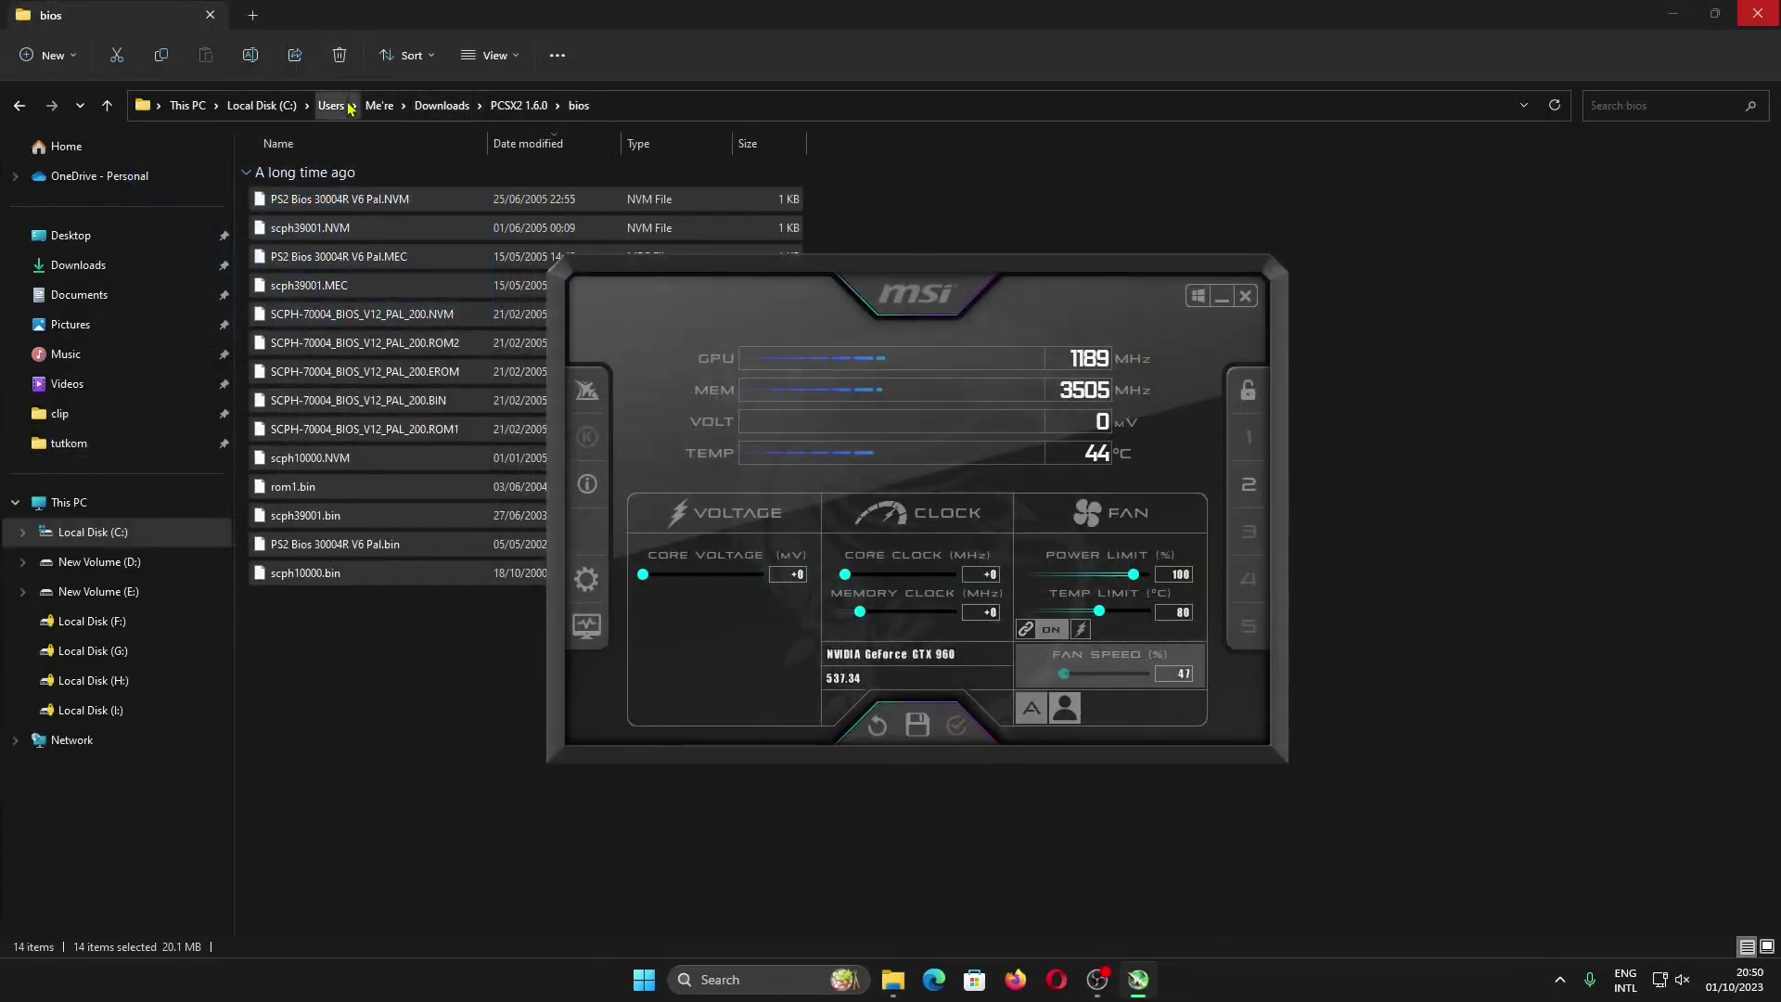
# Relaunch pcsx2.exe from the PCSX2 1.6.0 folder in Downloads
pyautogui.click(440, 105)
pyautogui.doubleClick(318, 257)
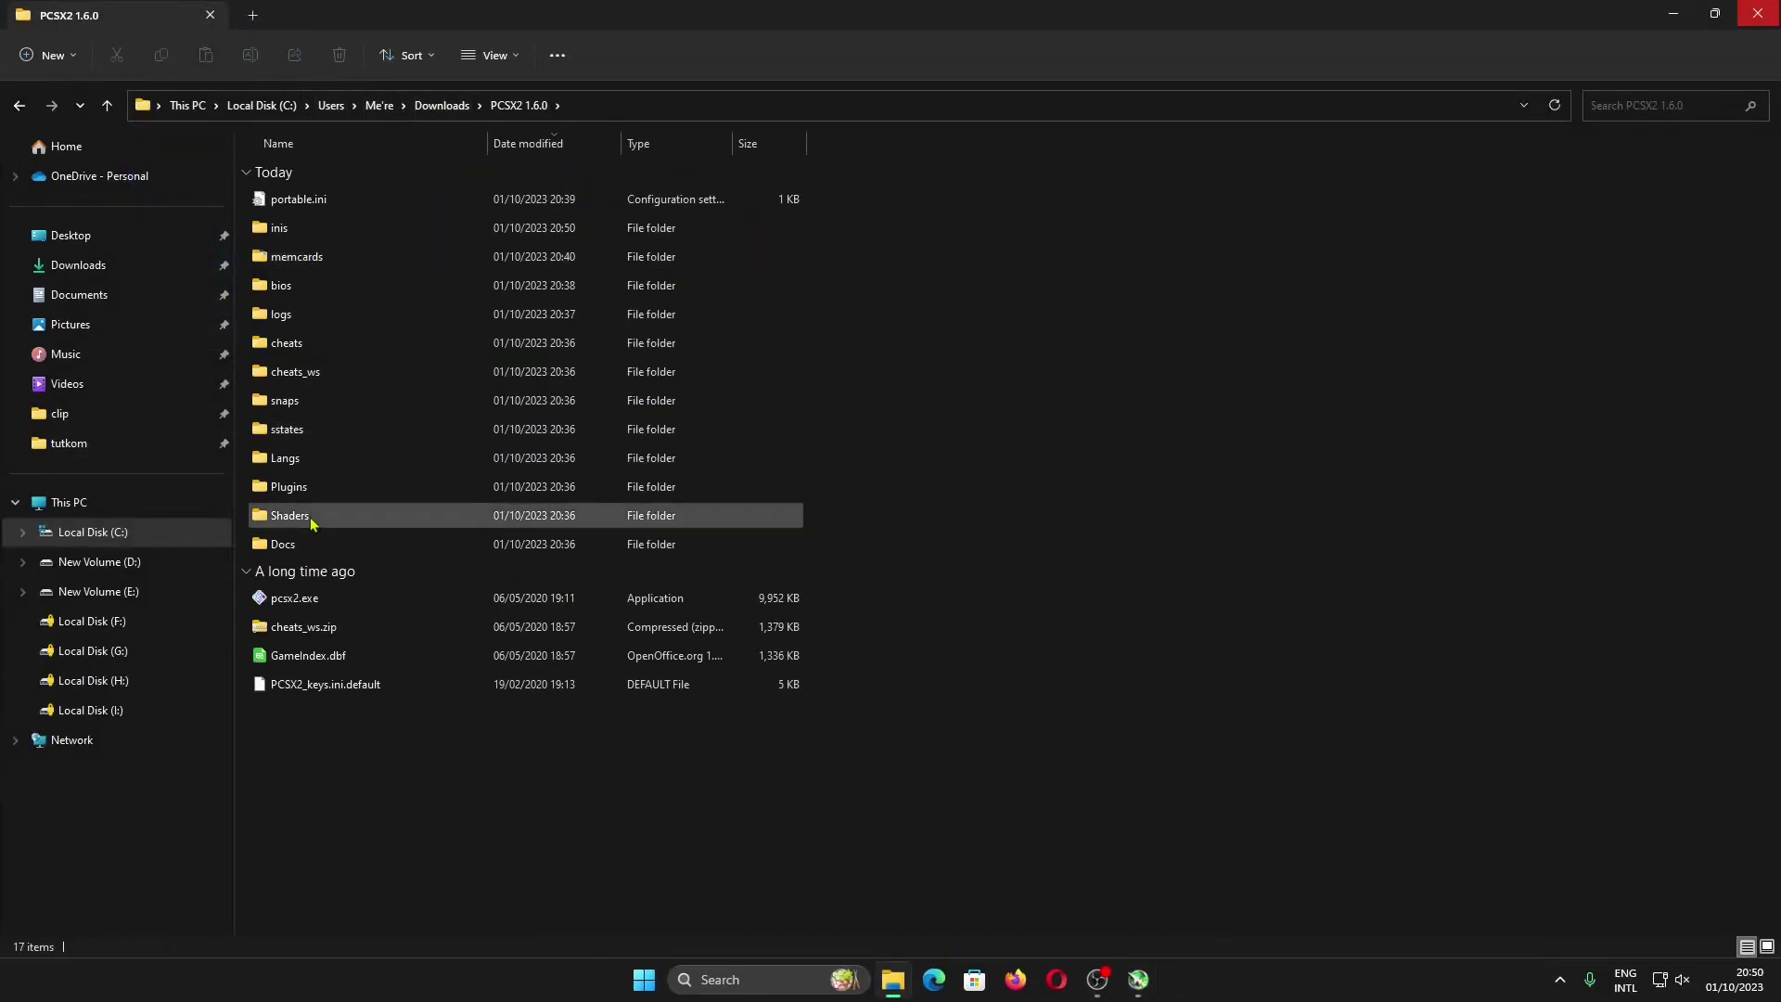
pyautogui.doubleClick(297, 597)
# Boot the game ISO in fast mode and maximize the game window
pyautogui.click(152, 159)
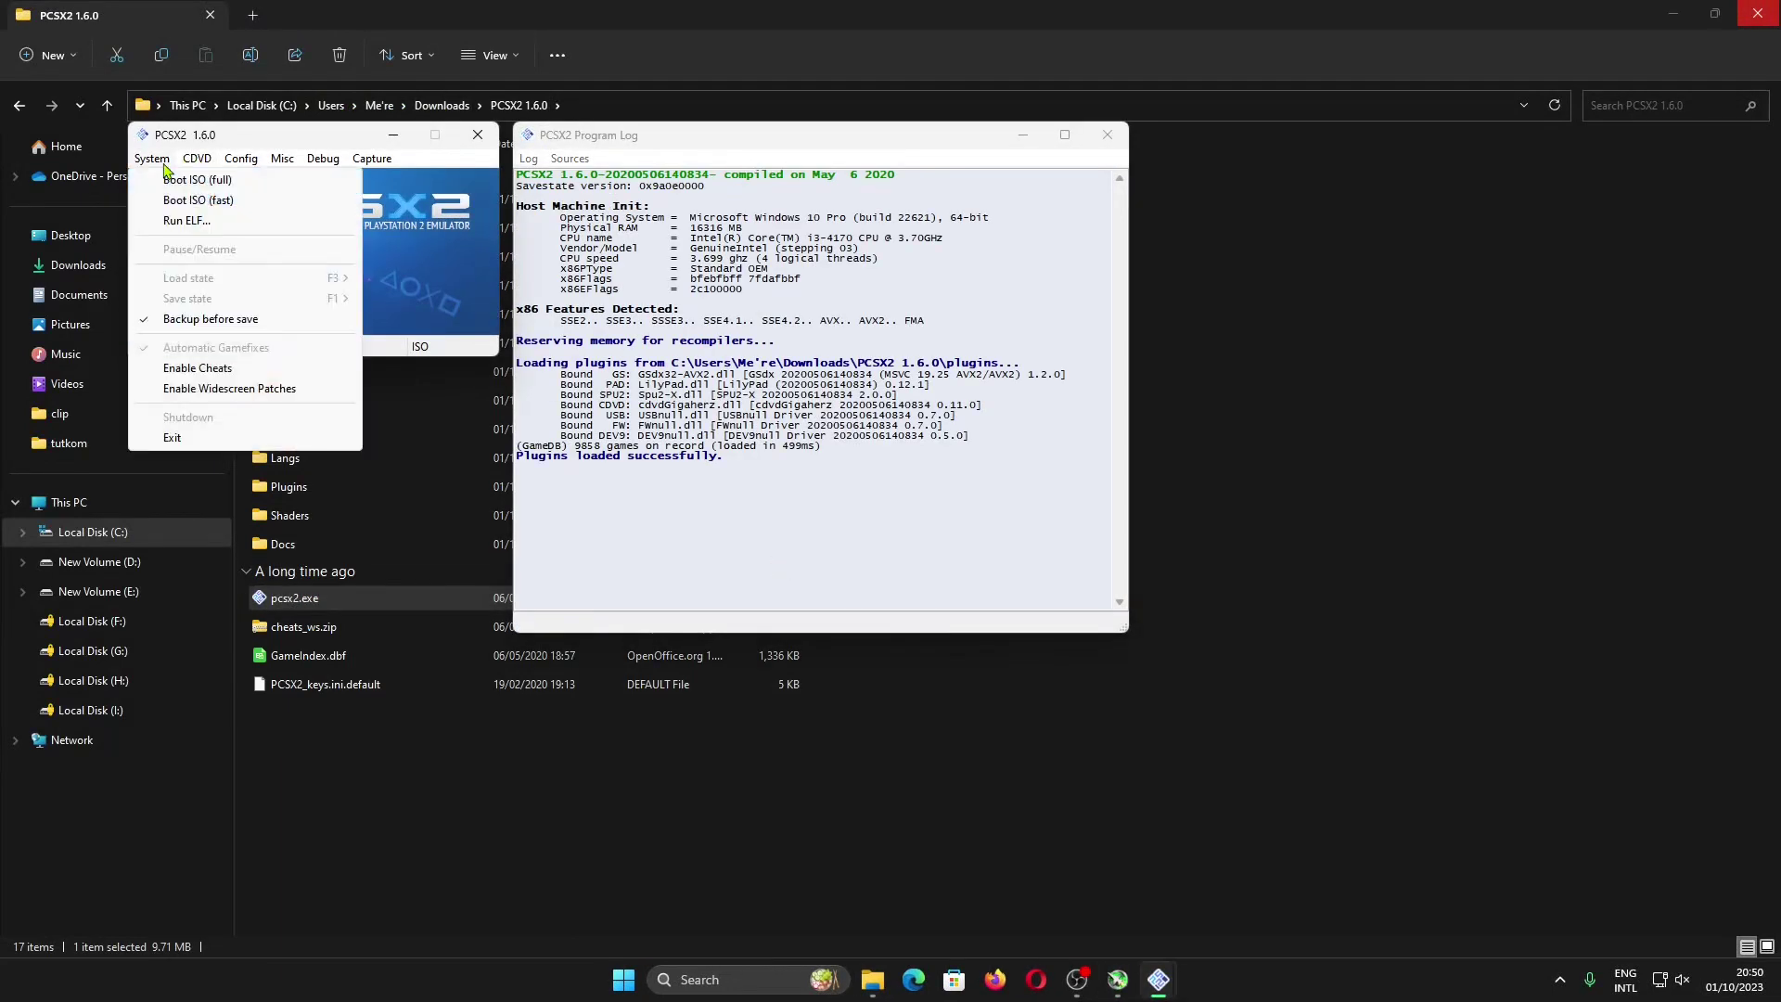
pyautogui.click(181, 200)
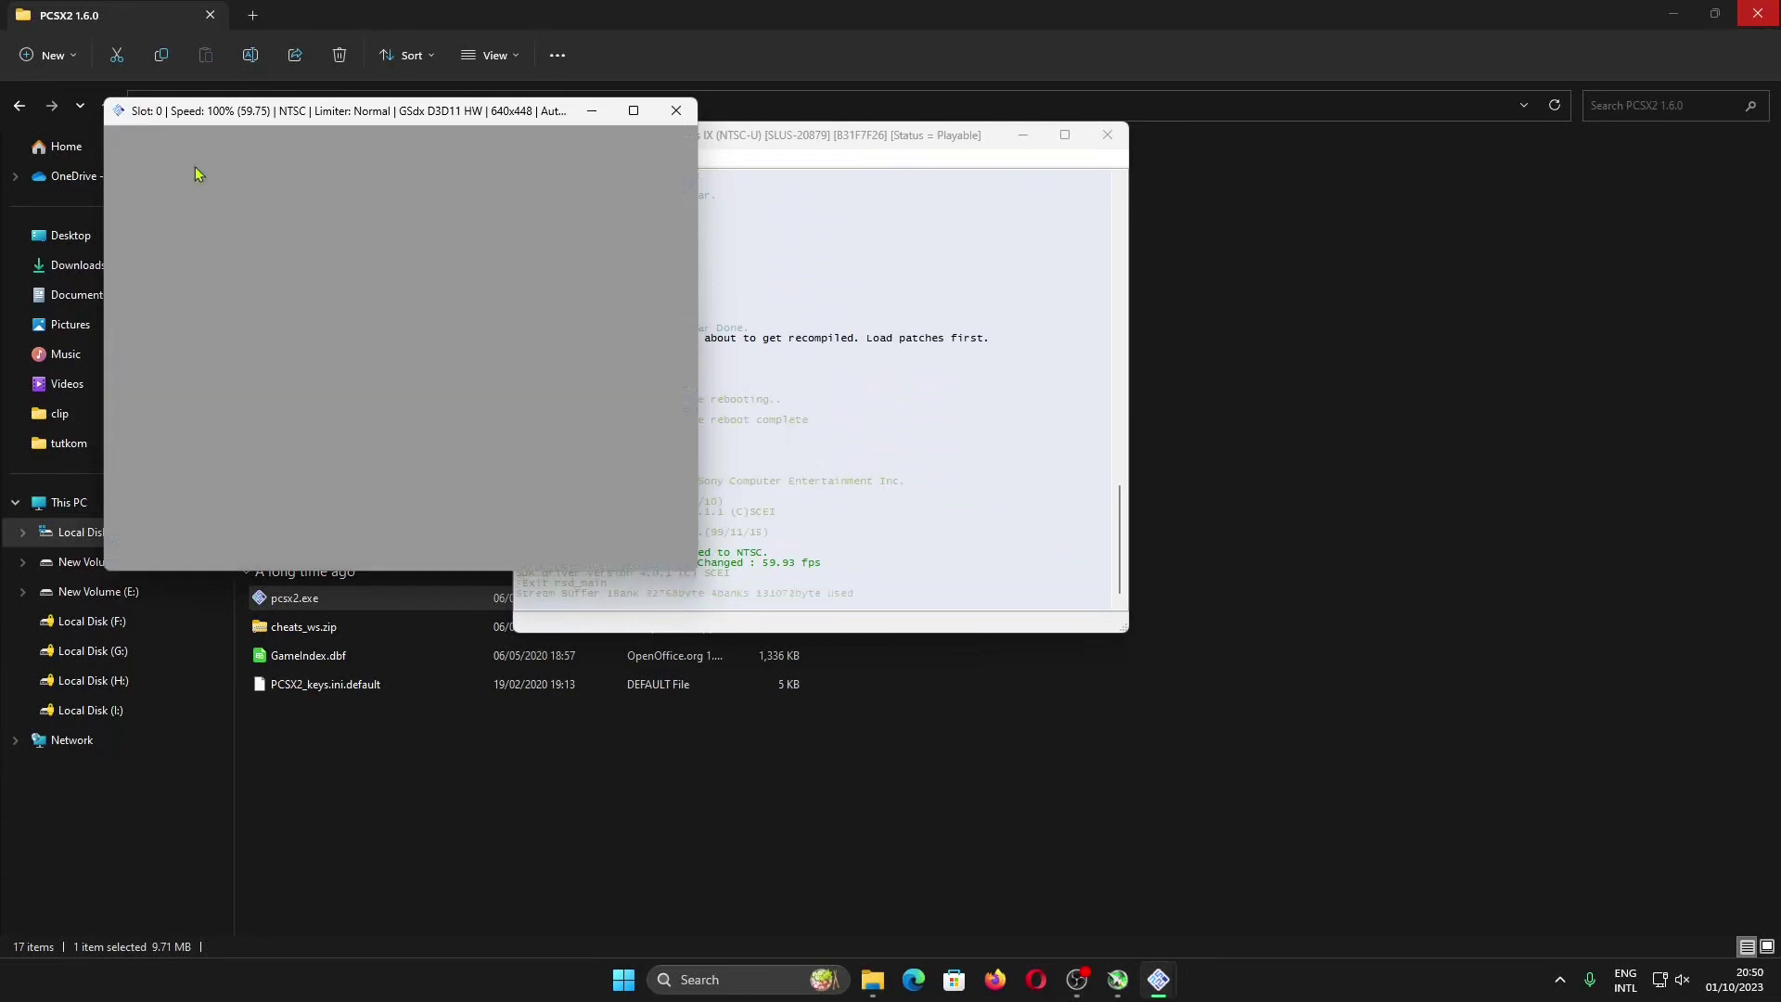
pyautogui.click(634, 111)
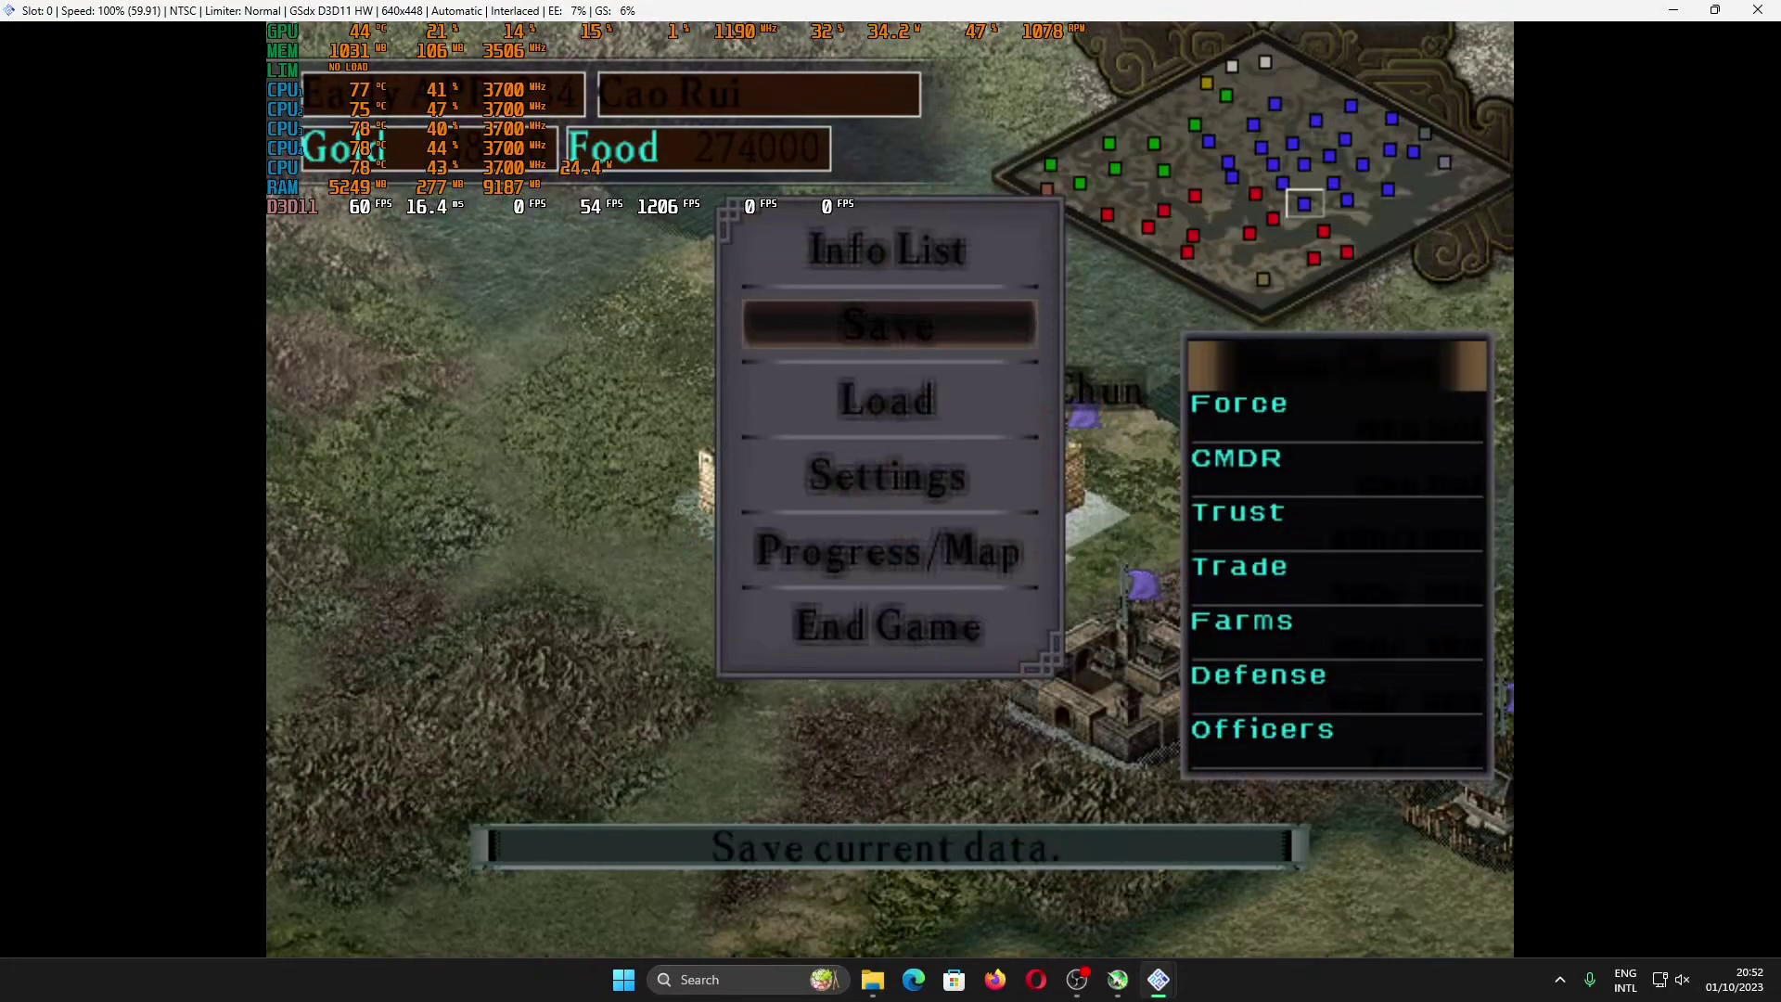
# Format the memory card in slot 1 from the in-game Save command and save the current game in the first save entry
pyautogui.press('Return')
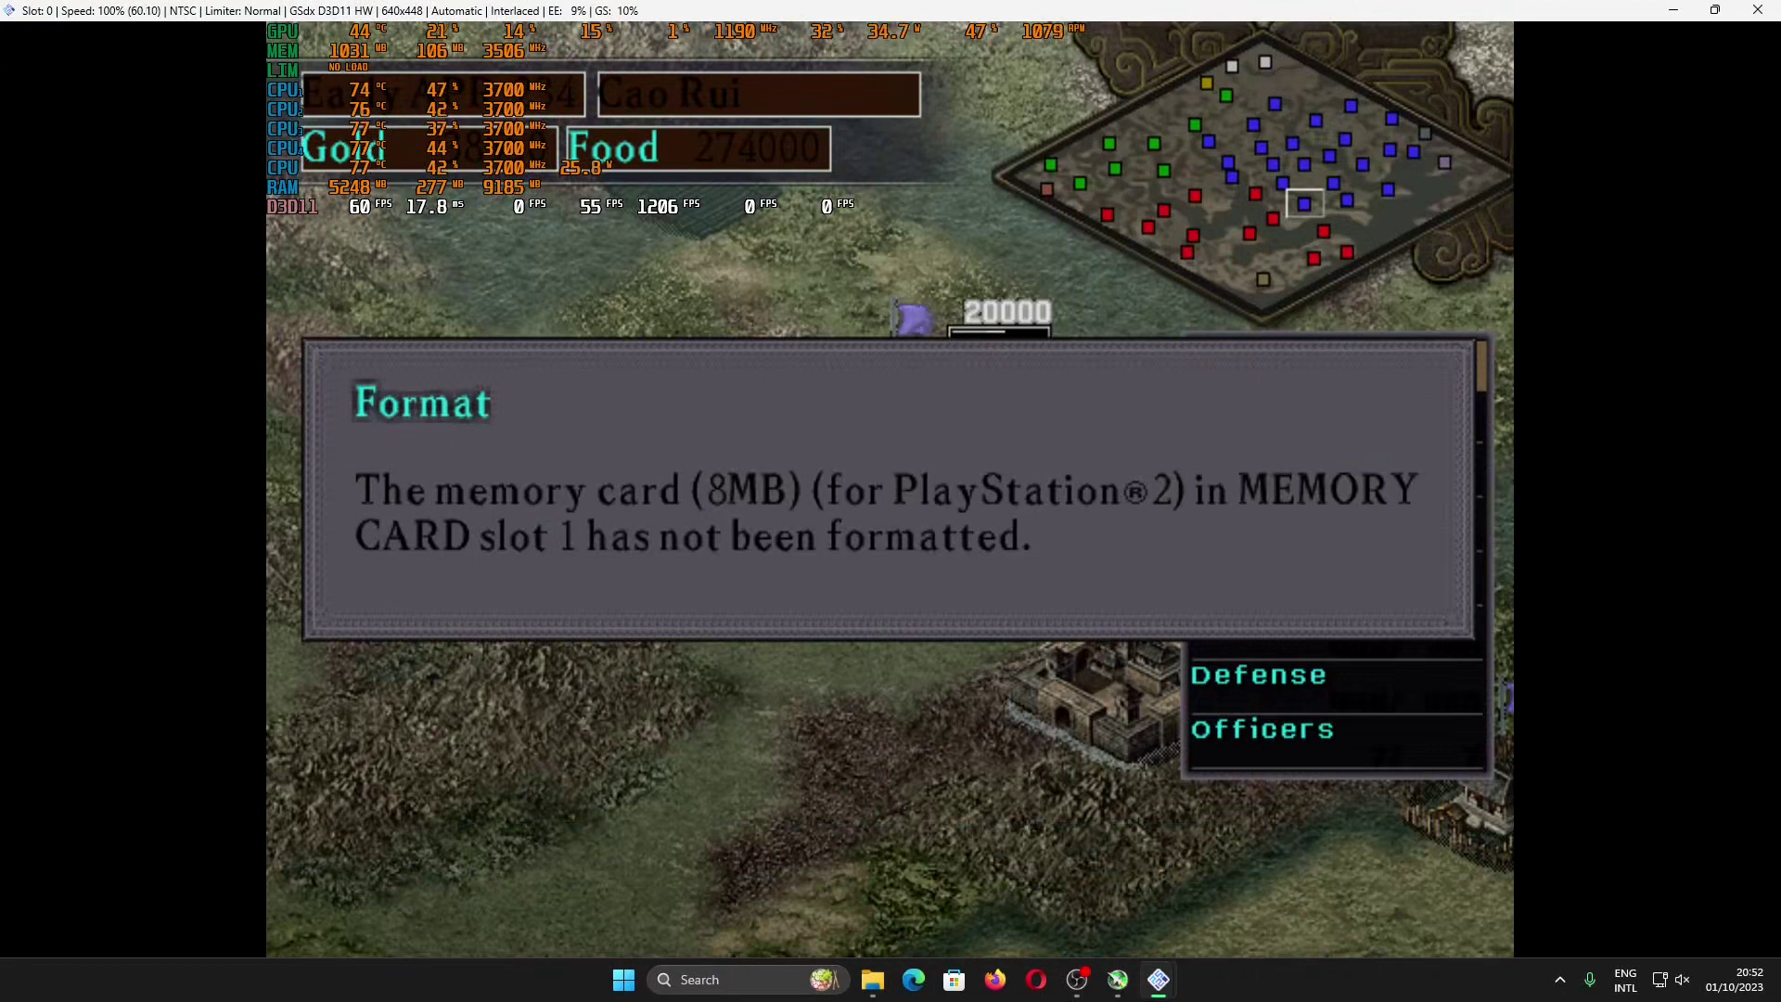
pyautogui.press('Return')
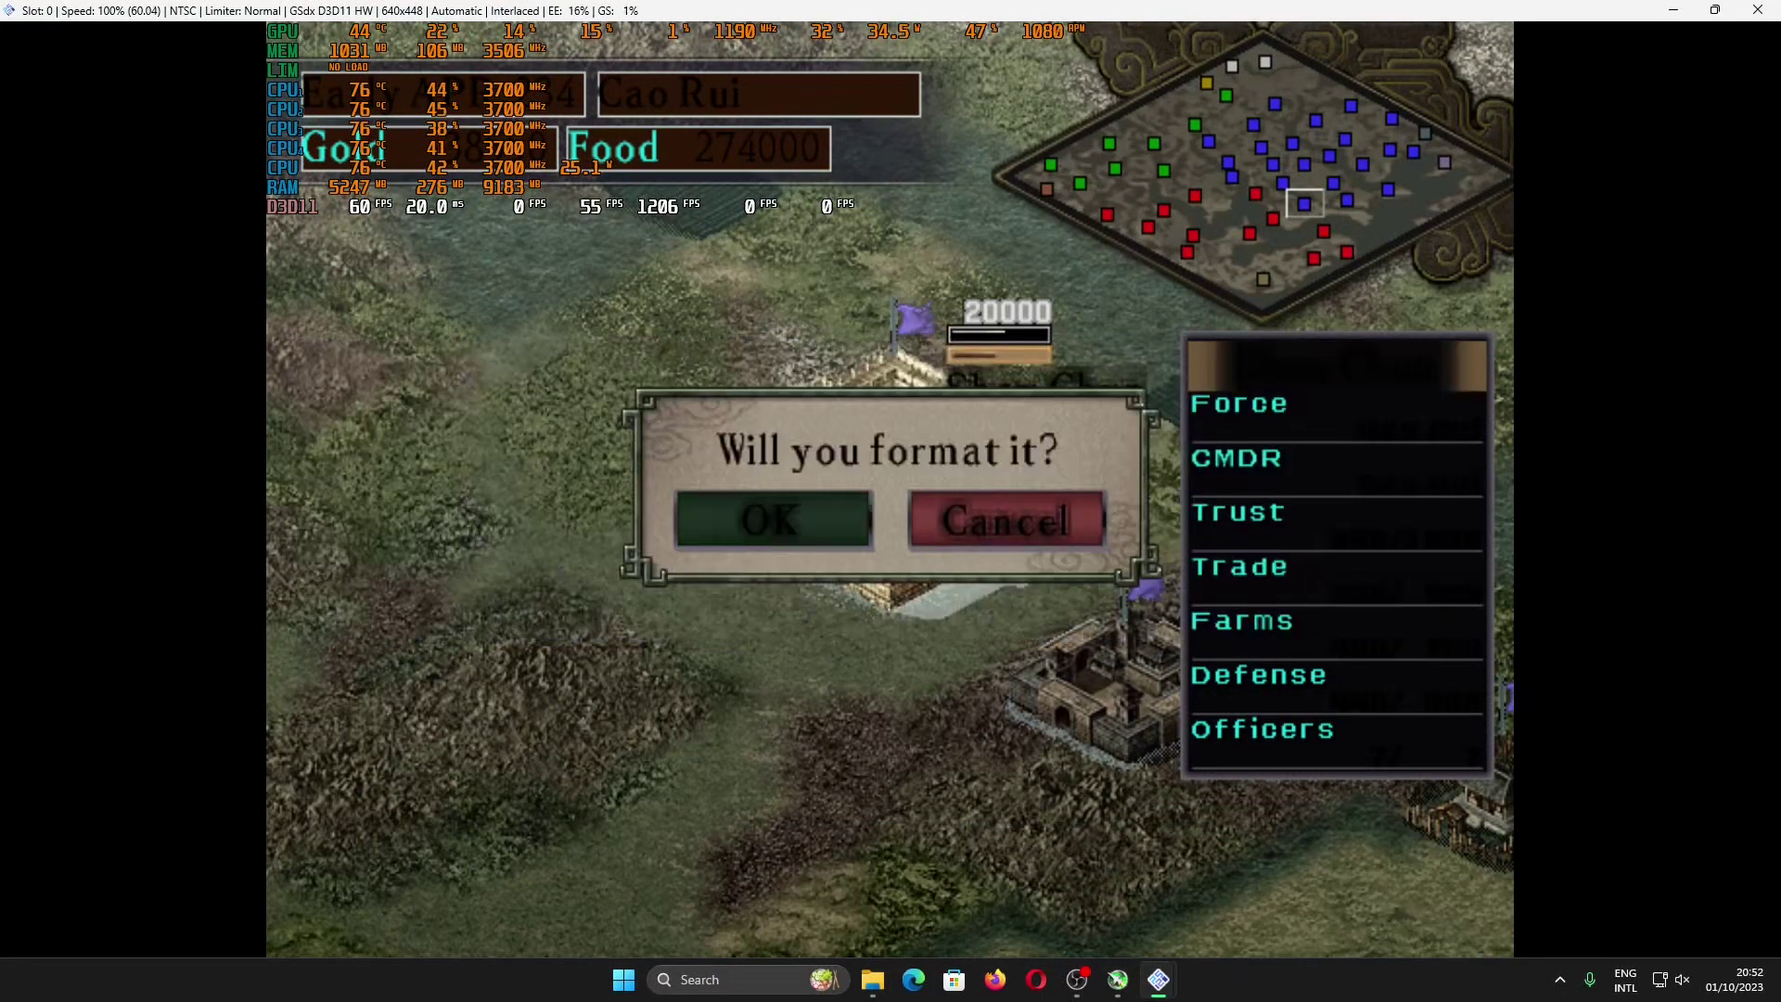
pyautogui.press('Return')
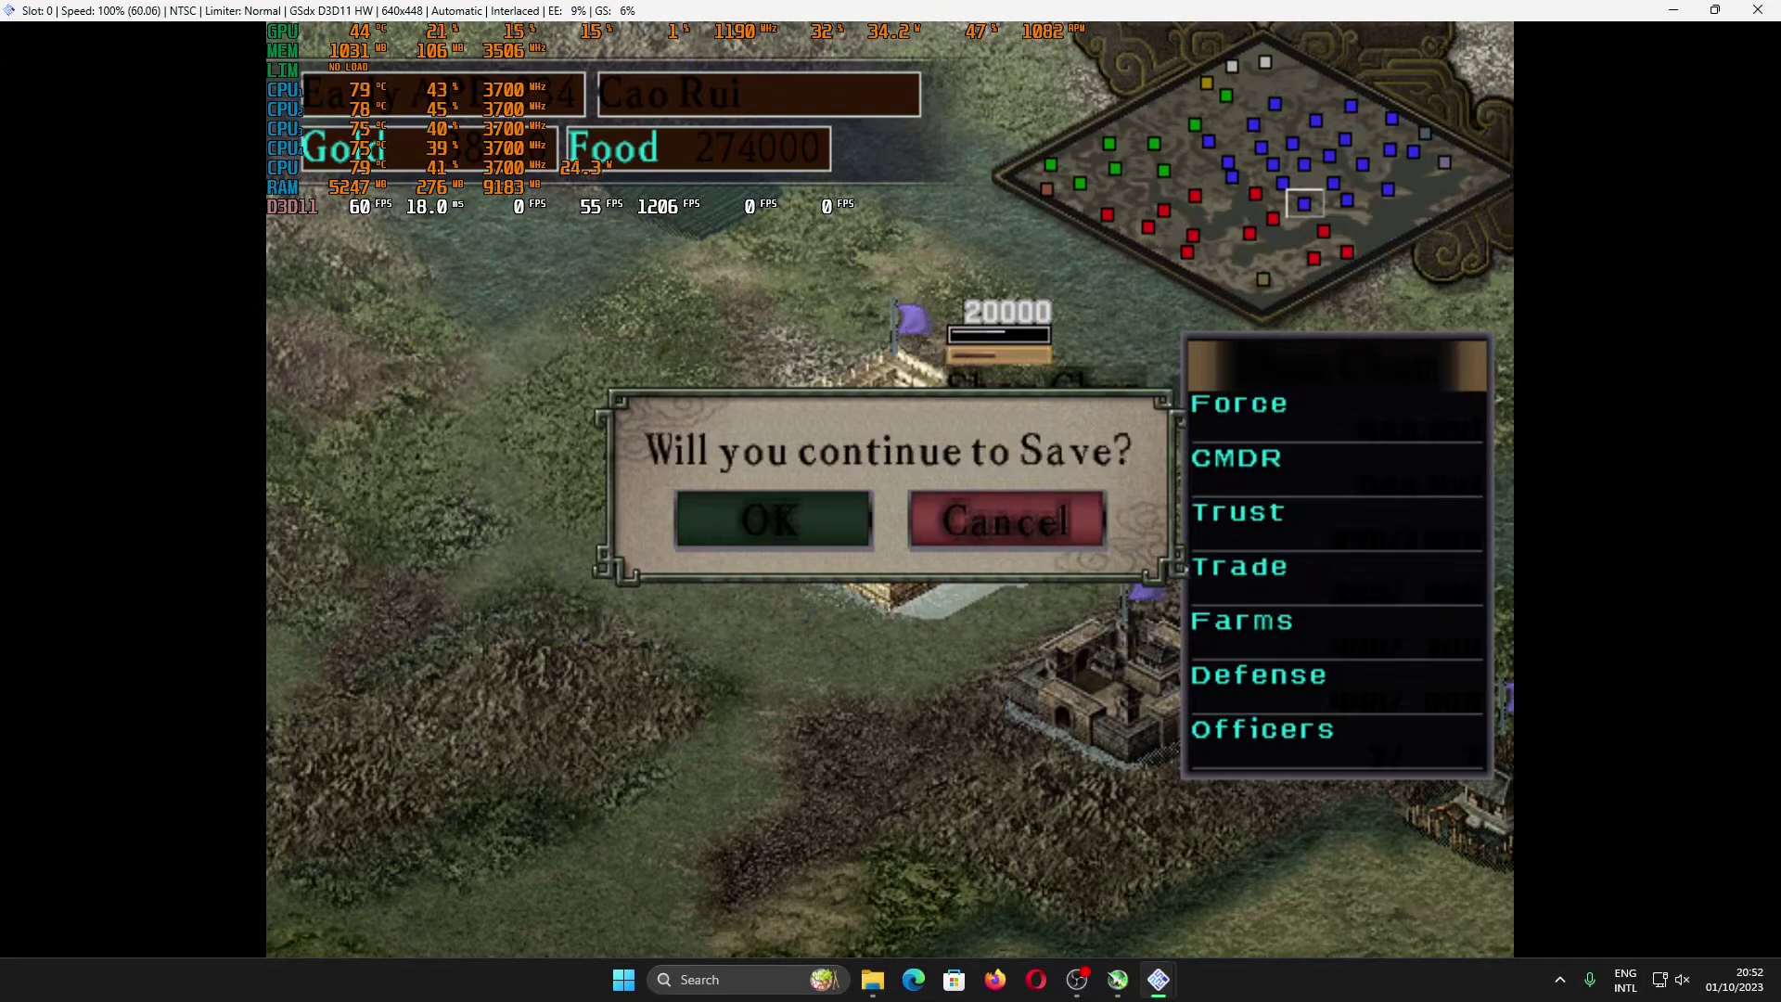
pyautogui.press('Return')
pyautogui.press('Return')
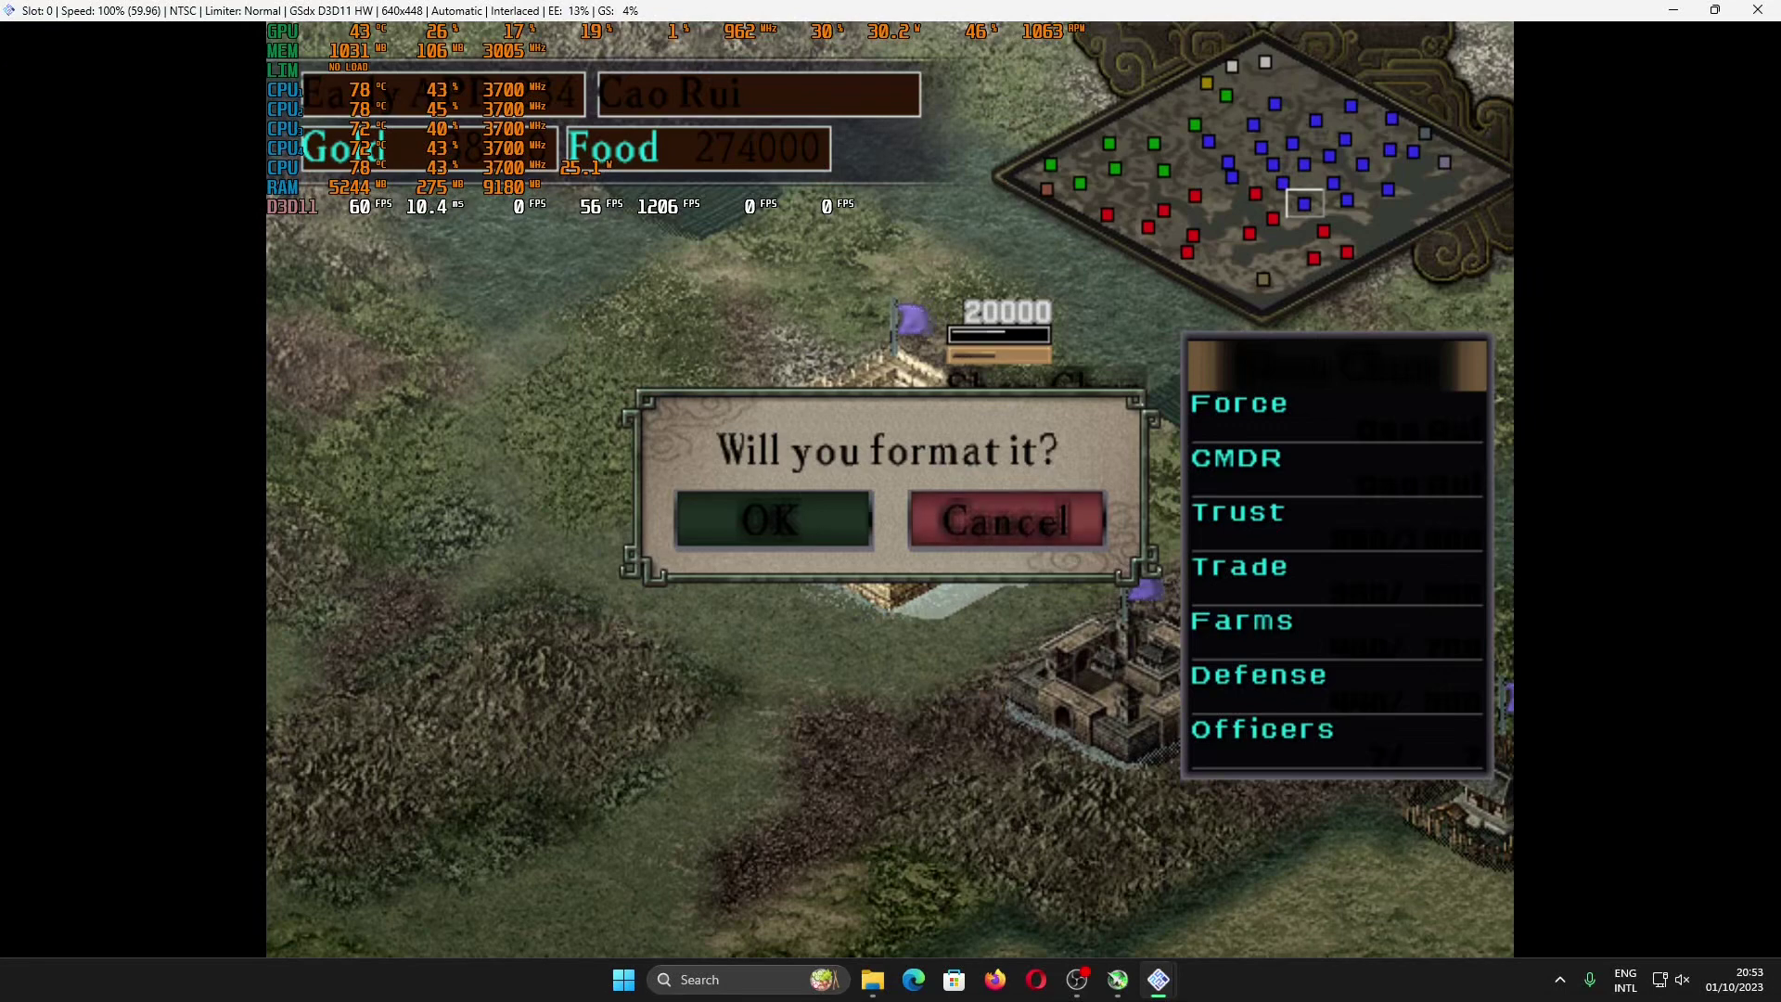
pyautogui.press('Left')
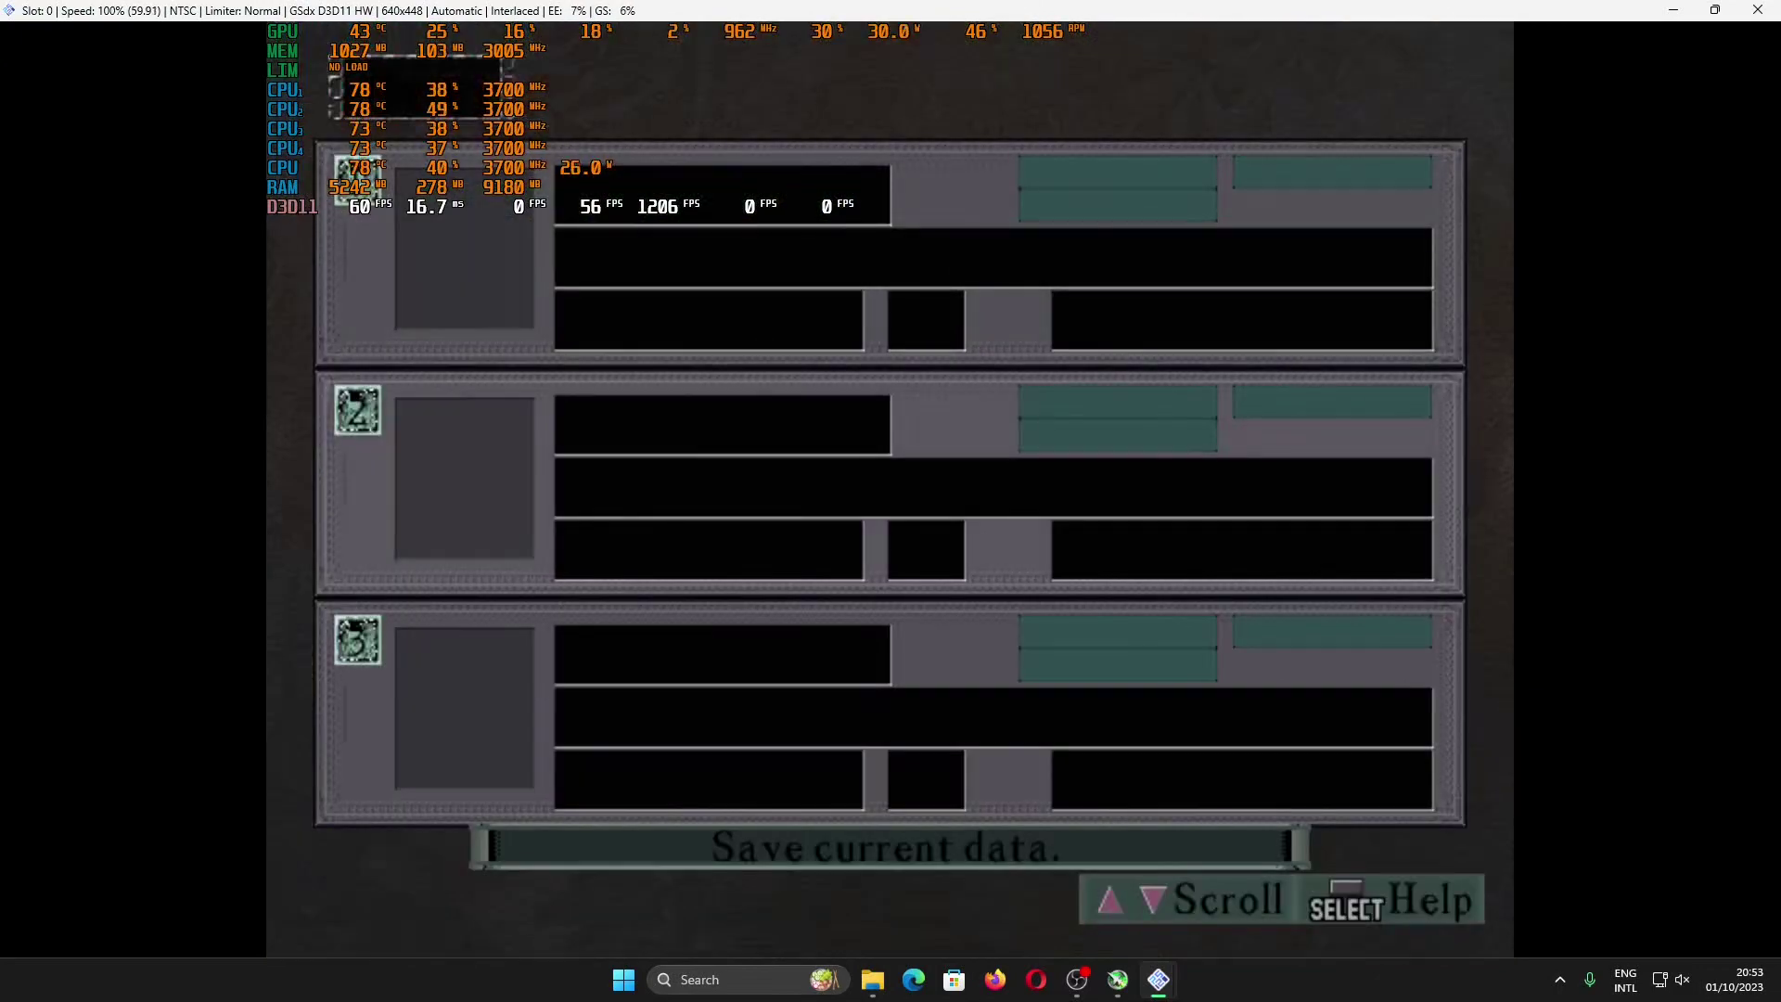
pyautogui.press('Return')
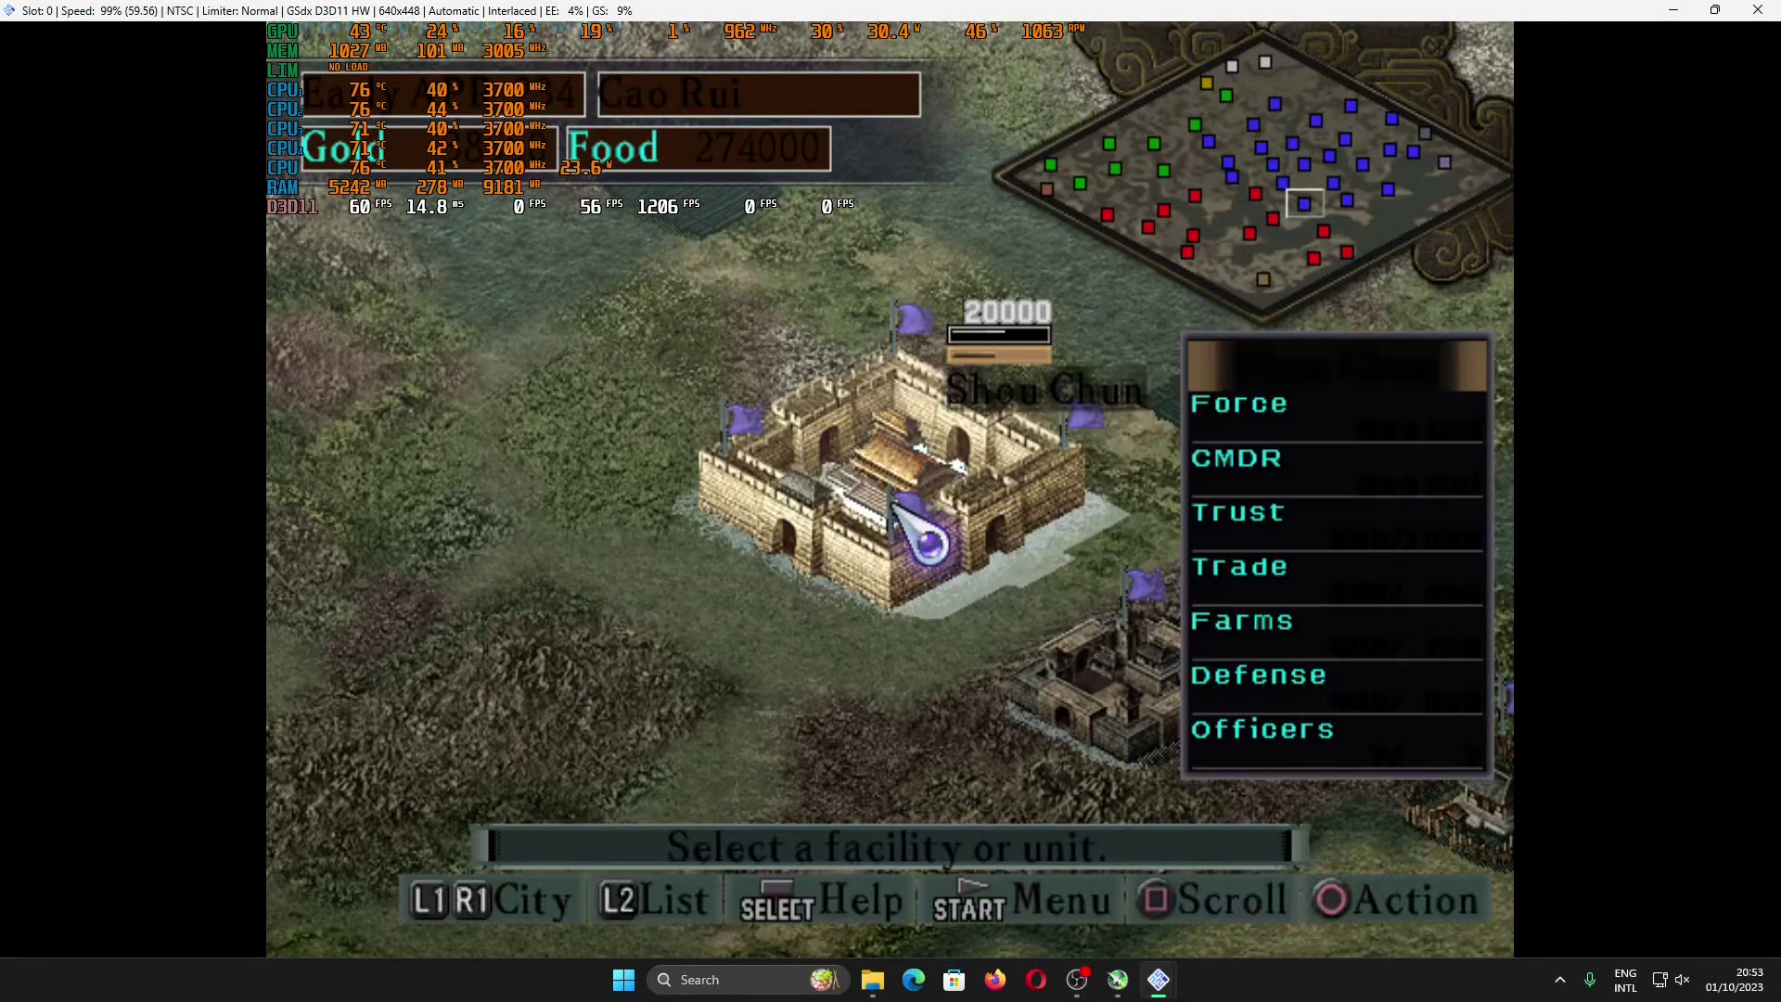
# Load the game data from the first save entry, and suspend the game
pyautogui.press('Return')
pyautogui.press('Down')
pyautogui.press('Down')
pyautogui.press('Return')
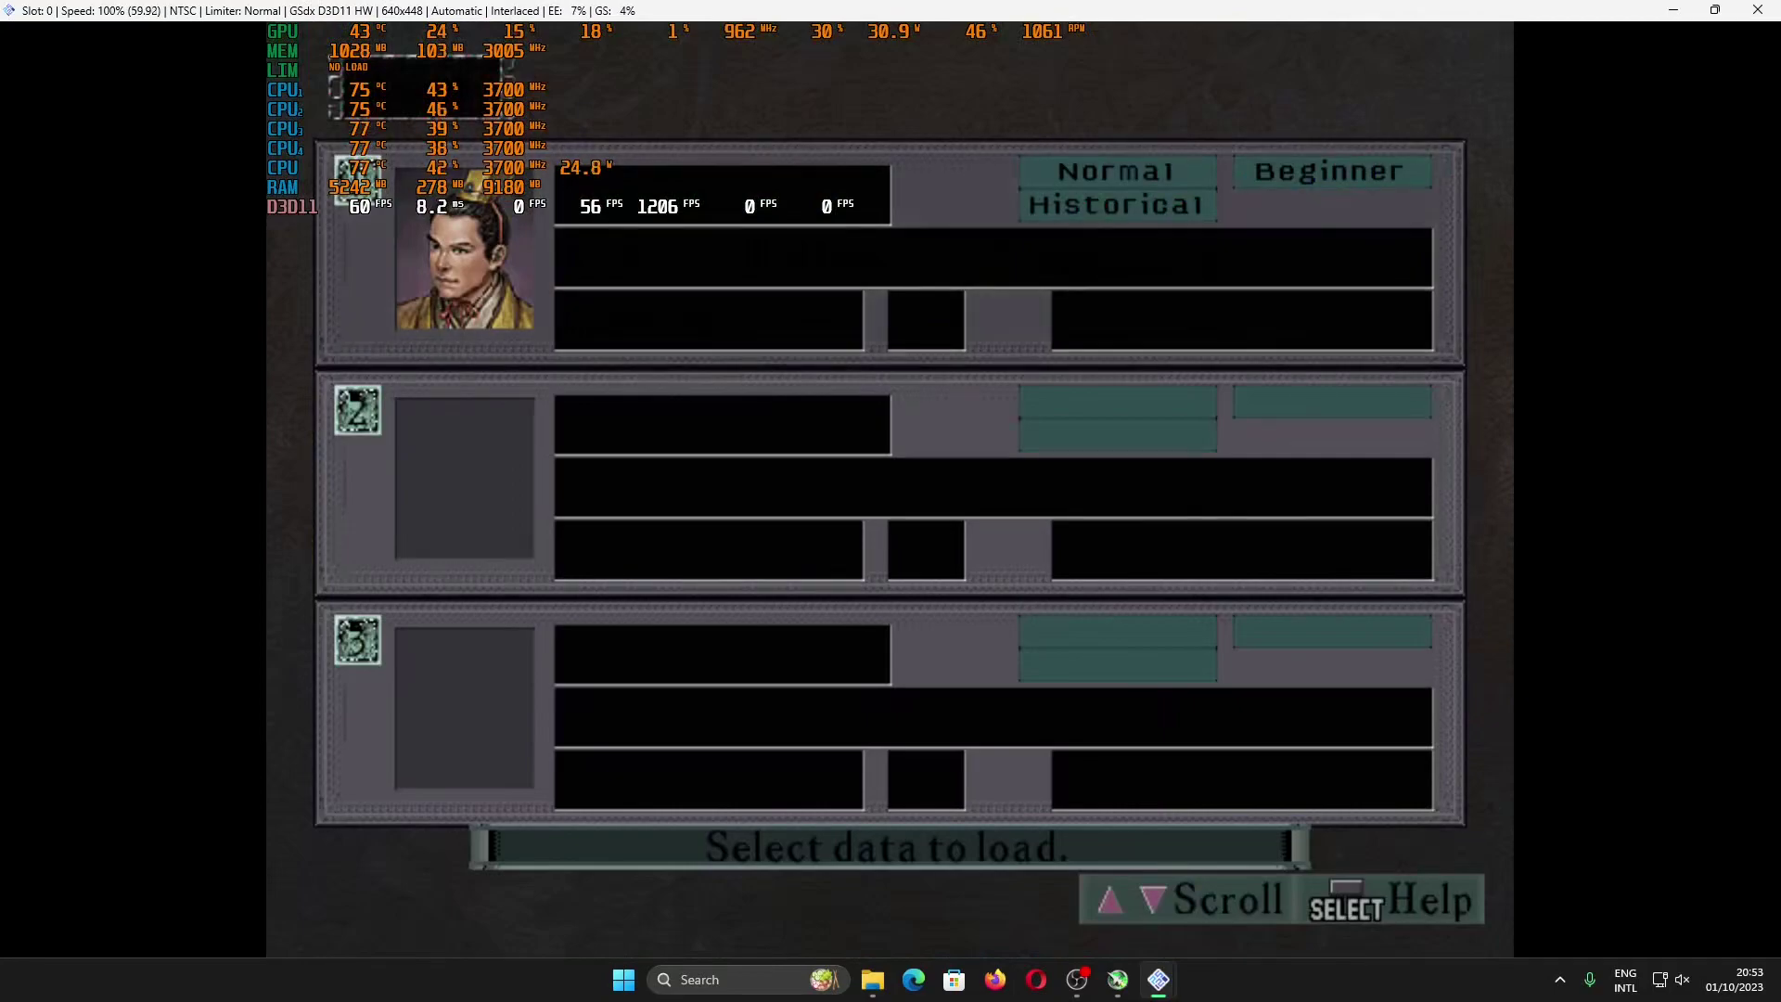
pyautogui.press('Return')
pyautogui.press('Escape')
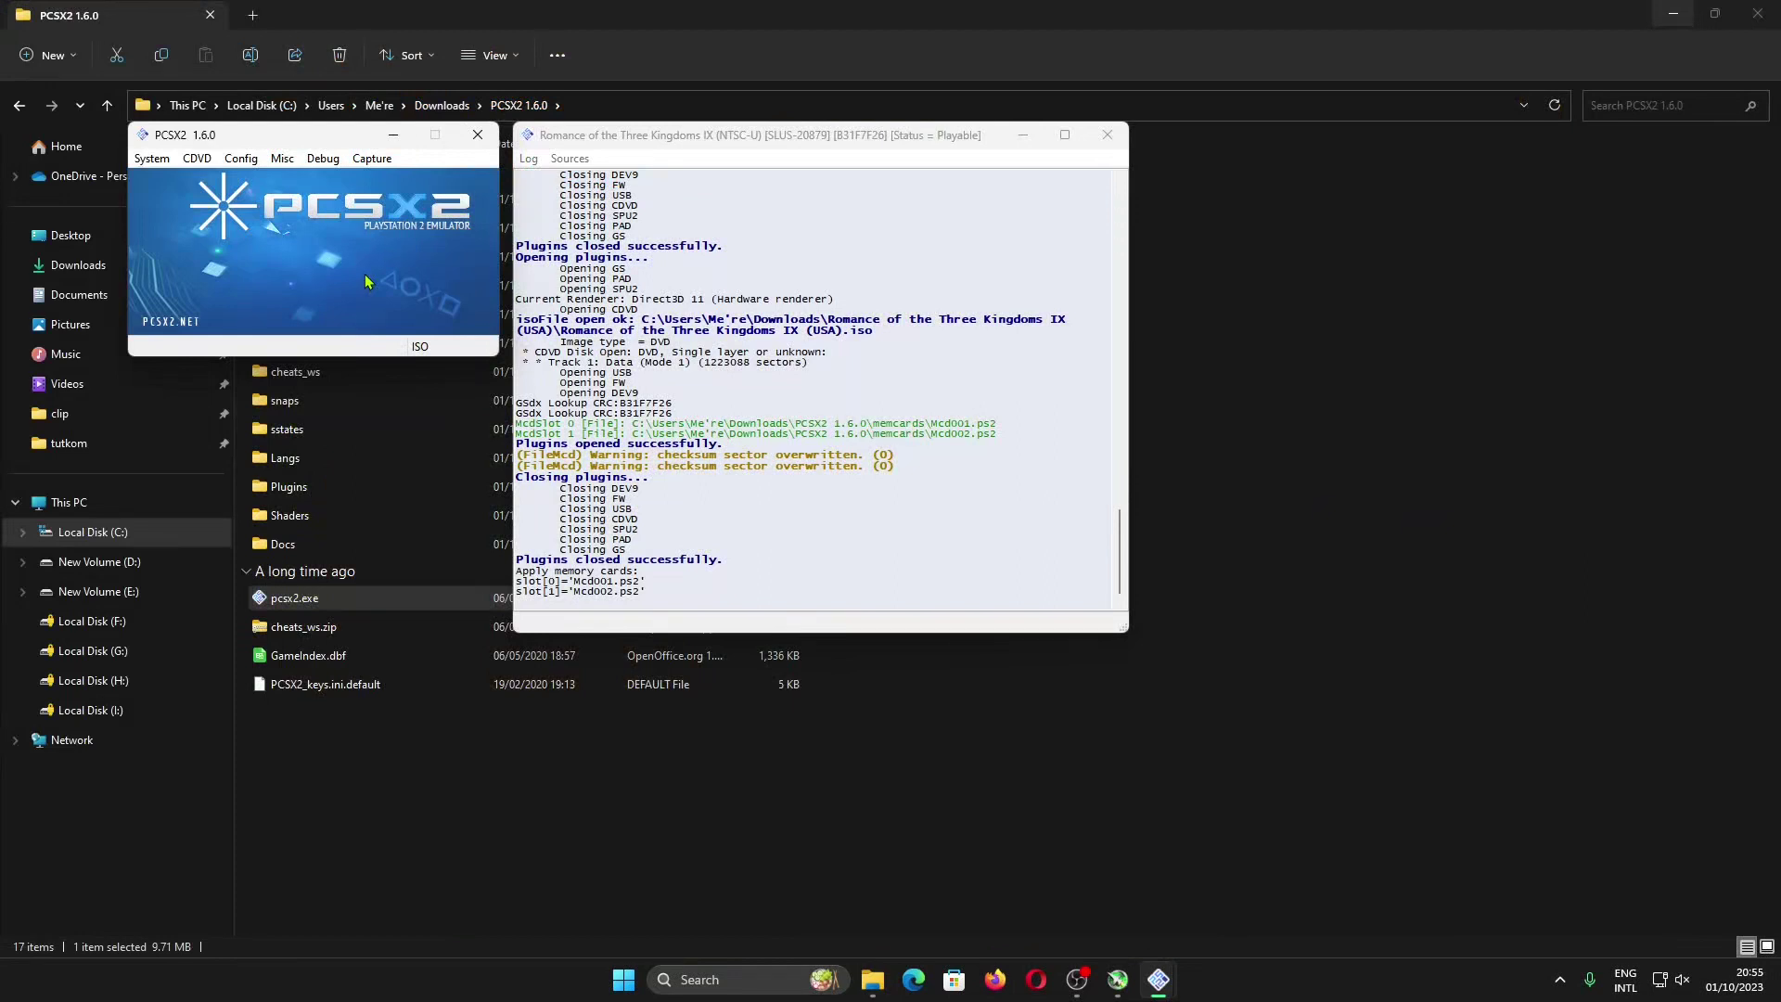
# Delete the Mcd001.ps2 memory card assigned to Port-1 in the MemoryCard Manager
pyautogui.click(241, 160)
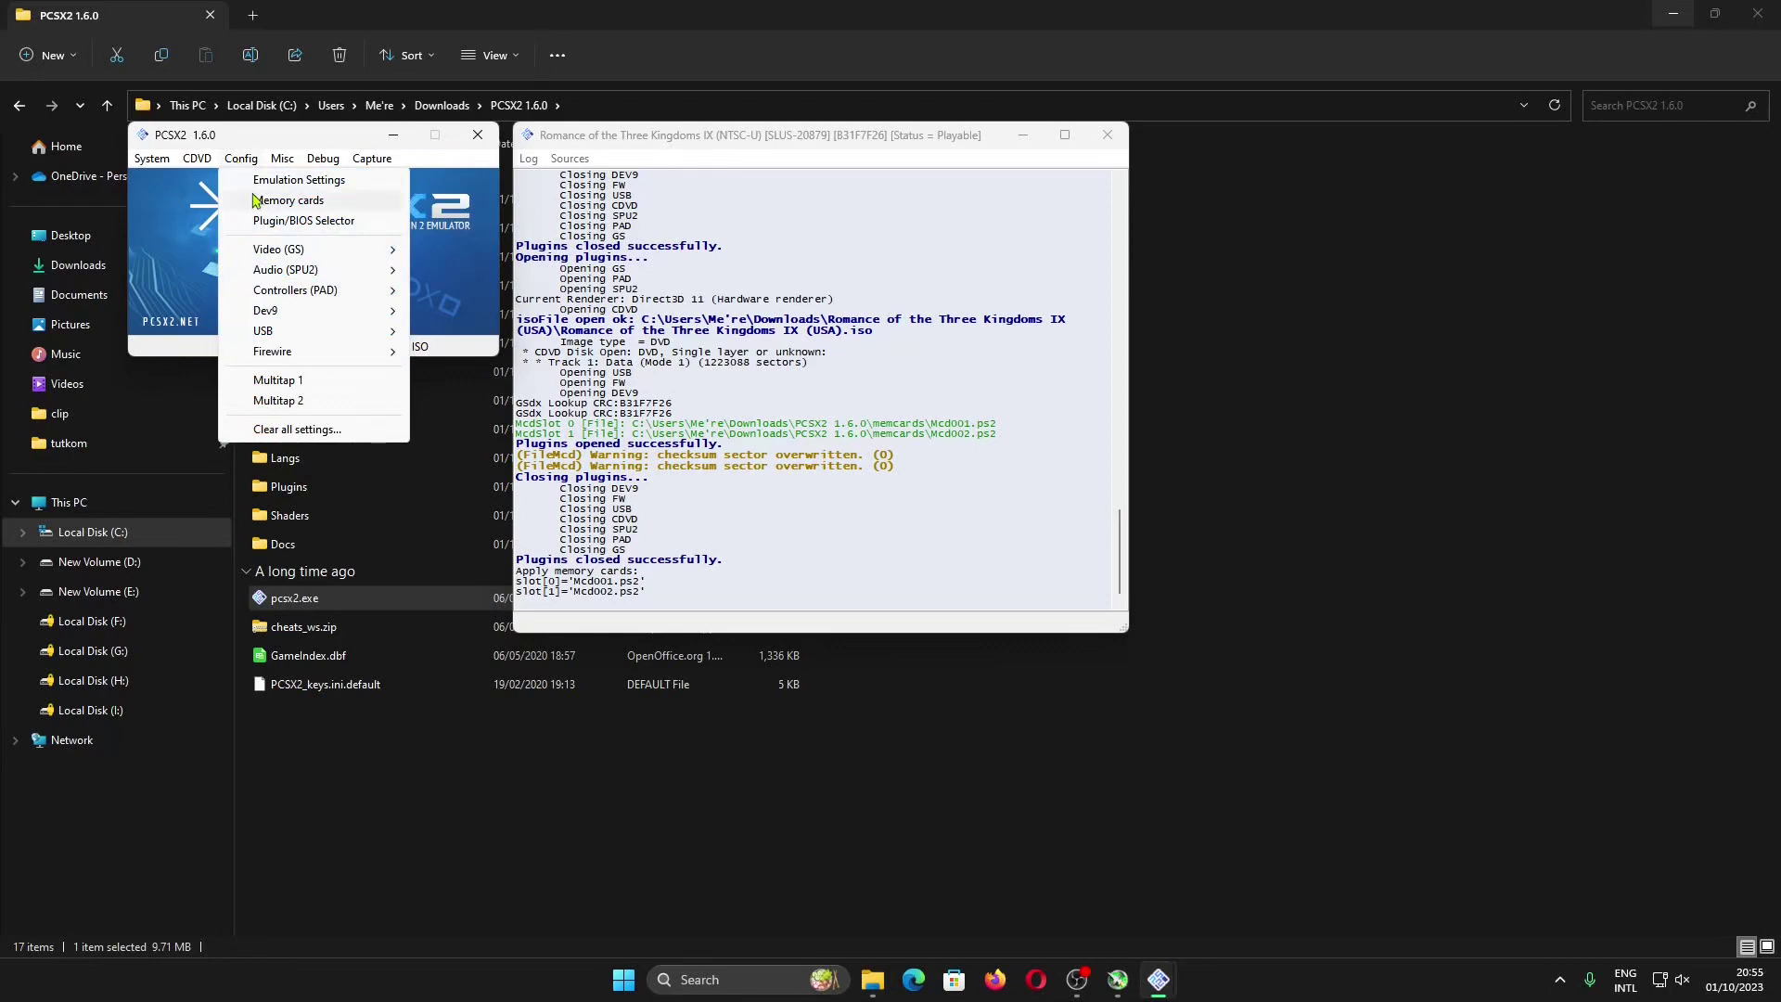
pyautogui.click(256, 201)
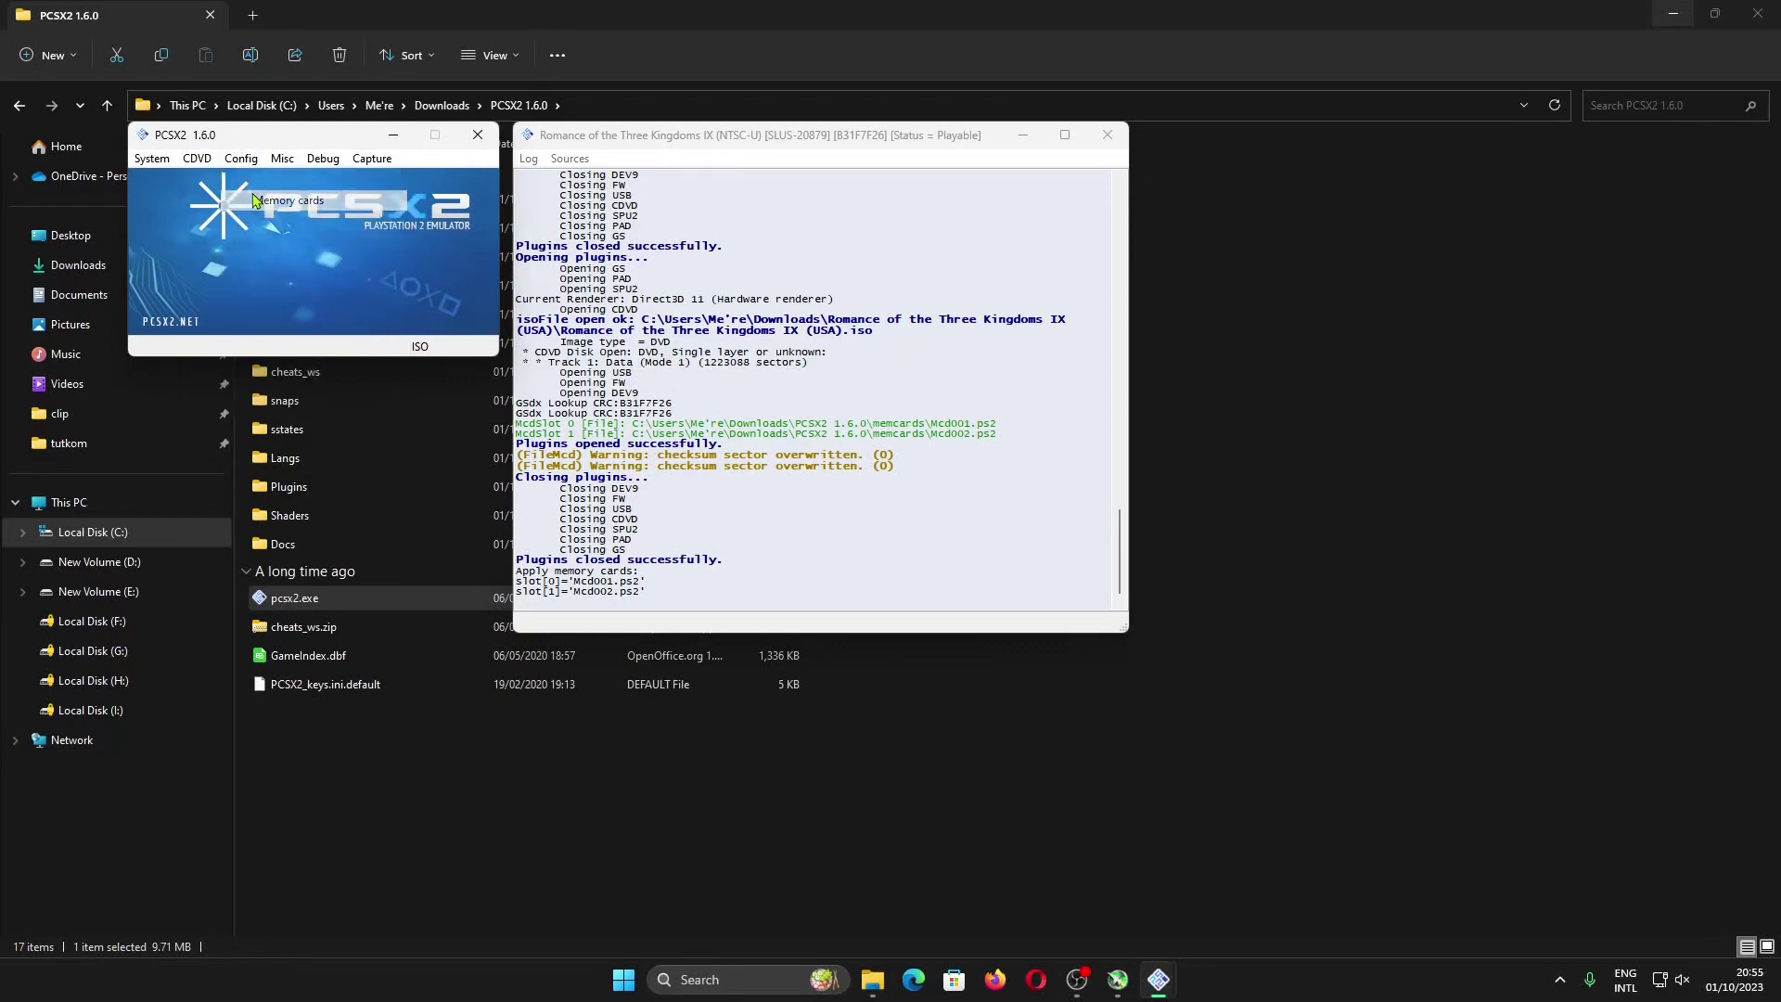
pyautogui.moveTo(735, 221); pyautogui.dragTo(651, 167)
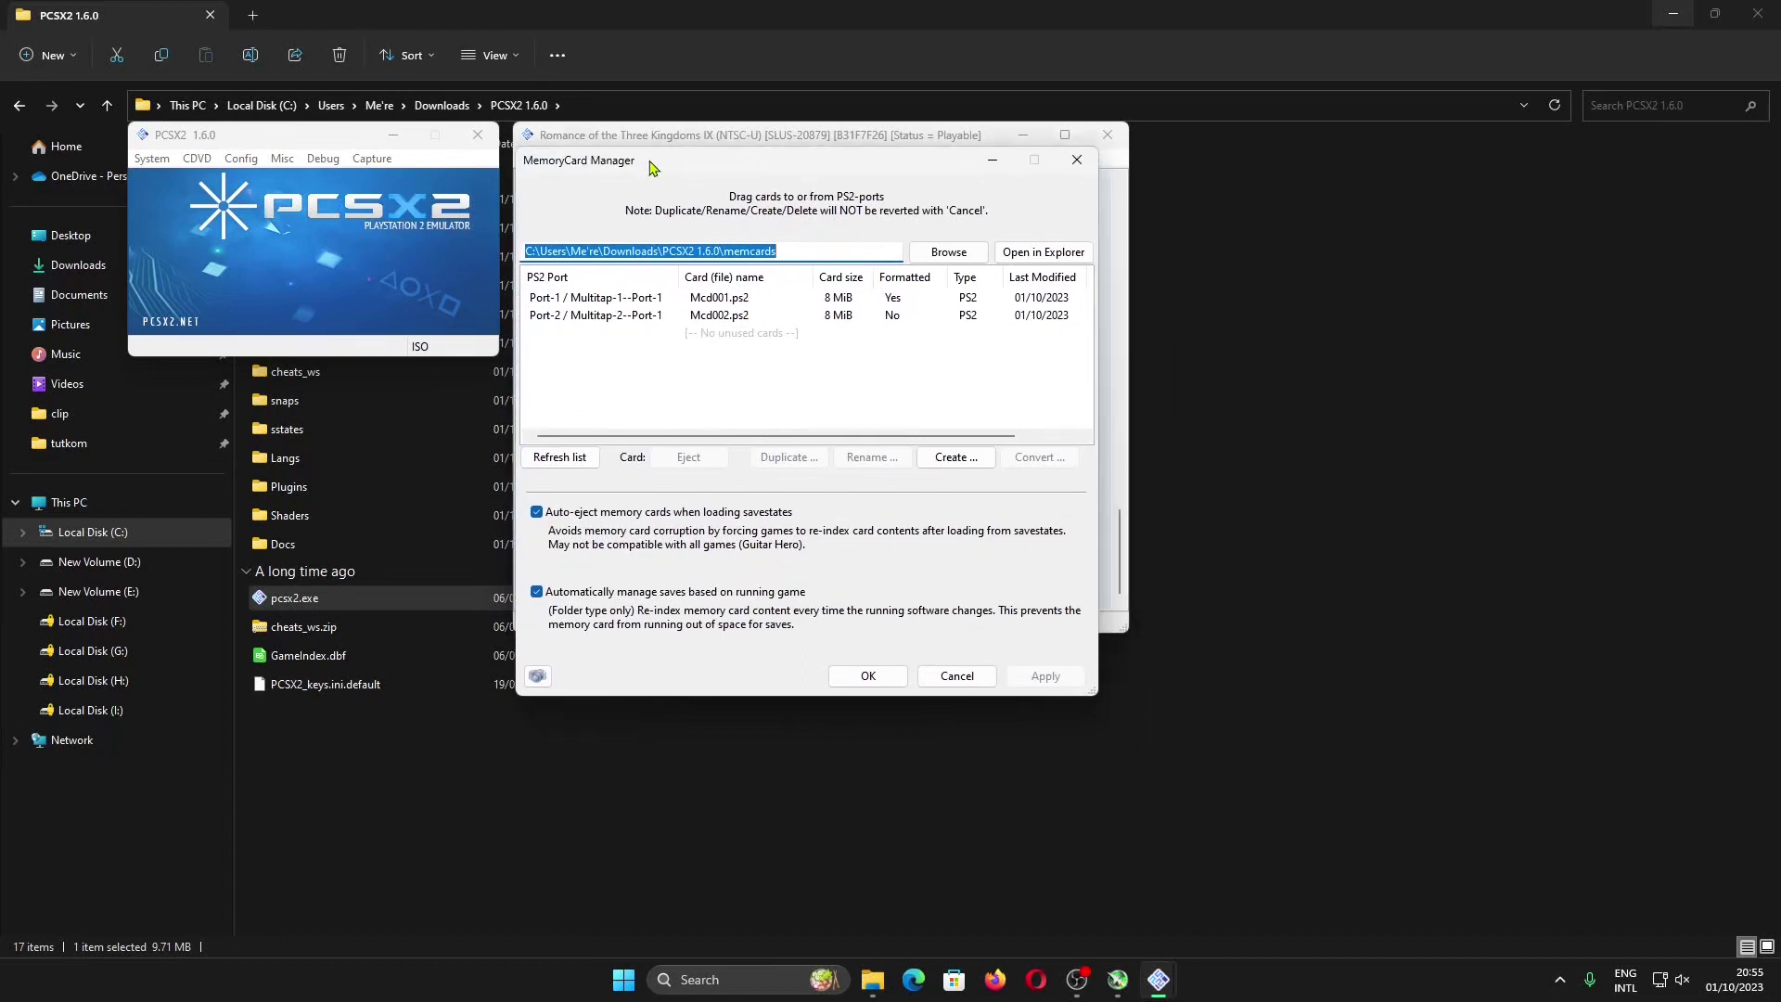
pyautogui.click(859, 305)
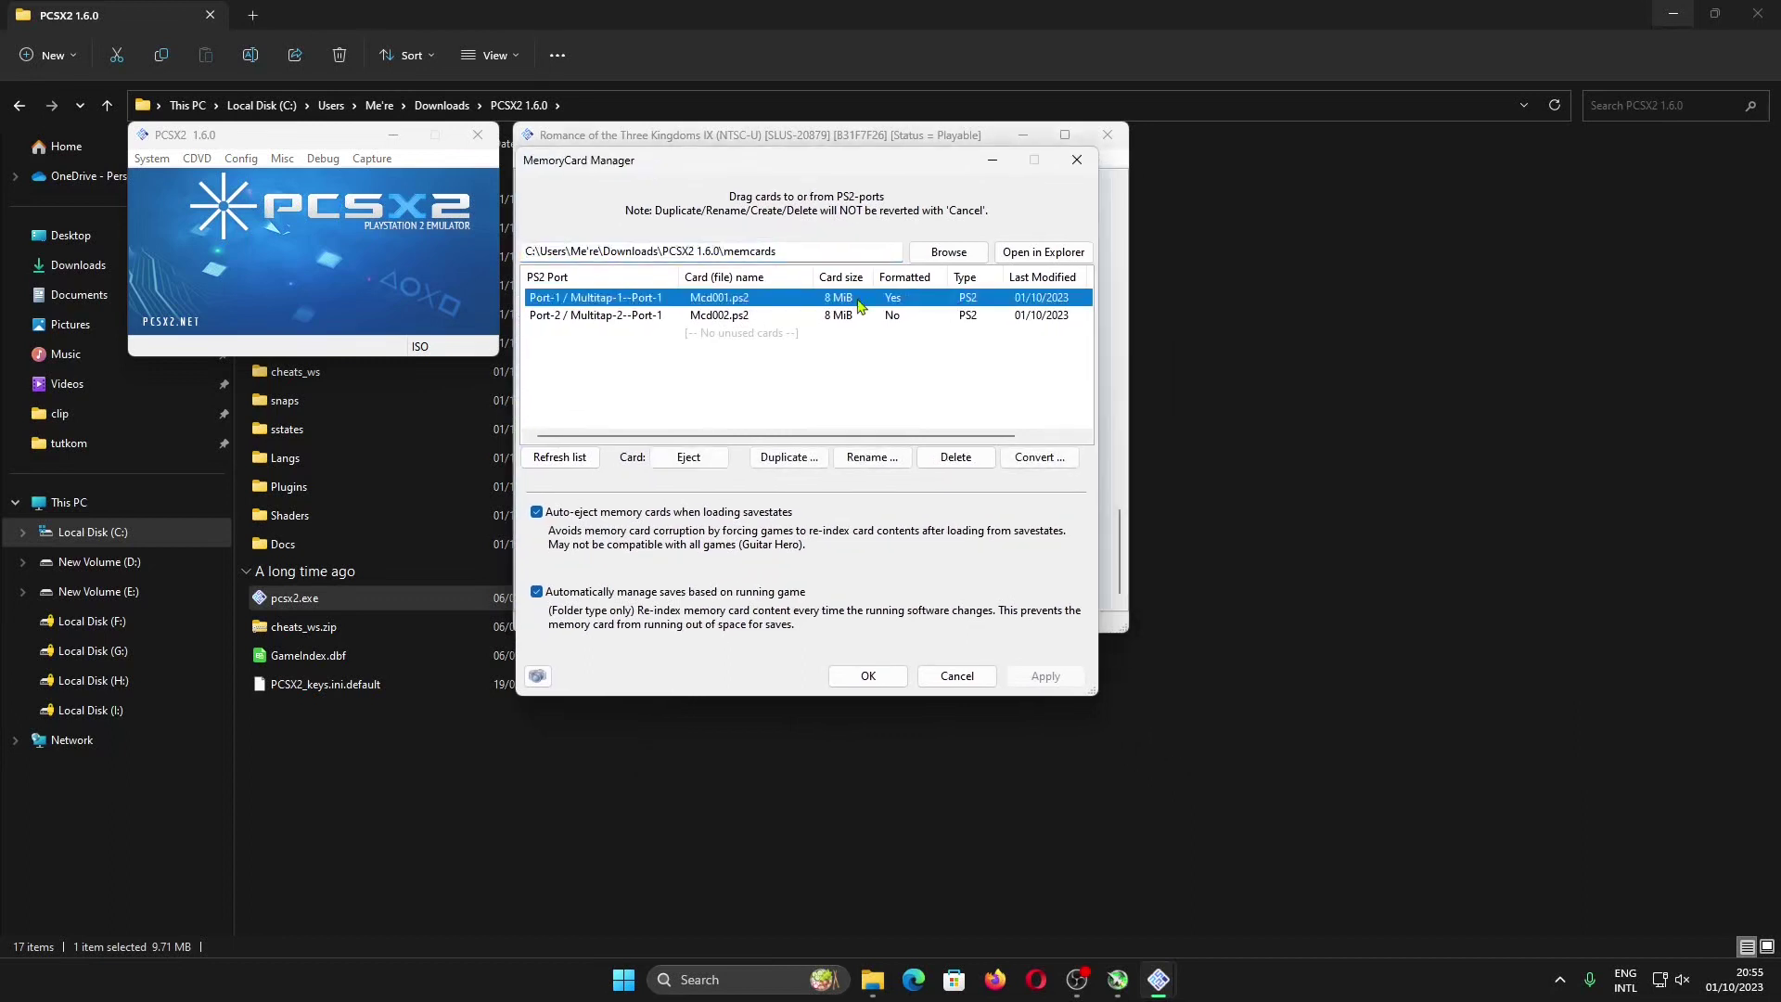
pyautogui.click(961, 464)
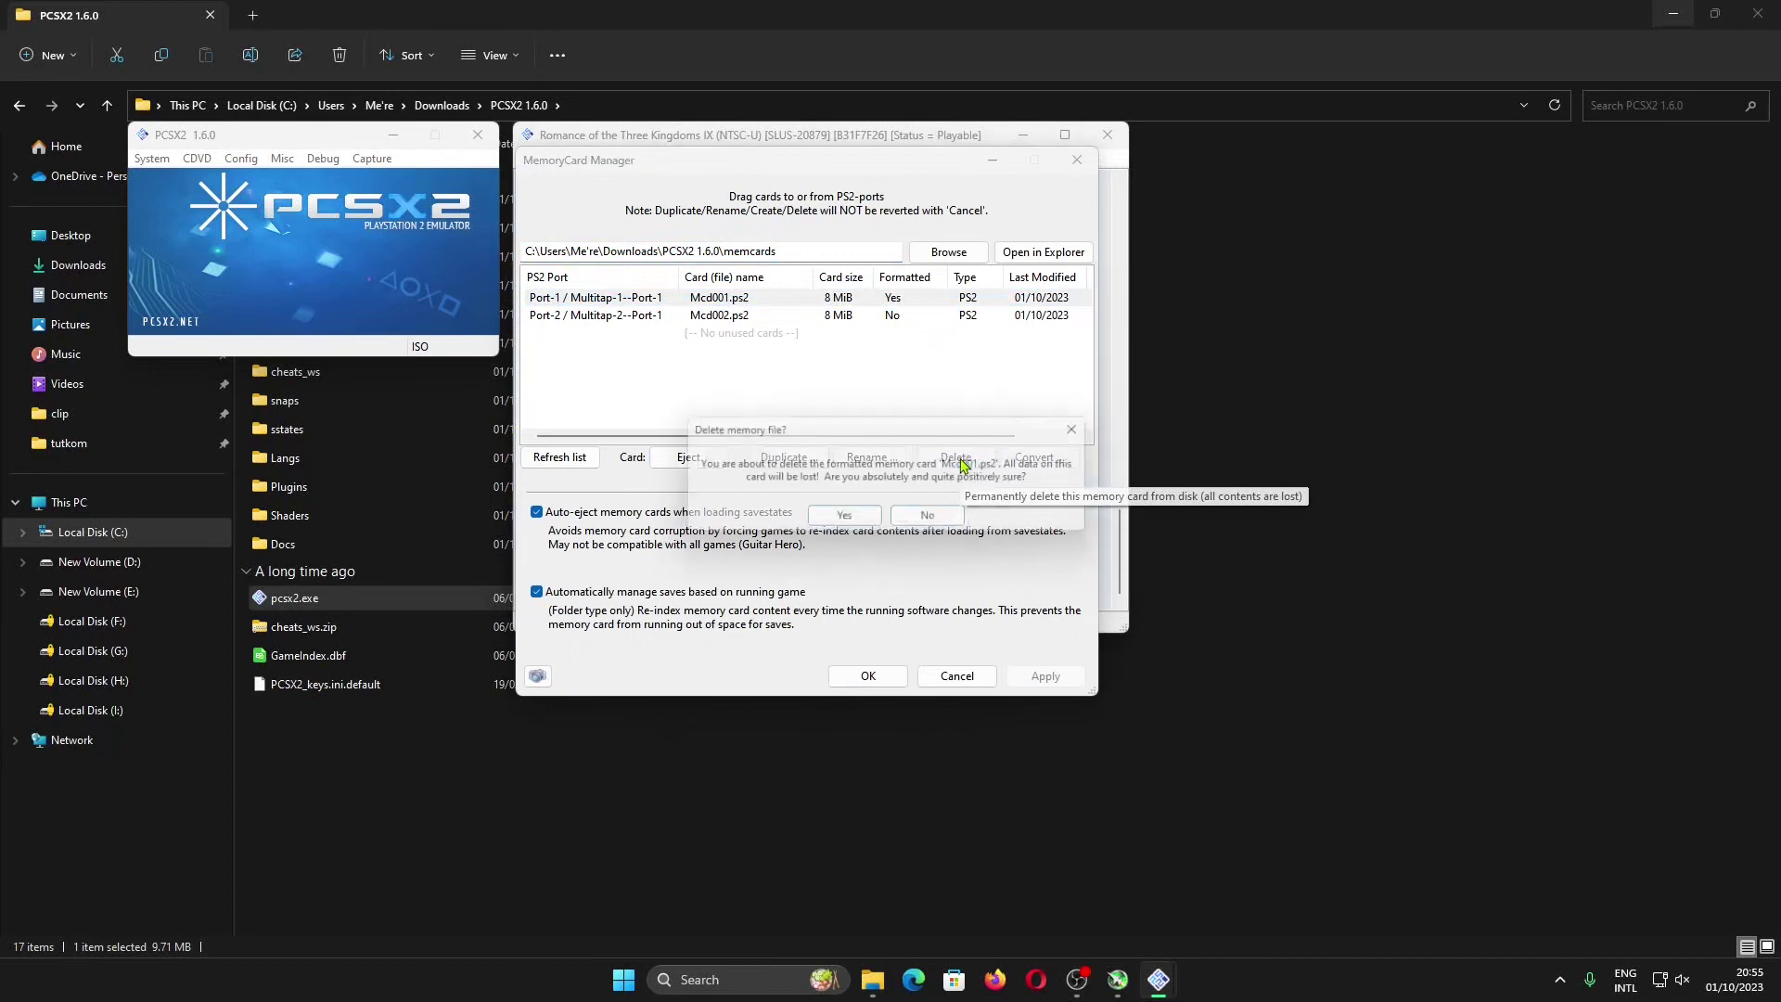
pyautogui.click(846, 521)
# Create a 32 MB memory card named "my memory card" for Port-1 and accept the memory card settings
pyautogui.click(781, 302)
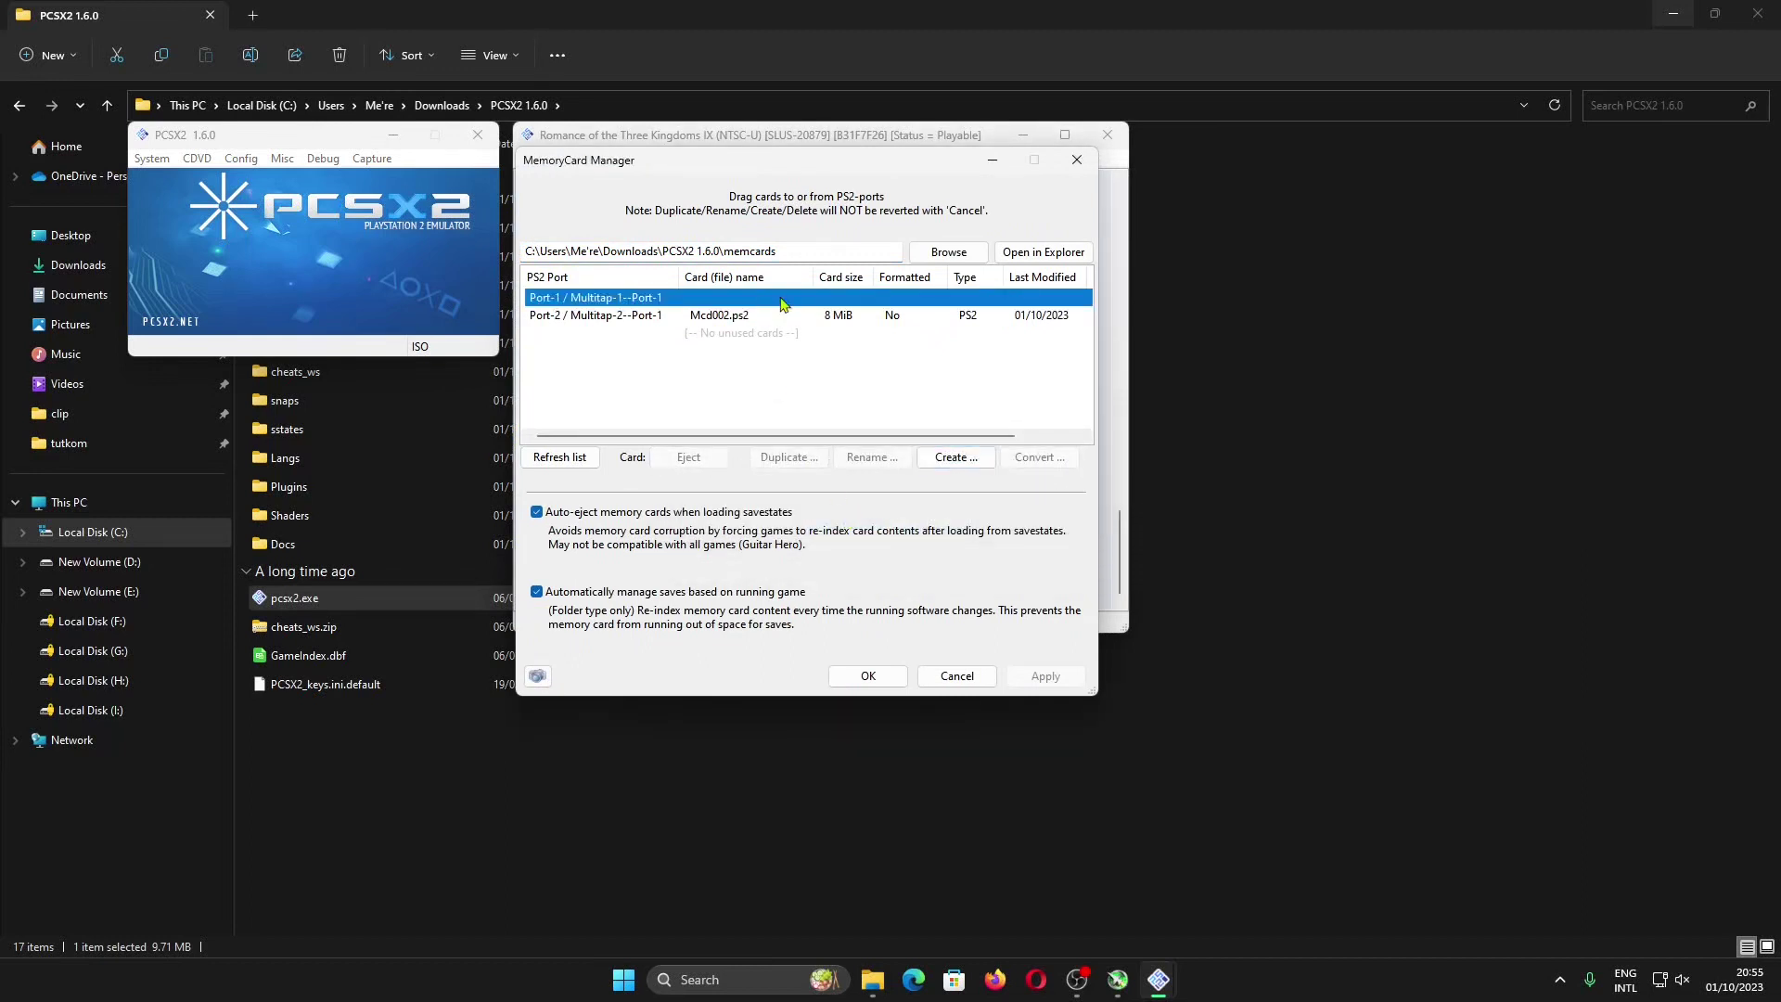
pyautogui.click(956, 457)
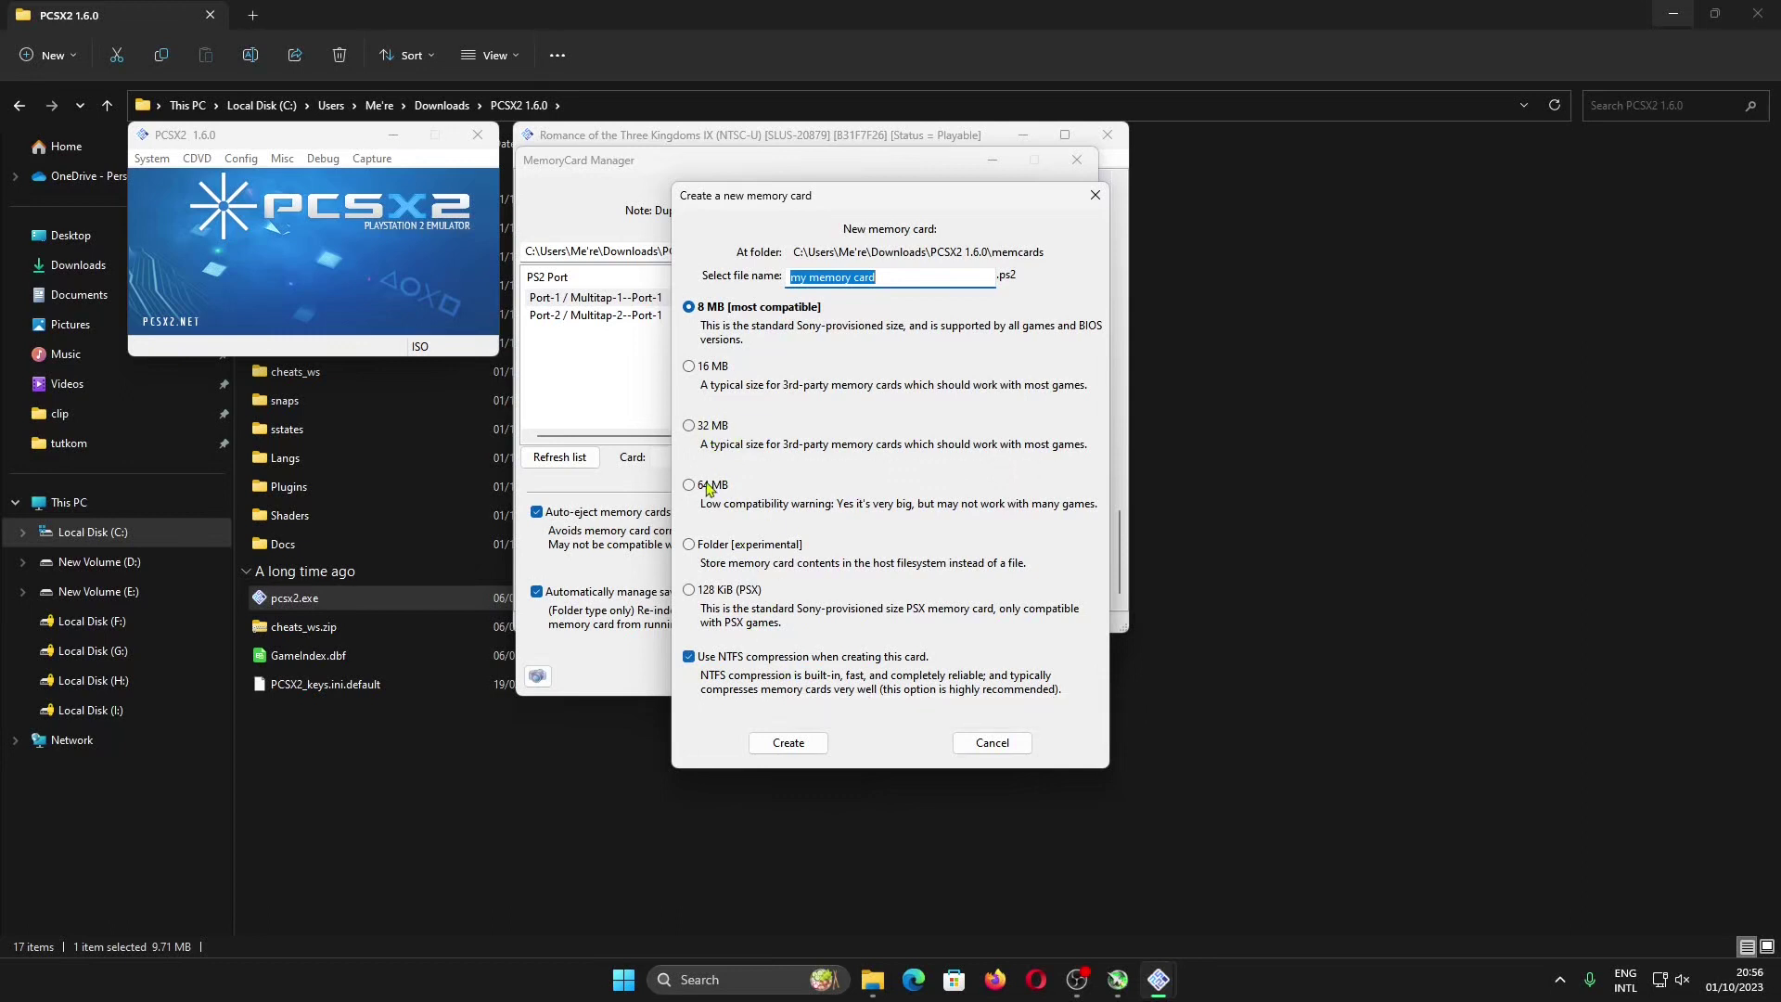
pyautogui.click(707, 426)
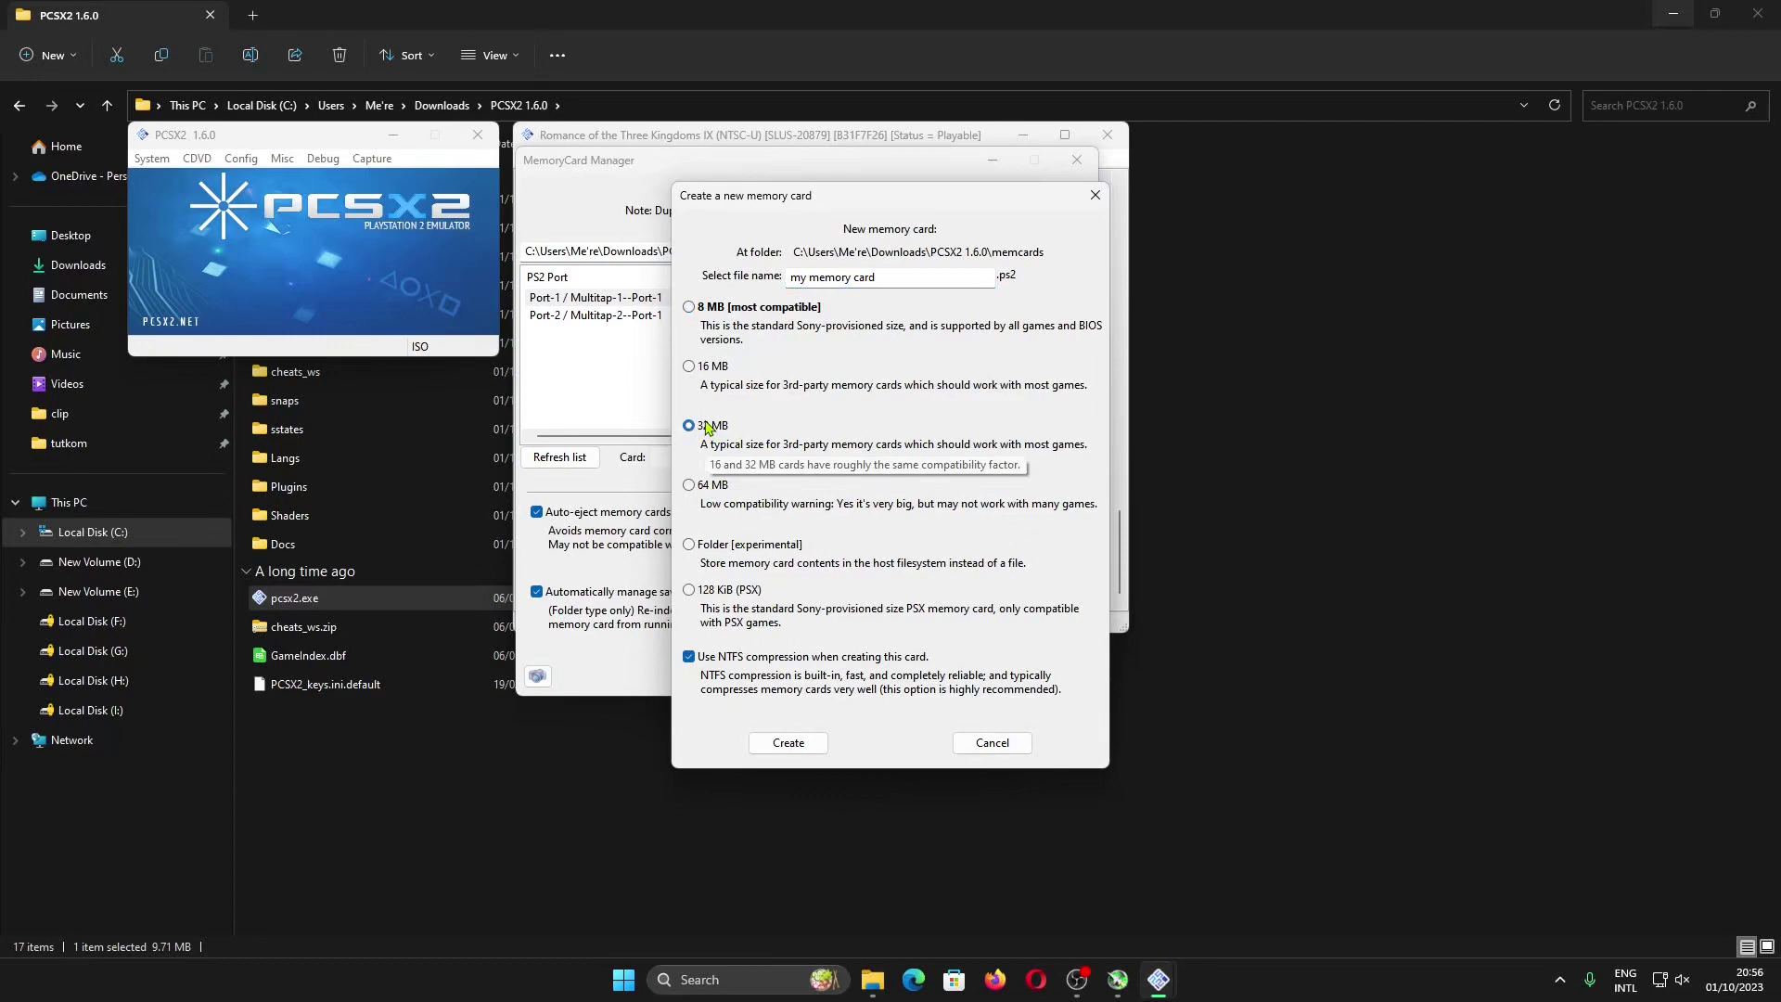
pyautogui.click(818, 742)
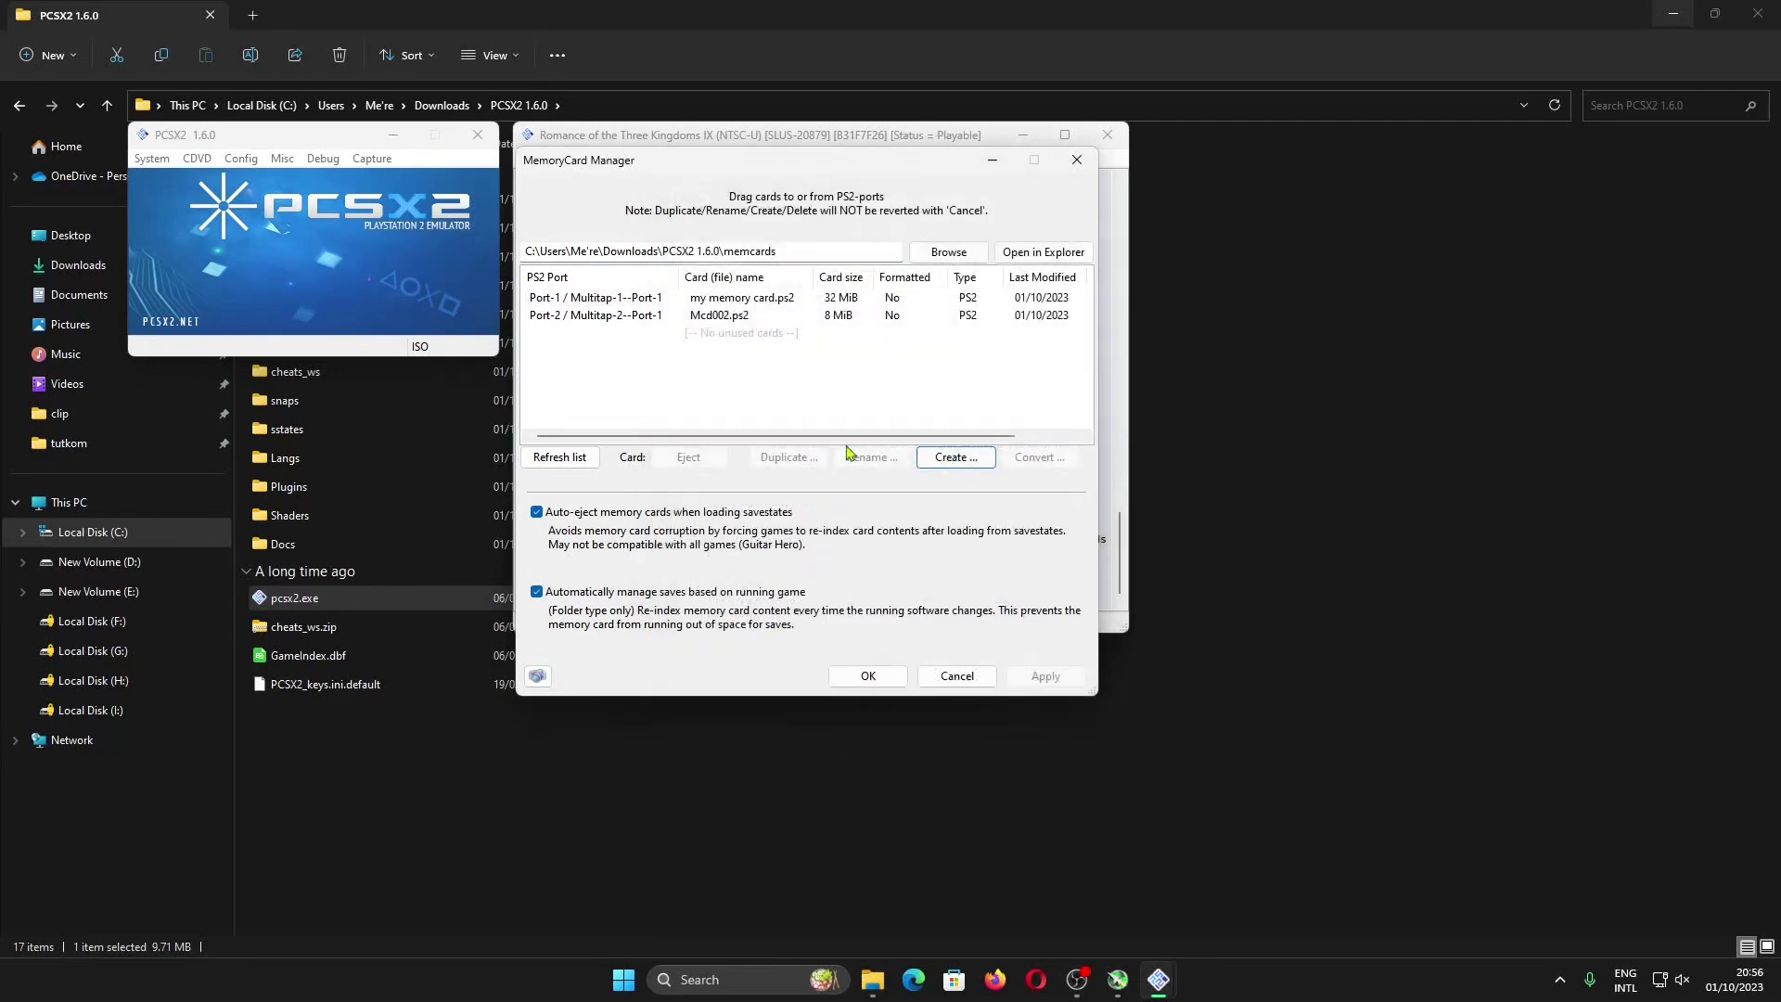
pyautogui.click(868, 676)
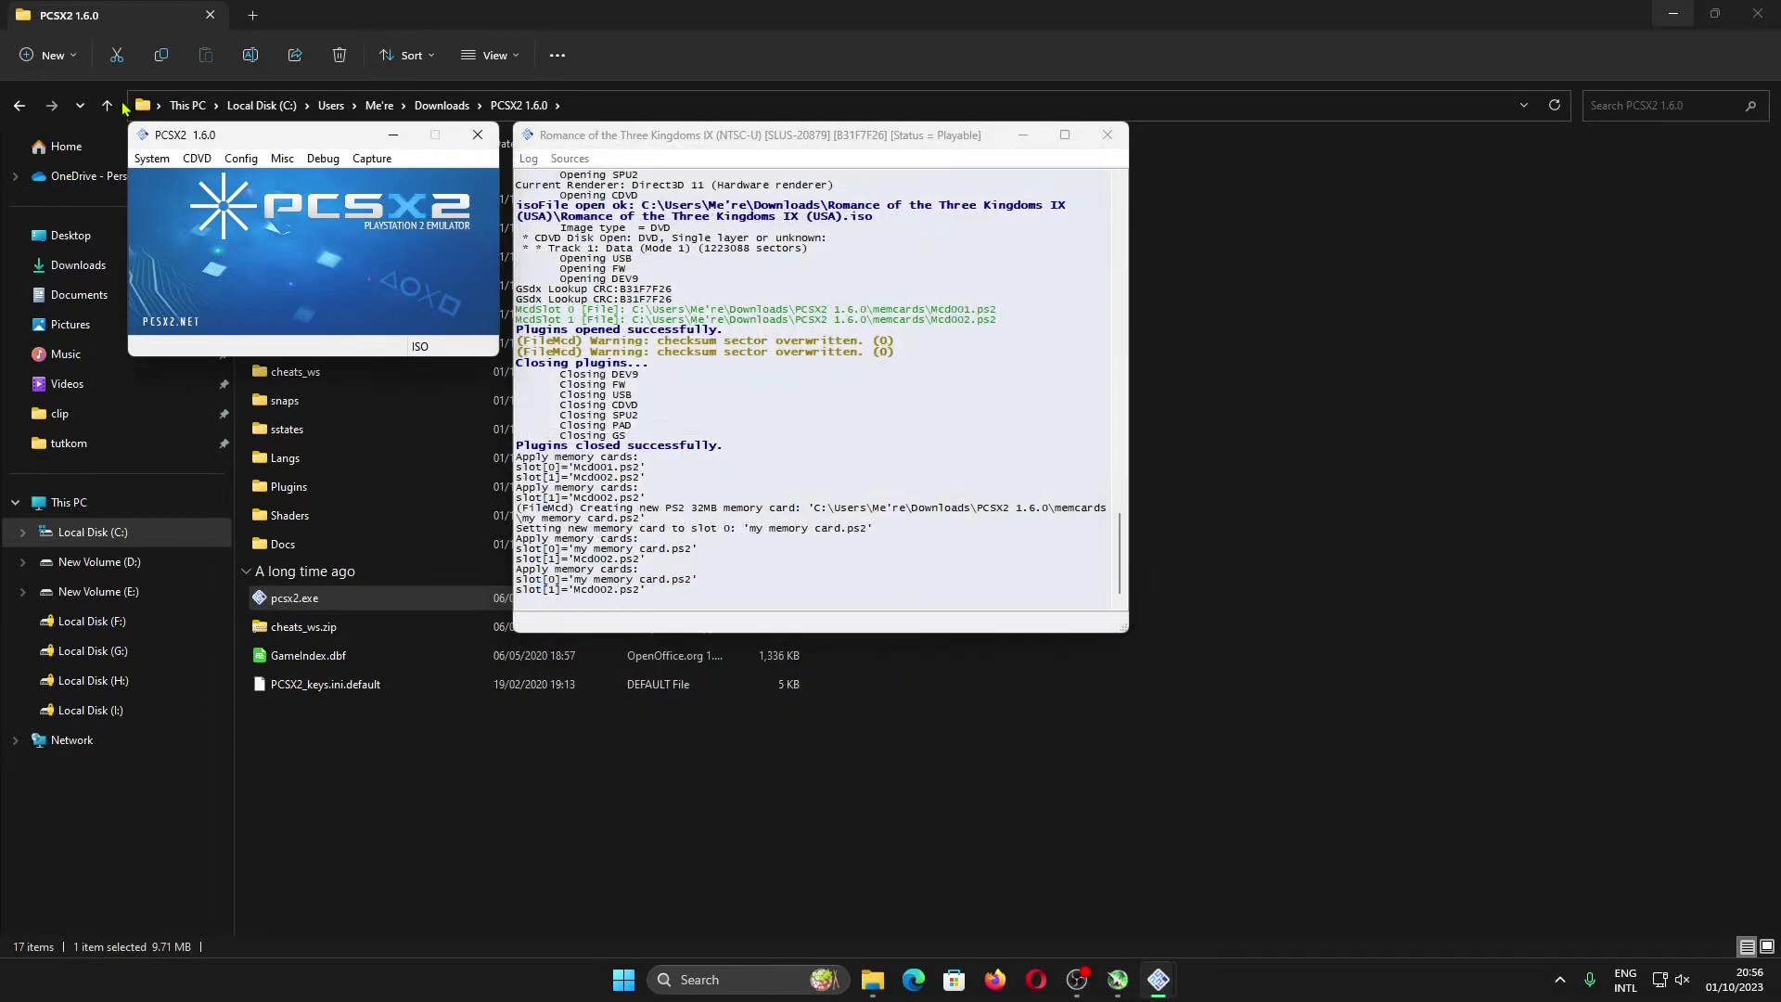
# Resume the suspended game and try to save the current data to the memory card in slot 1
pyautogui.click(152, 157)
pyautogui.click(221, 250)
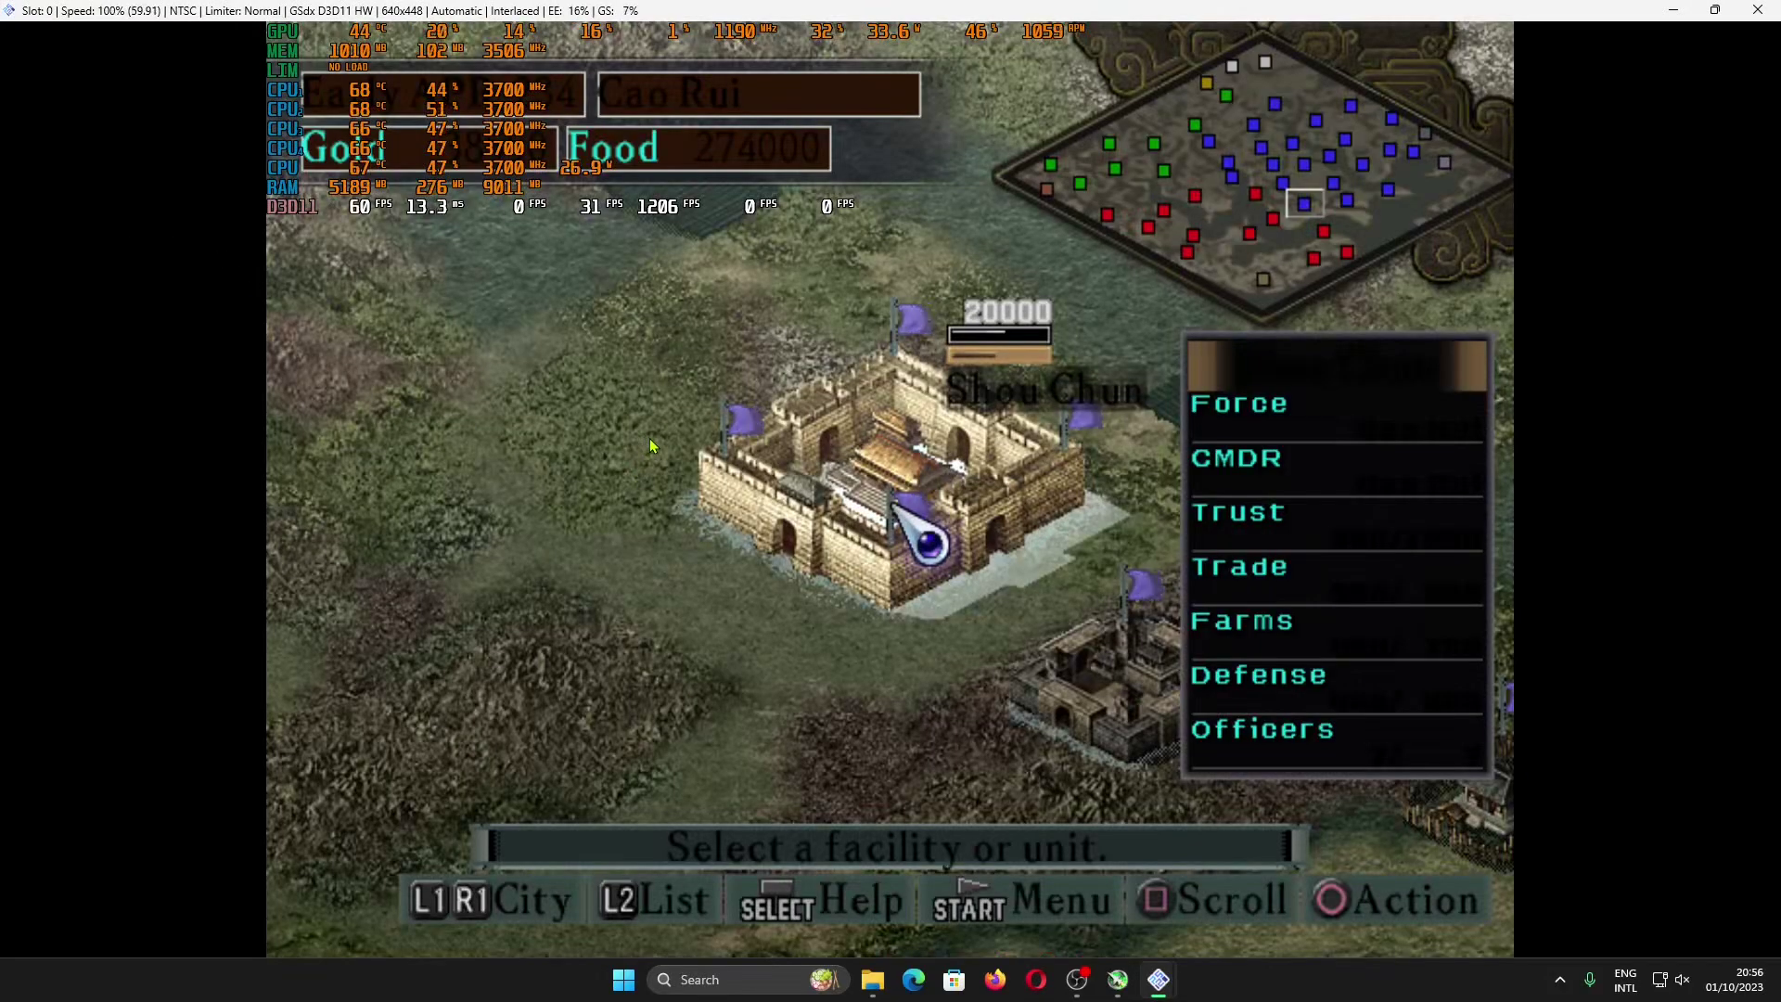
pyautogui.press('Return')
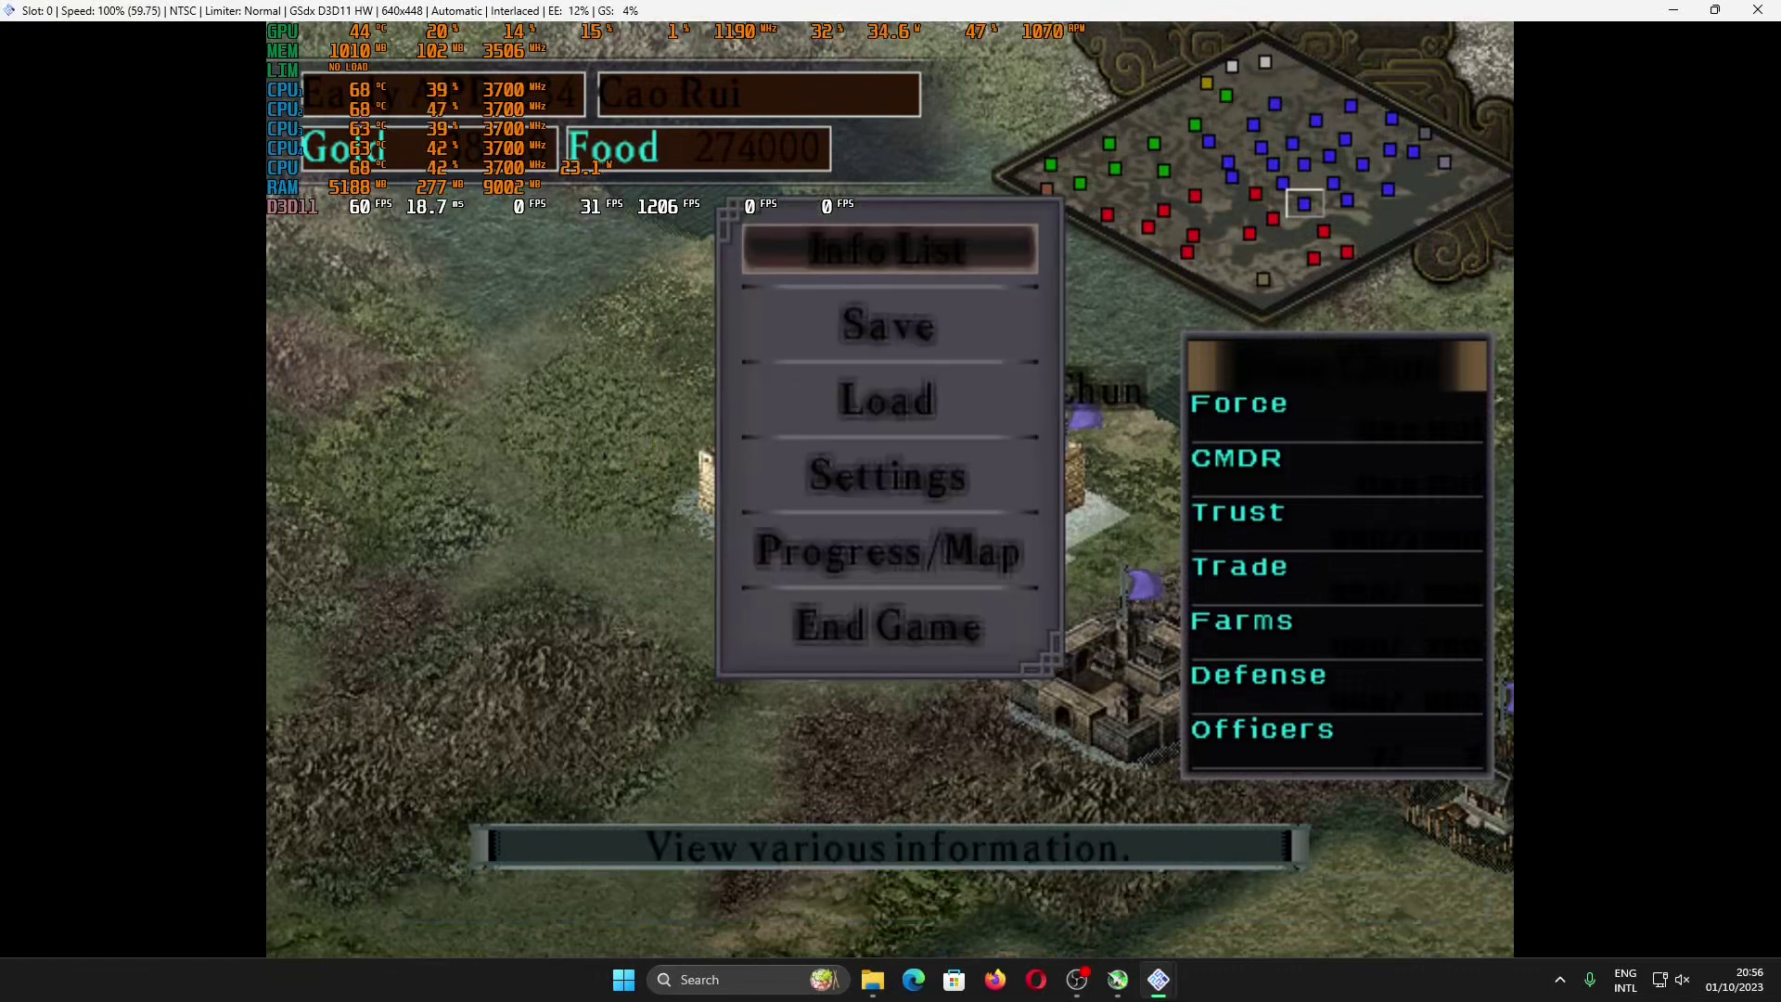
pyautogui.press('Down')
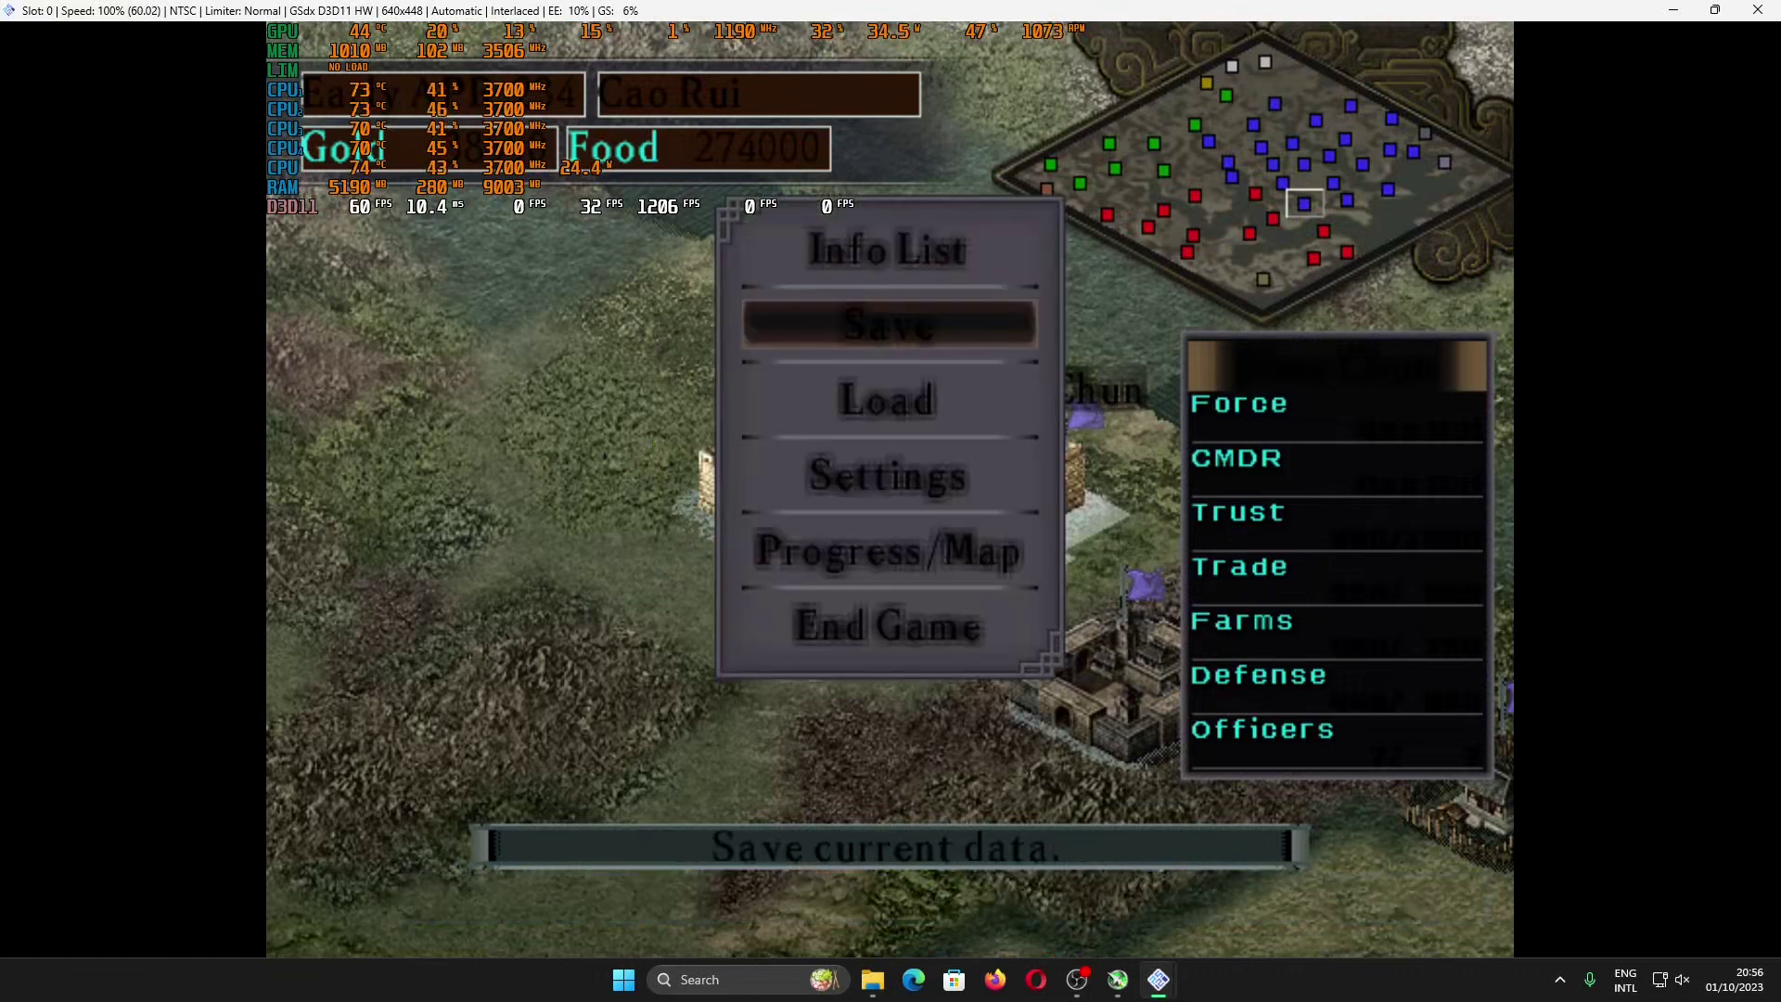
pyautogui.press('Return')
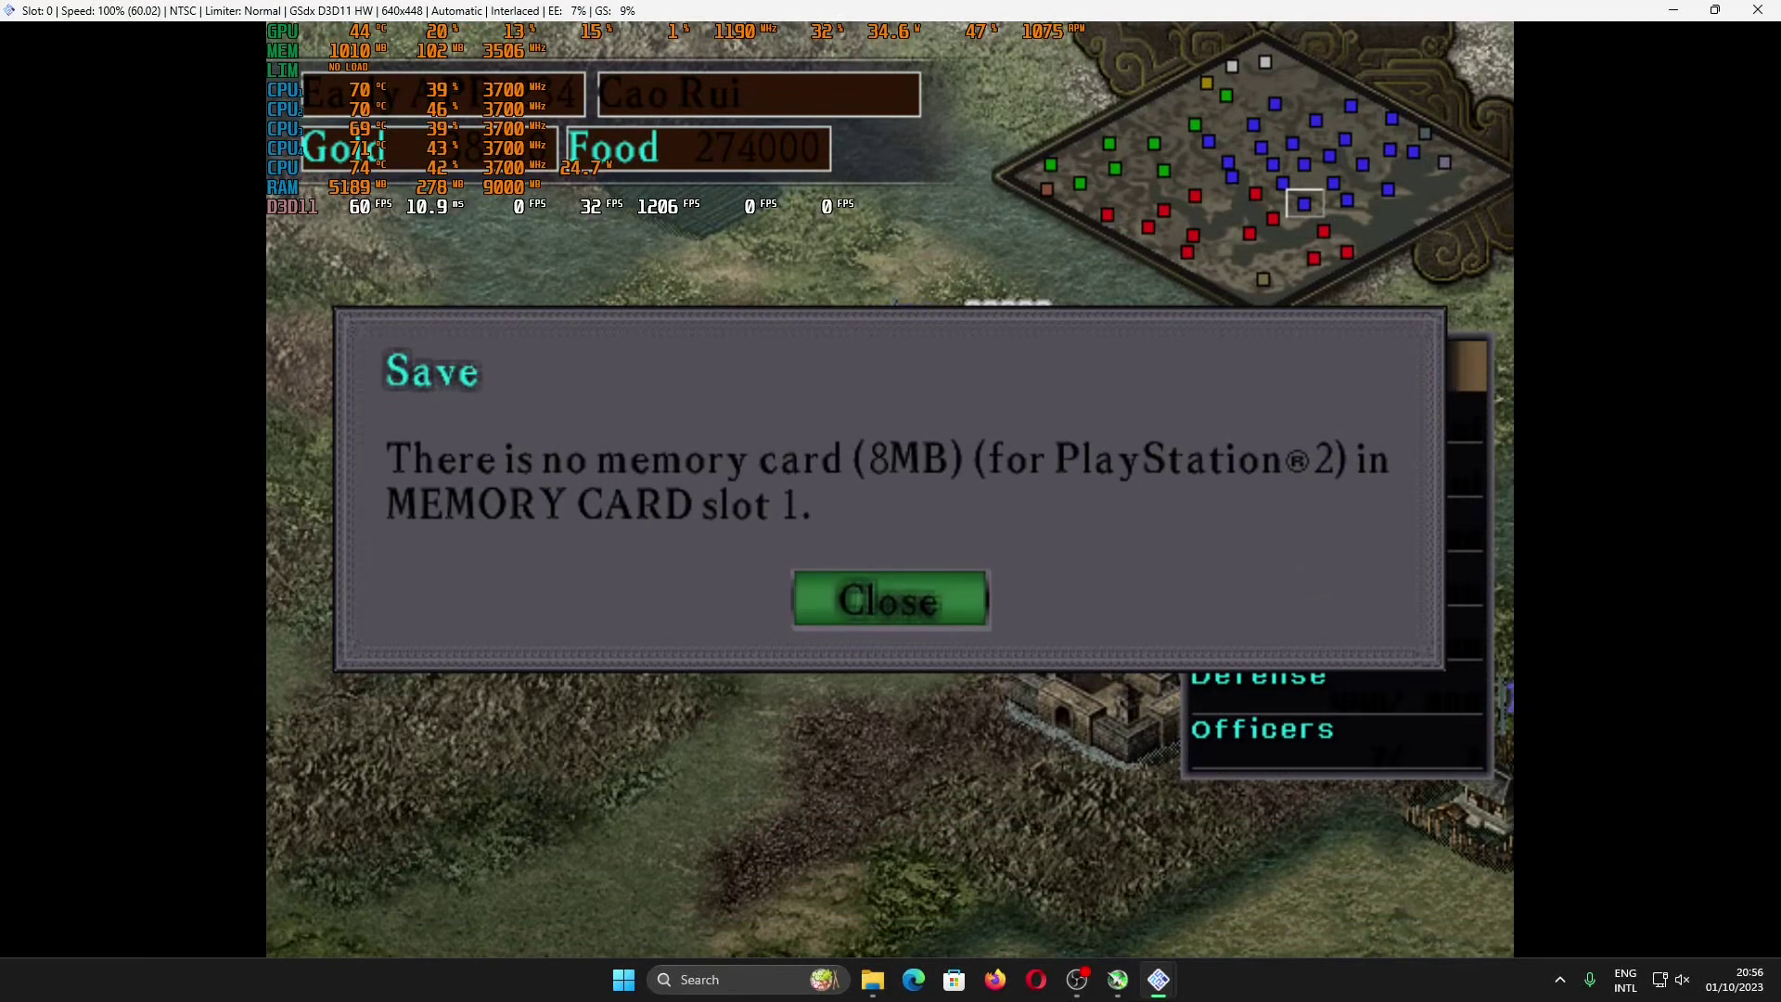
pyautogui.press('Return')
pyautogui.press('Return')
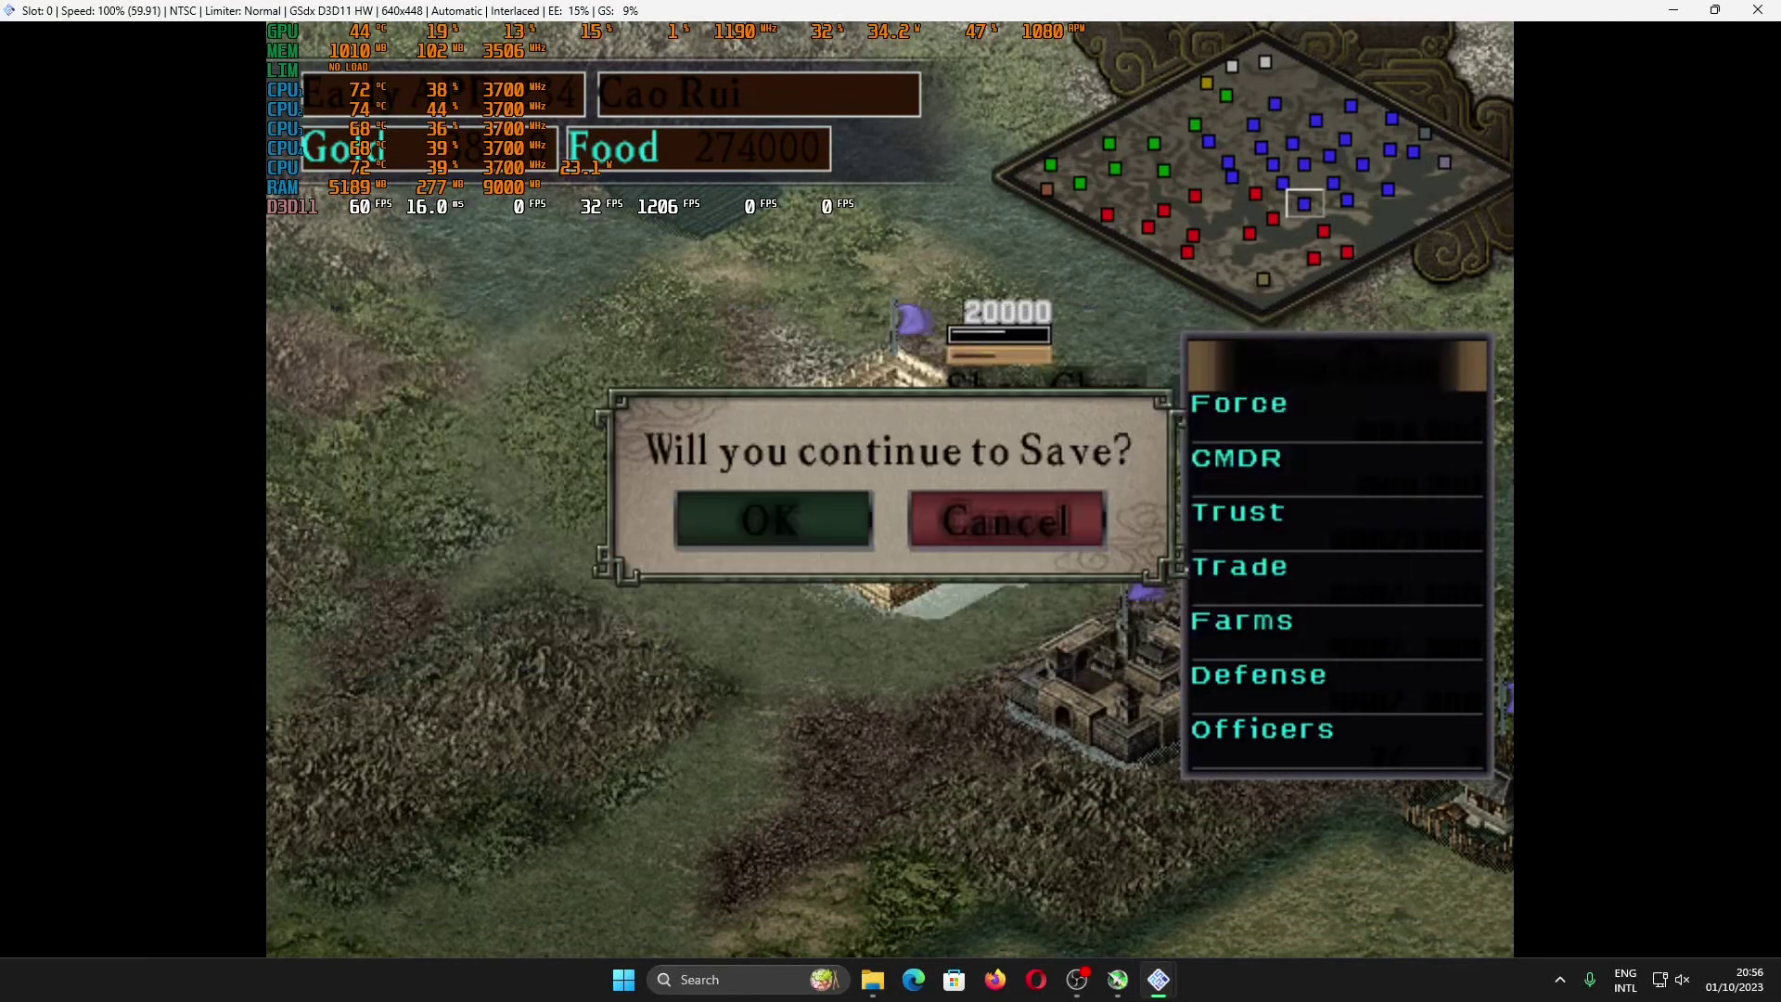
# Continue the save by formatting the memory card in slot 1 and storing the current game on it, and suspend the game
pyautogui.press('Left')
pyautogui.press('Return')
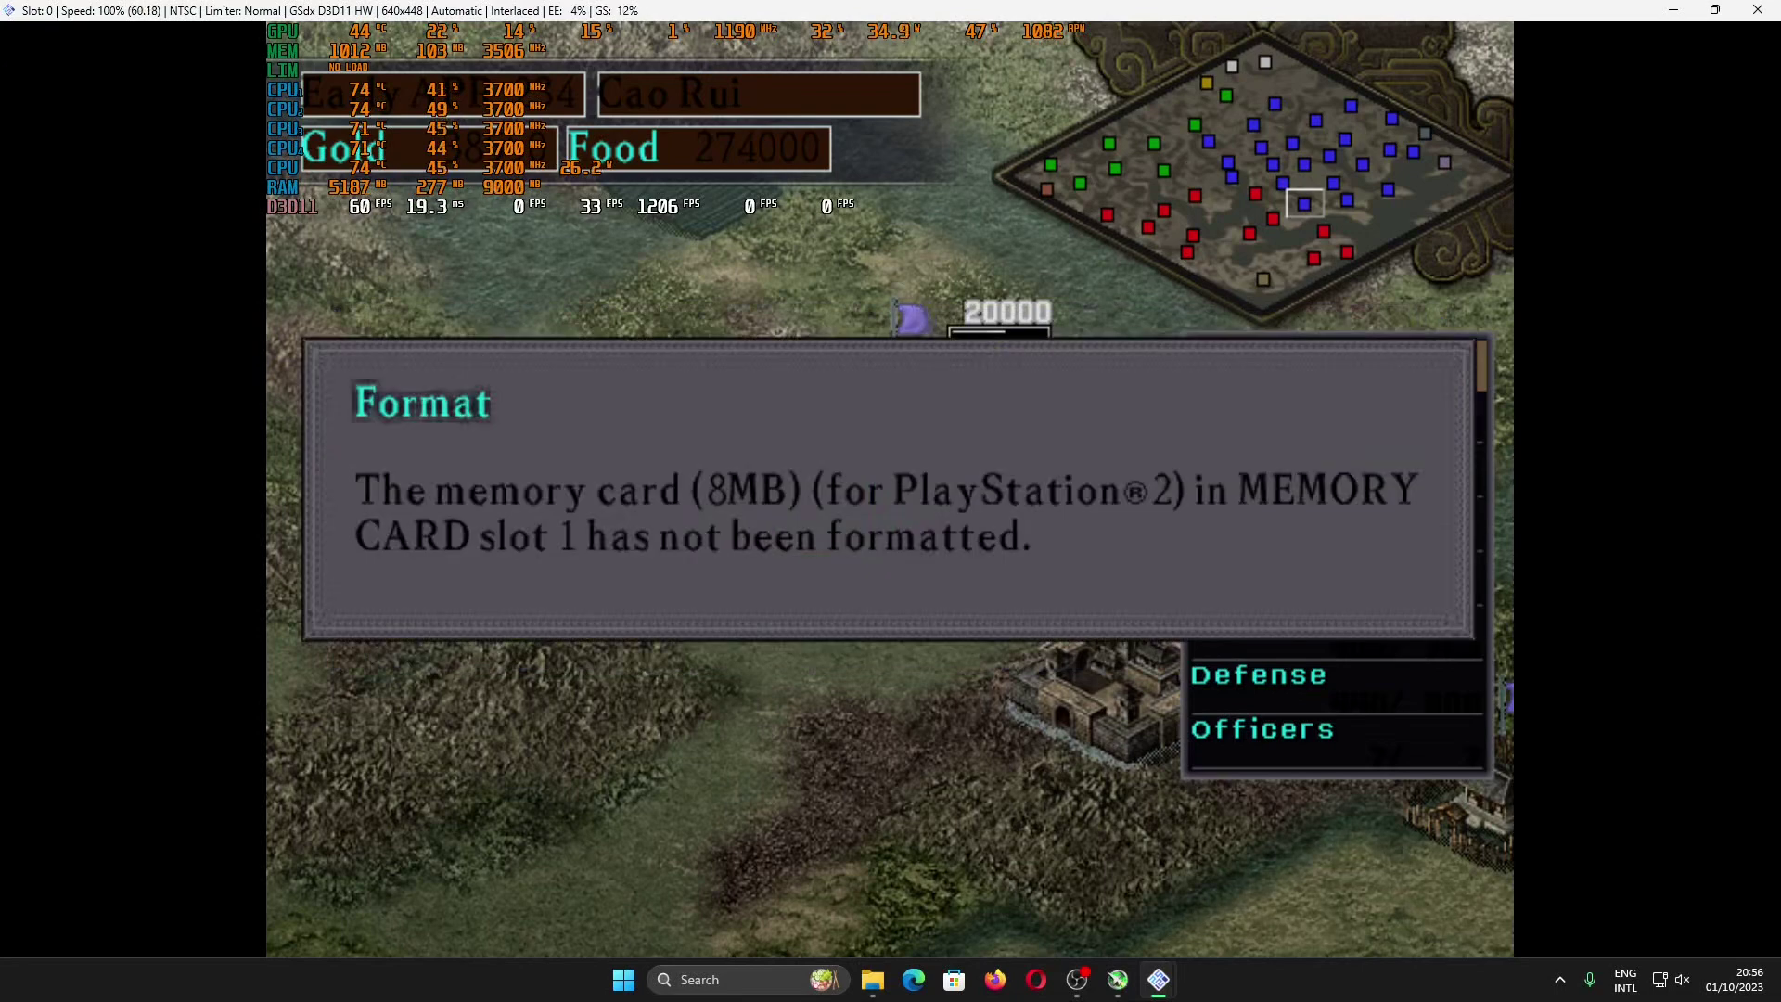
pyautogui.press('Return')
pyautogui.press('Return')
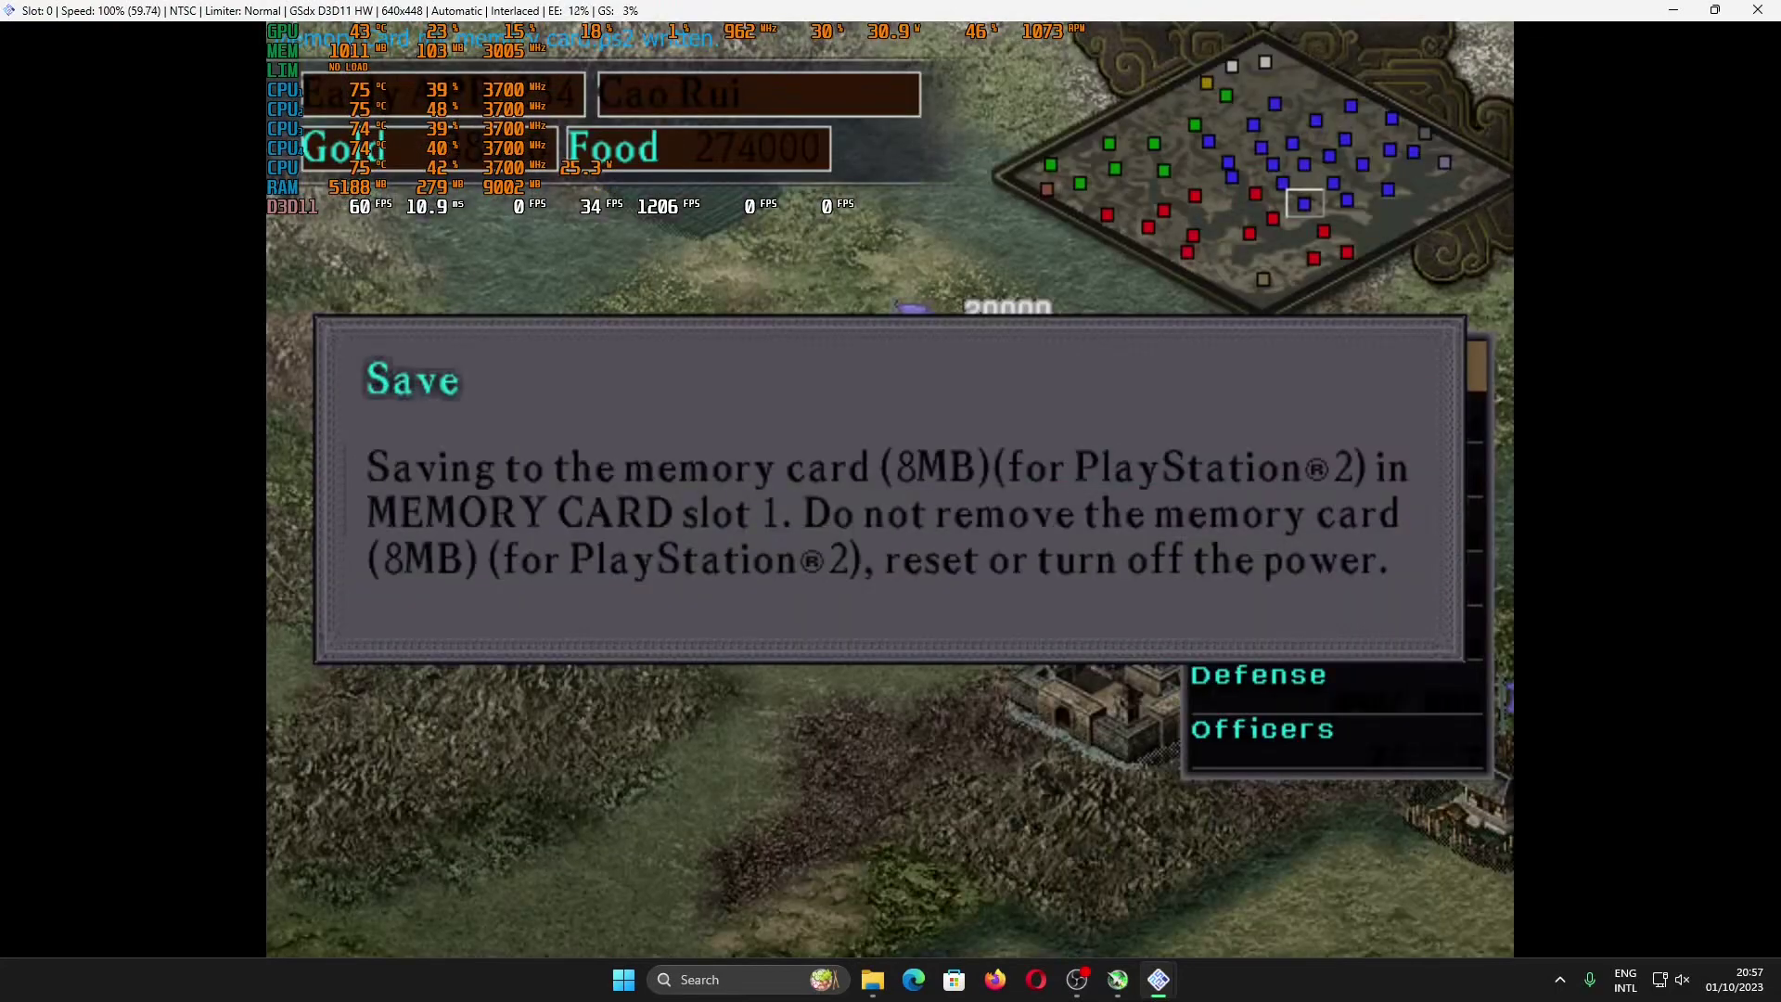
pyautogui.click(1750, 8)
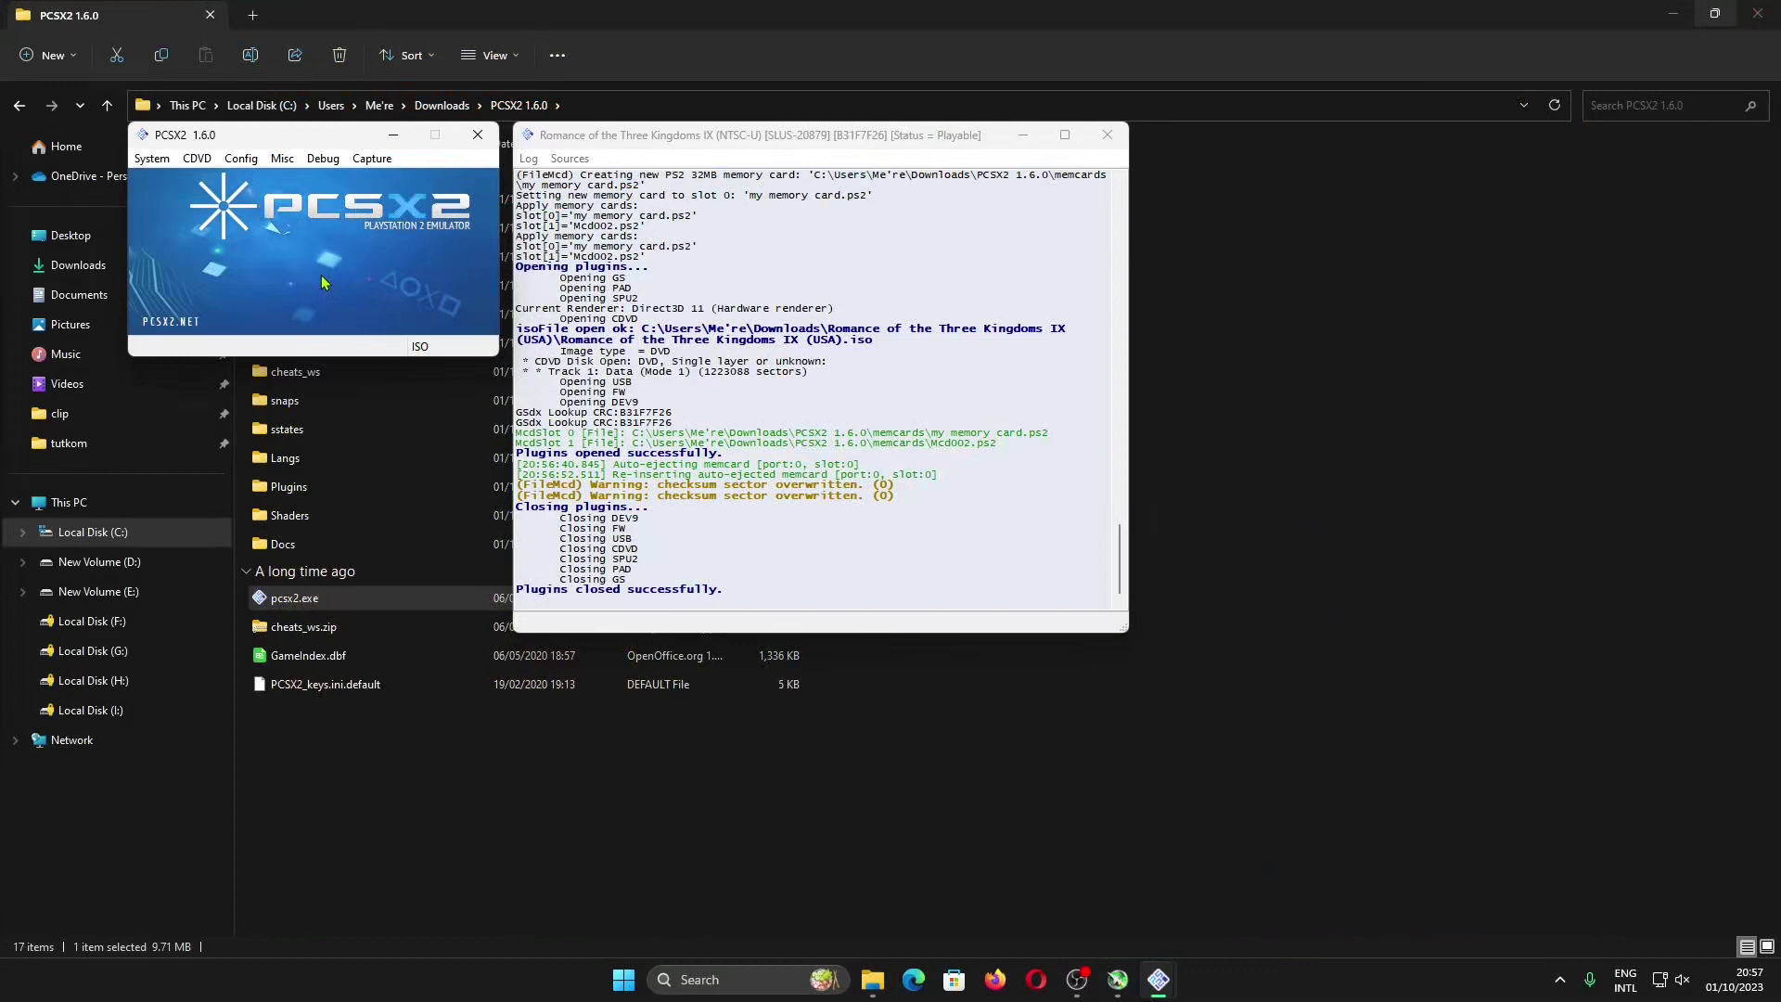
# Switch the CDVD source to No disc and reset the system to boot the new source
pyautogui.click(194, 159)
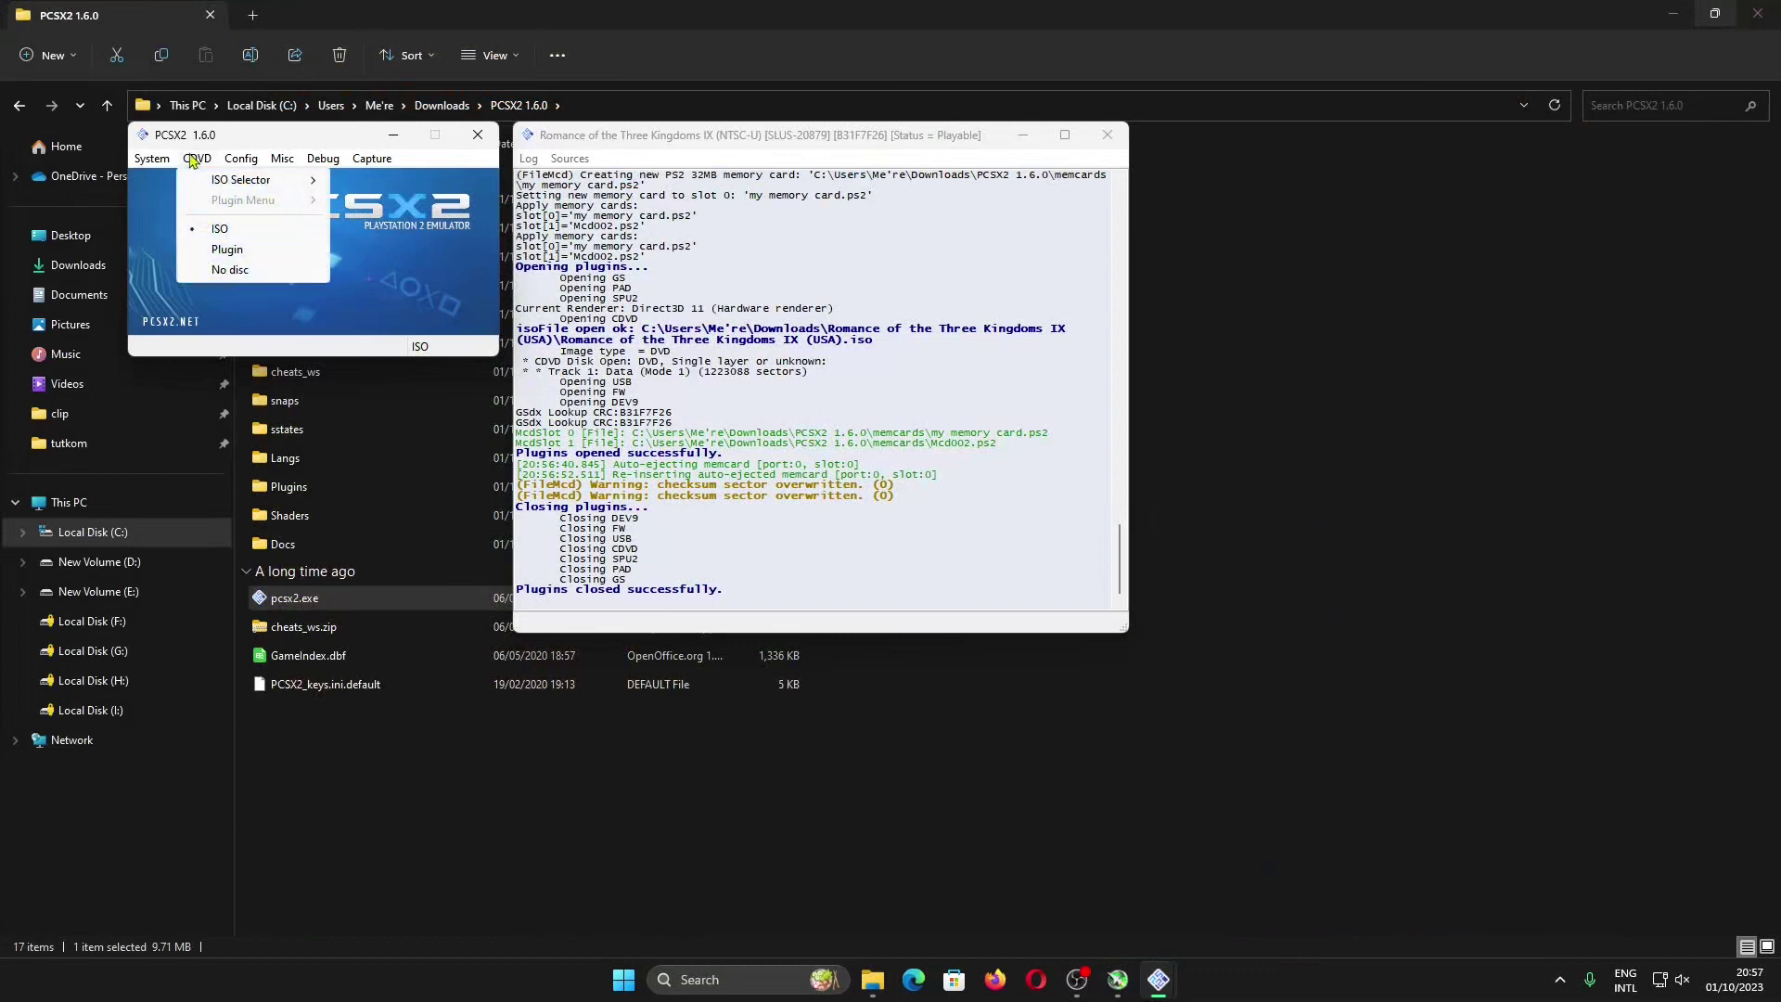
pyautogui.moveTo(198, 183)
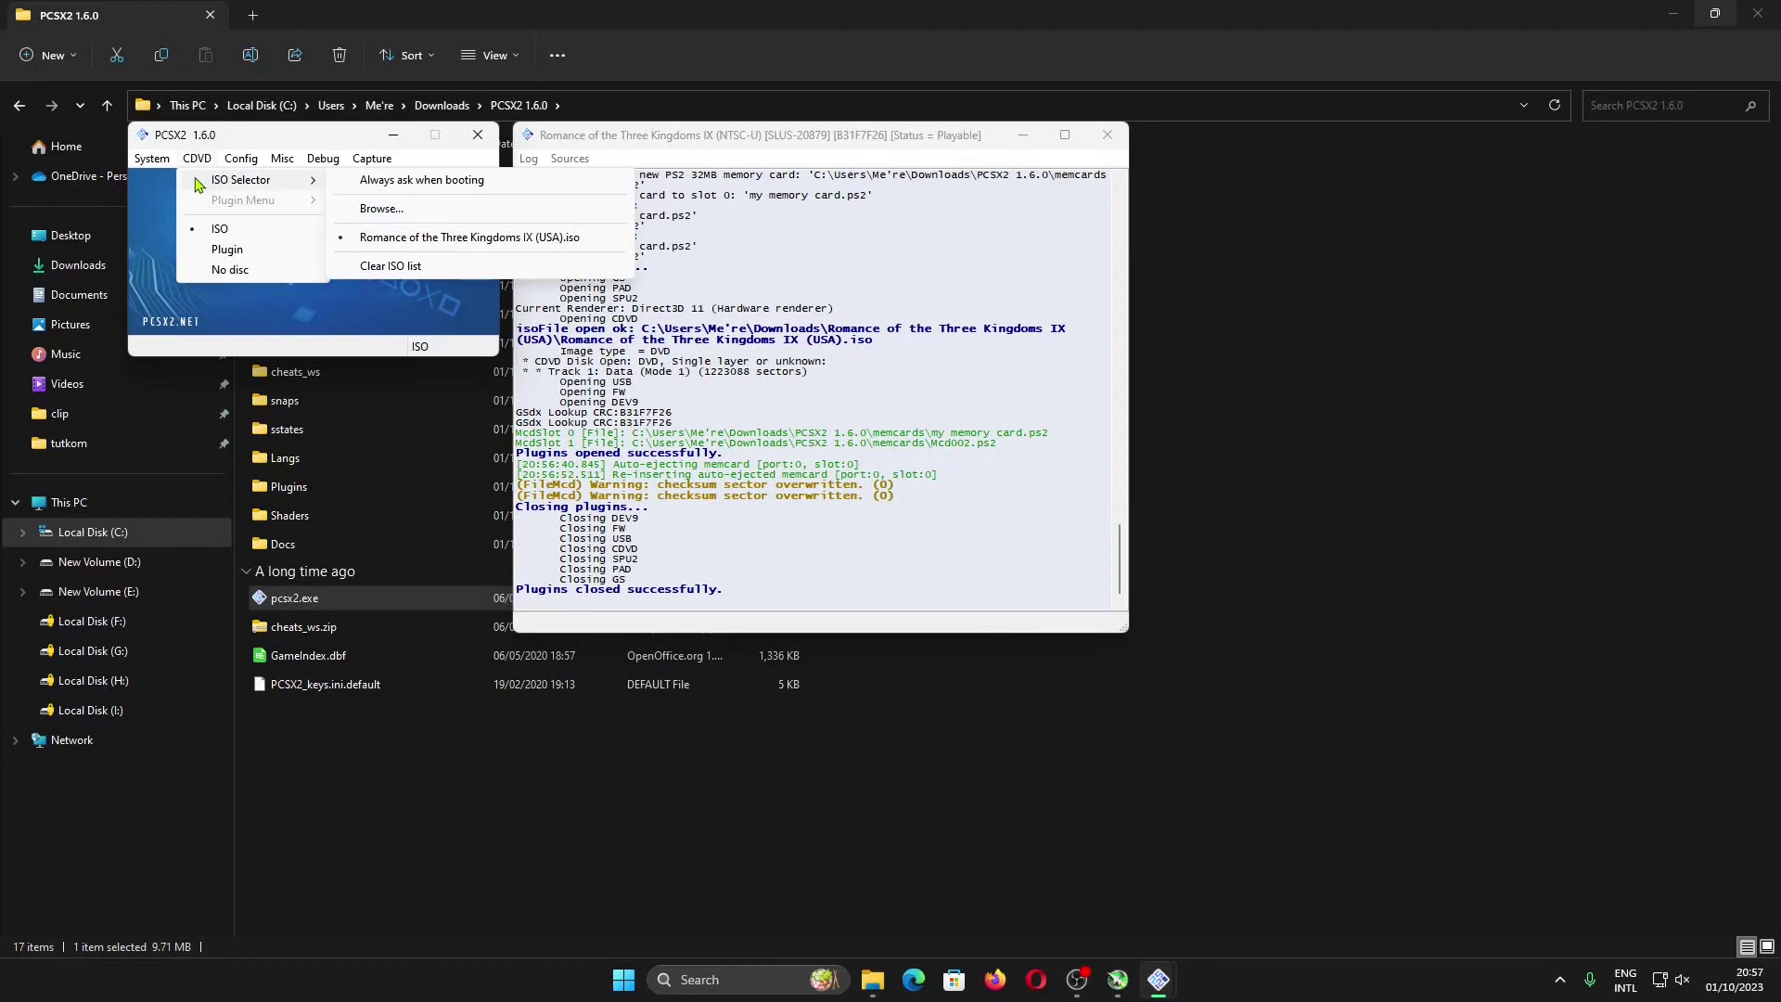
pyautogui.click(233, 269)
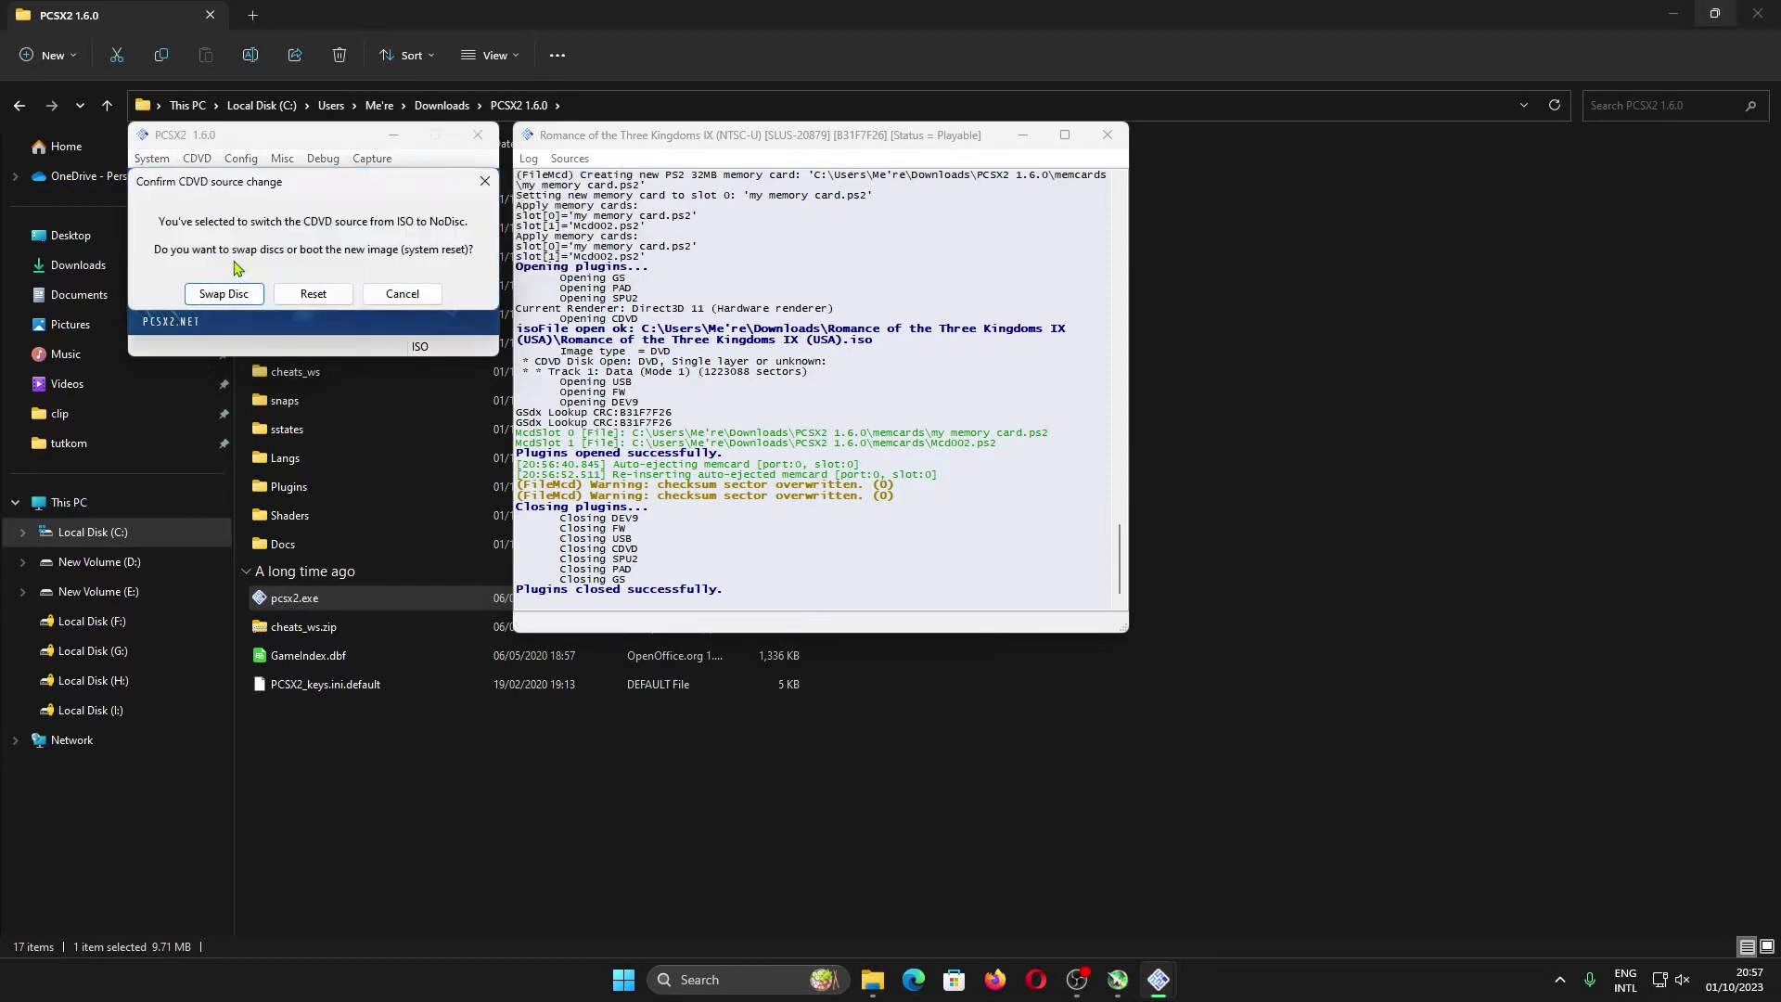
pyautogui.click(312, 294)
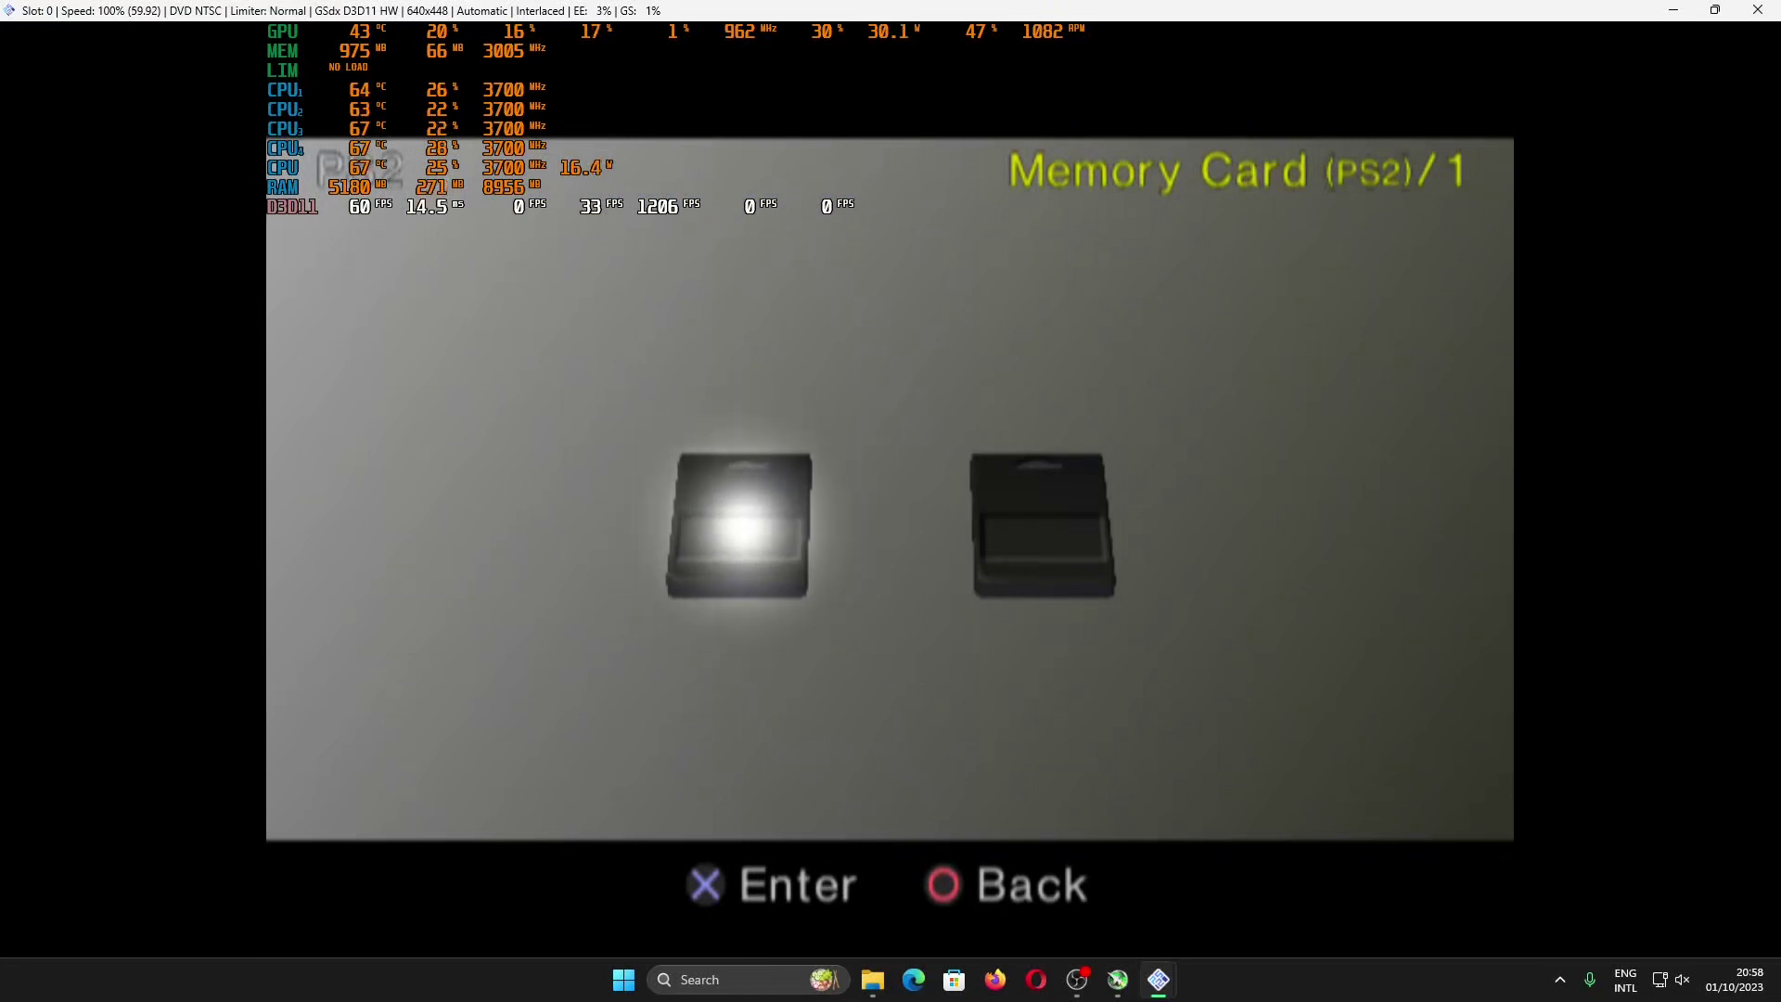
# Examine the details of the RTK9 Game Data save on memory card 1 in the console's browser, and close the game window
pyautogui.press('k')
pyautogui.press('i')
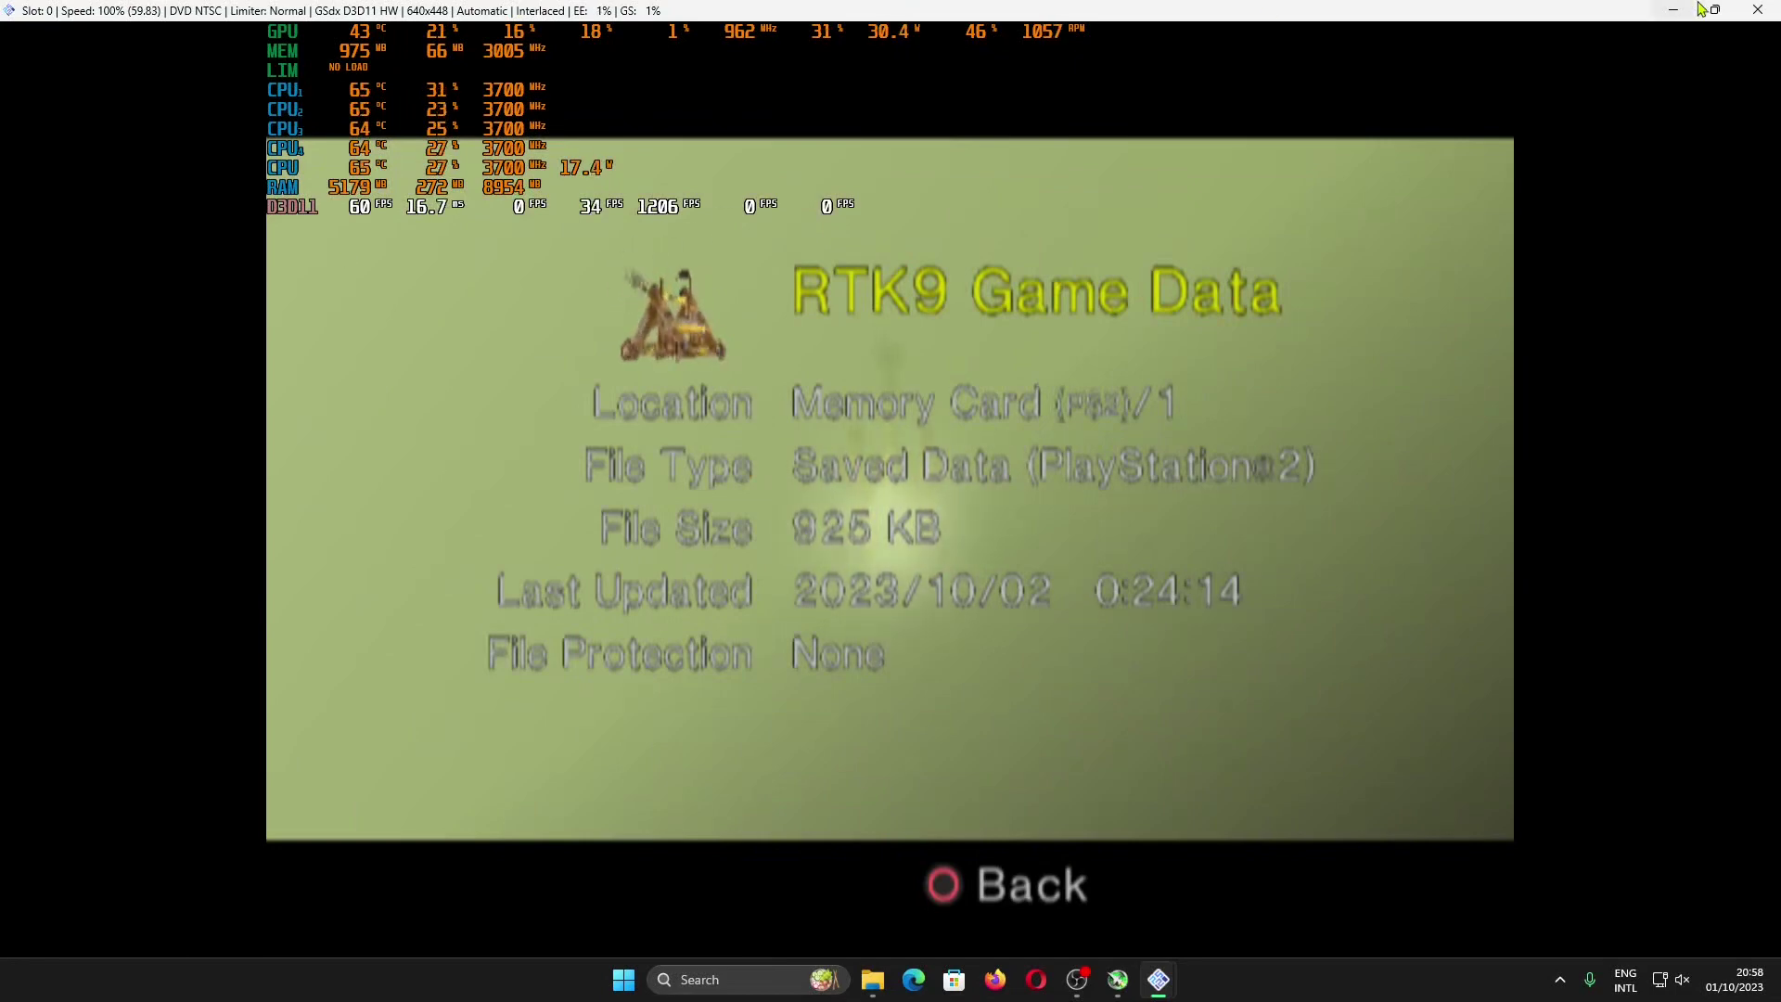
pyautogui.click(1757, 9)
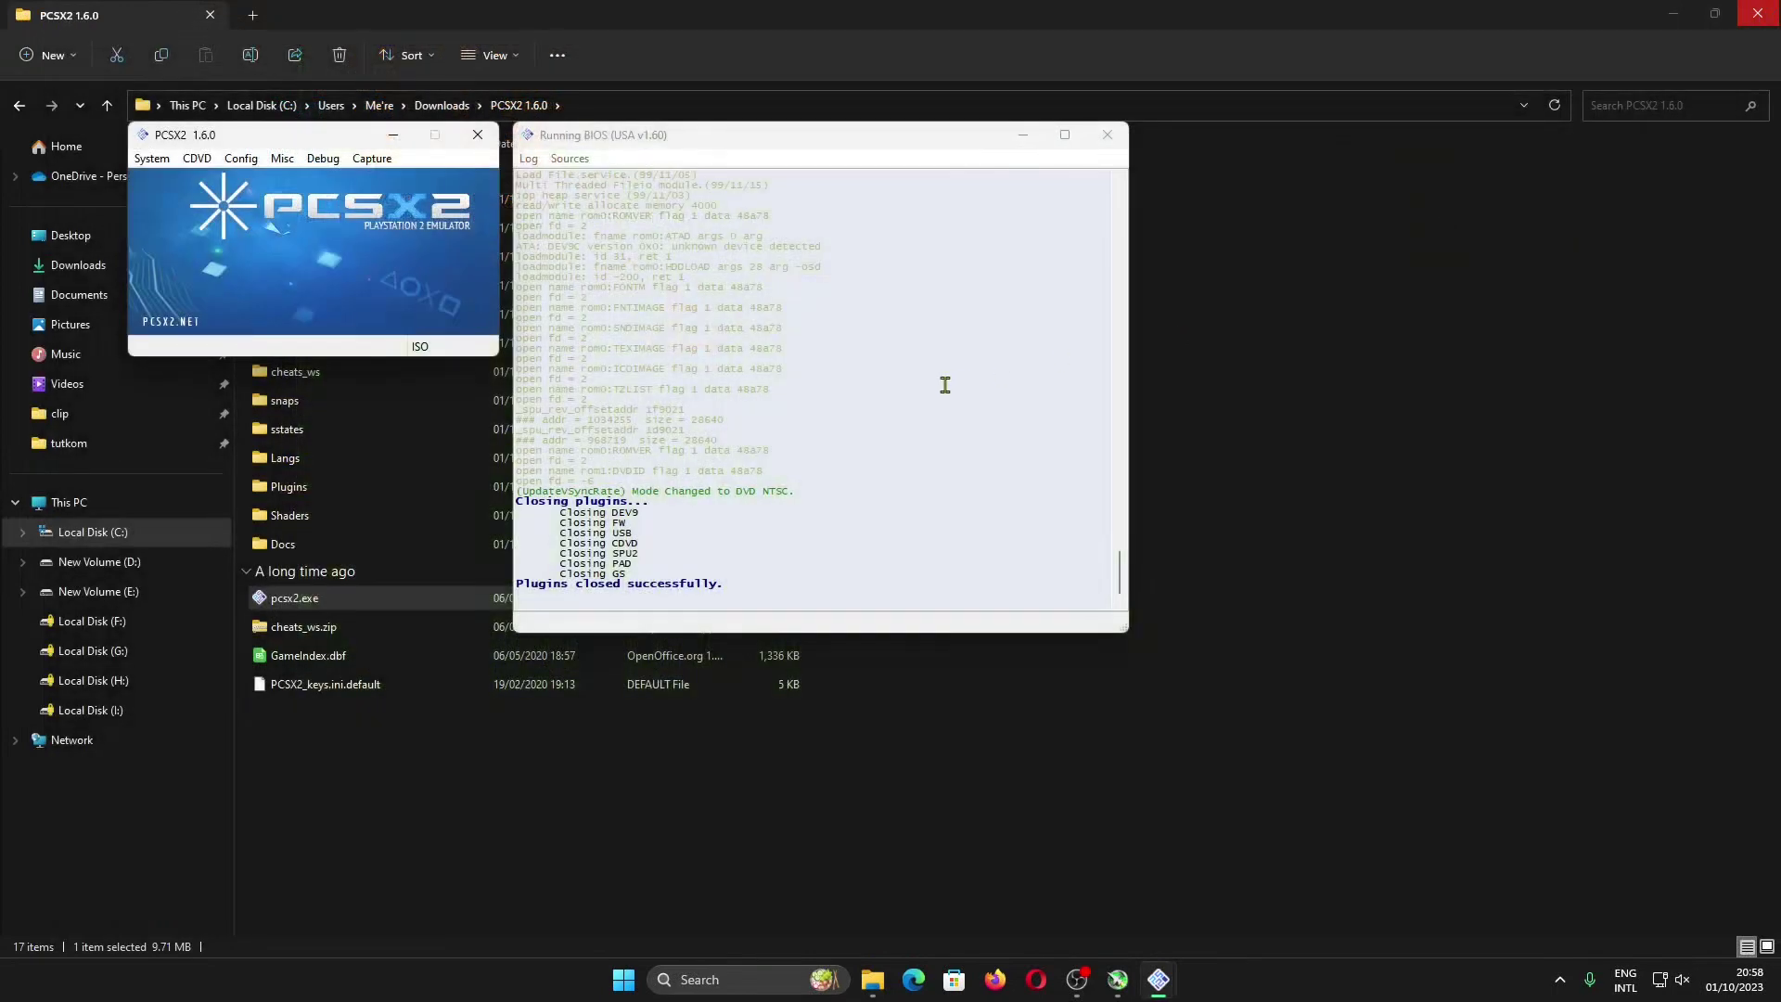